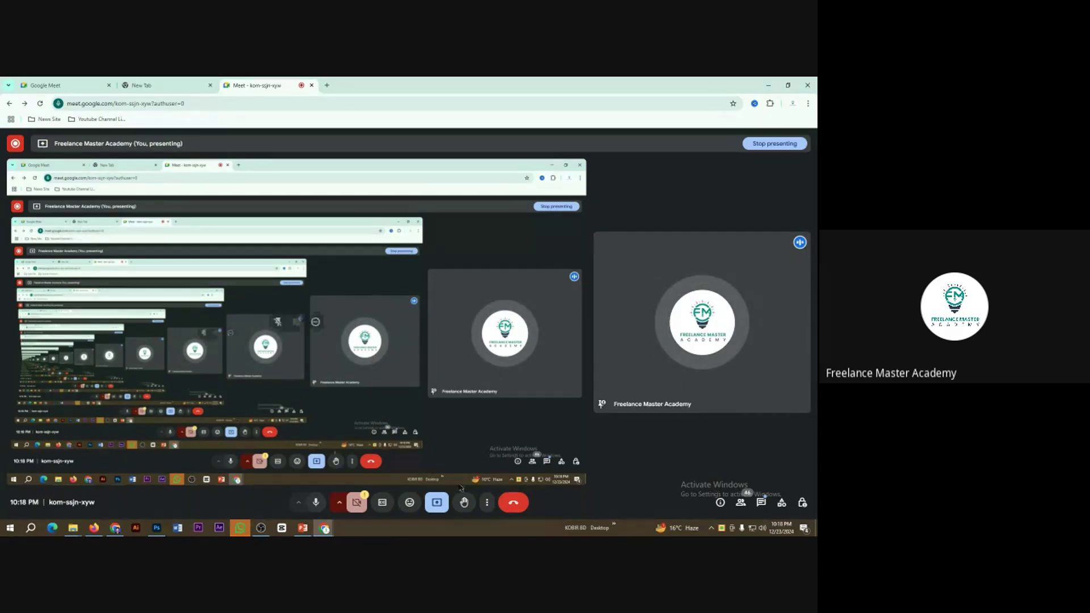
Switch to Photoshop and examine the colour modes and measurement units available for a new document.
left_click(168, 528)
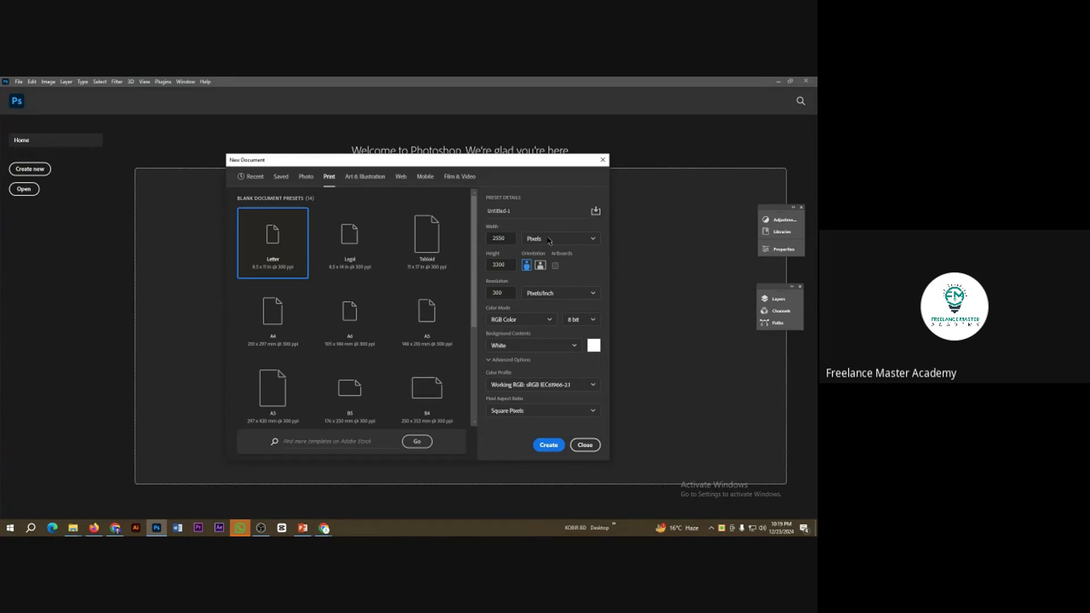
left_click(505, 320)
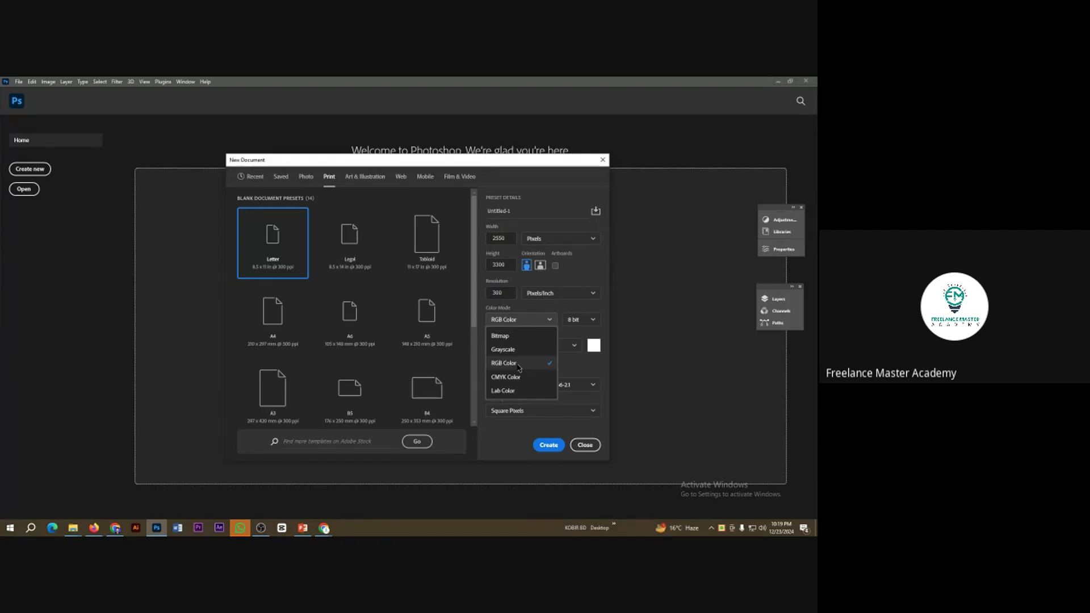
left_click(550, 238)
left_click(548, 239)
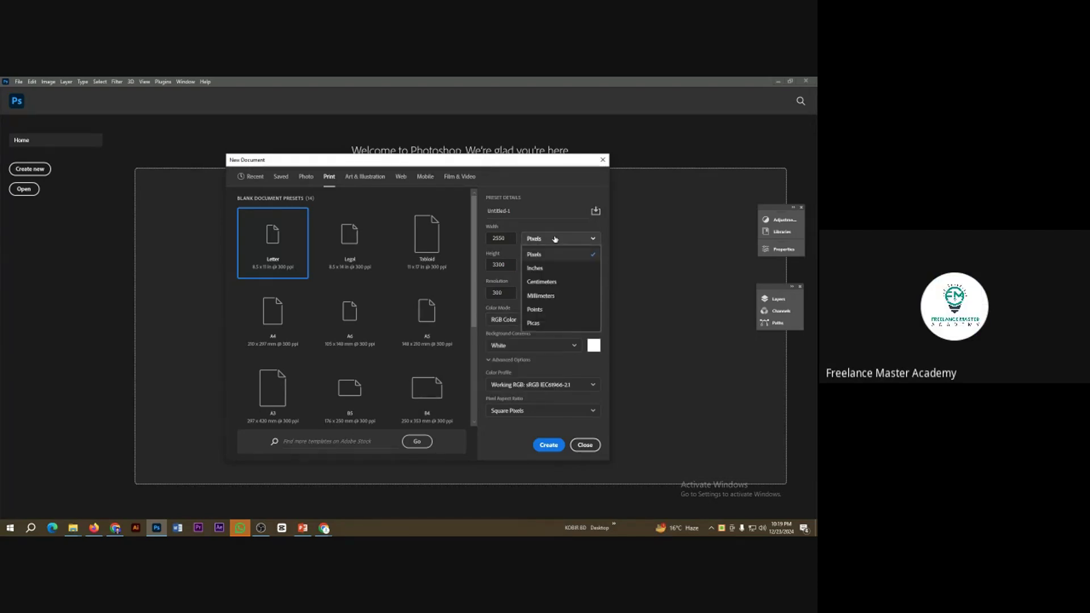
left_click(541, 241)
left_click(510, 265)
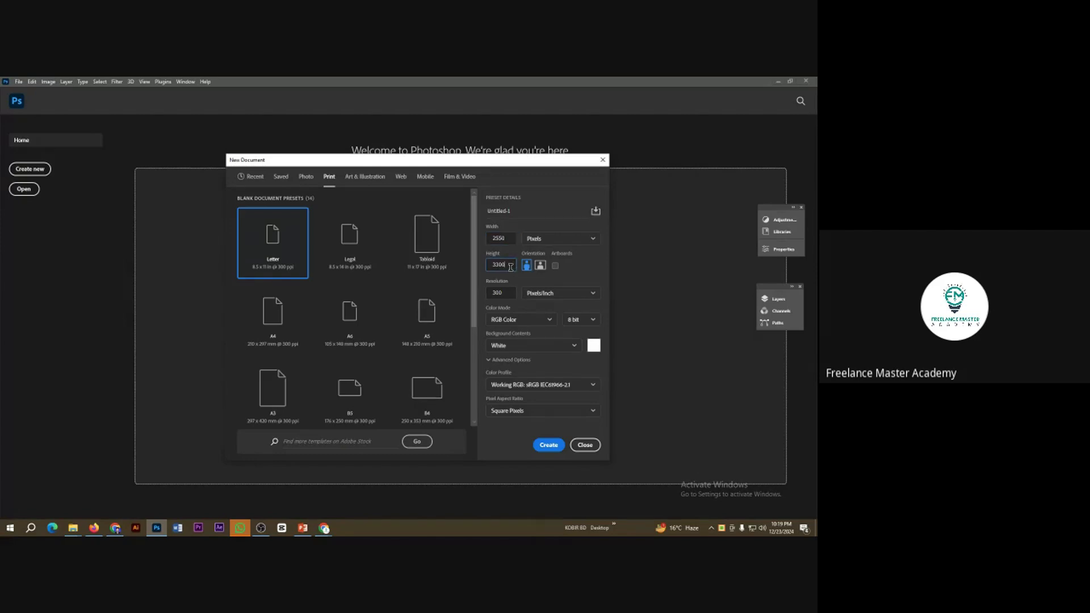
left_click(544, 241)
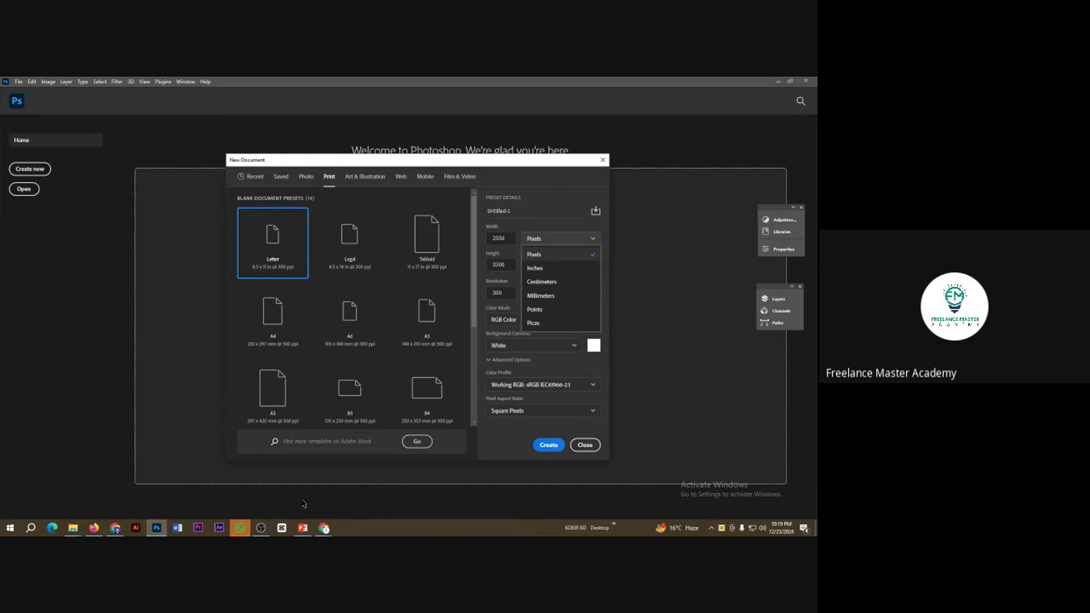
Switch to the Google Meet call and mute all participants.
left_click(323, 529)
left_click(283, 505)
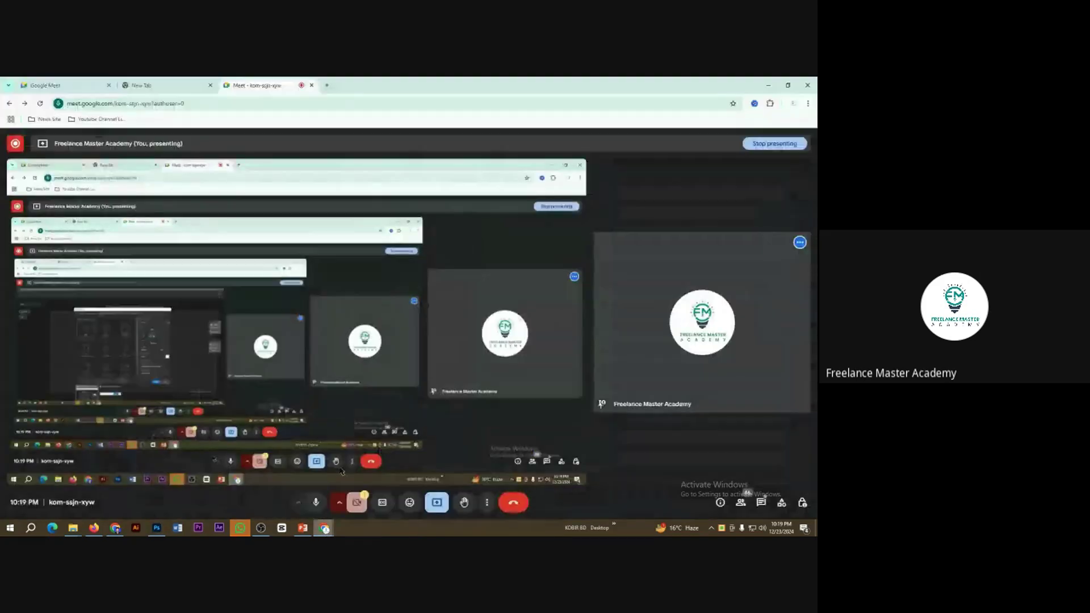
left_click(741, 502)
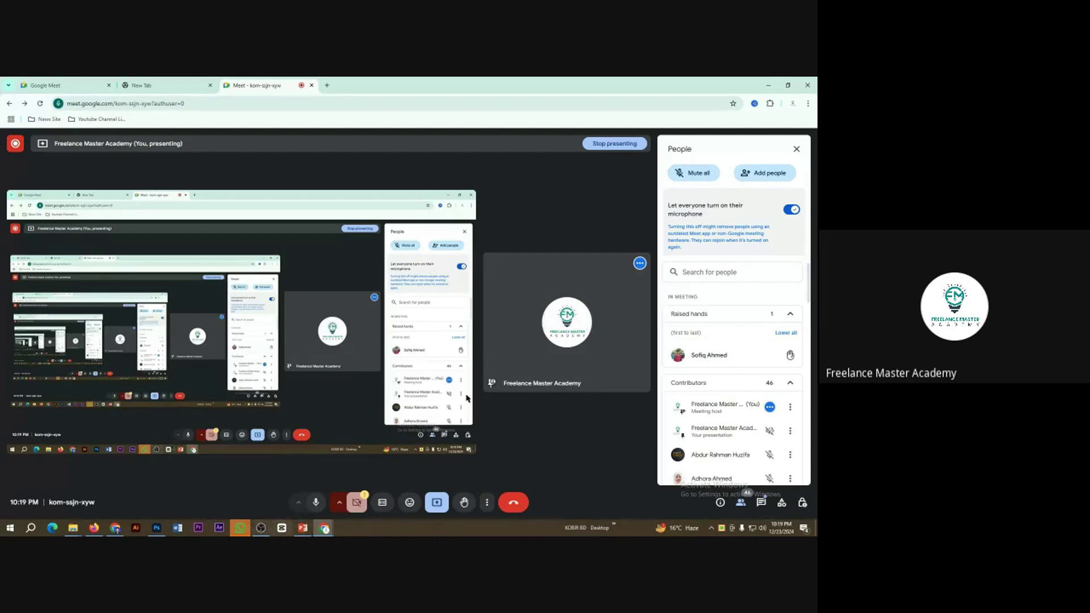
left_click(693, 173)
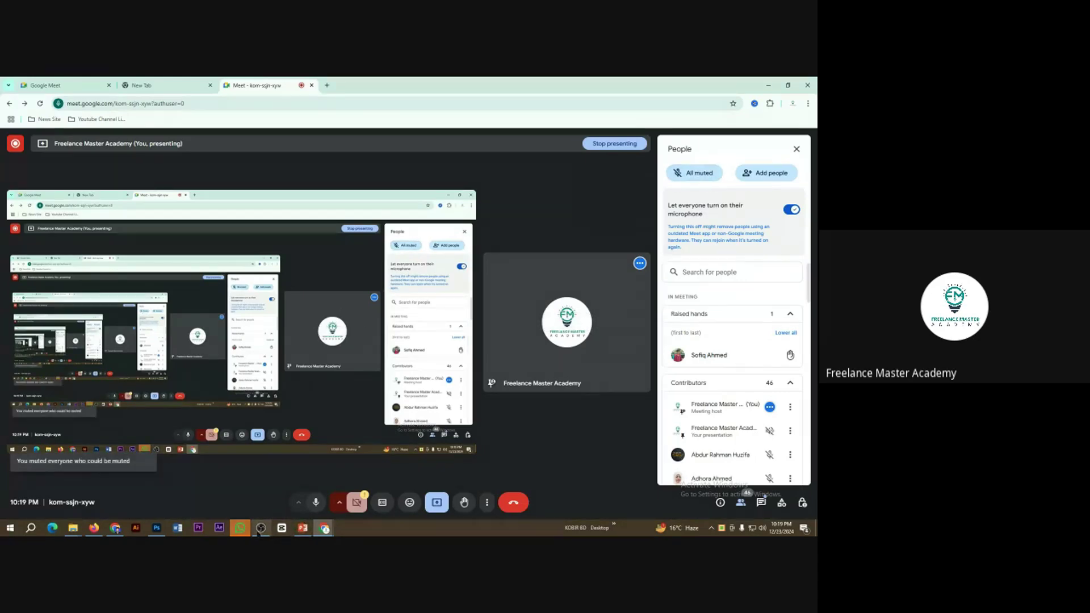
Return to Photoshop and create a new document from the A4 print preset with a white background.
left_click(157, 528)
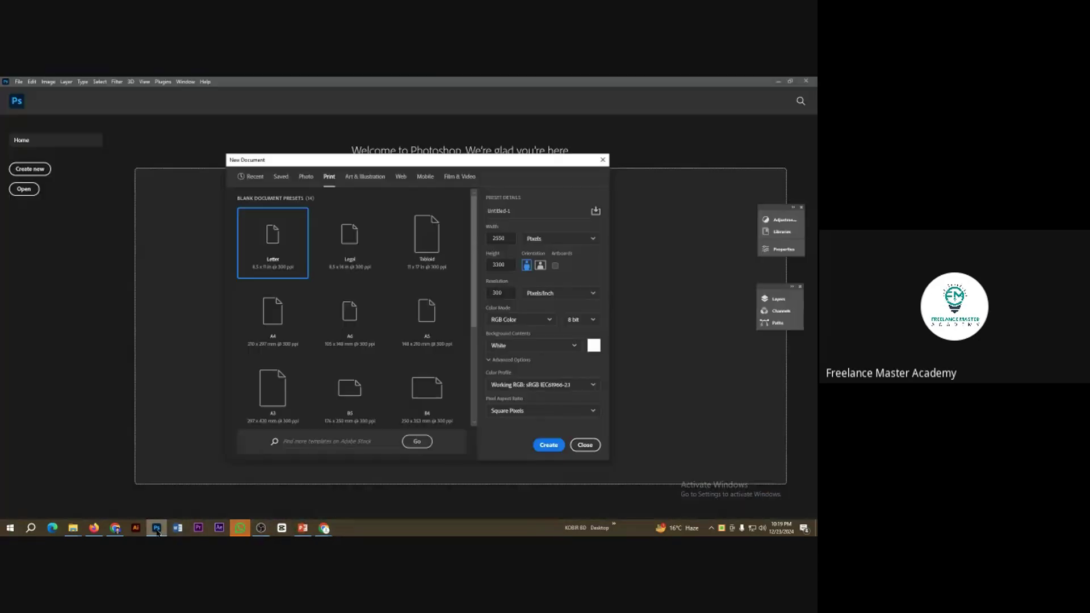
left_click(561, 238)
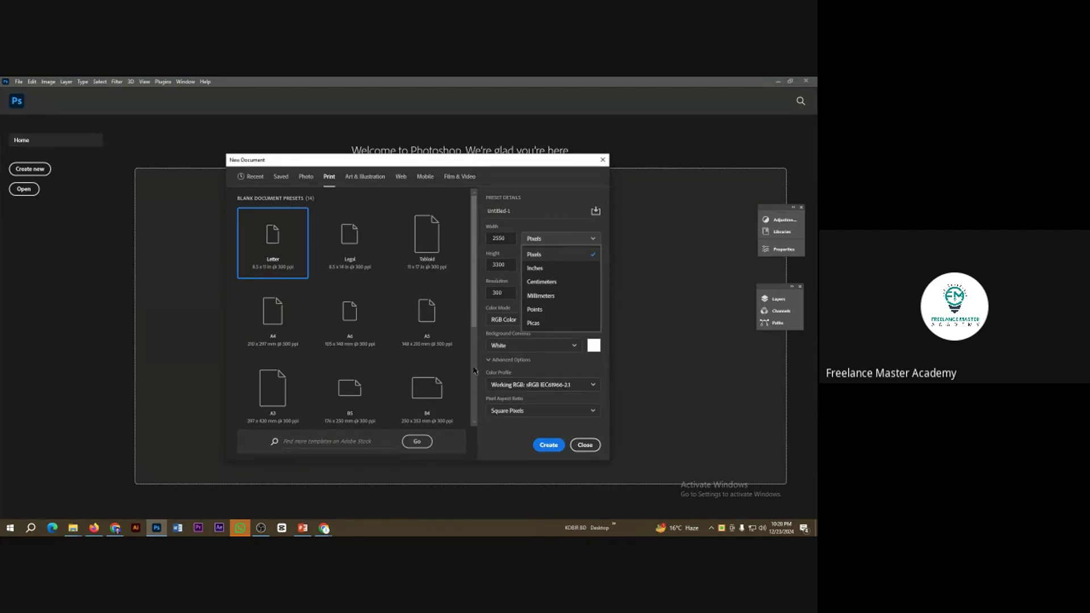
left_click(507, 238)
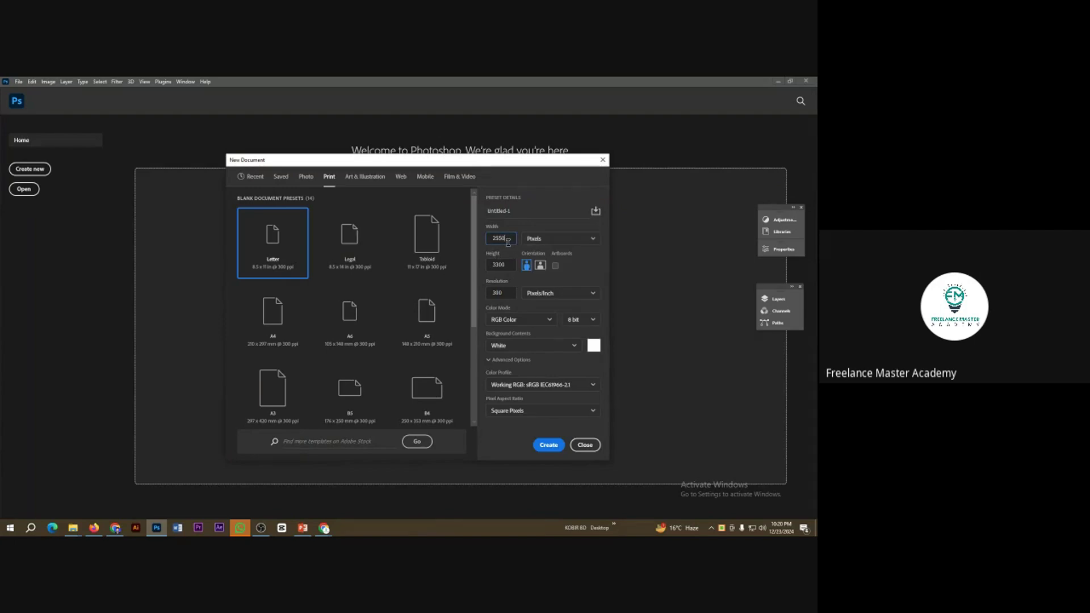
left_click(267, 336)
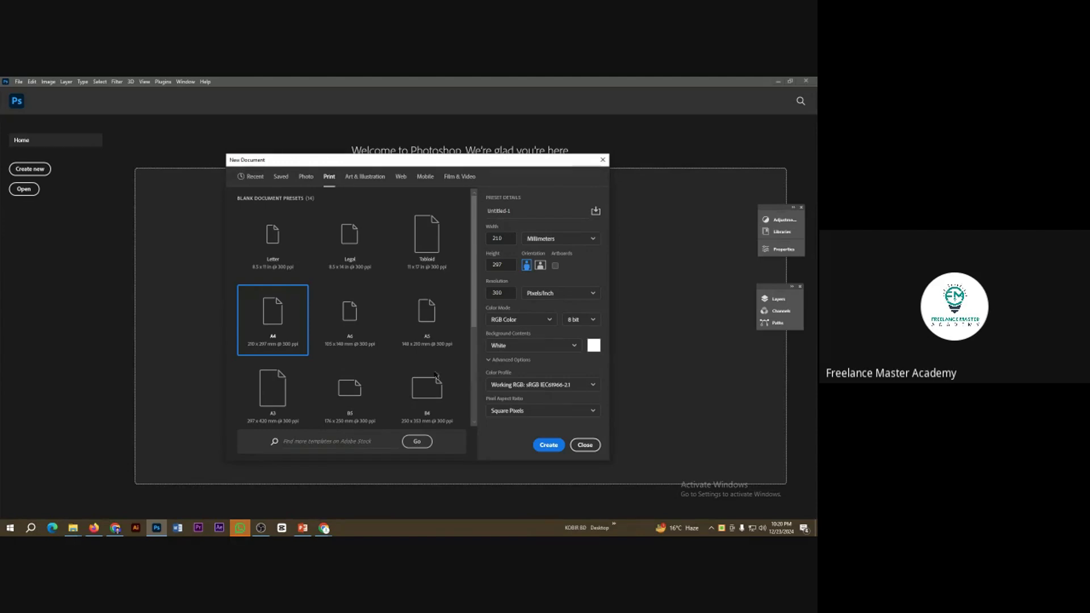
left_click(524, 351)
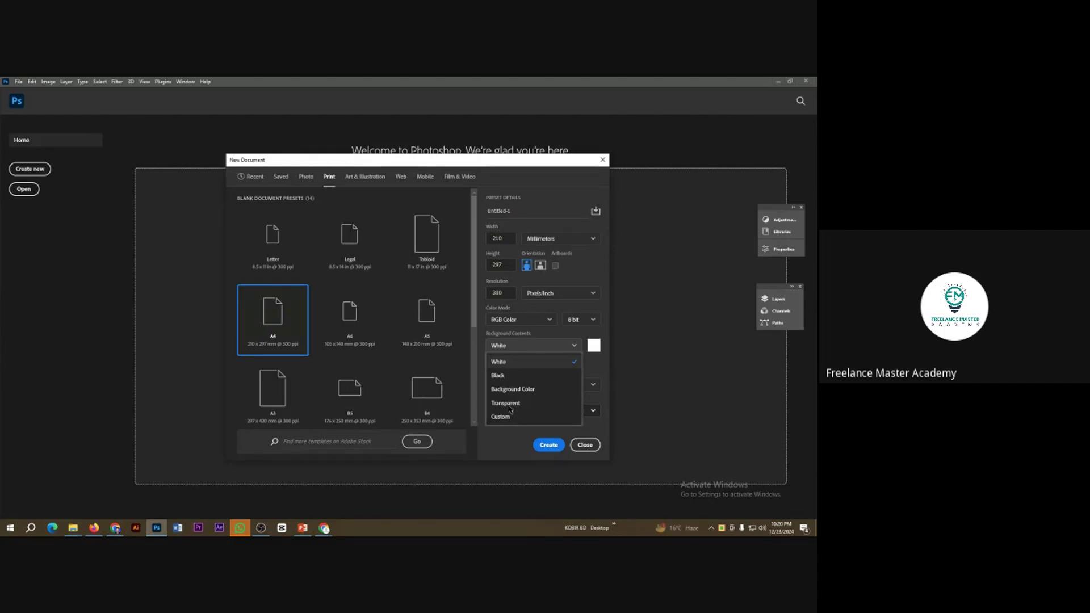
left_click(528, 363)
left_click(546, 445)
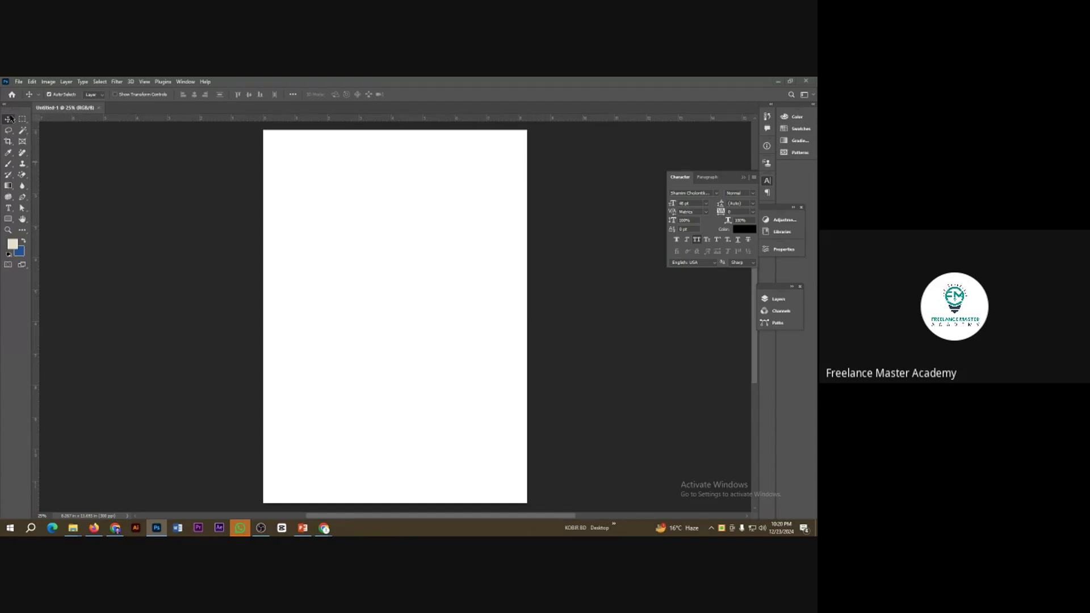
Undock the toolbar and float it over the workspace beside the blank page.
left_click_drag(15, 109, 93, 132)
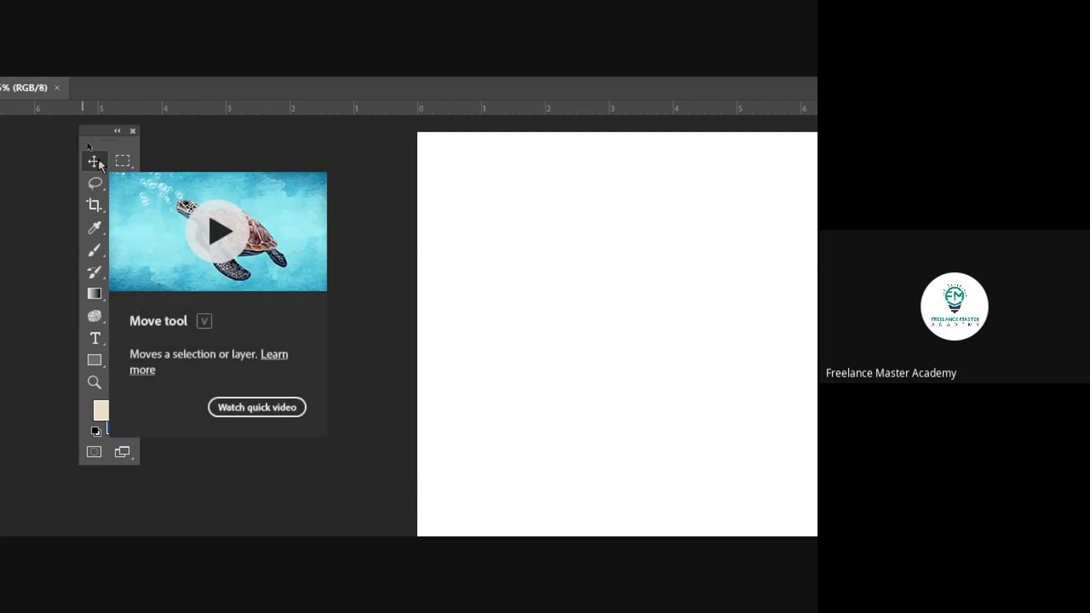
key("super")
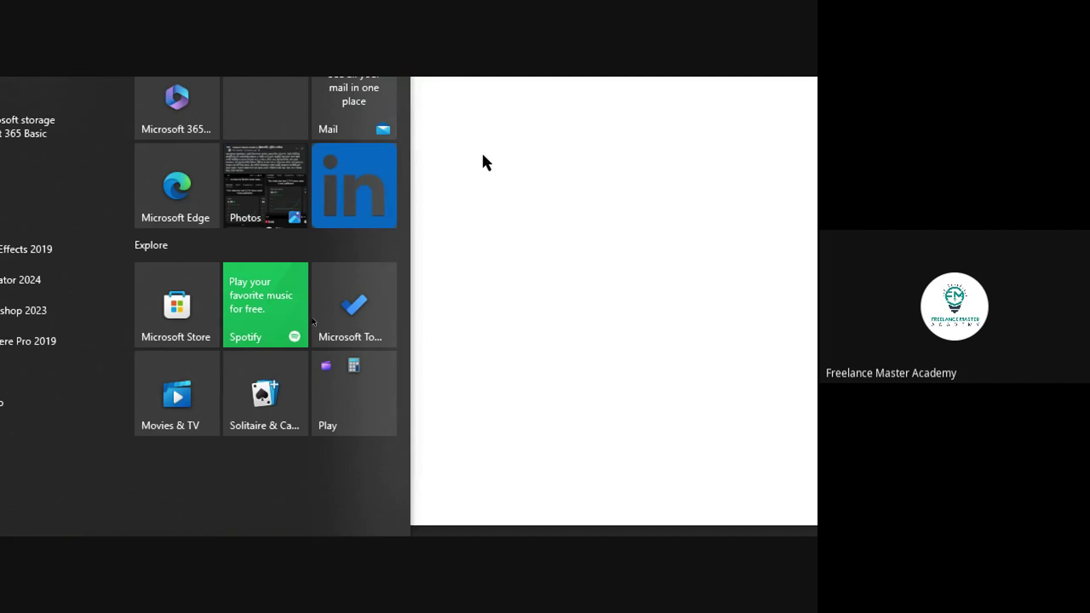
left_click(482, 189)
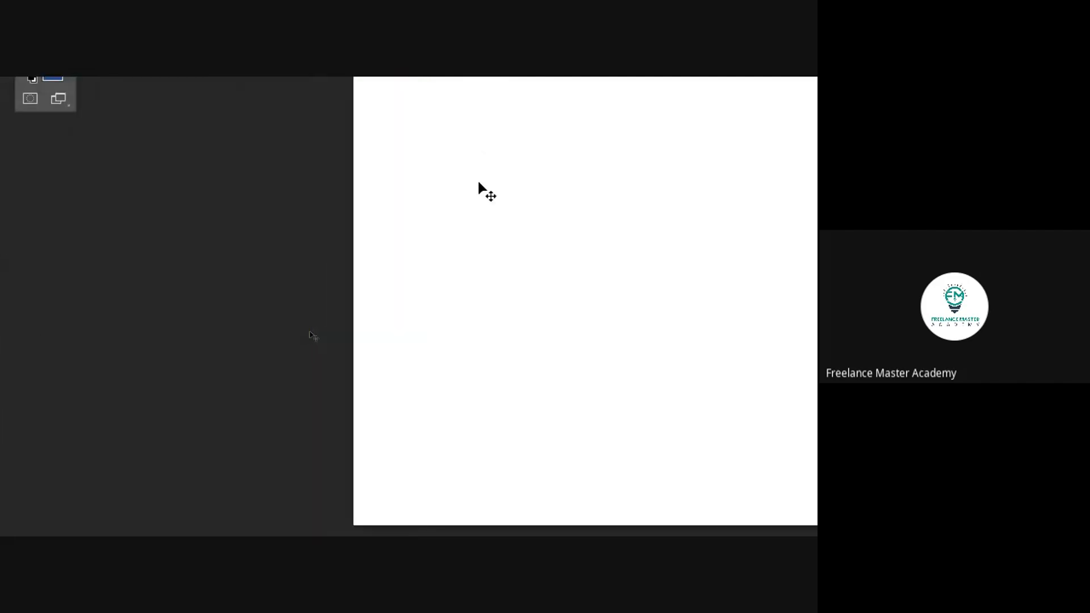
key("super")
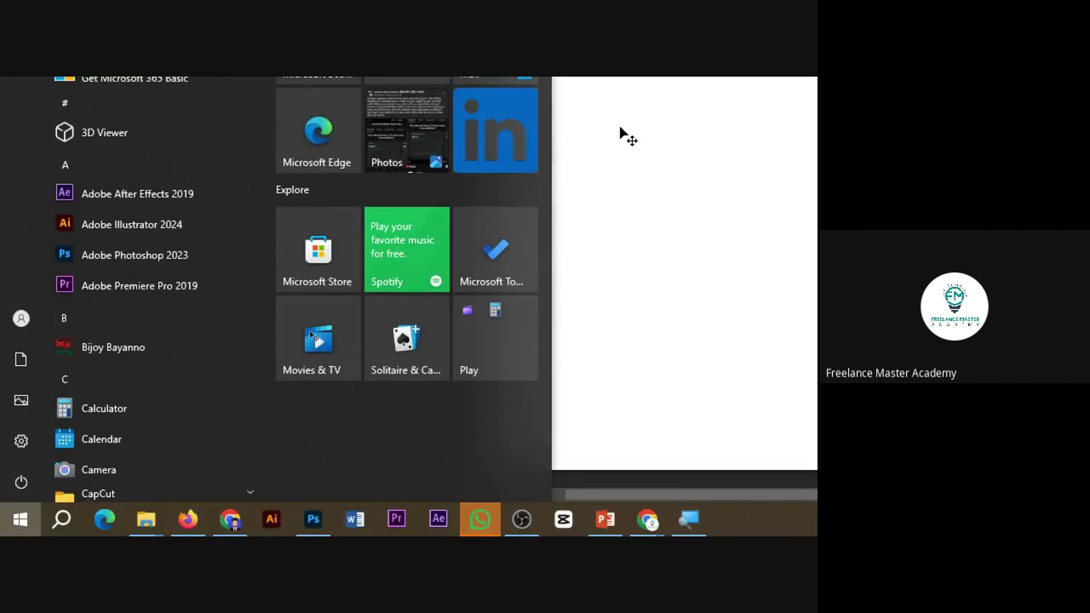
key("super")
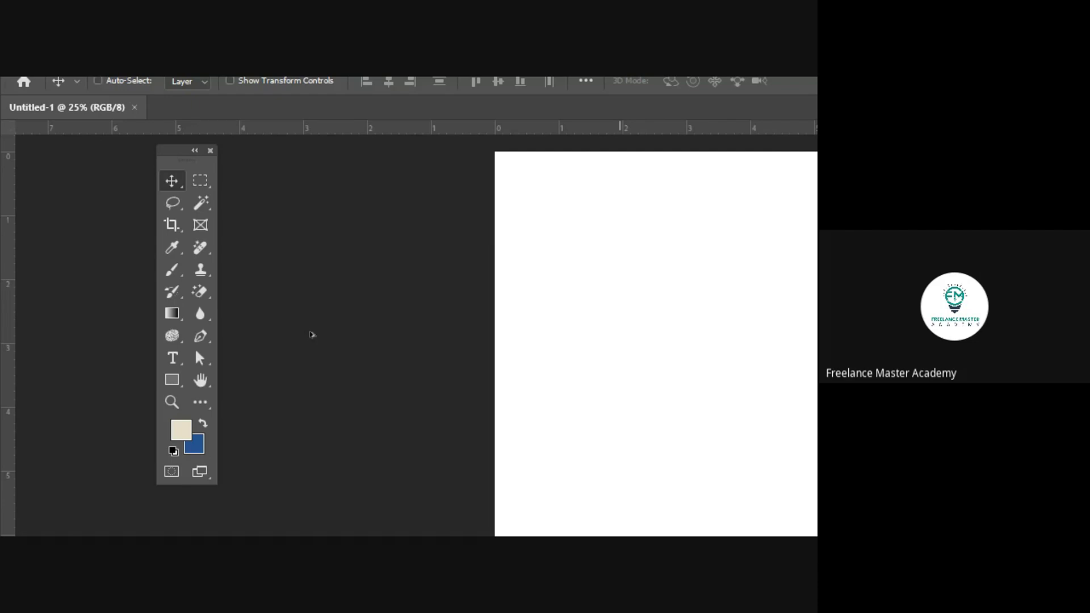
key("super")
key("super")
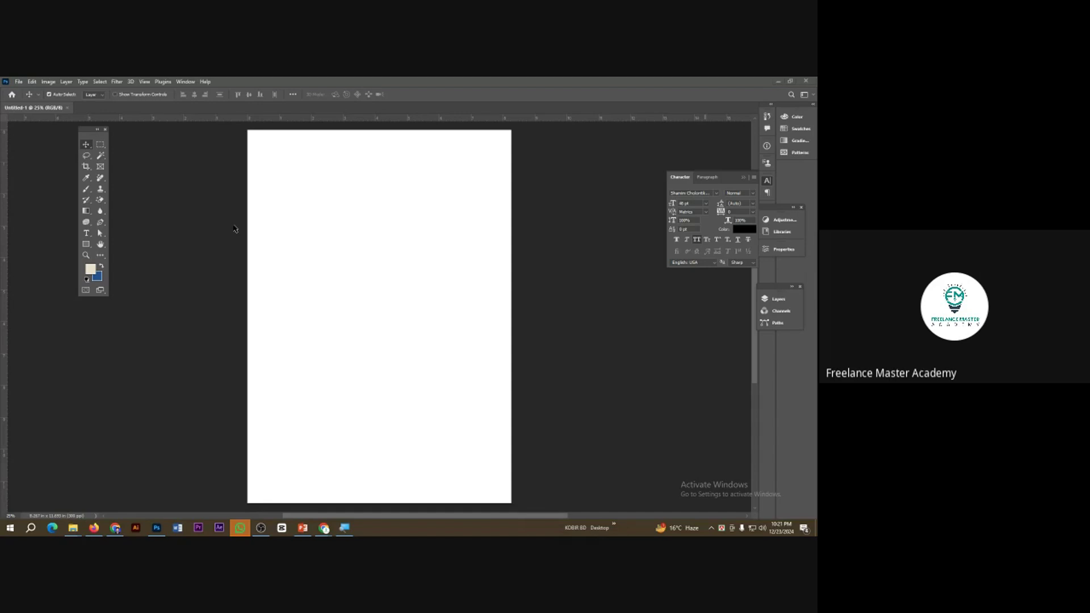
Open the computer classroom photo from the Downloads folder as a separate document.
left_click(18, 81)
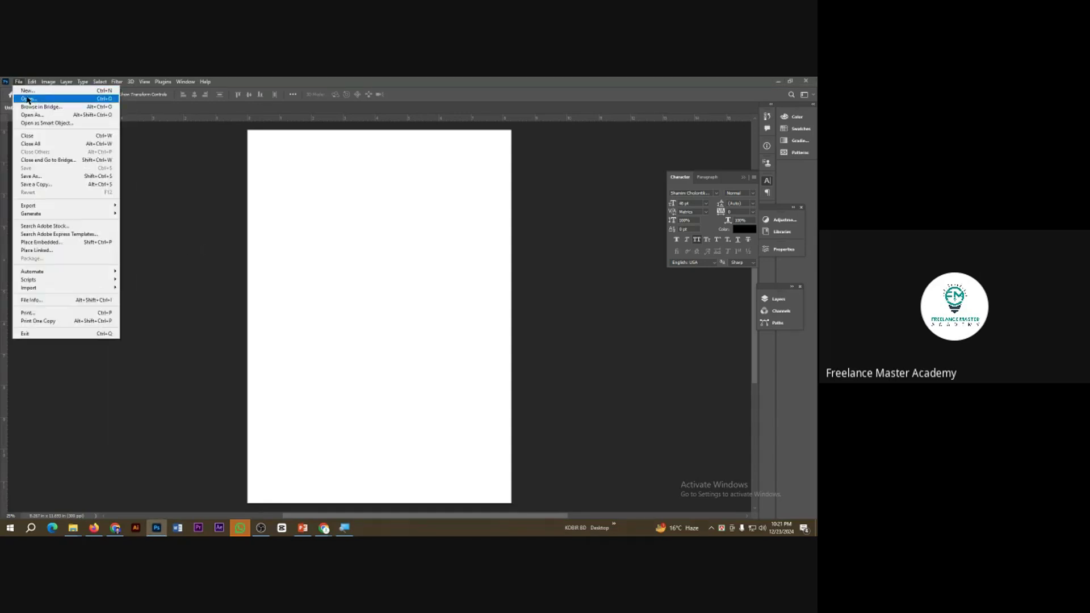
left_click(29, 99)
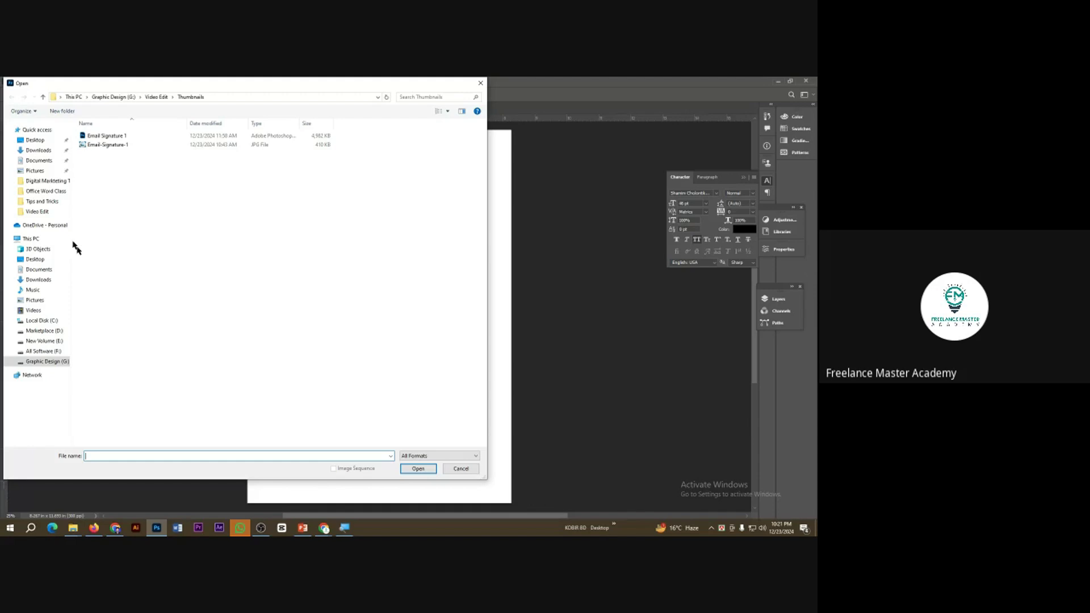
left_click(31, 150)
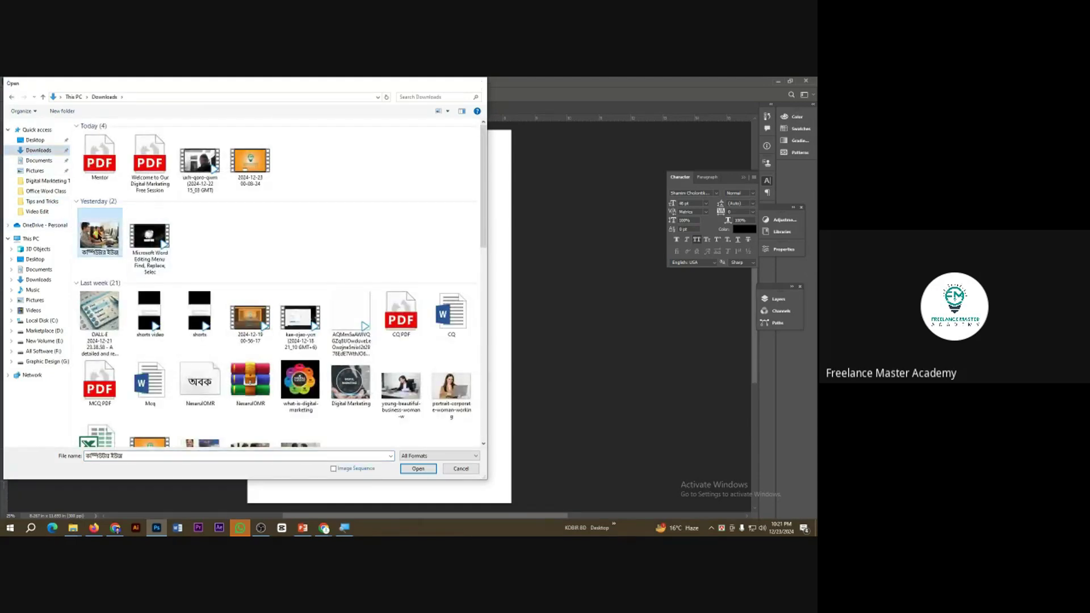
key("Escape")
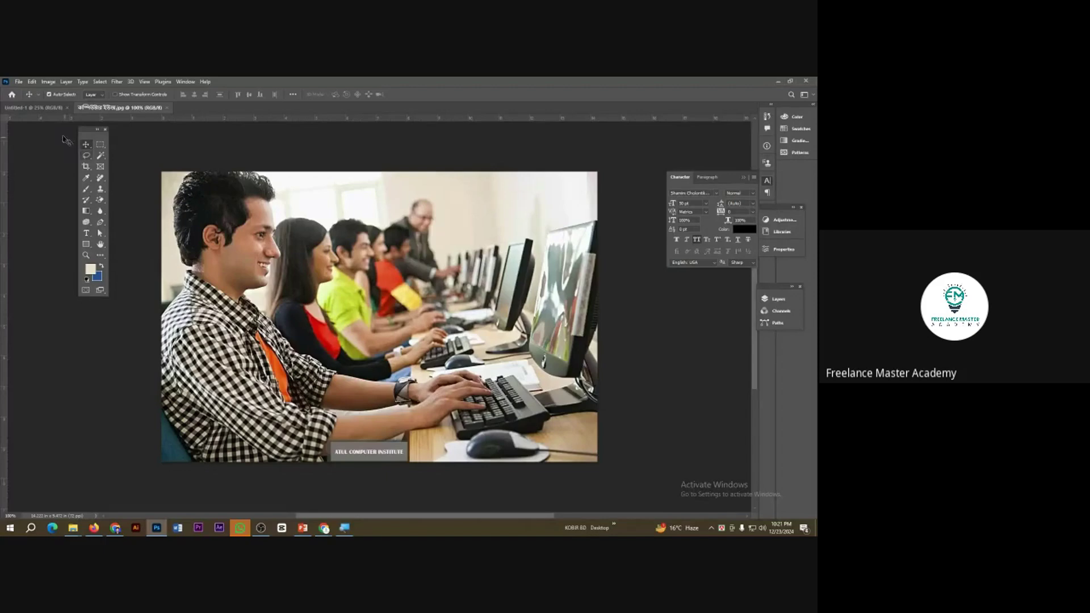
Copy the classroom photo into the Untitled-1 document with the Move tool and place it in the page's upper half.
left_click(34, 108)
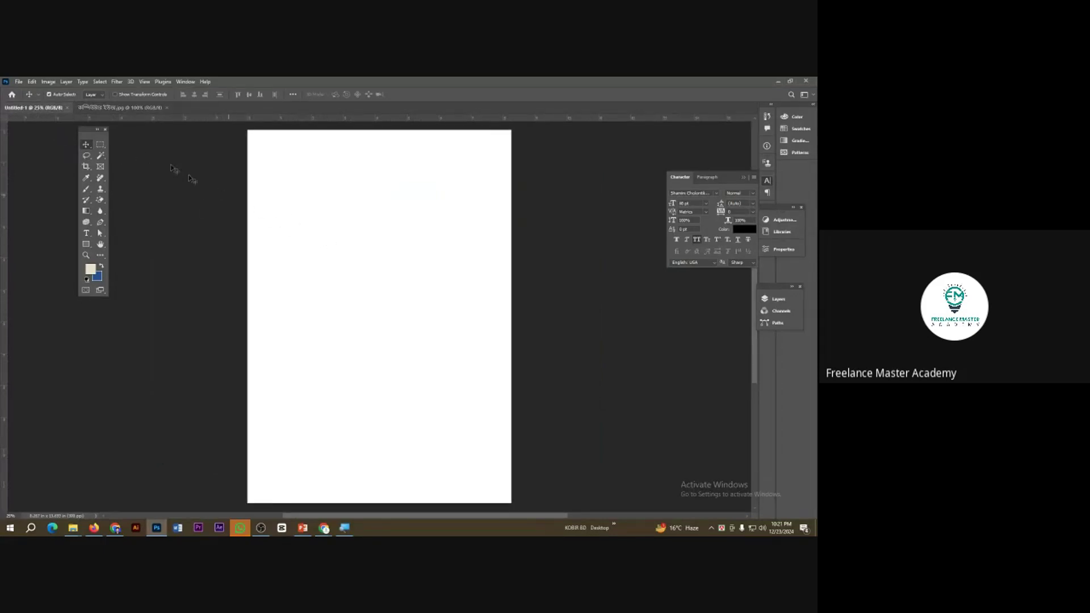
left_click(120, 108)
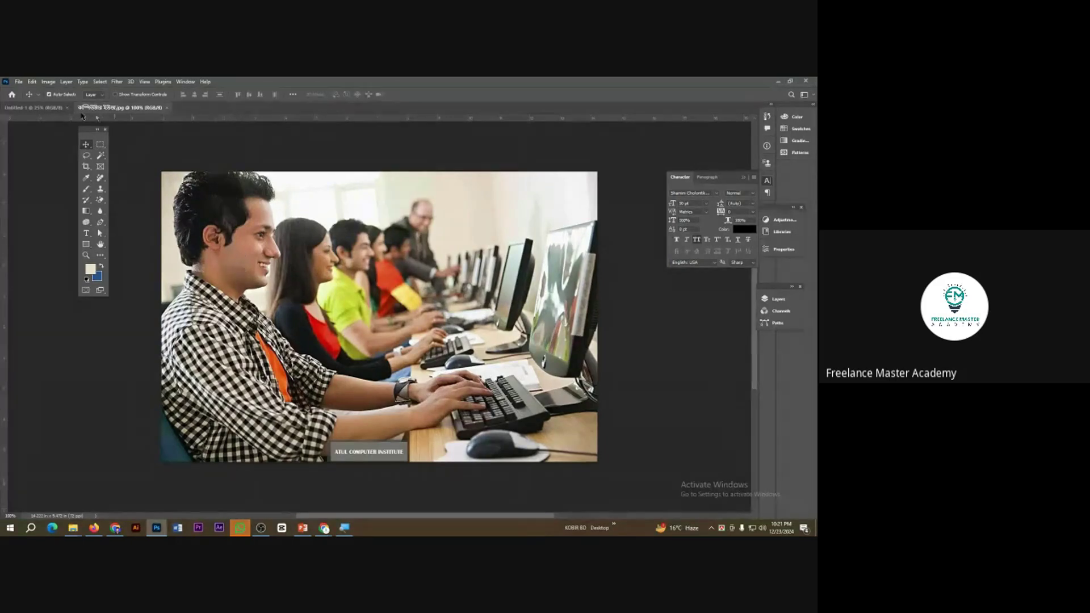
left_click(40, 108)
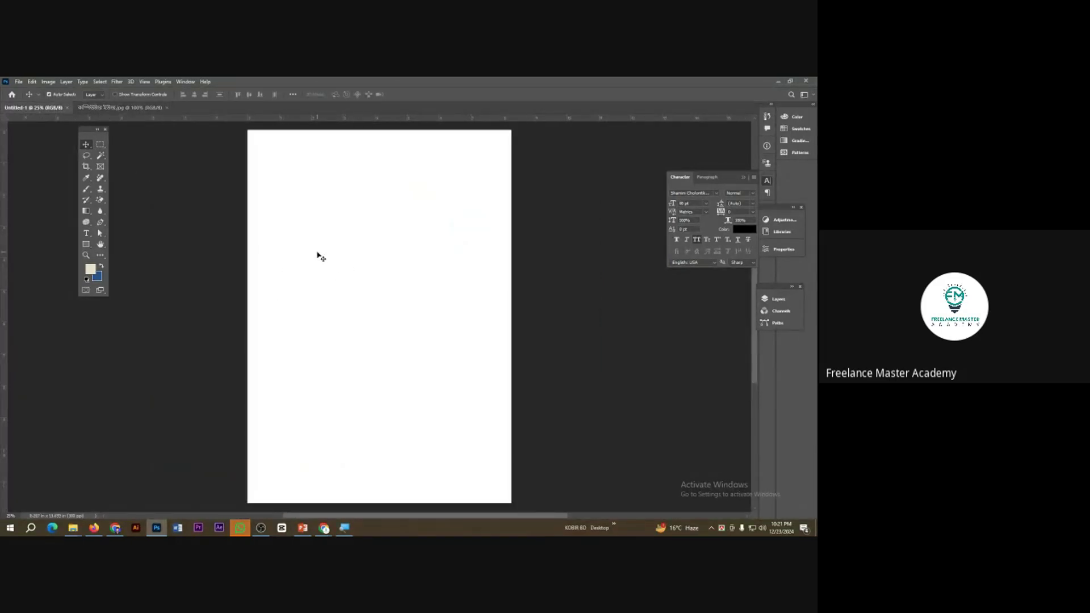
left_click(96, 107)
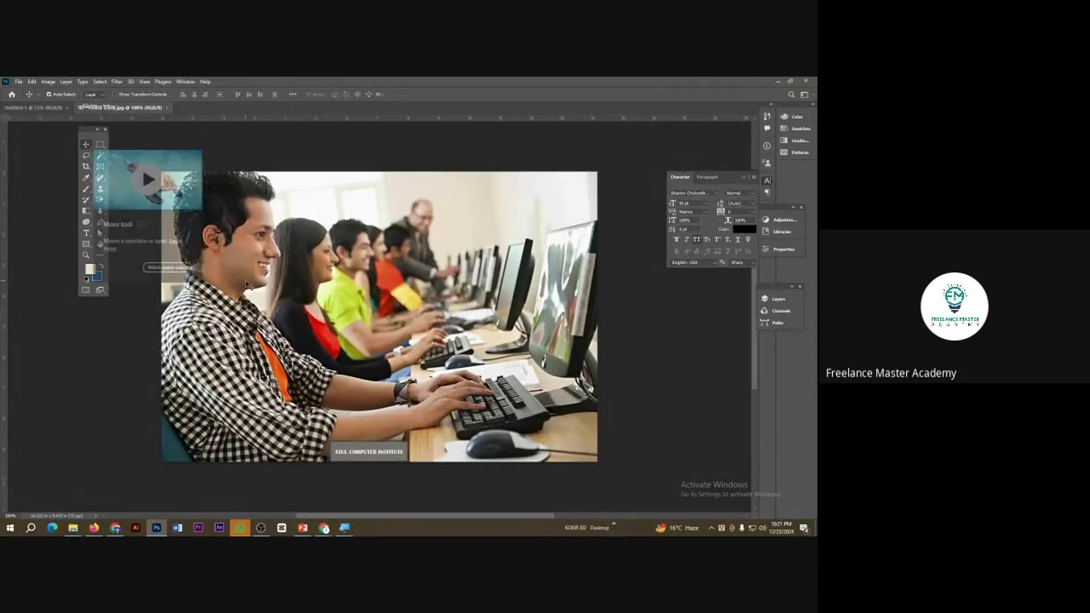
left_click_drag(169, 164, 357, 243)
left_click_drag(358, 246, 385, 229)
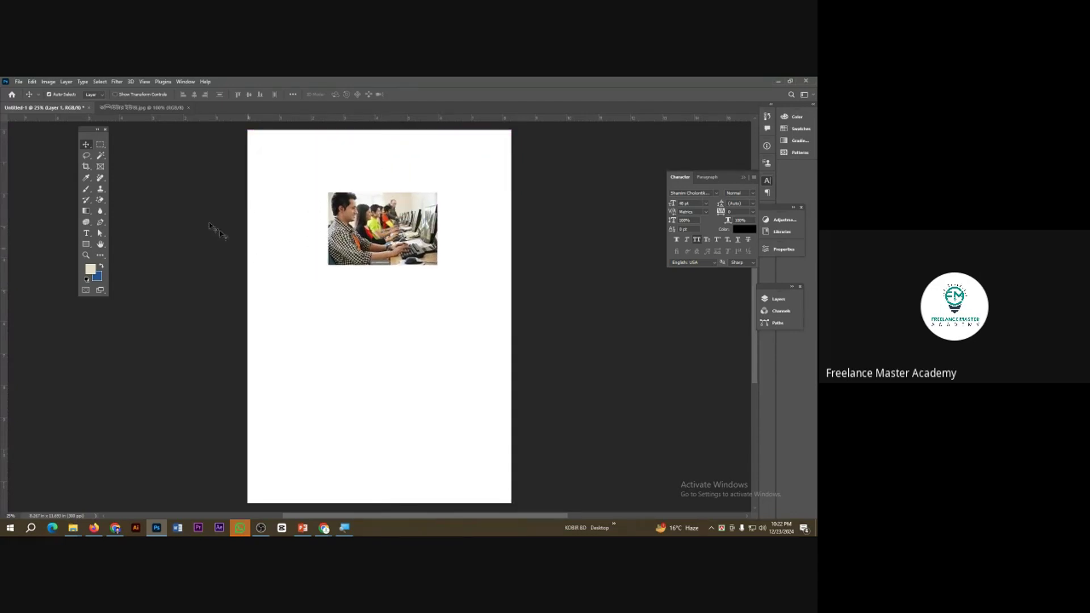
Copy the classroom photo into Untitled-1 a second time, placing it below the first copy.
left_click(139, 108)
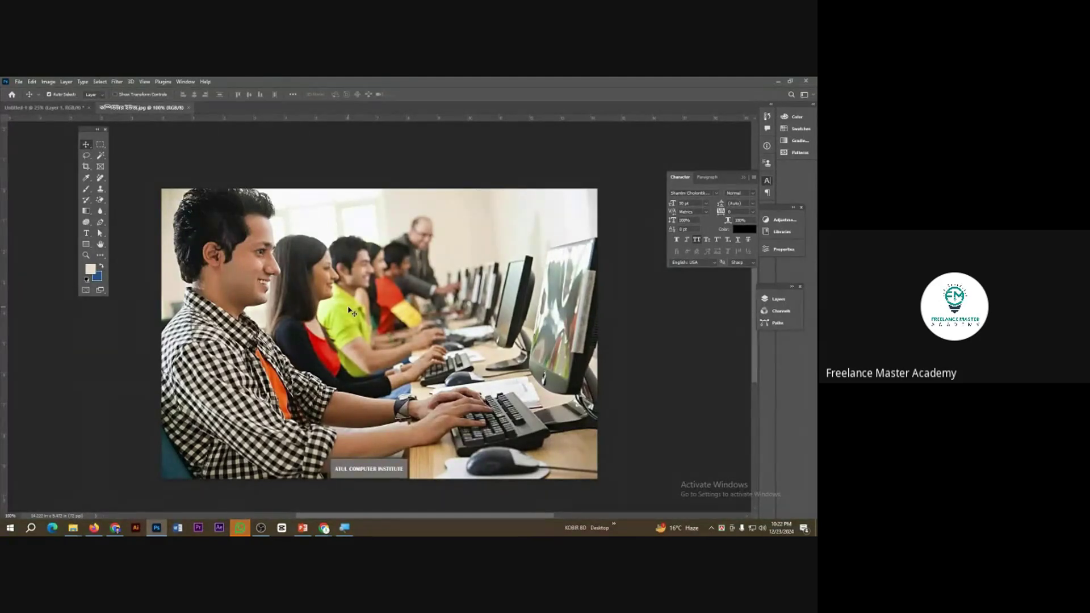
left_click_drag(352, 311, 424, 350)
scroll(425, 350, "up", 2)
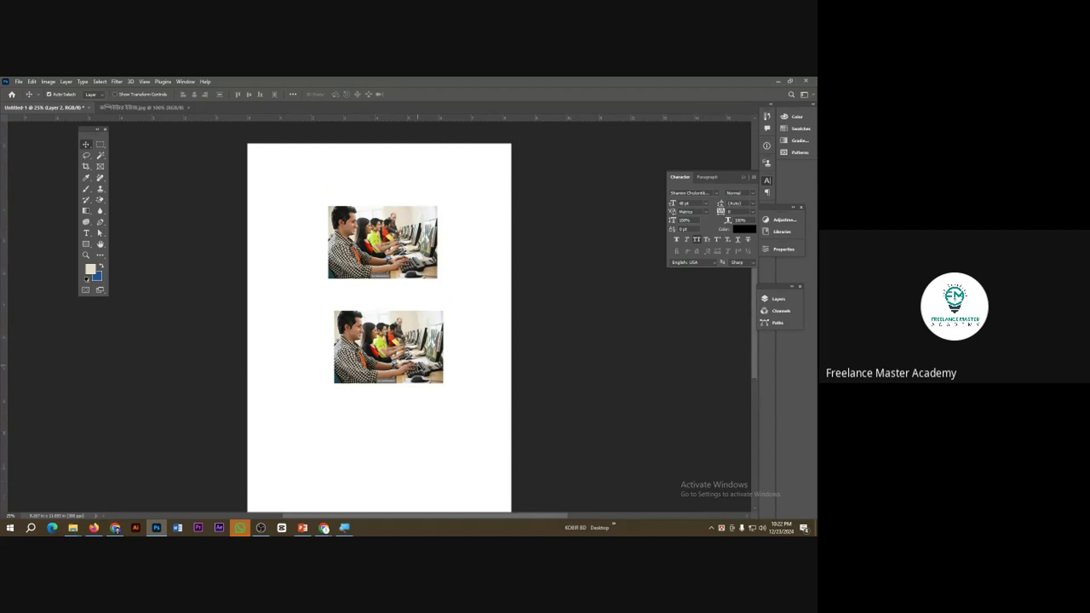
Move the upper photo copy to the page's top-left corner and enlarge it with Free Transform to span the full page width.
scroll(424, 370, "up", 2)
left_click_drag(399, 287, 374, 262)
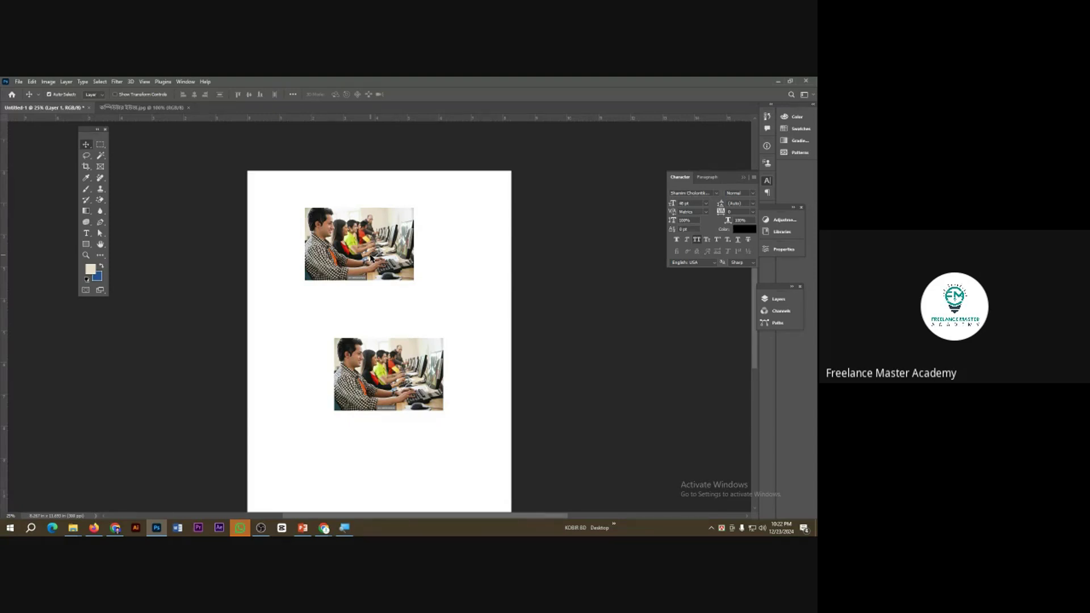
key("ctrl+t")
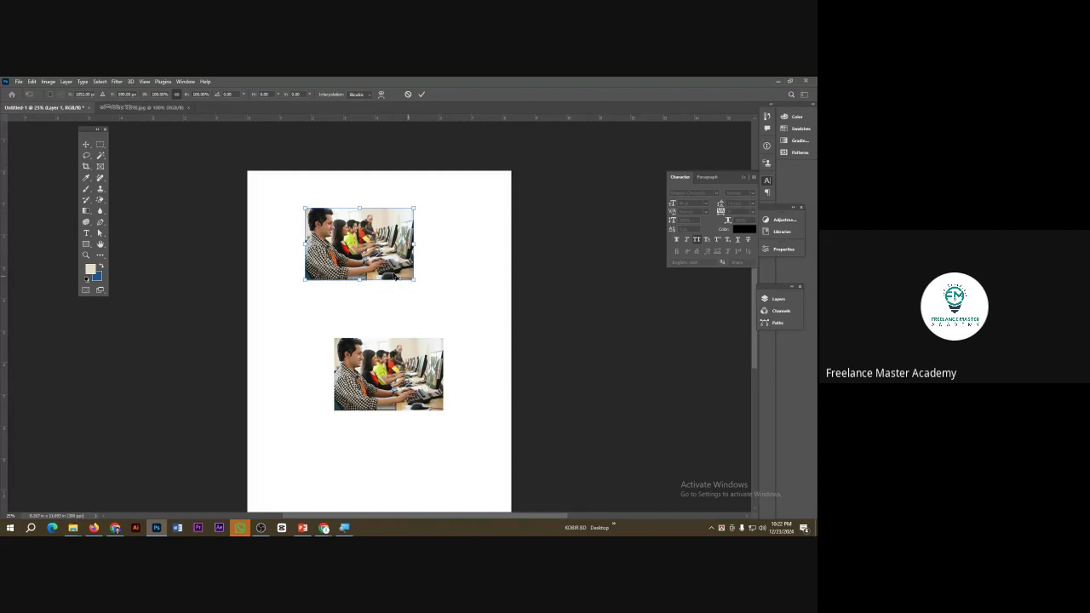
left_click_drag(415, 281, 515, 379)
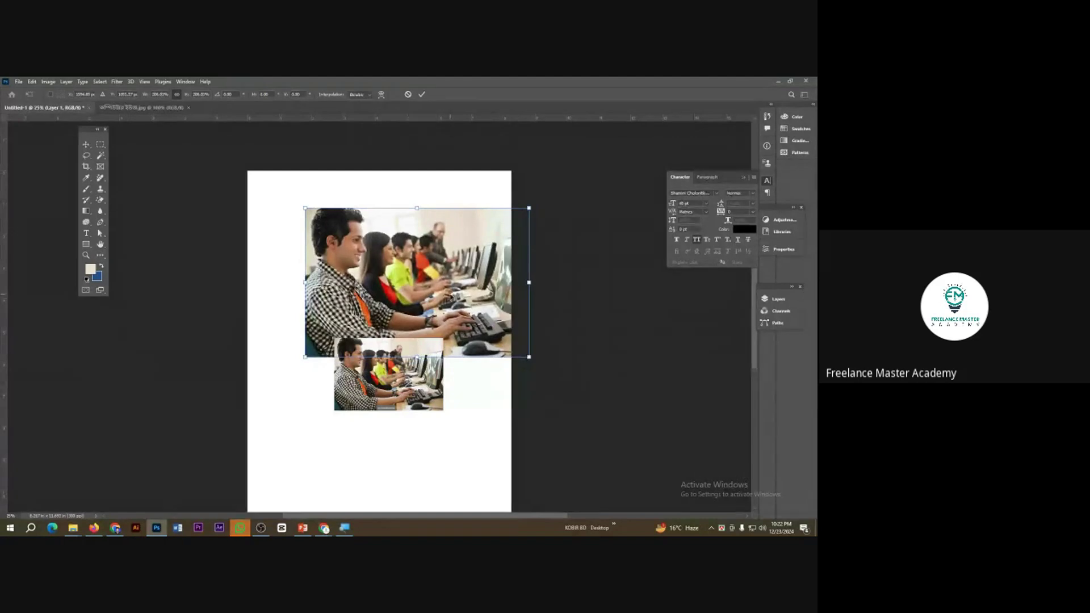
left_click_drag(450, 298, 393, 260)
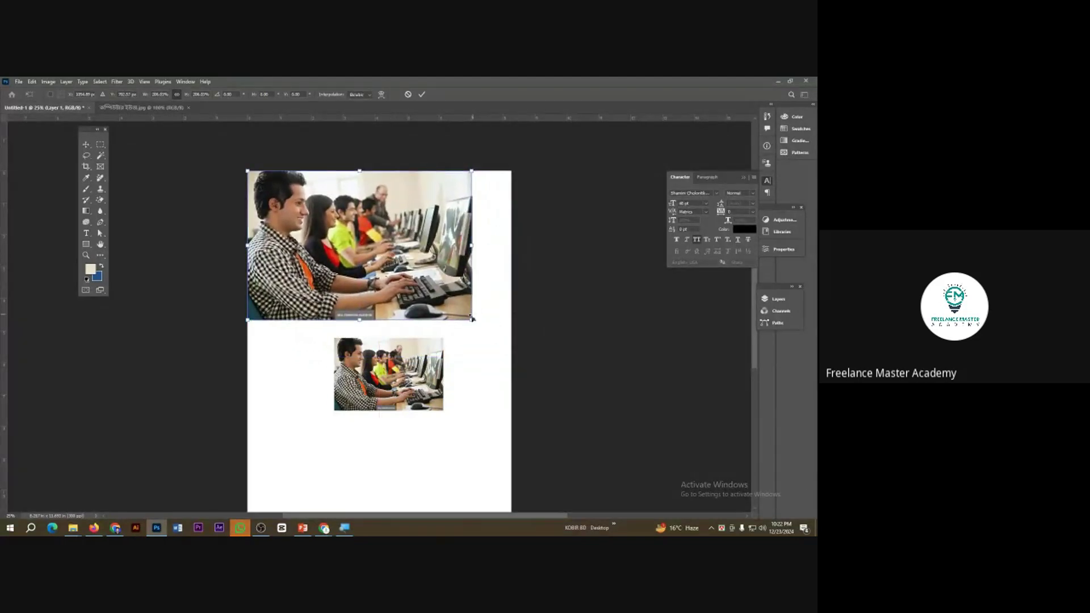
left_click_drag(471, 320, 511, 345)
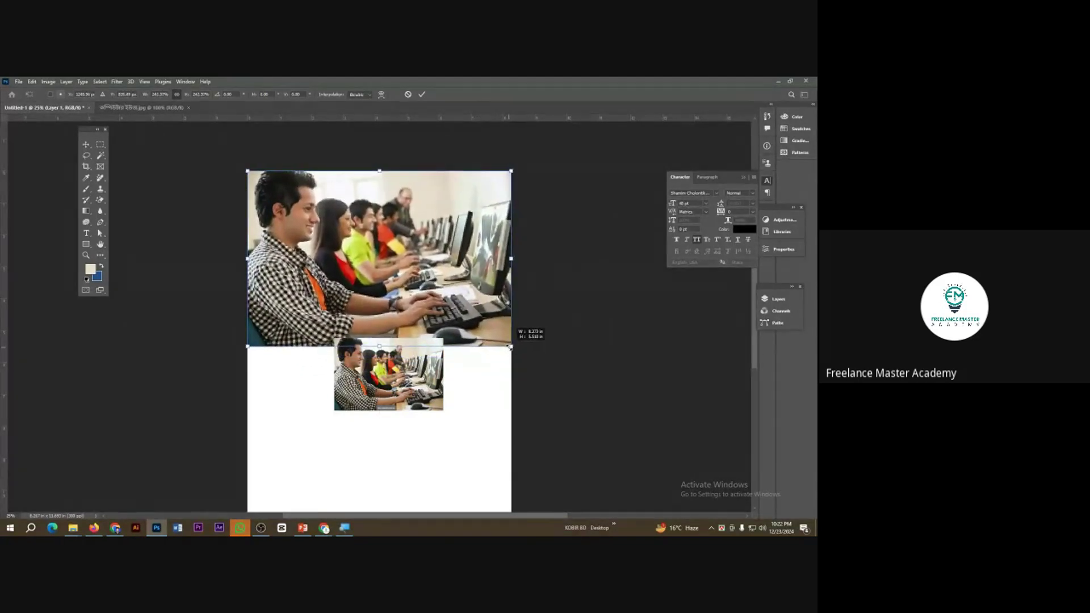
left_click(422, 95)
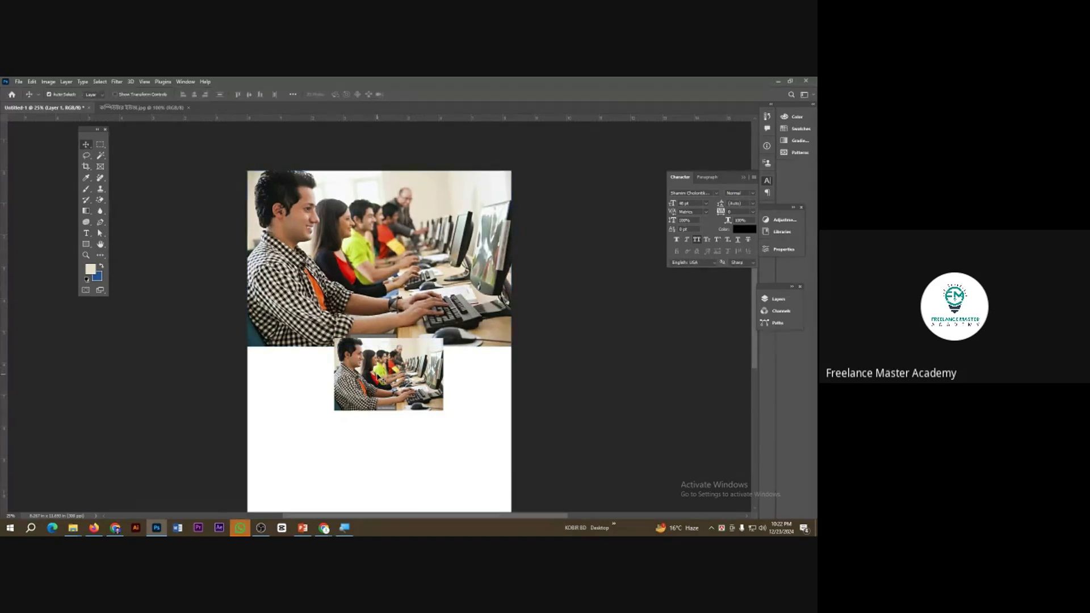
Move the small photo copy around the page's lower half and place it in the blank area below the large photo.
left_click_drag(377, 375, 298, 412)
scroll(300, 397, "down", 2)
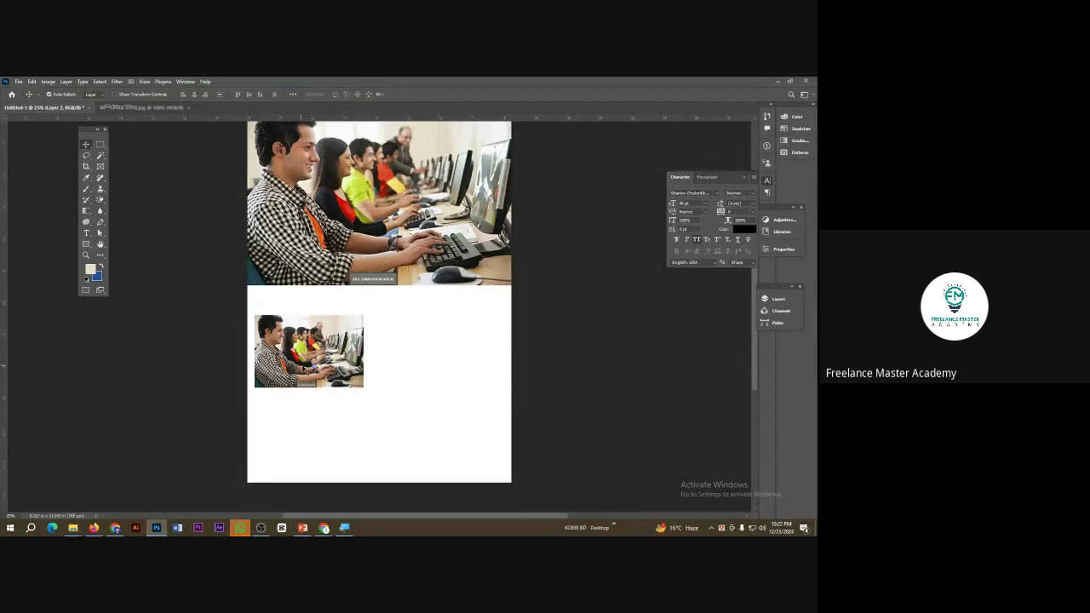
left_click_drag(183, 314, 331, 409)
scroll(357, 389, "up", 2)
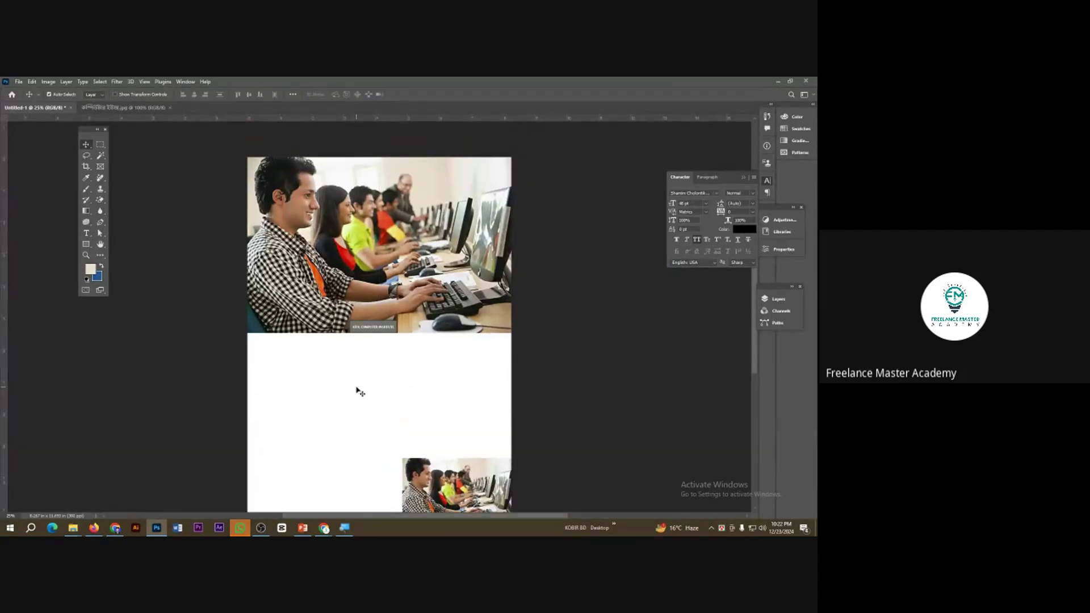
left_click_drag(463, 491, 353, 416)
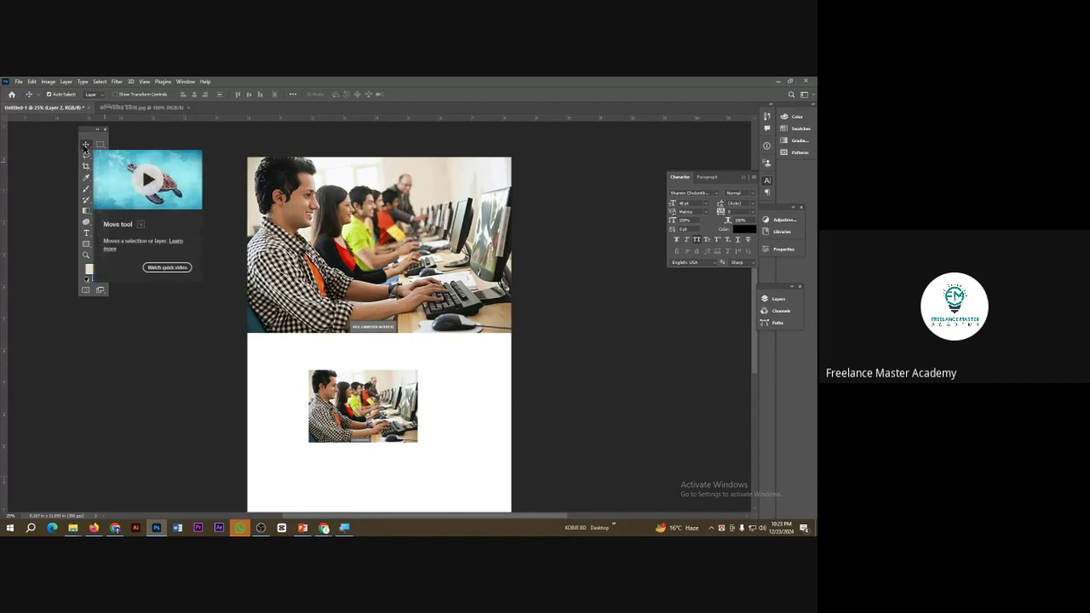
Draw an artboard about 5 in wide and 11.7 in high with the Artboard tool, beside the existing page.
right_click(85, 149)
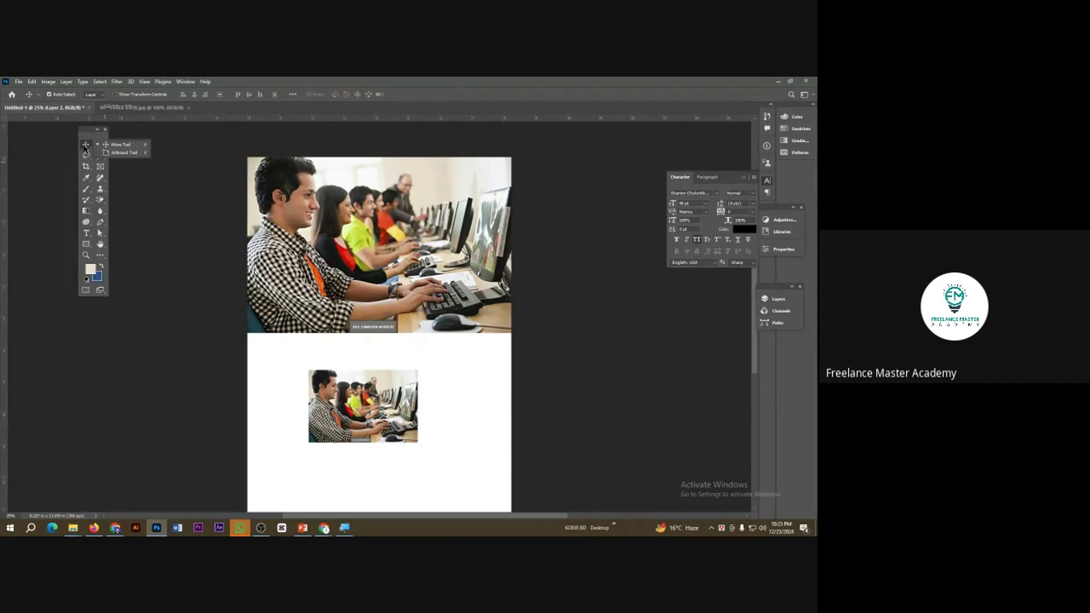
left_click(137, 154)
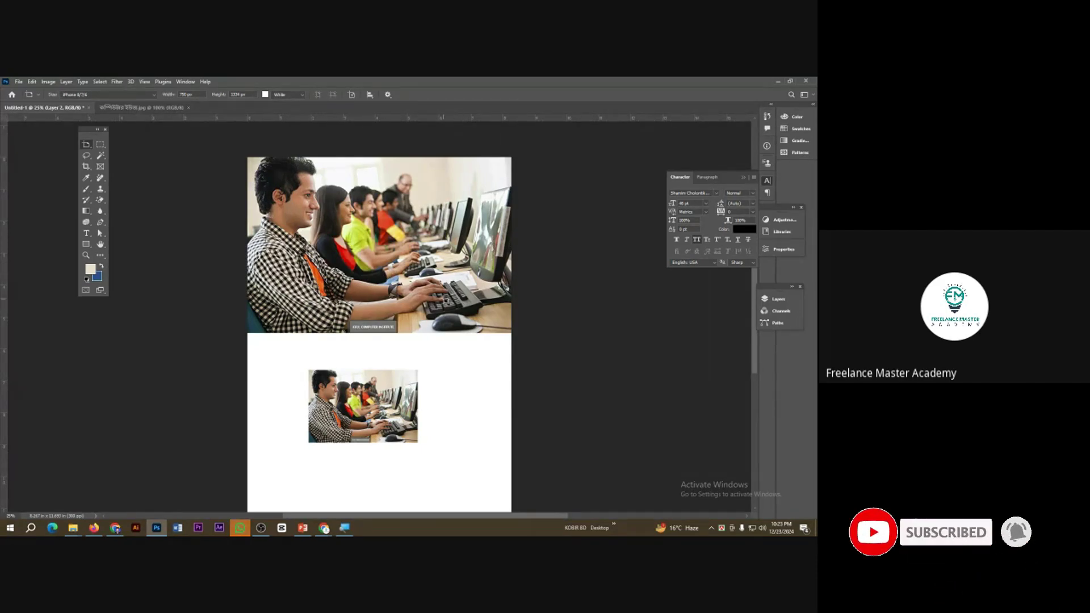
left_click(86, 146)
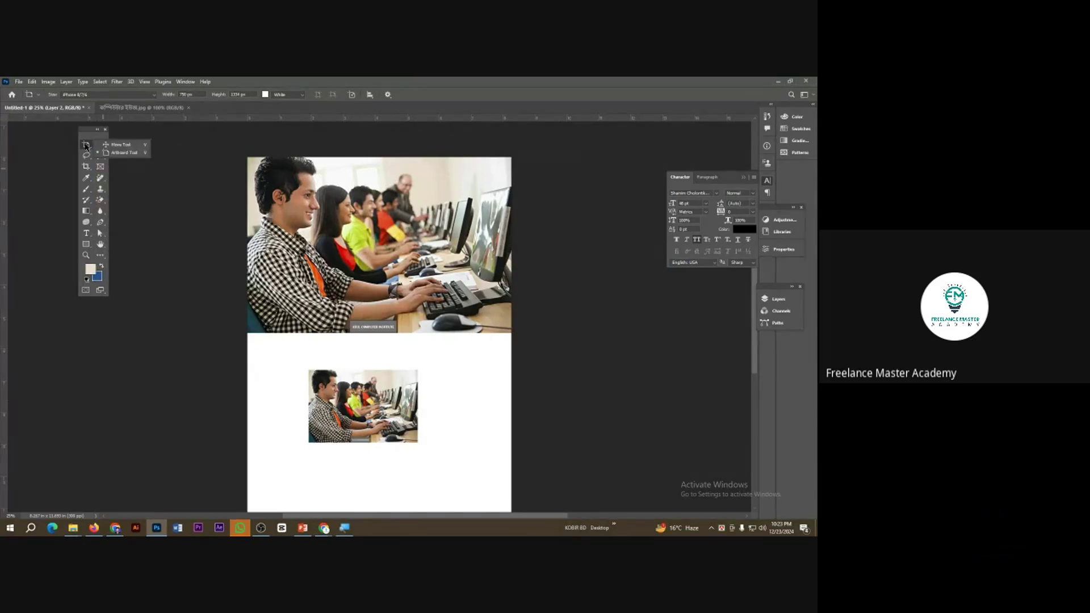
left_click(126, 155)
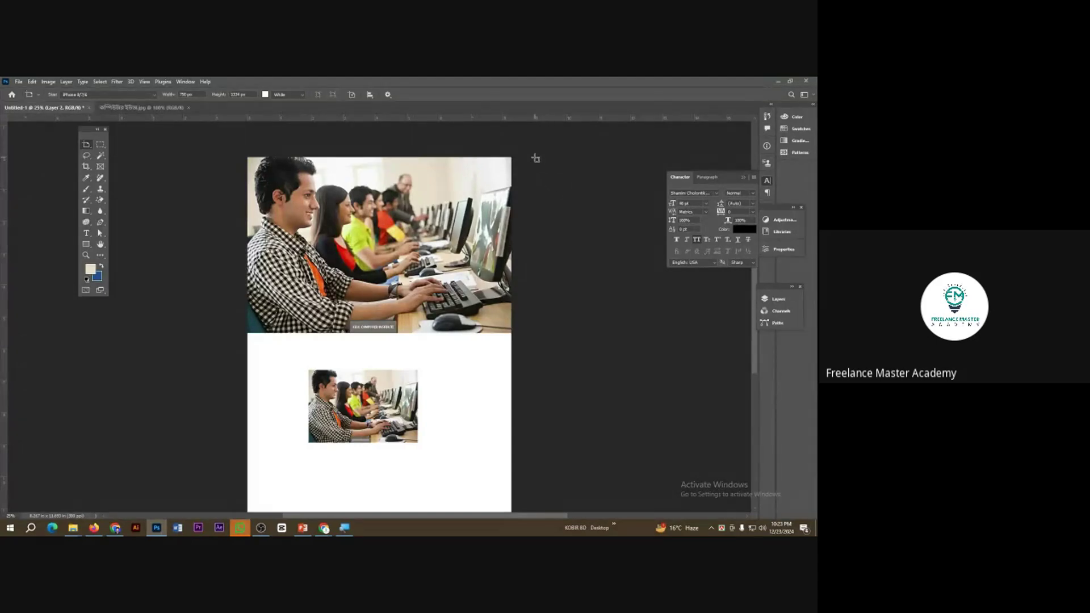
left_click_drag(535, 158, 698, 492)
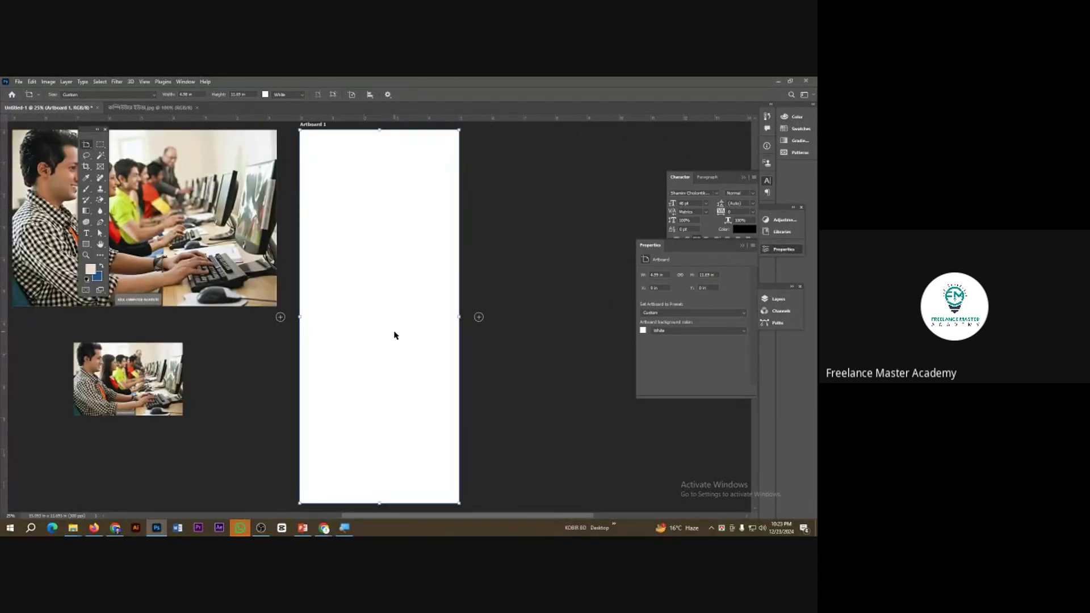
Add two more artboards of the same size in a row to the right of the first one.
scroll(396, 356, "up", 2)
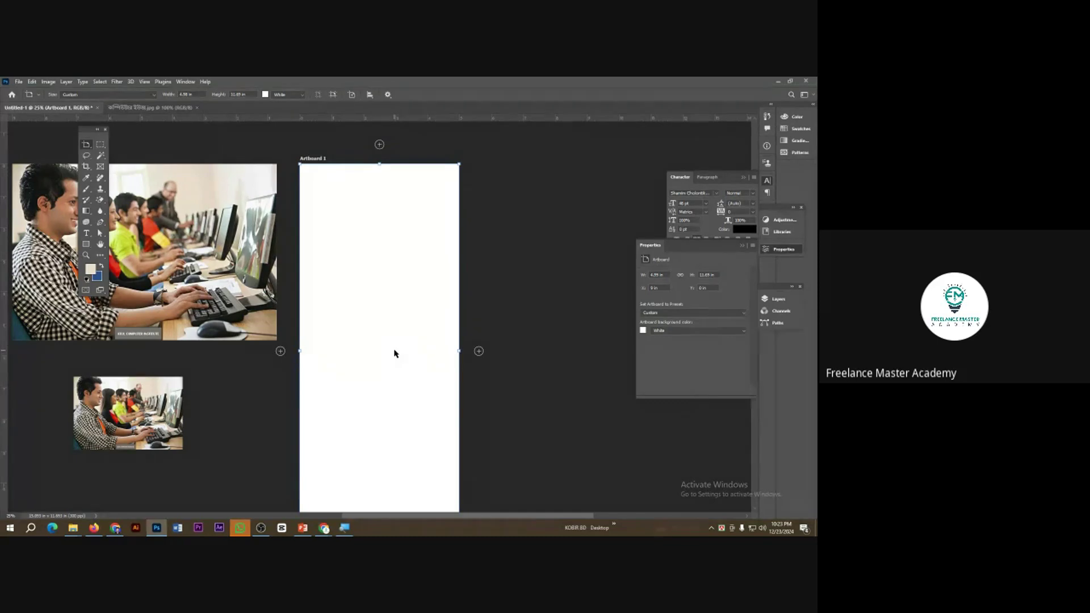
left_click(478, 352)
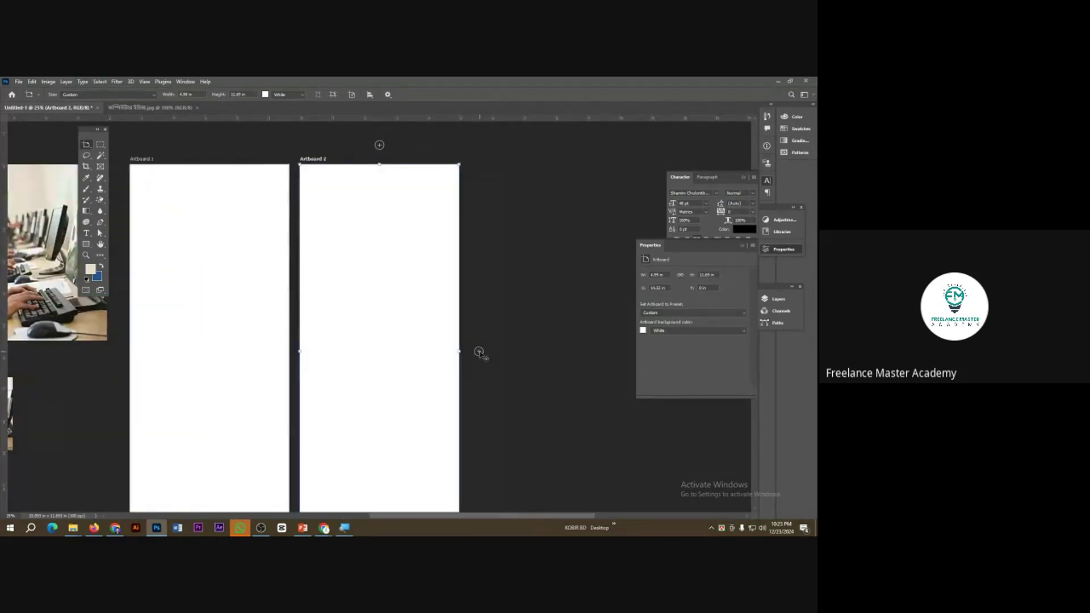
left_click(478, 351)
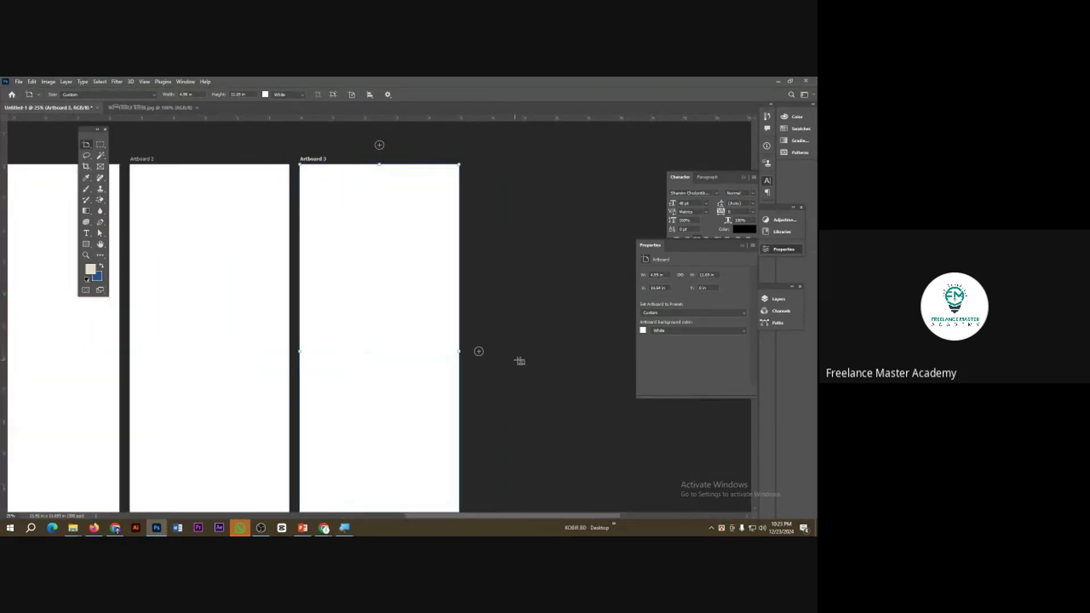
Reposition the large photo with the Move tool and align the small copy beneath its left edge, outside the artboards.
left_click_drag(501, 516, 364, 517)
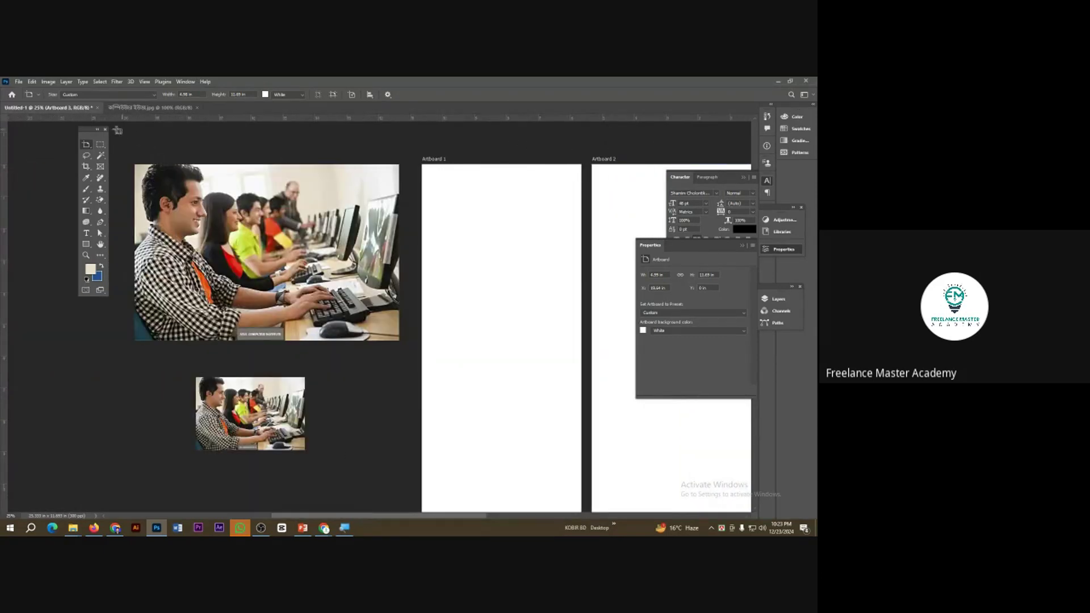
right_click(85, 144)
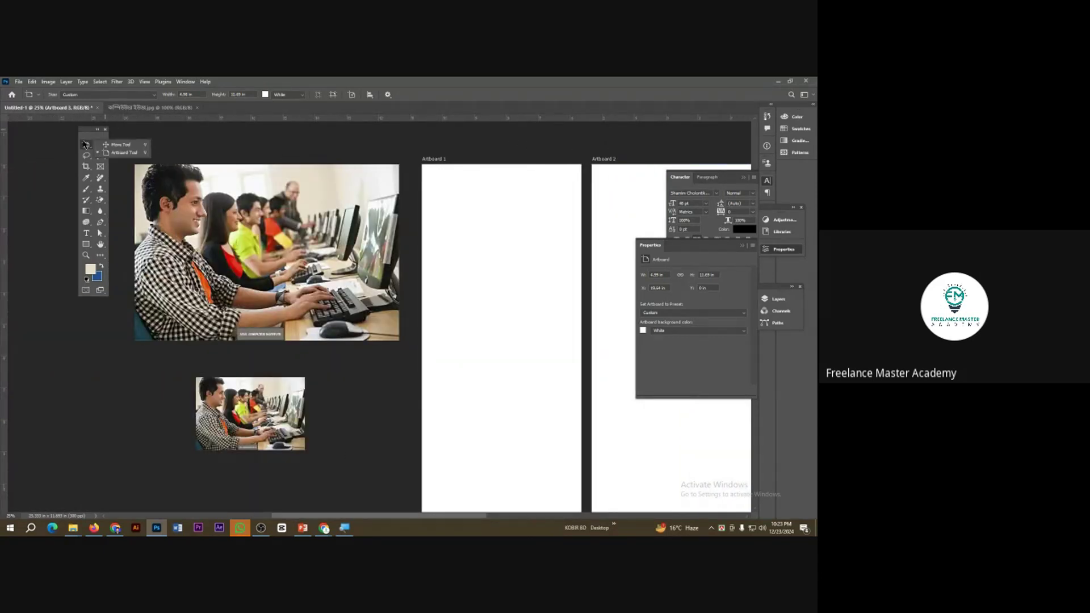
left_click(128, 147)
left_click_drag(191, 234, 476, 269)
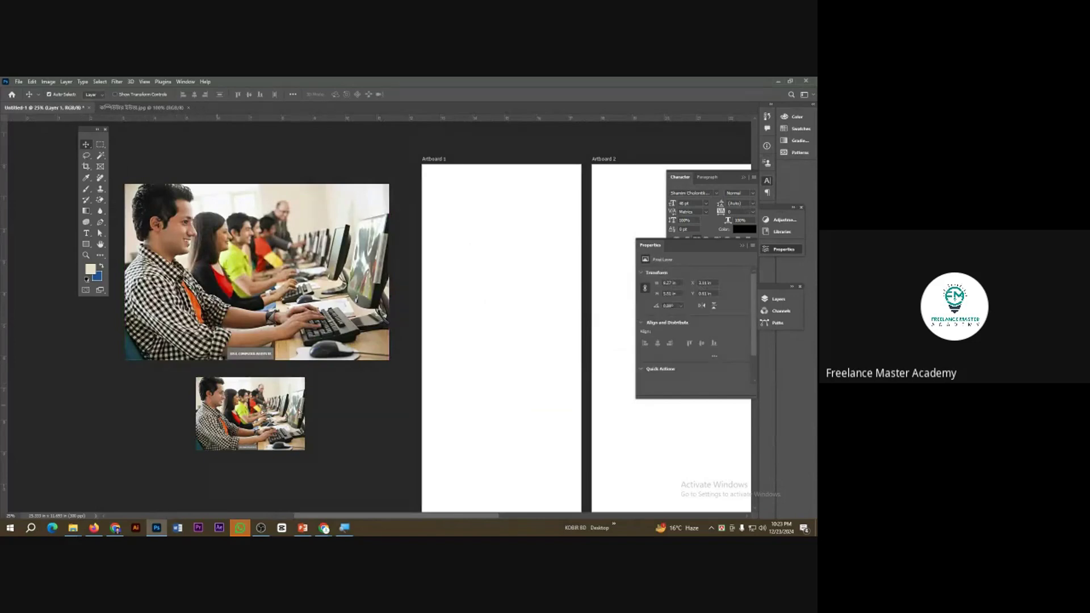
left_click_drag(222, 387, 151, 380)
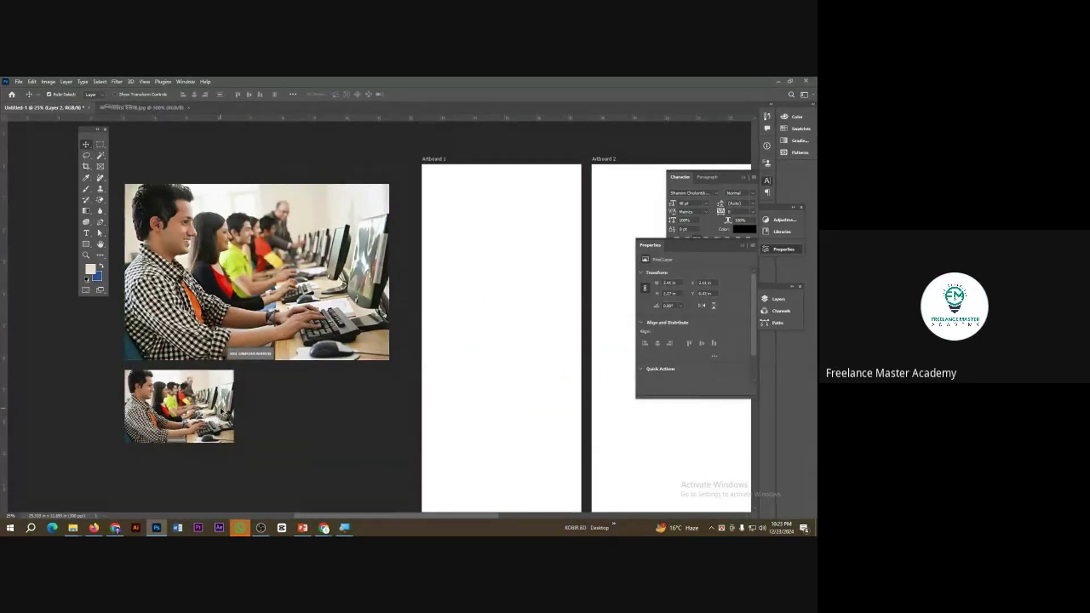
Move the floating toolbar clear of the photos and close the Untitled-1 document without saving.
scroll(162, 299, "up", 2)
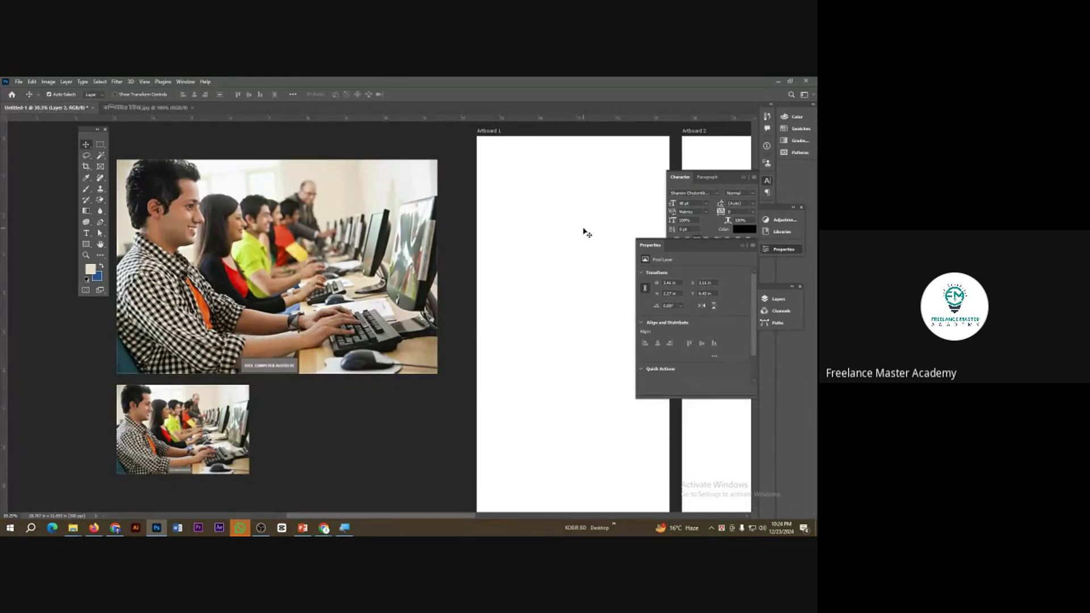
left_click_drag(89, 131, 24, 127)
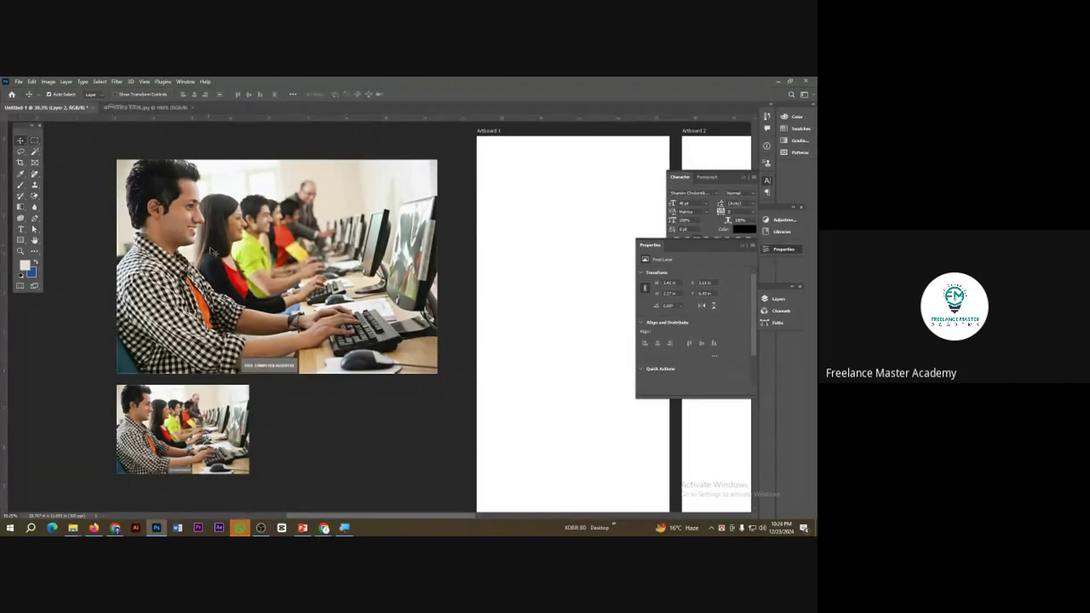
key("ctrl+w")
left_click(404, 245)
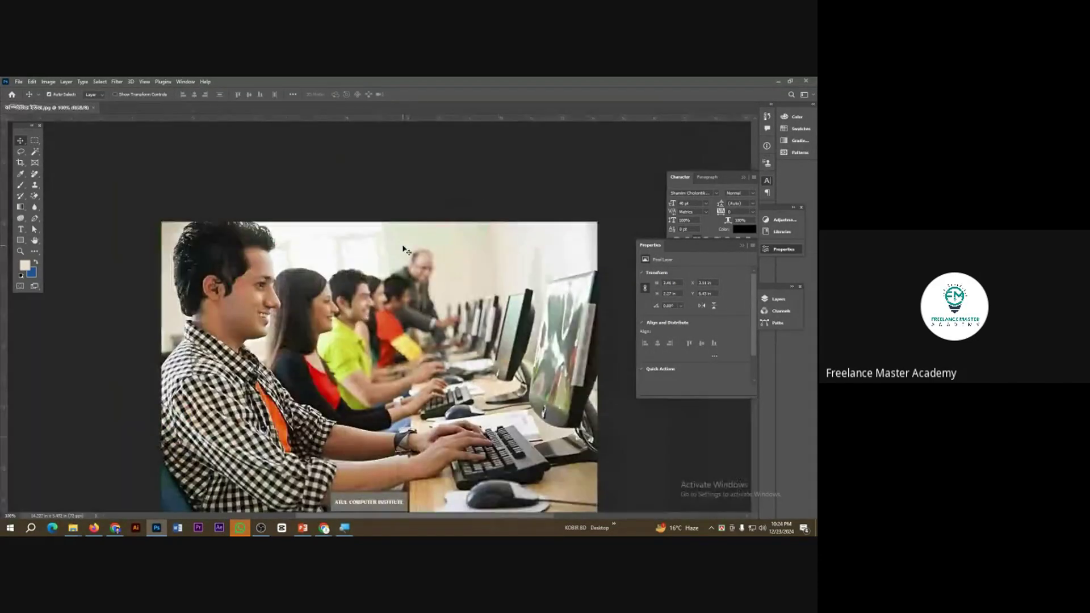
scroll(318, 321, "down", 2)
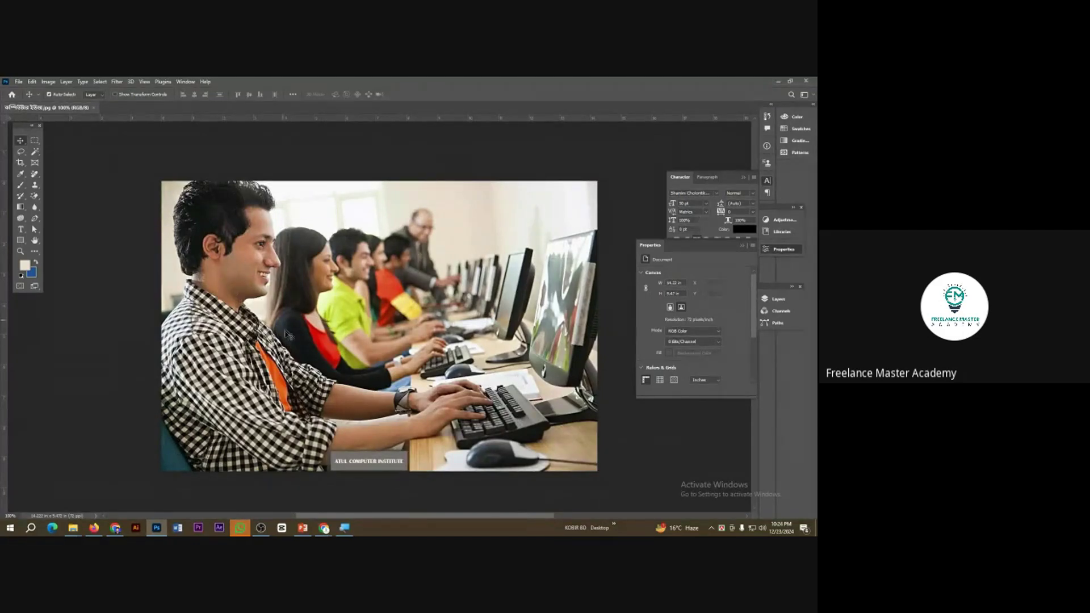
Select the photo's left part with the Rectangular Marquee tool, covering the man in the checked shirt at full image height.
left_click(37, 144)
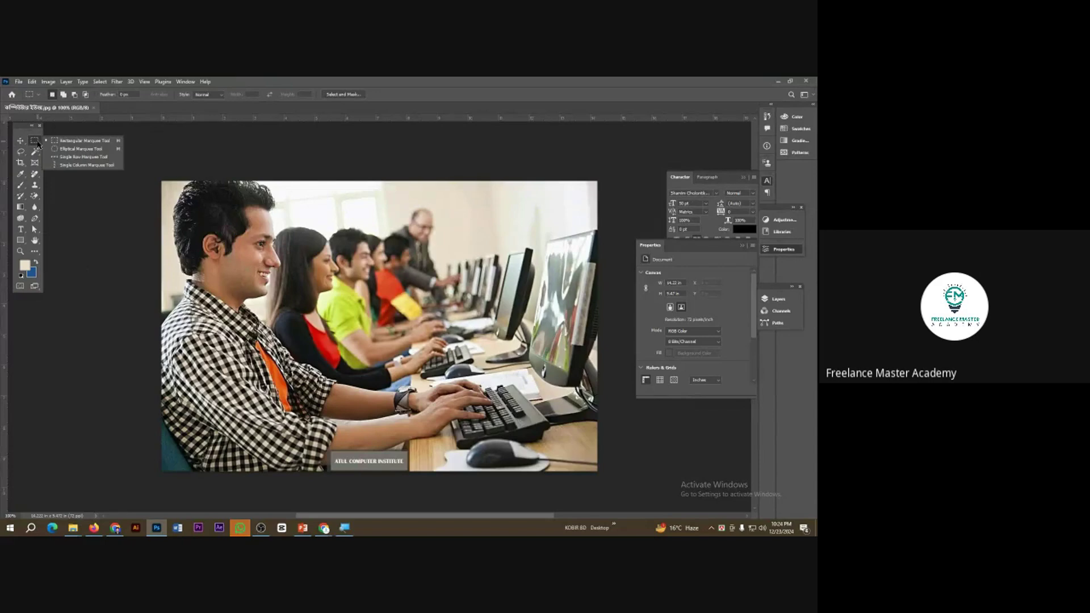
left_click(81, 141)
left_click_drag(162, 180, 330, 471)
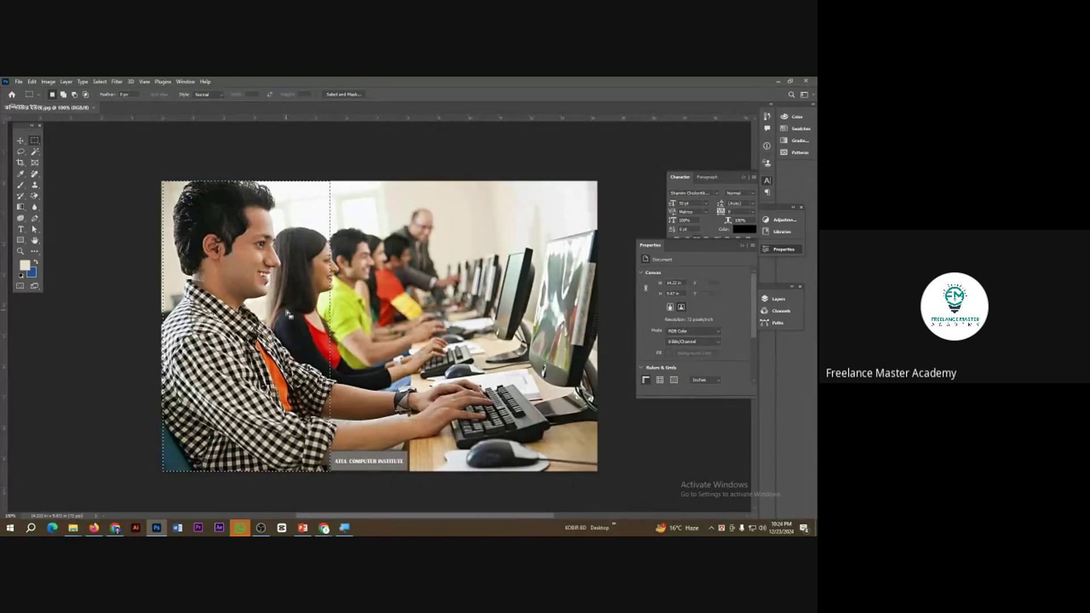
Switch between the Elliptical and Rectangular Marquee tools and clear the current selection.
right_click(35, 140)
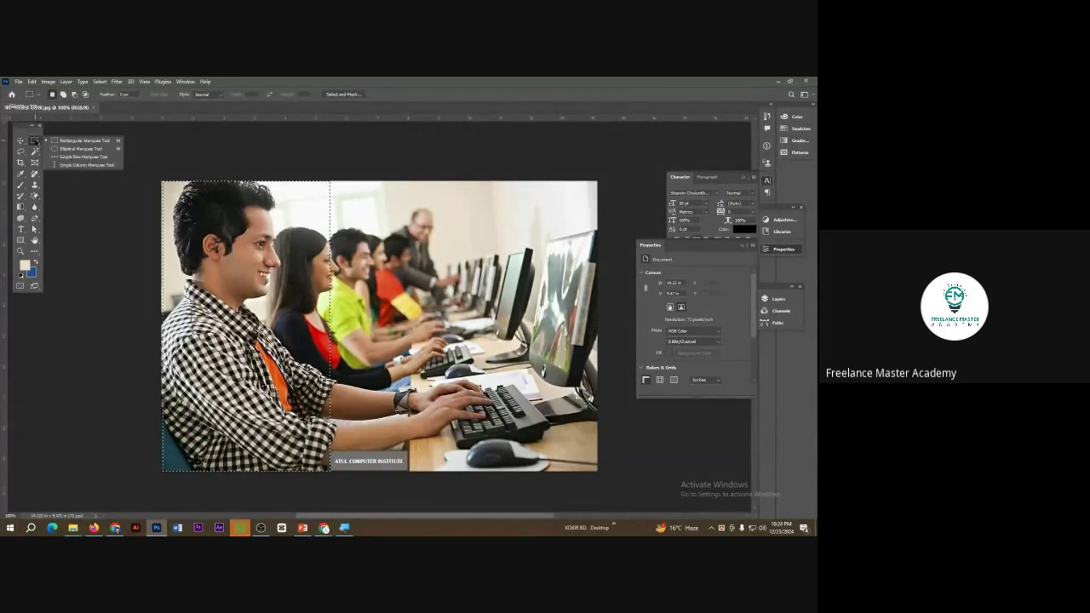
left_click(74, 149)
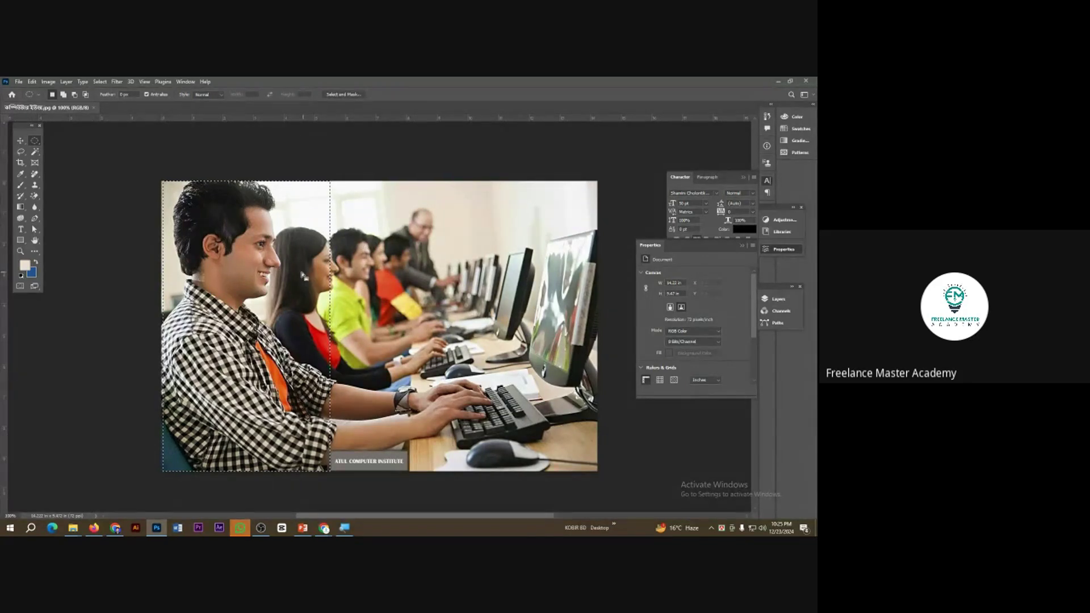
right_click(40, 140)
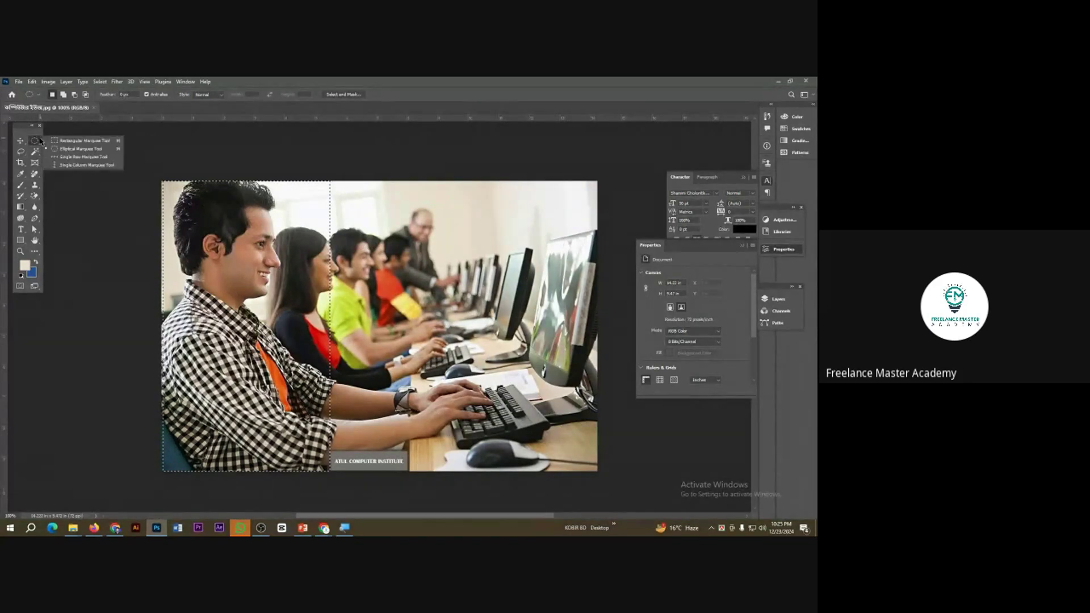
left_click(79, 141)
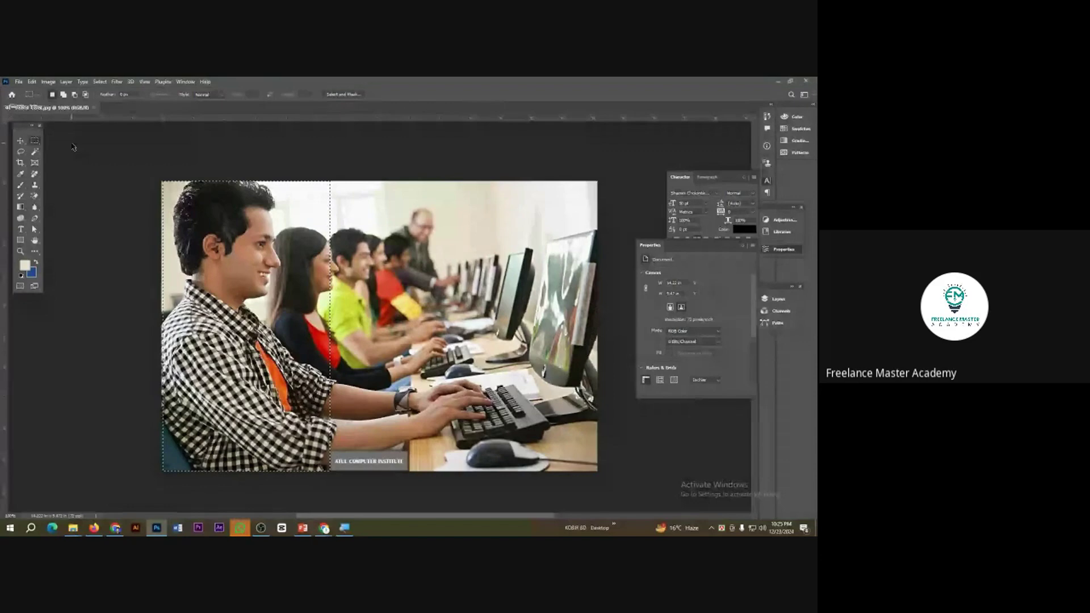
left_click(68, 166)
right_click(34, 143)
left_click(79, 149)
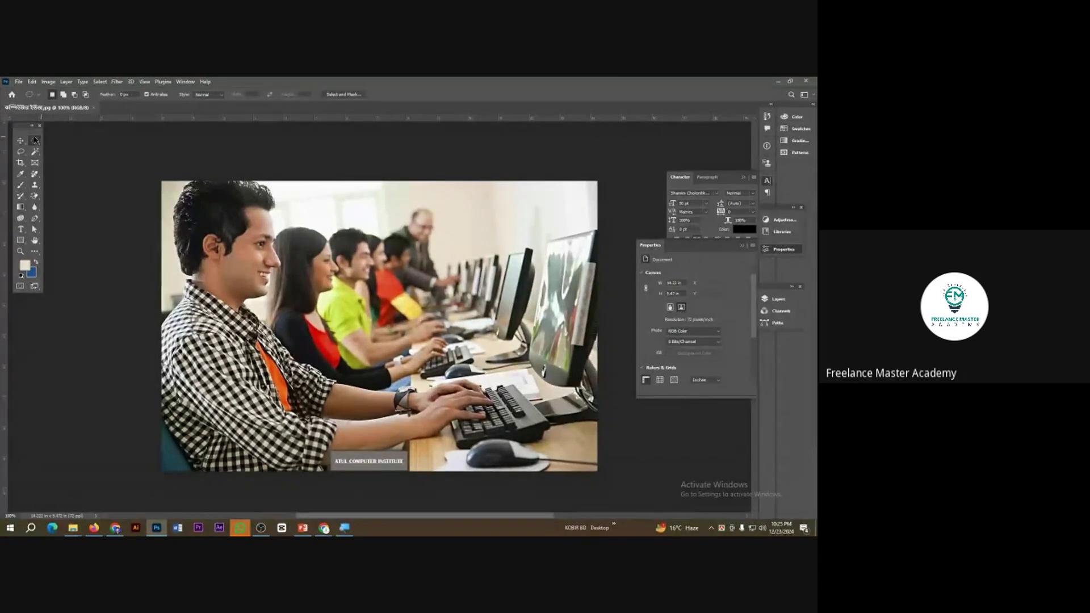
Select a full-height strip at the photo's left edge with the Rectangular Marquee tool, ending just past the man's face.
right_click(35, 140)
left_click(82, 141)
left_click_drag(158, 178, 293, 483)
left_click_drag(293, 484, 294, 485)
Try moving the selected strip of the photo with the Move tool.
left_click(20, 141)
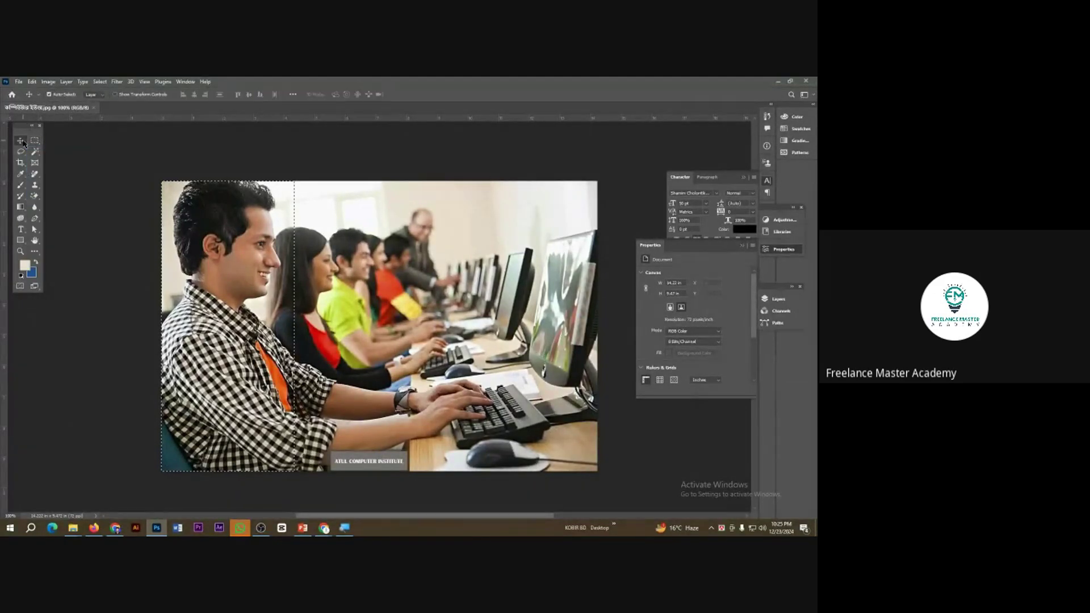
left_click_drag(270, 274, 281, 253)
left_click_drag(267, 318, 277, 285)
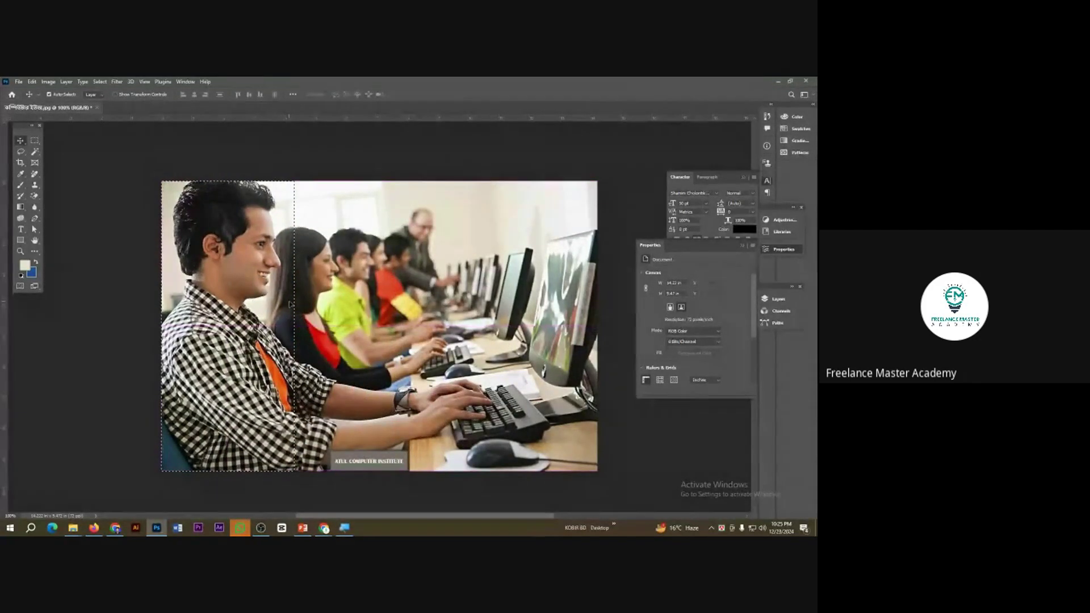
Create a new blank portrait document from the A4 print preset.
left_click(17, 83)
left_click(23, 90)
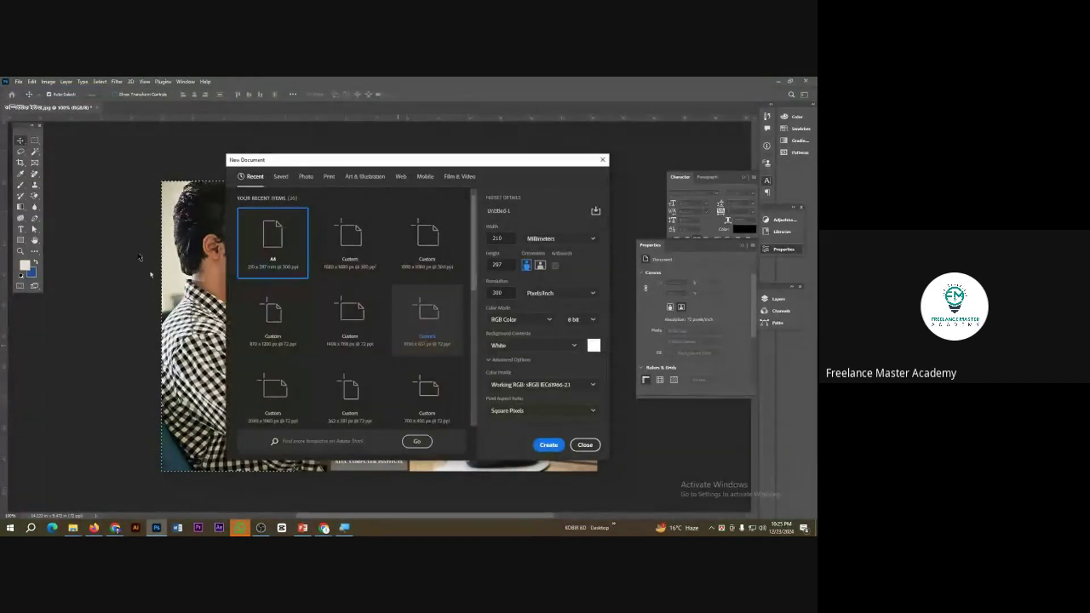
left_click(329, 176)
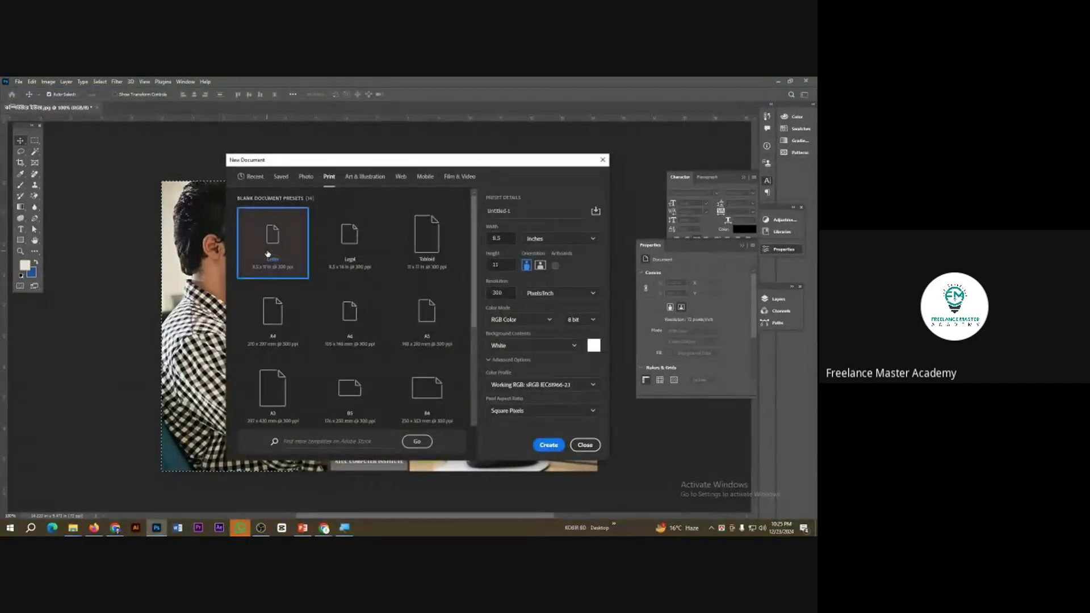
left_click(272, 315)
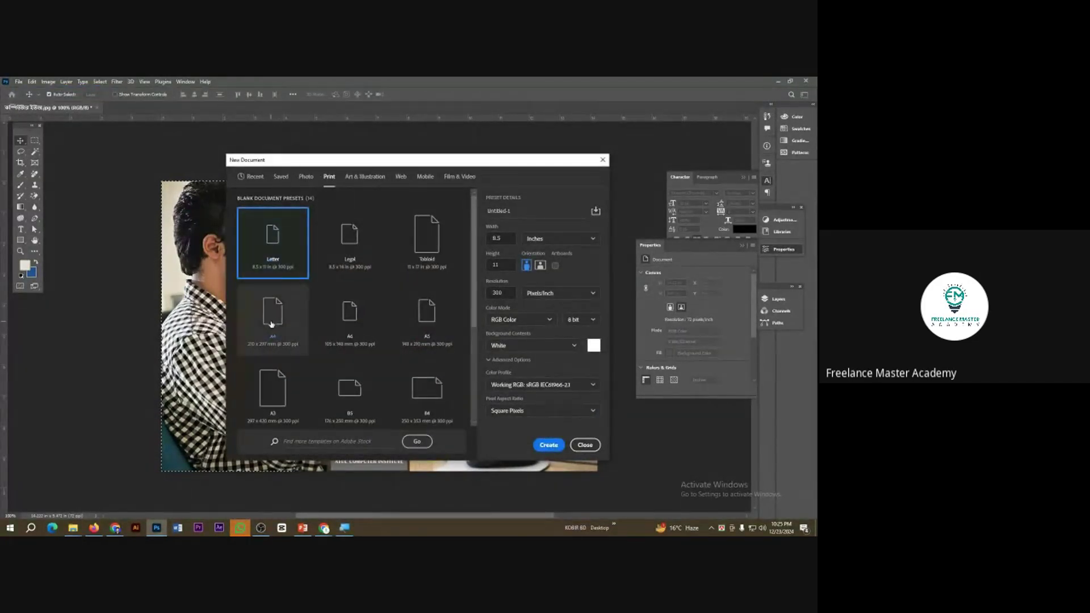
left_click(547, 444)
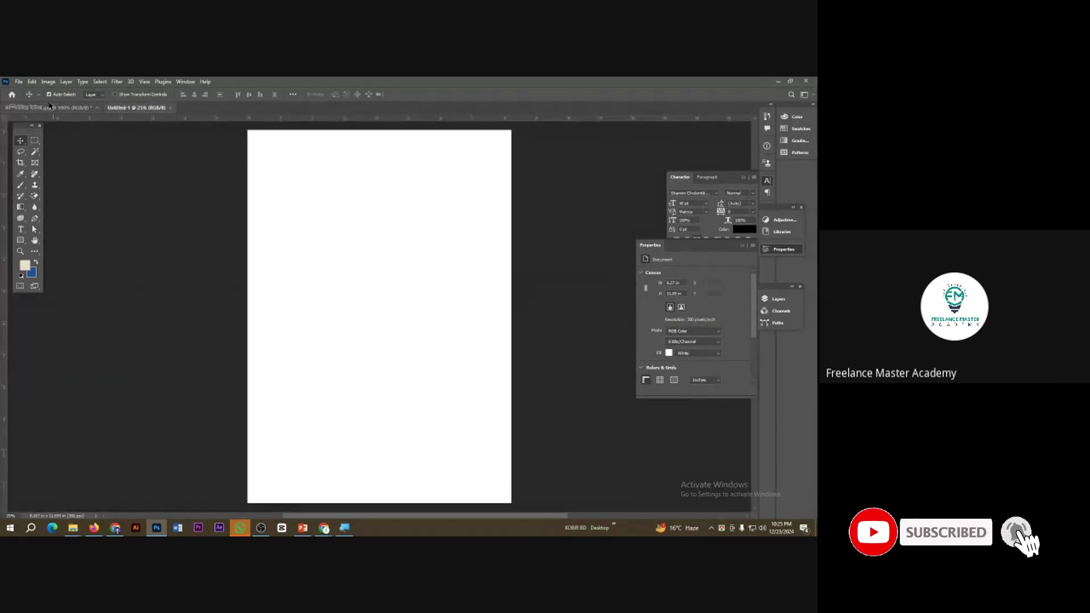
Copy the selected strip with the man in the checked shirt from the photo onto the blank A4 page.
left_click(55, 109)
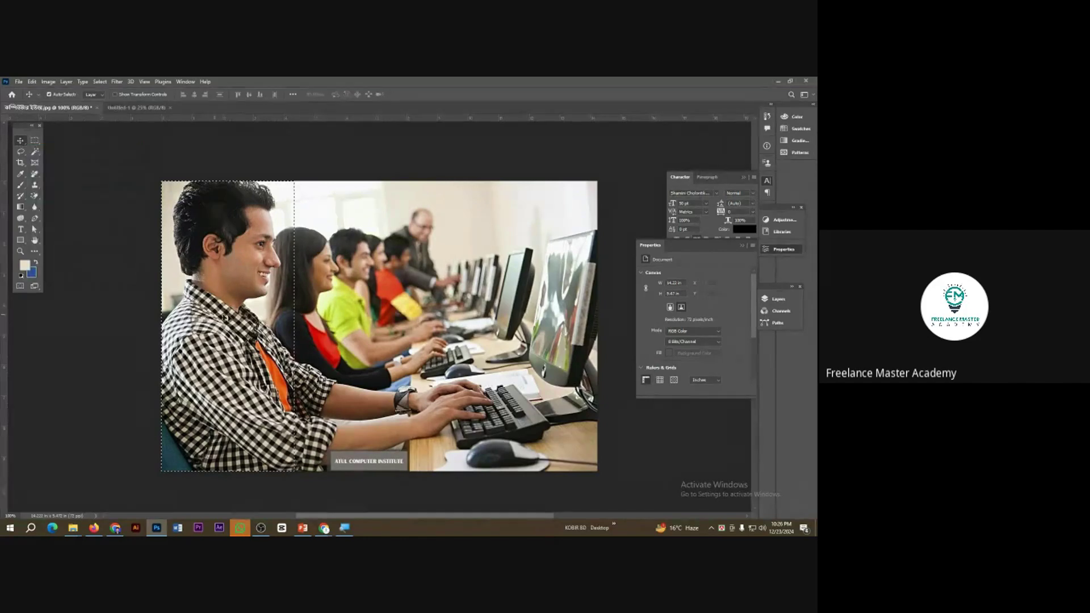
left_click_drag(234, 299, 144, 110)
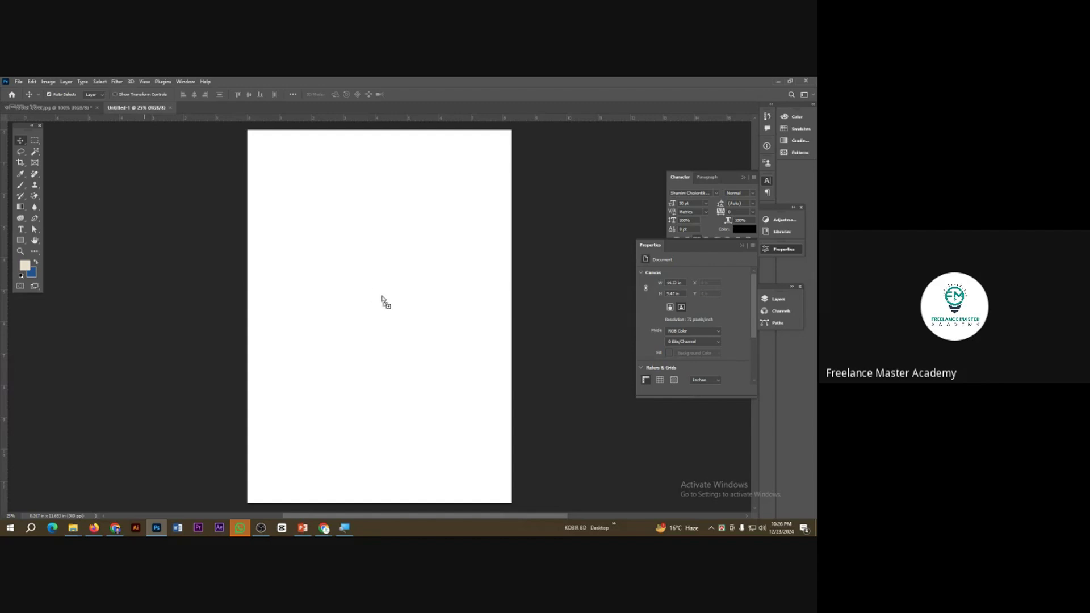
left_click_drag(383, 301, 383, 299)
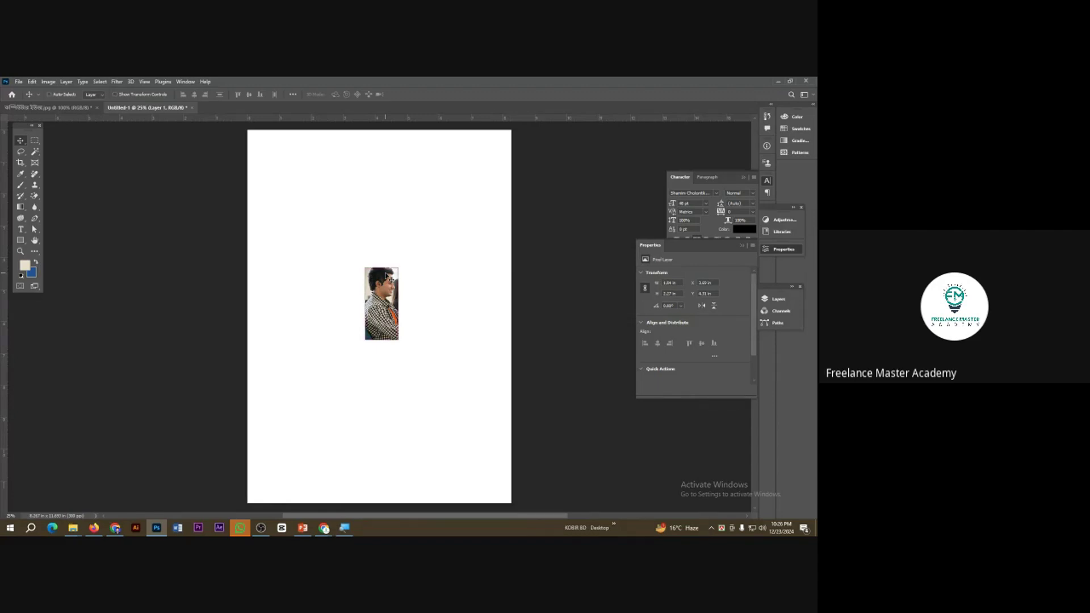
Enlarge the copied strip to nearly half the page height and place it in the page's top-left corner.
key("ctrl+t")
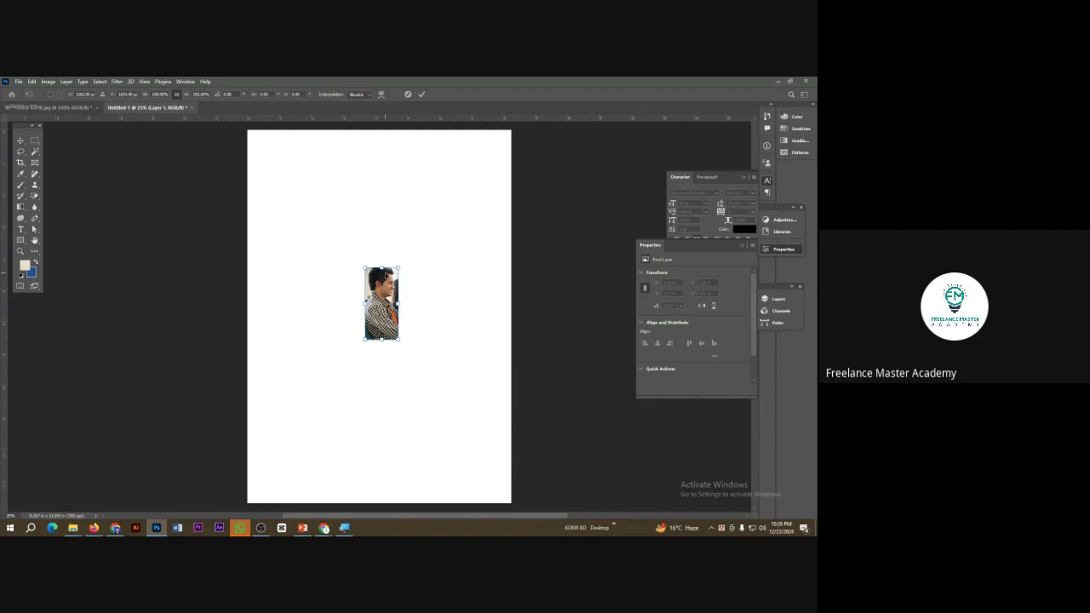
left_click_drag(398, 266, 481, 184)
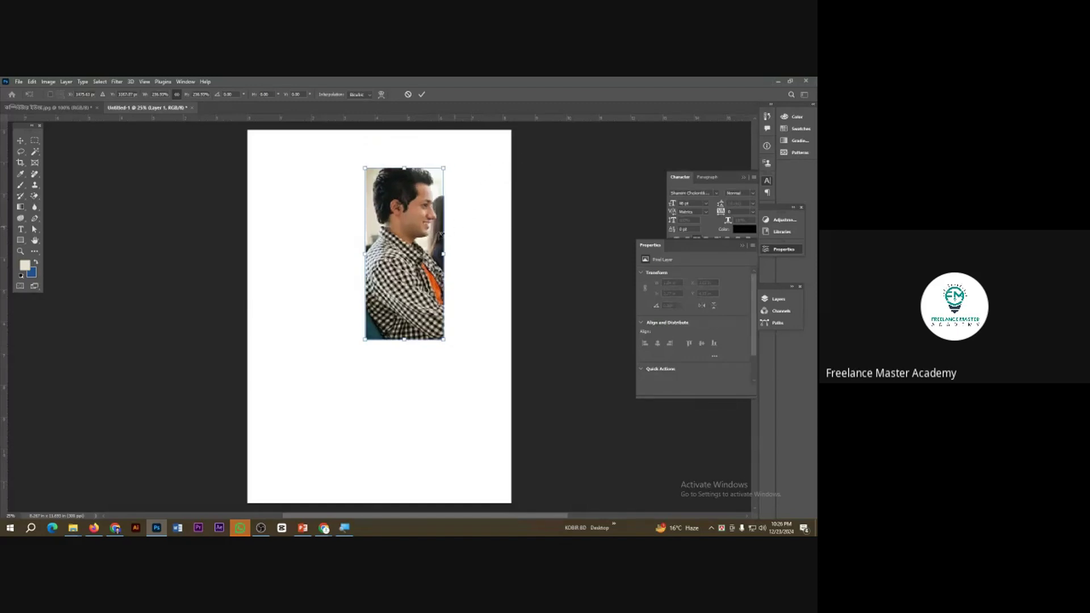
left_click_drag(416, 239, 298, 202)
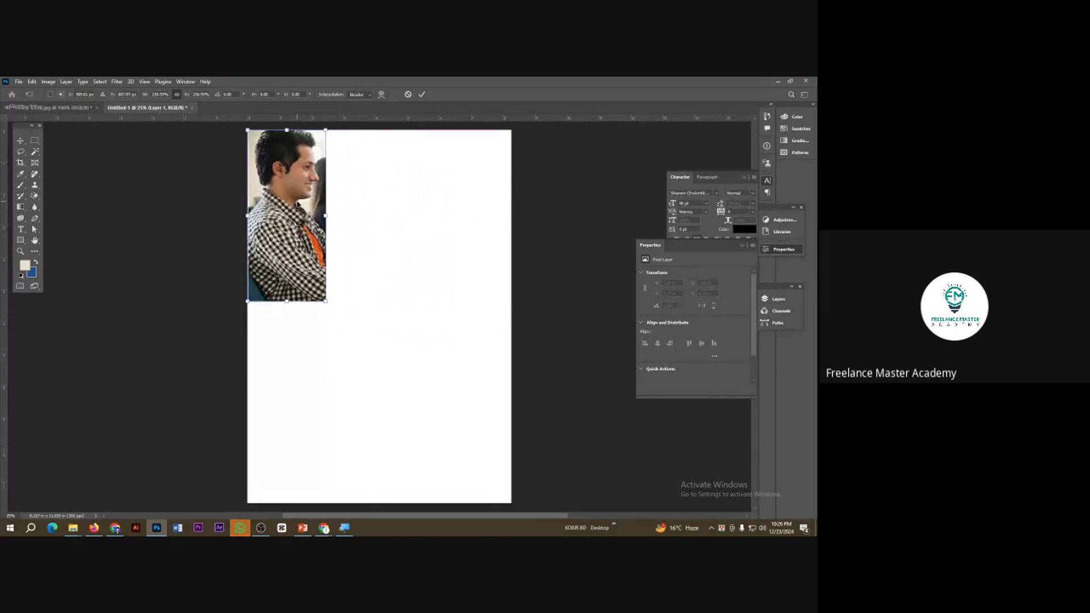
key("Return")
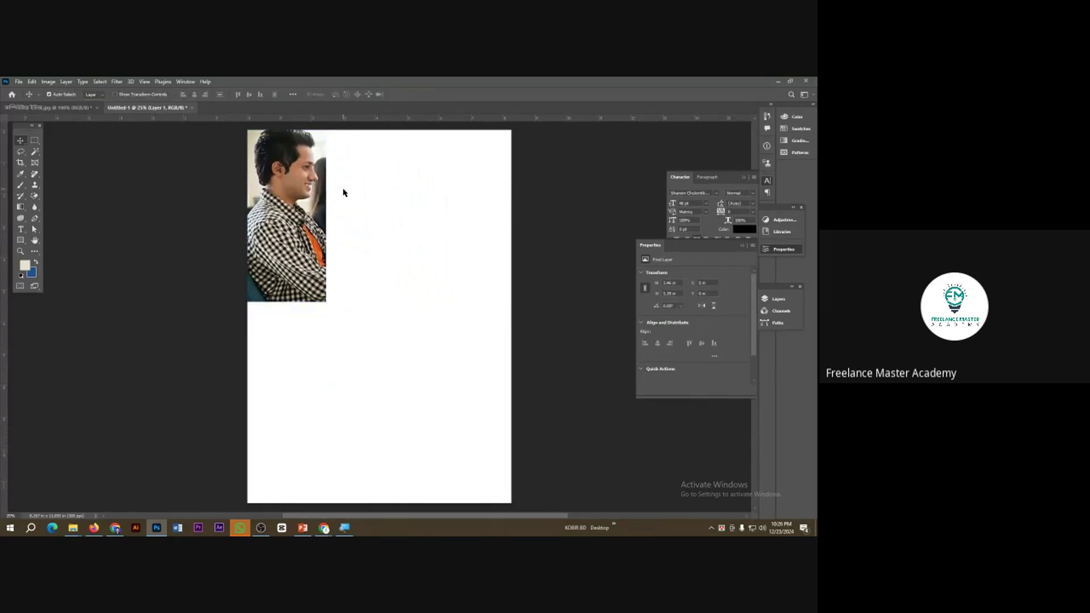
In the original photo, clear the old selection and select the area around the man in the green shirt with the Rectangular Marquee tool.
left_click(45, 107)
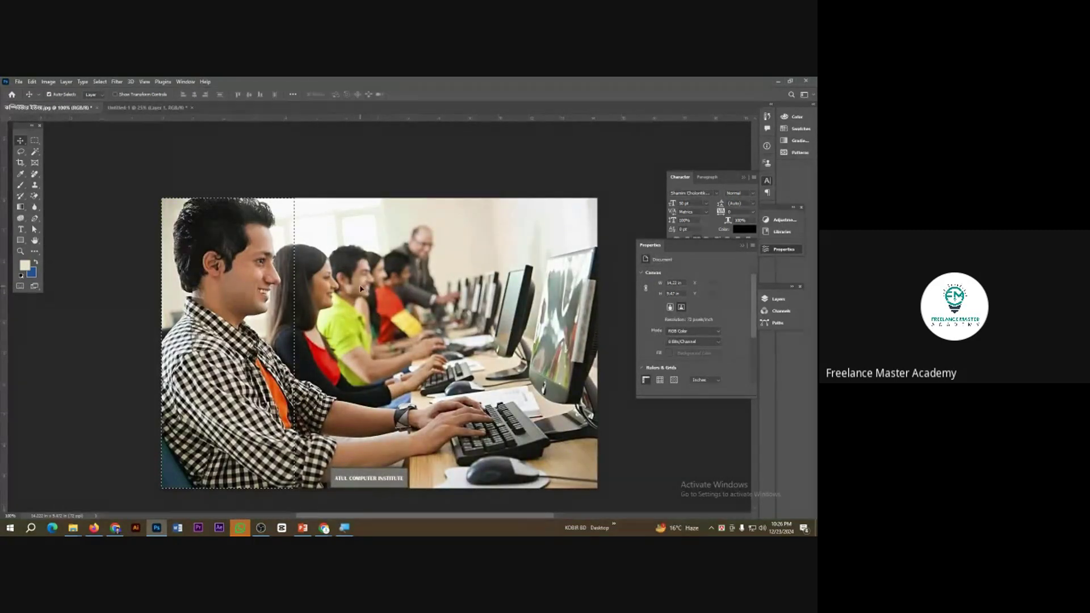
left_click(34, 140)
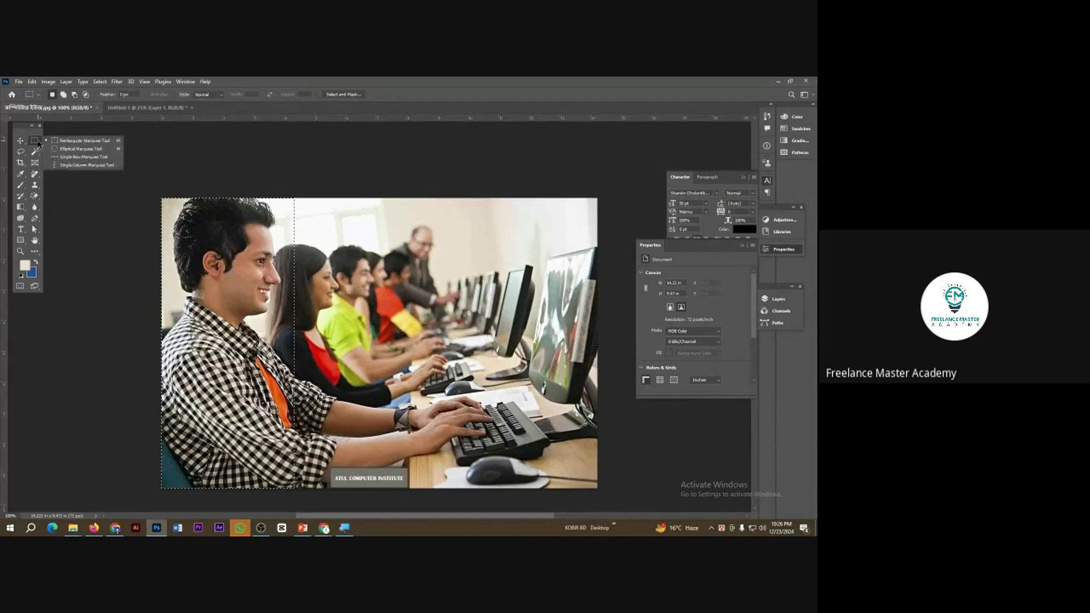
left_click(68, 143)
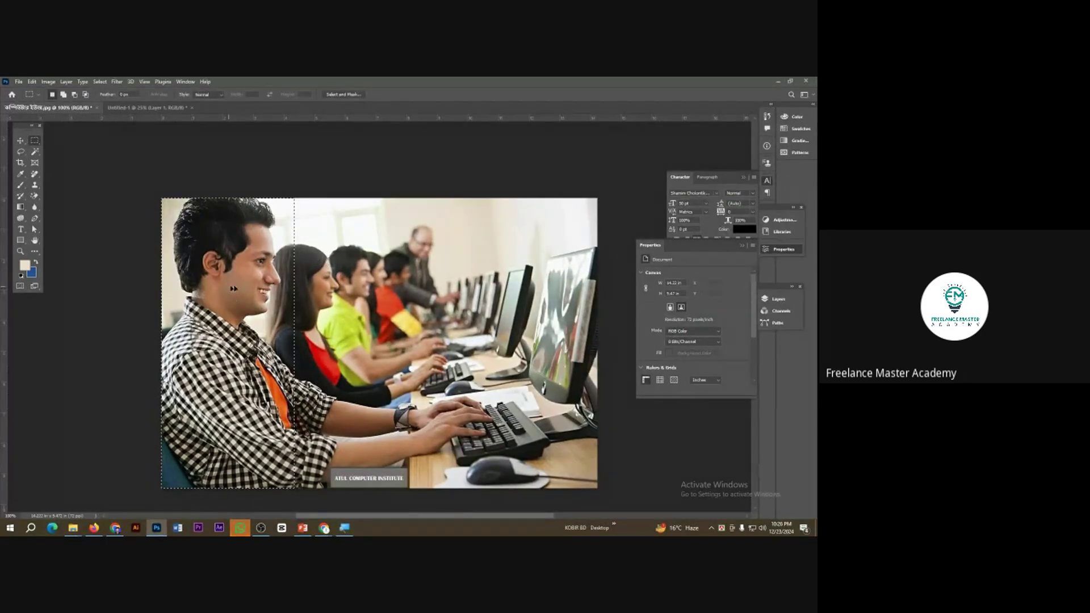
right_click(235, 279)
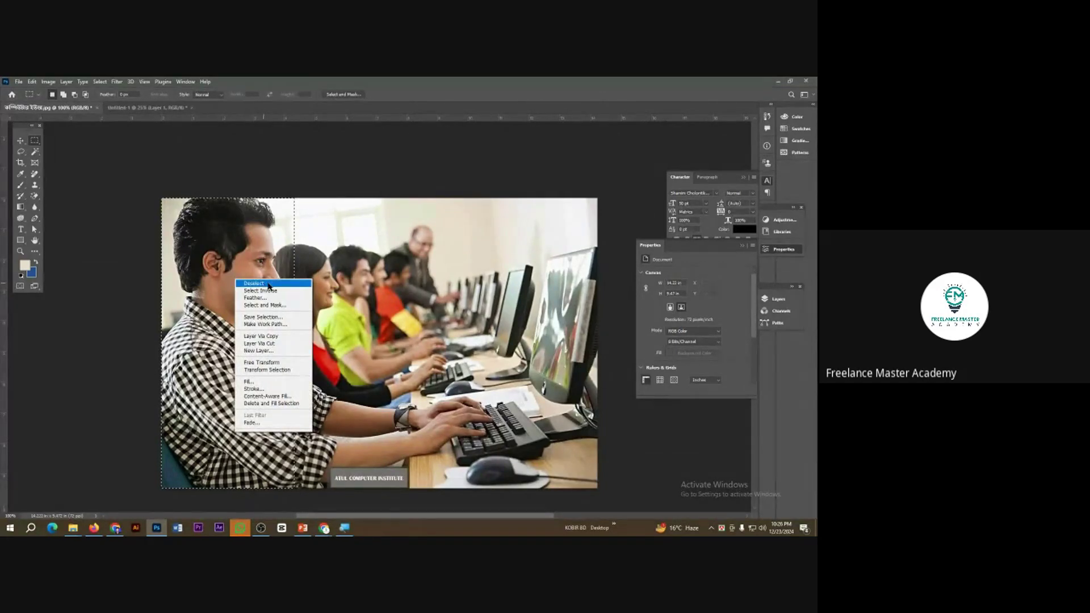
left_click(261, 285)
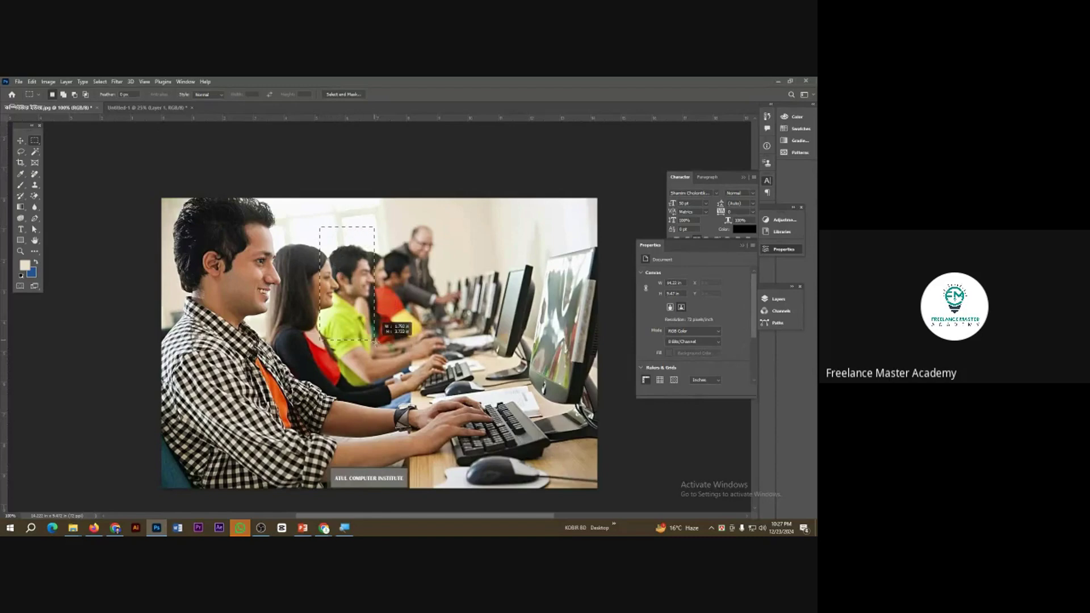
Copy the selected green-shirt area onto the A4 page and enlarge it to fit the page's top-right corner.
left_click(21, 141)
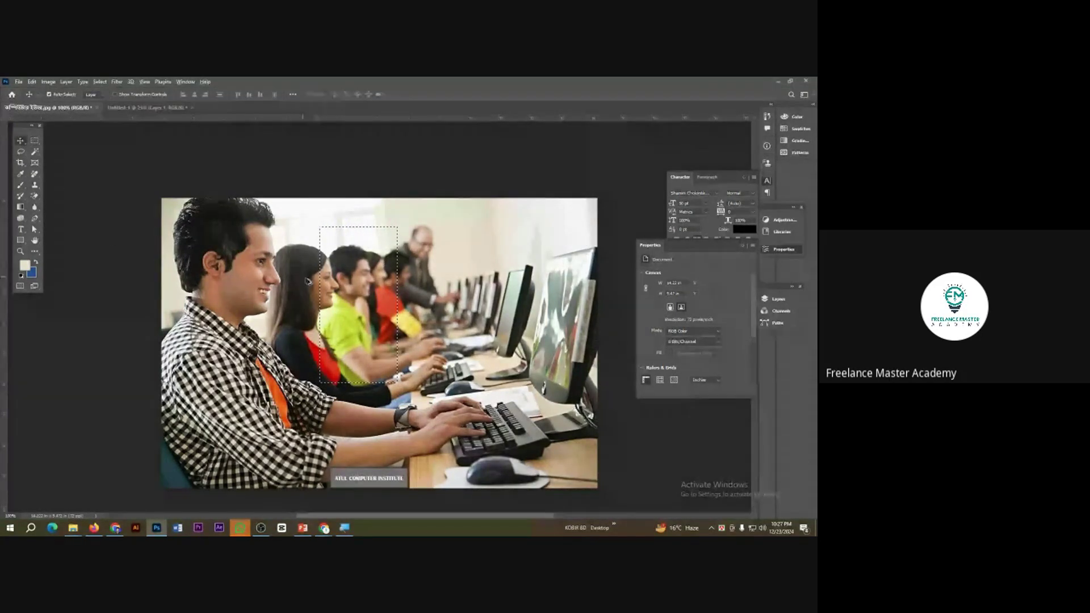
left_click_drag(307, 282, 452, 278)
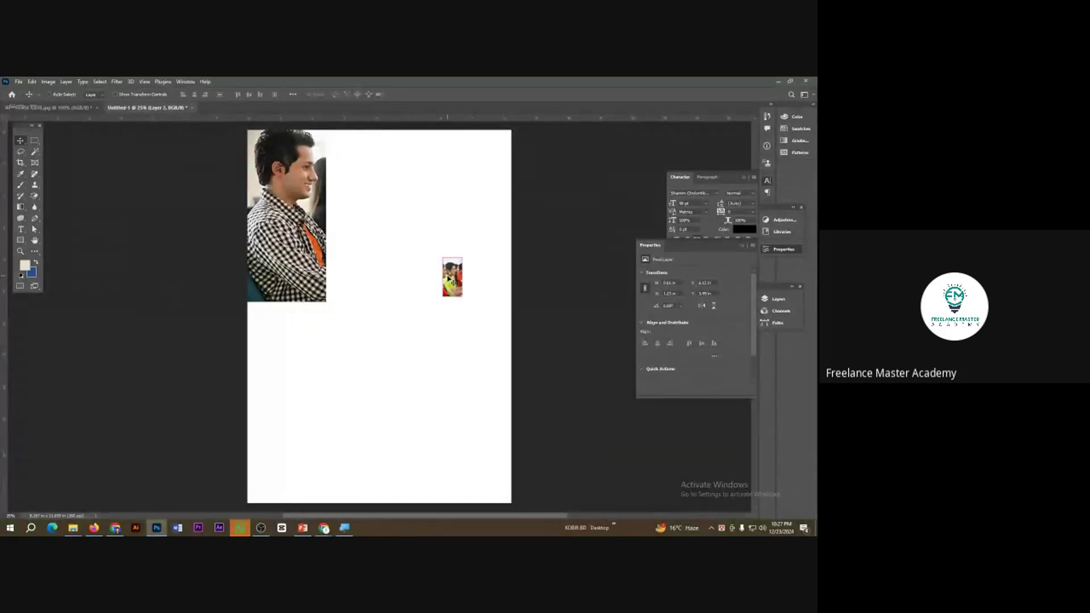
key("ctrl+t")
left_click_drag(464, 257, 535, 153)
left_click_drag(482, 192, 482, 172)
key("Return")
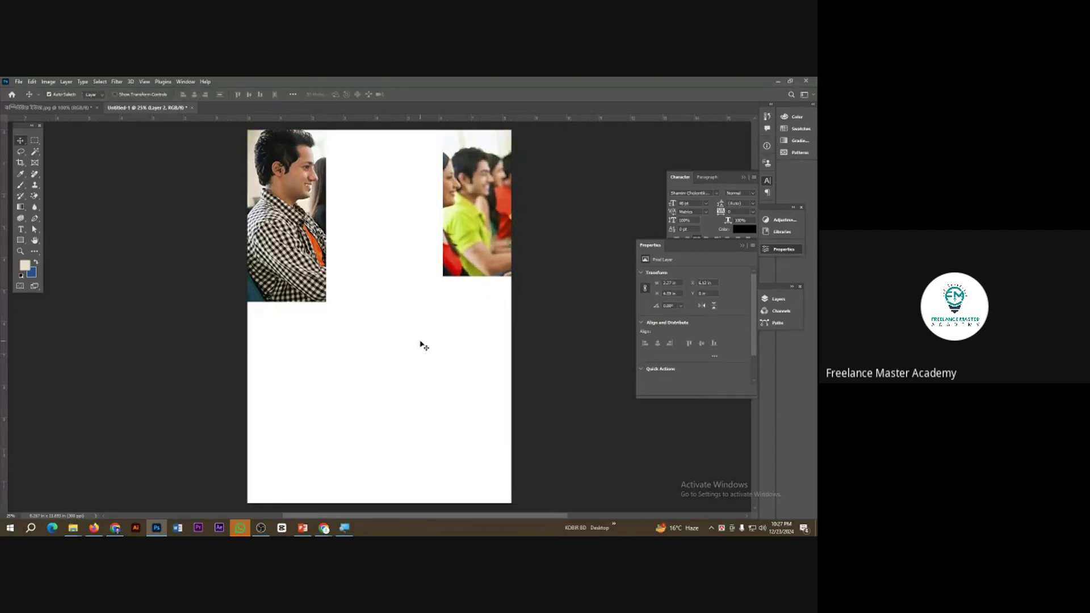
Activate the Rectangular Marquee tool and return to the original photo document.
left_click(34, 142)
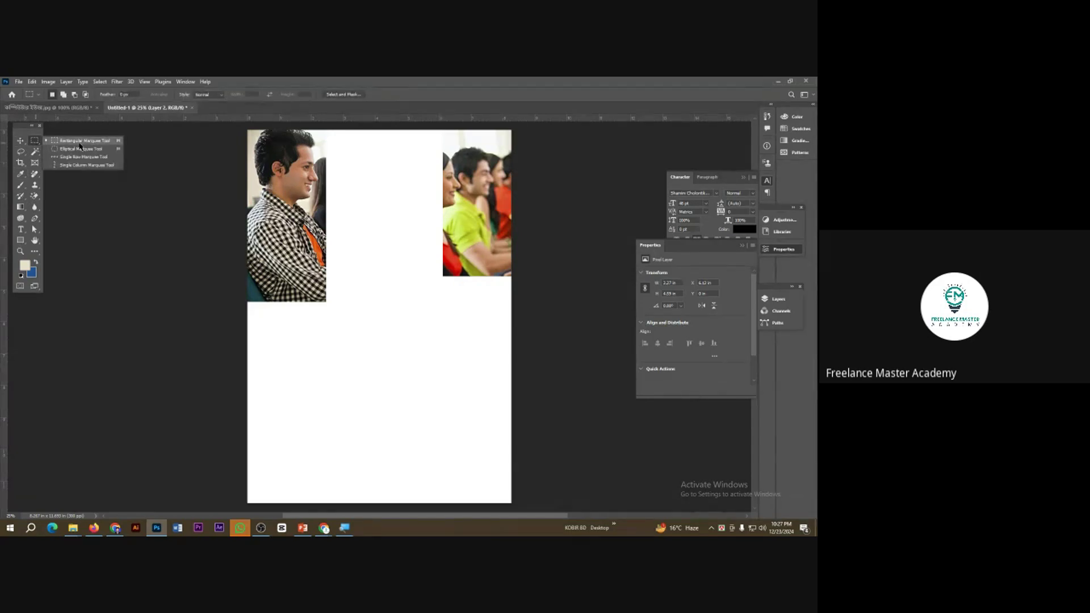
left_click(60, 108)
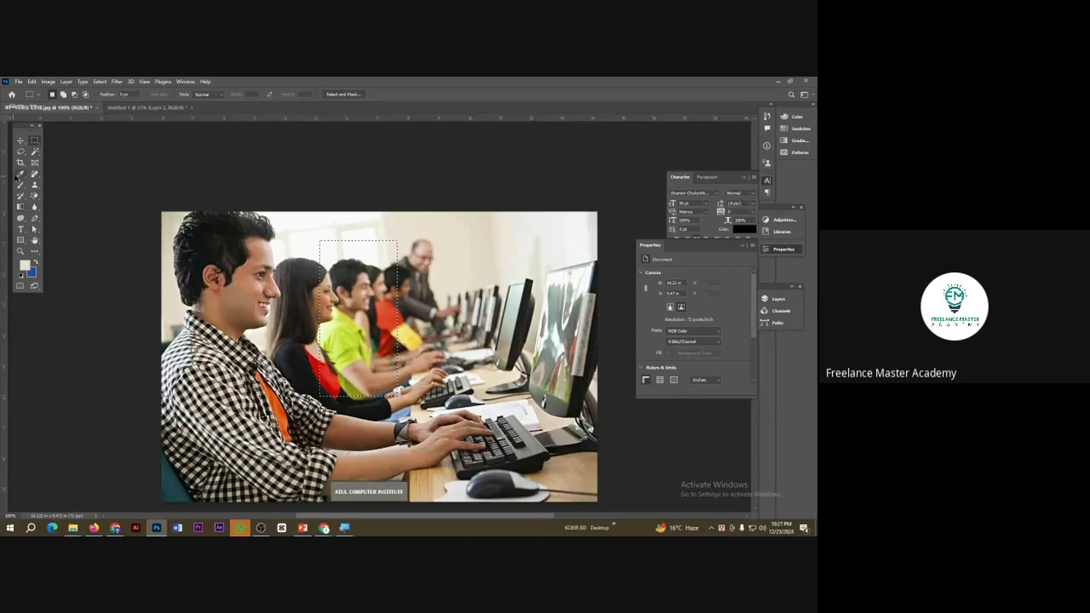
Switch to Chrome and search Google Images for "football" in a new tab.
mouse_move(326, 525)
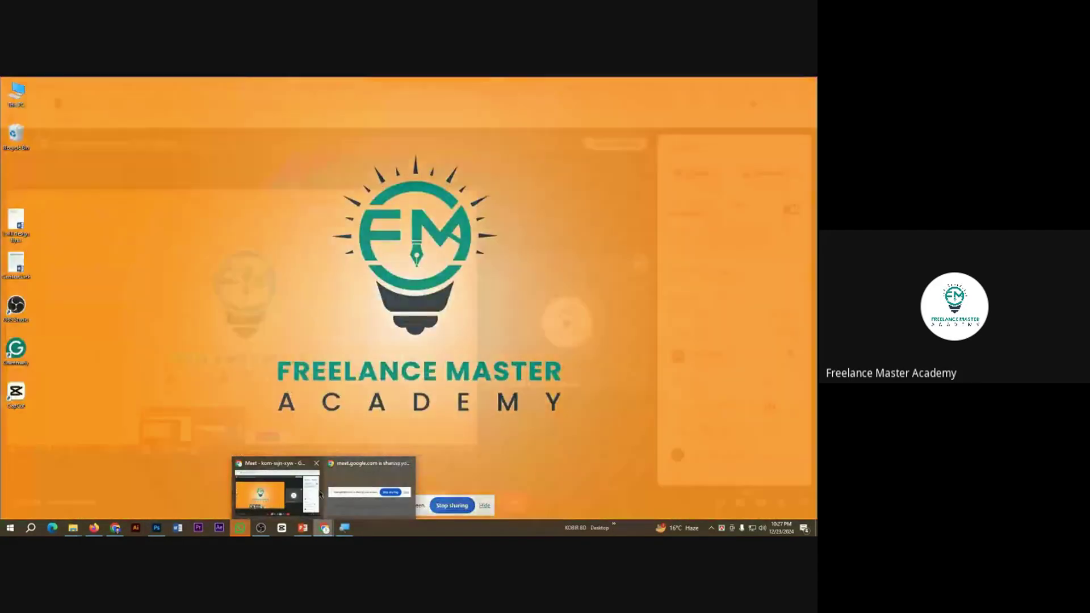
left_click(321, 494)
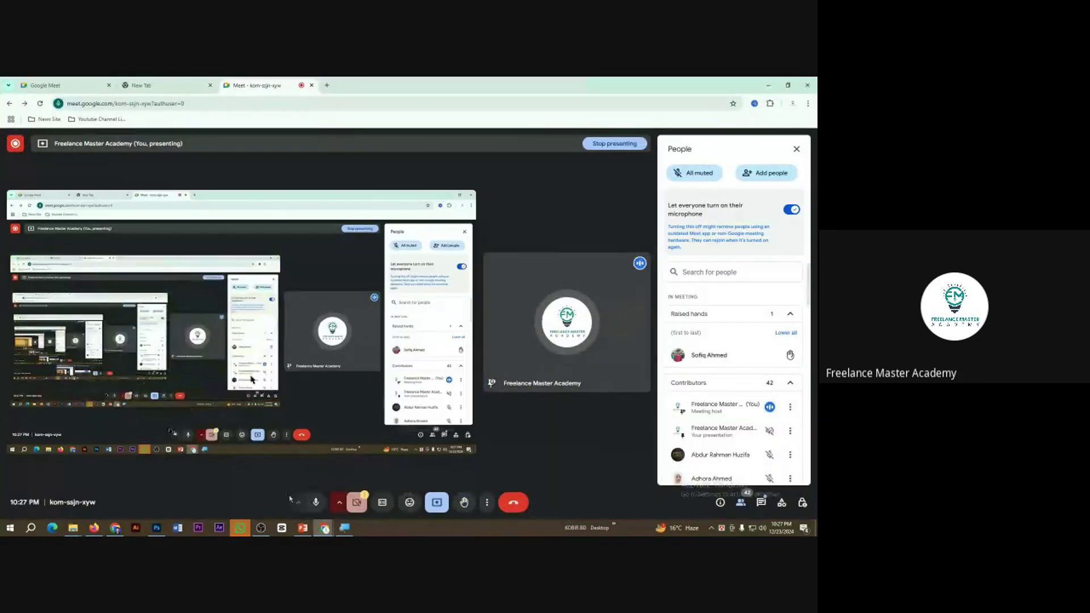
left_click(329, 86)
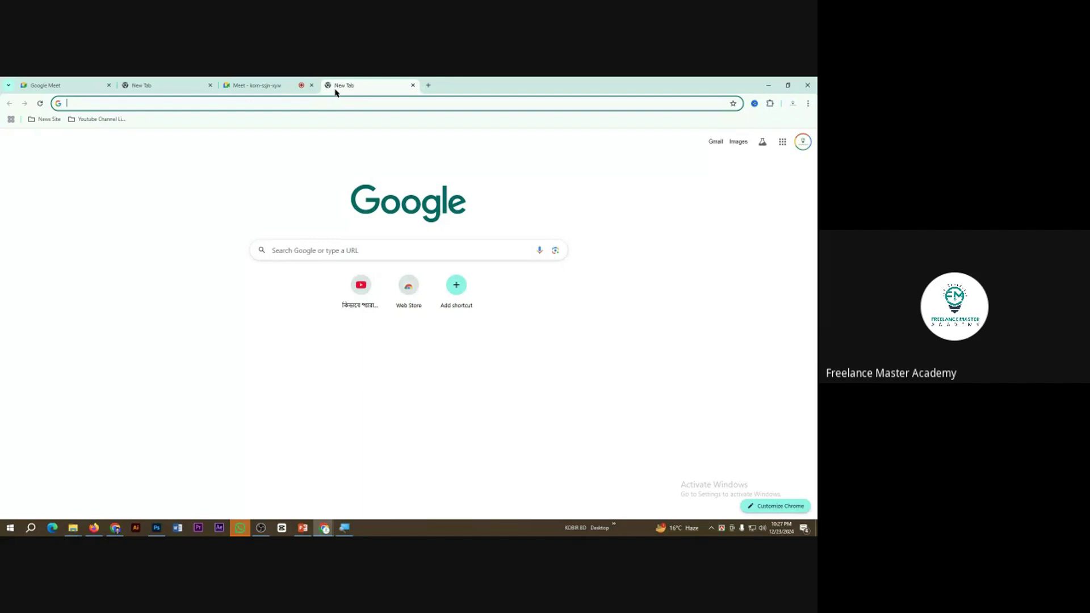
type("foo")
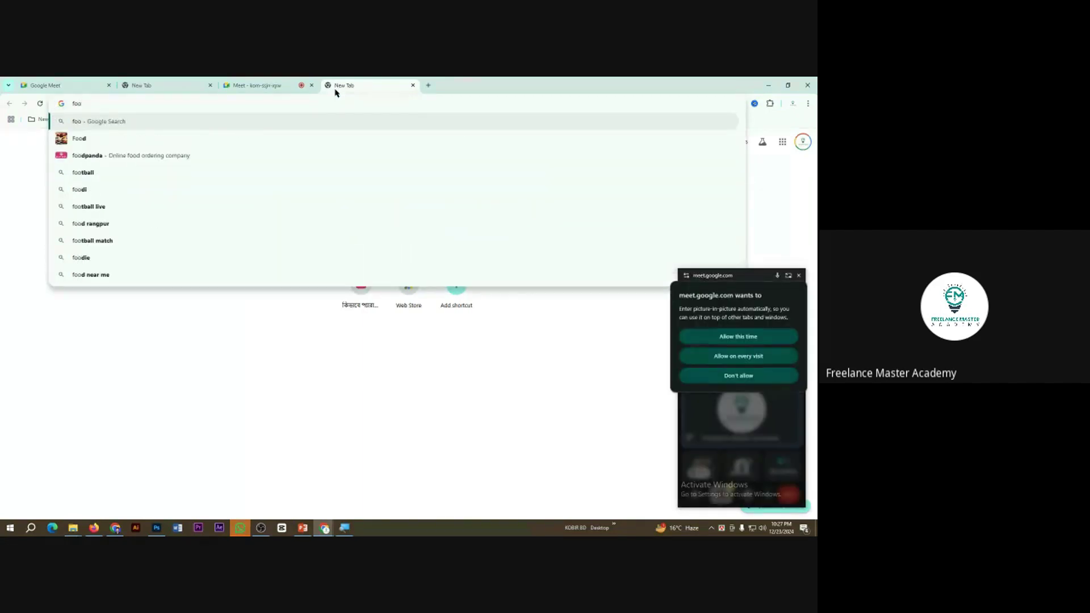
type("tball")
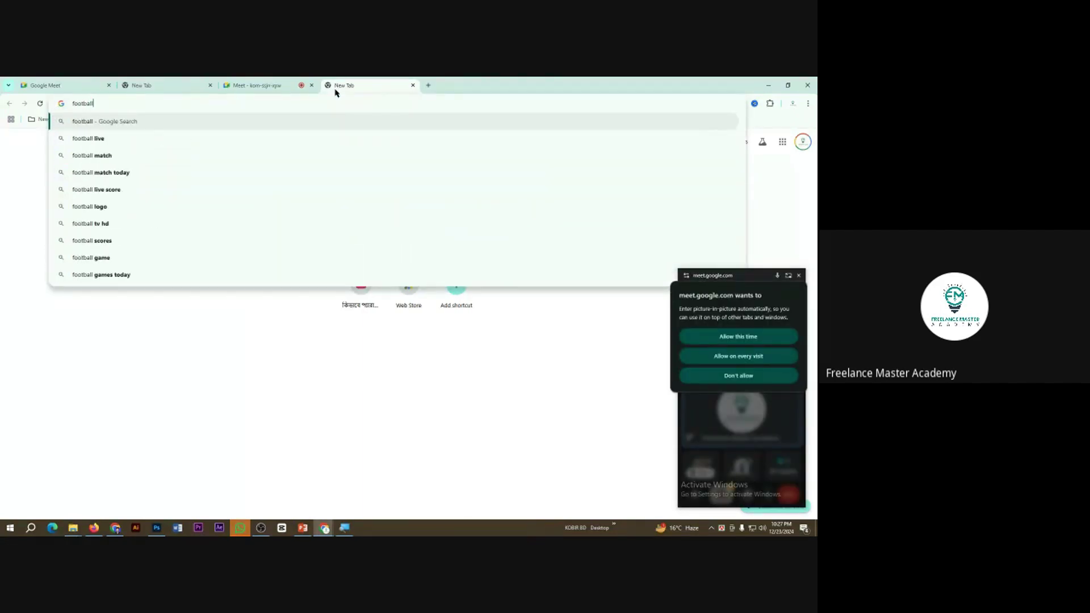
key("Return")
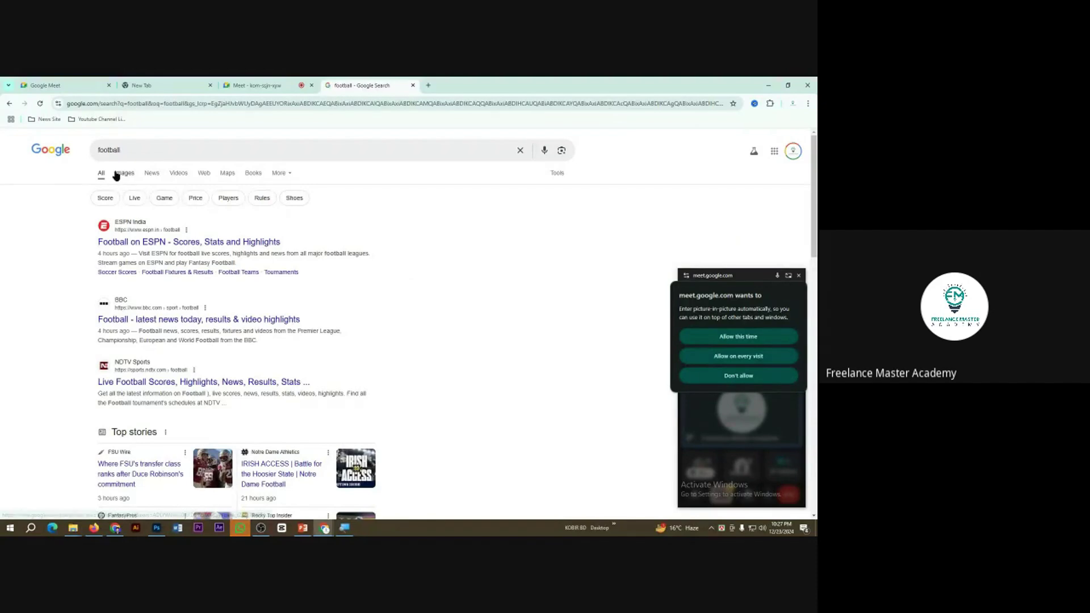
left_click(117, 174)
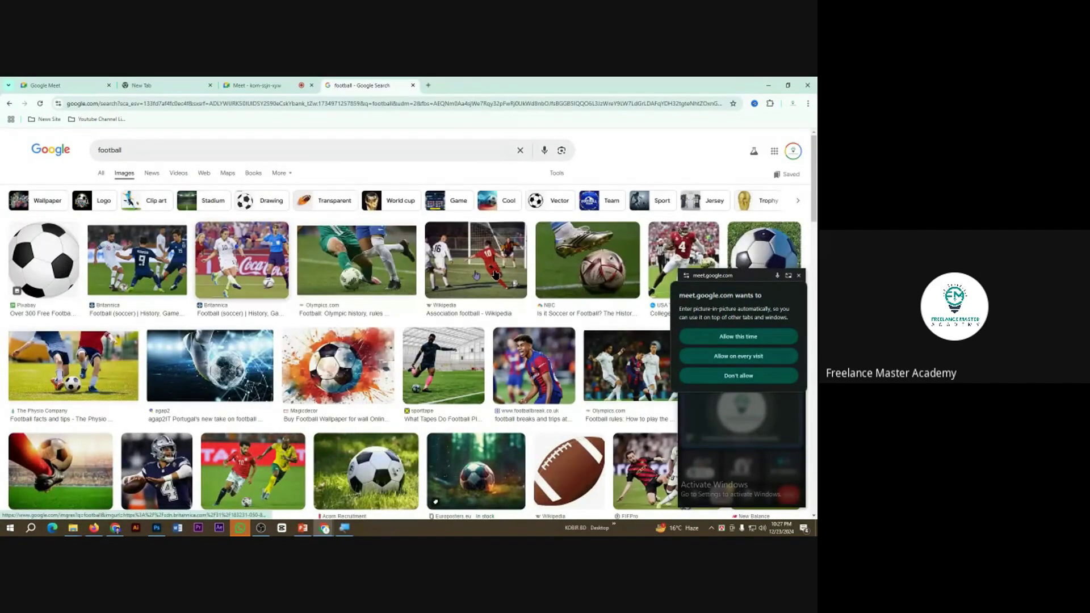
Open the NBC picture of a golden boot and ball, and save it to Downloads as paris-2024-olympics-soccer.jpg.
left_click(606, 274)
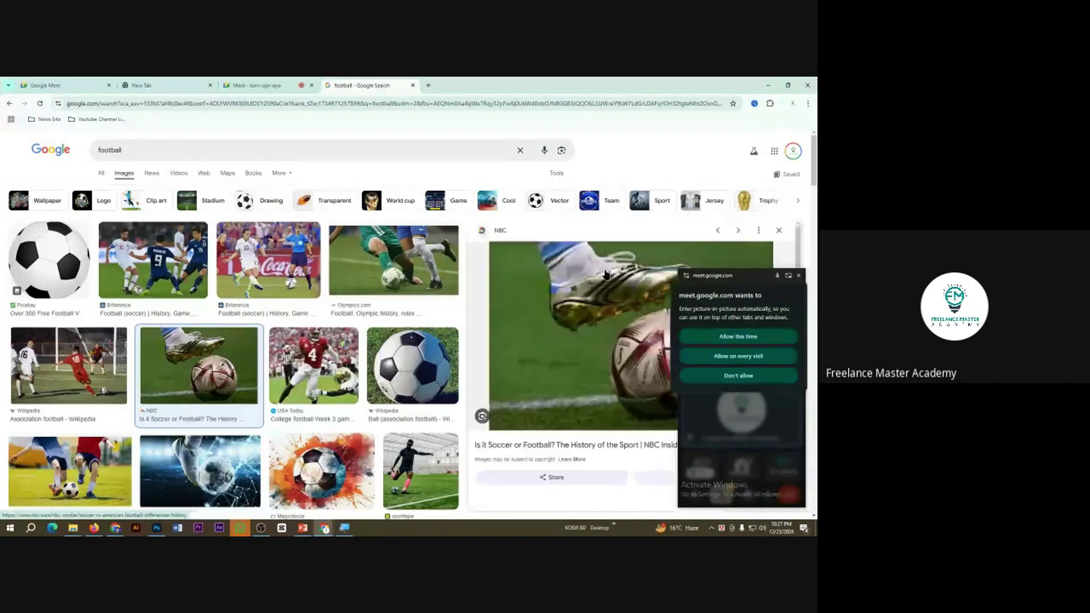
right_click(587, 343)
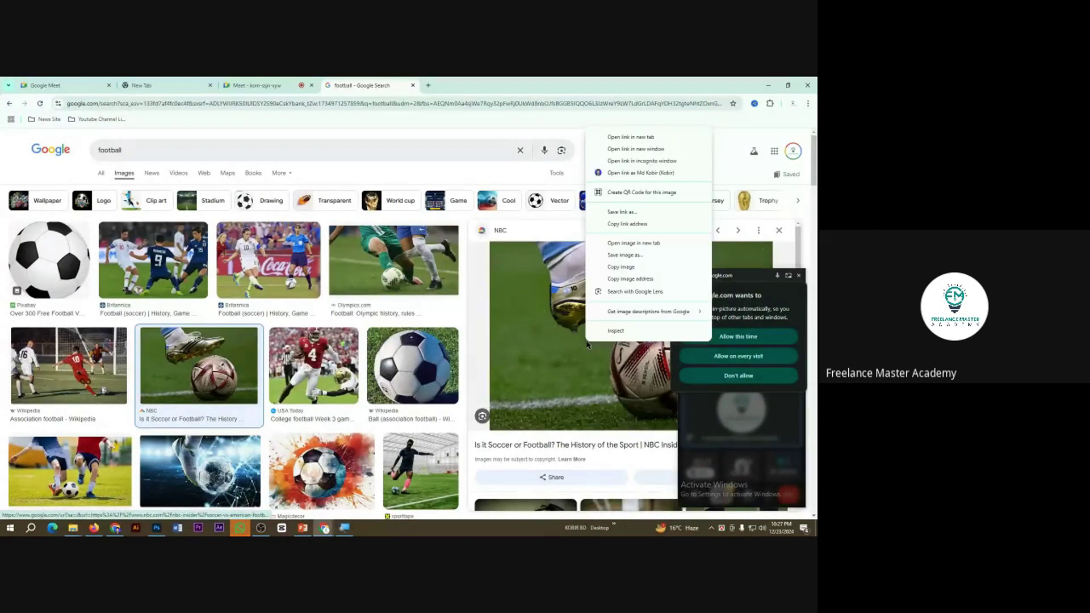
left_click(621, 266)
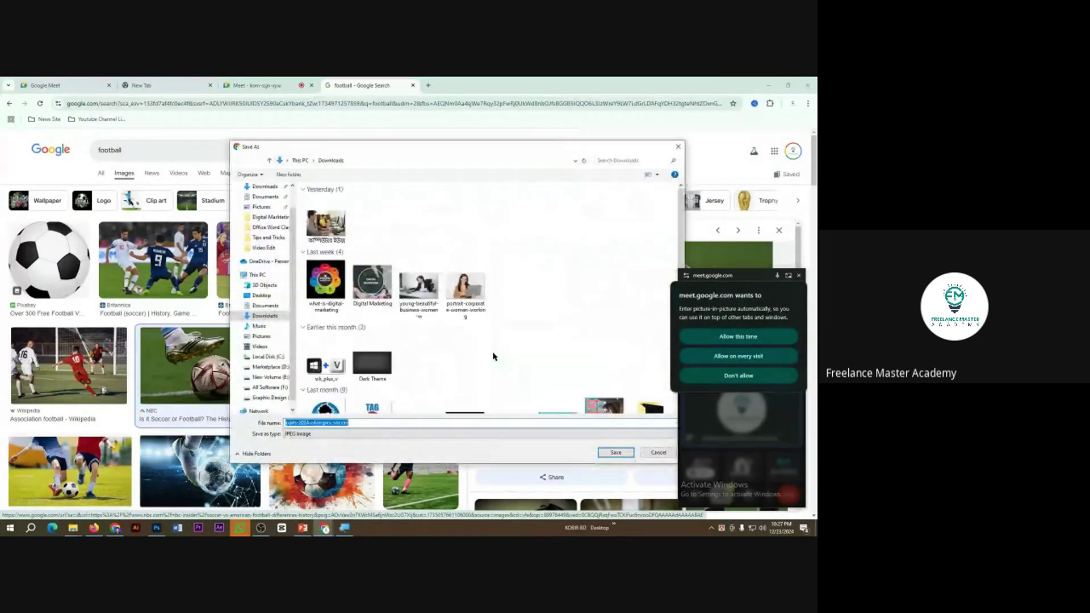
left_click(622, 455)
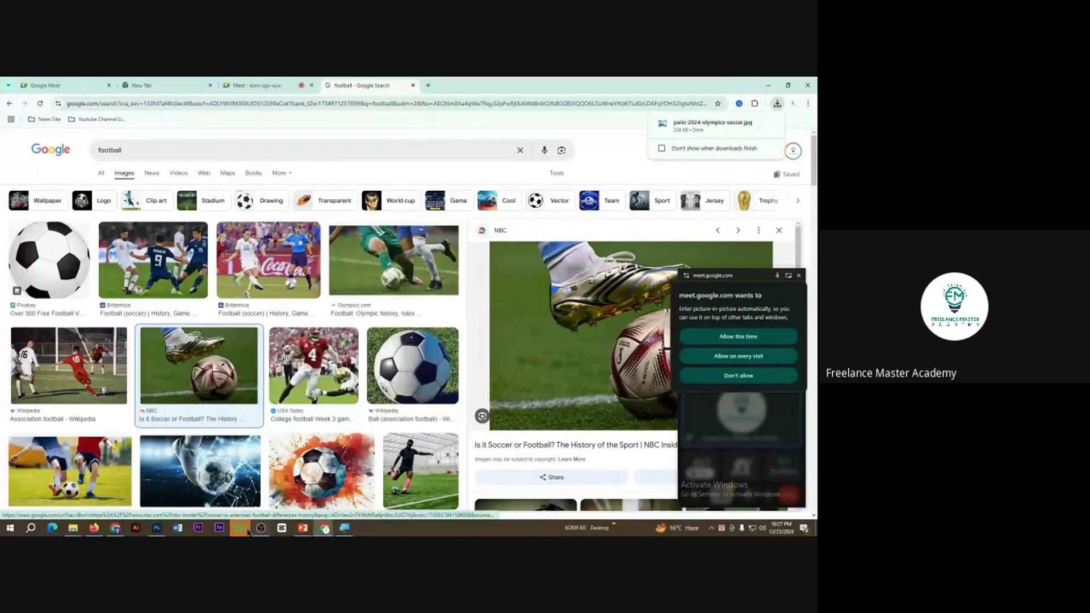
Switch back to Photoshop, allow the Google Meet picture-in-picture this time, and close its floating window.
left_click(151, 527)
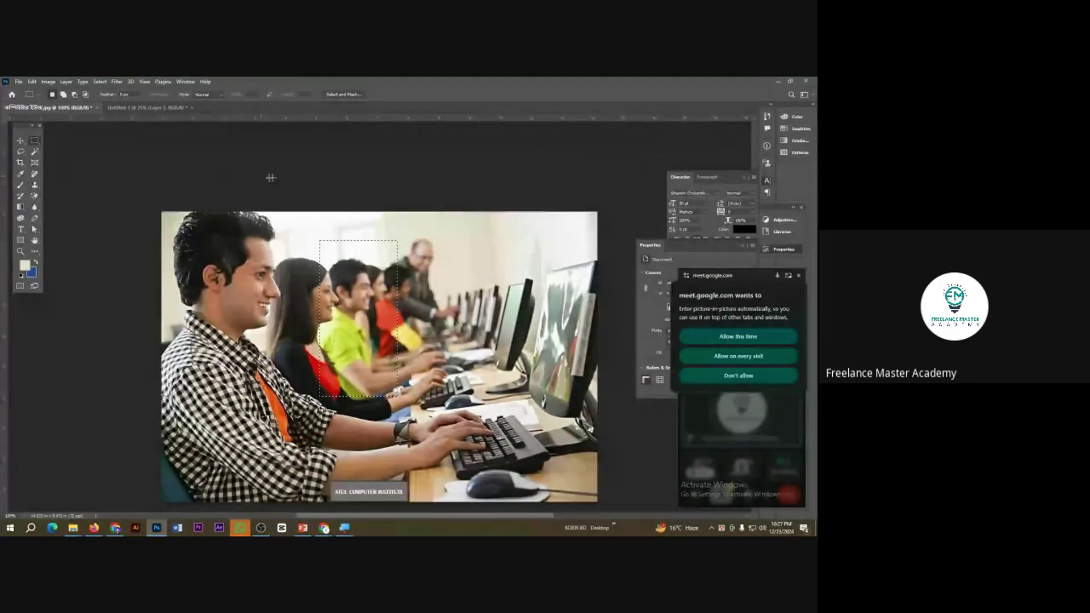
left_click(737, 336)
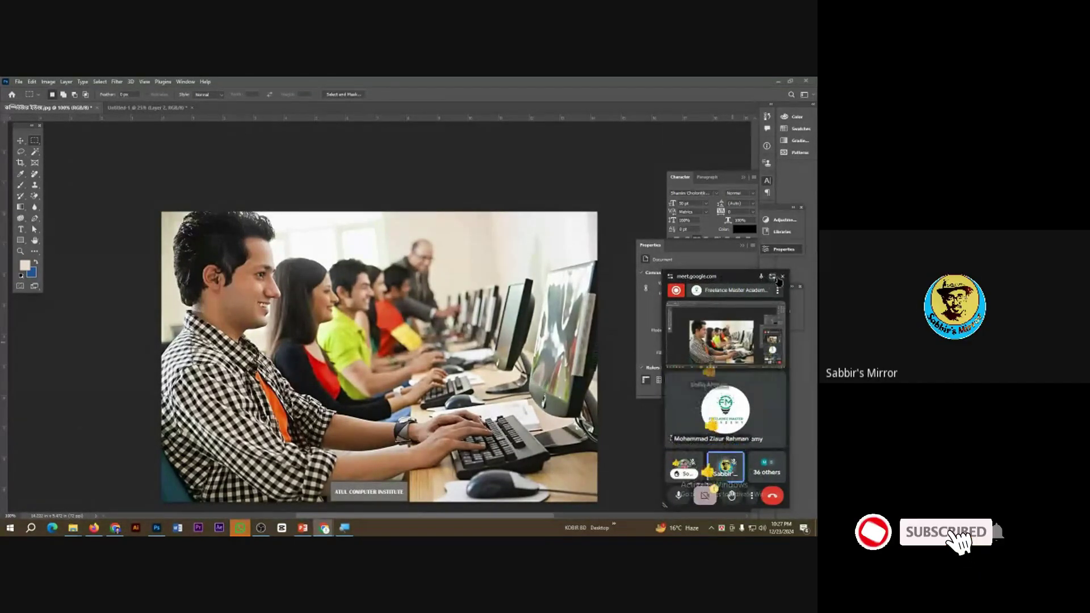
left_click(799, 276)
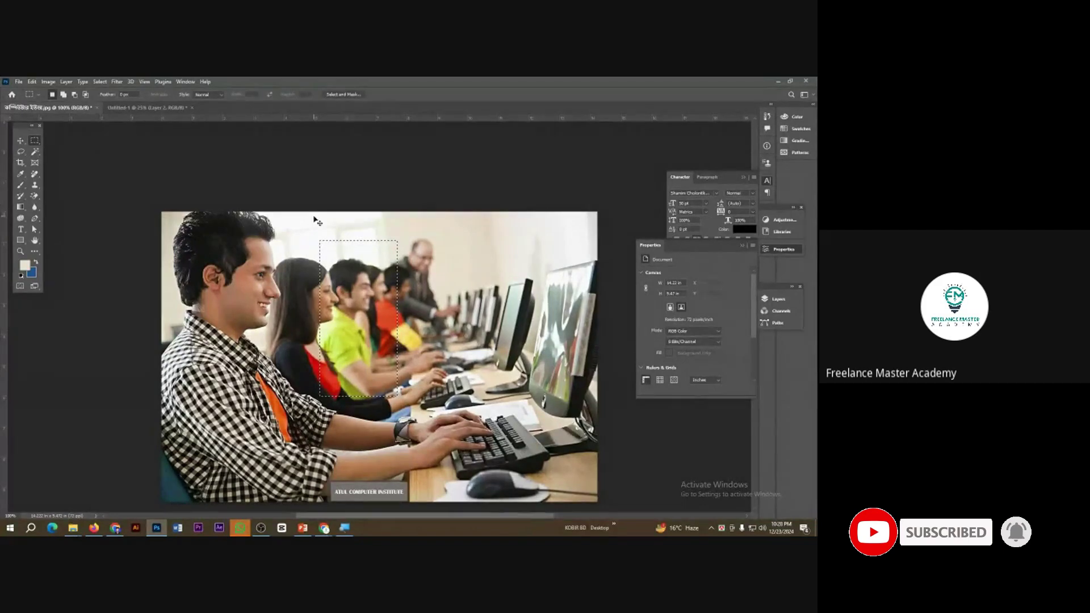
Open paris-2024-olympics-soccer.jpg from the Downloads folder.
key("ctrl+o")
double_click(100, 161)
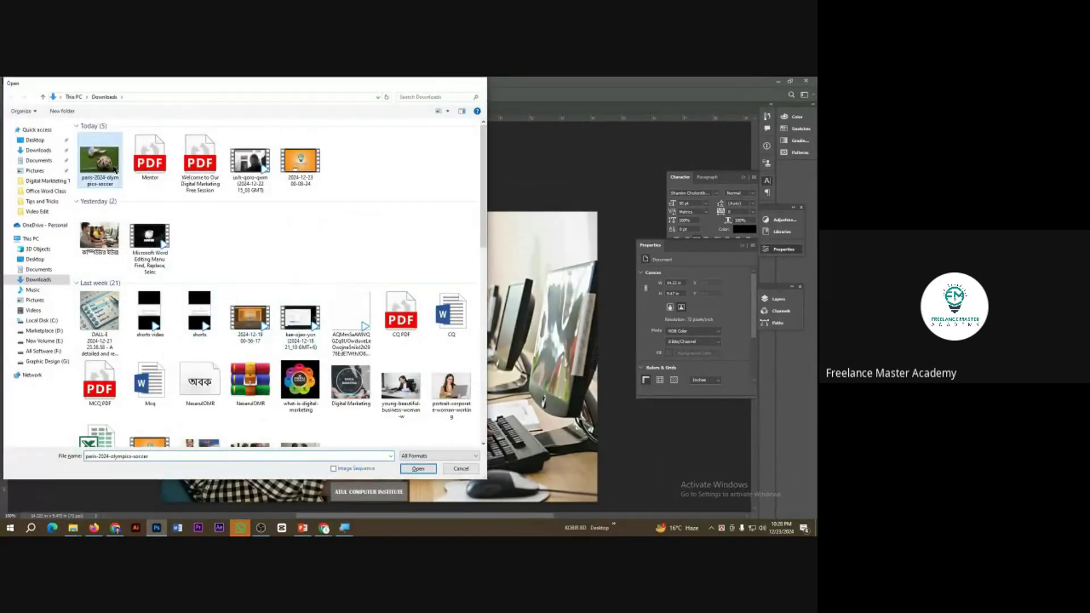
scroll(379, 307, "down", 2)
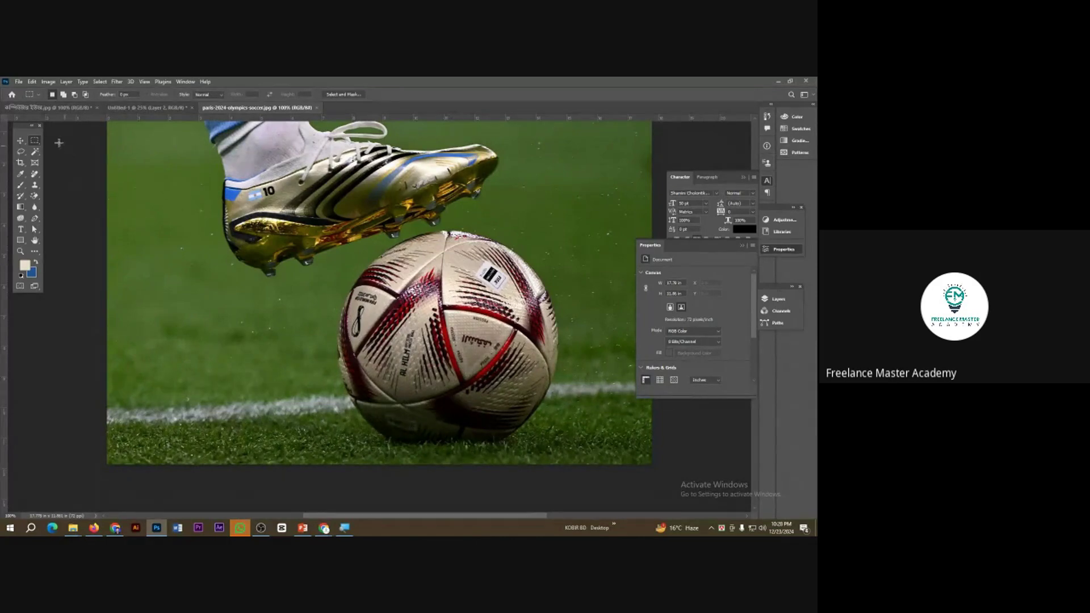
Draw a circular selection about the size of the ball with the Elliptical Marquee tool.
right_click(35, 141)
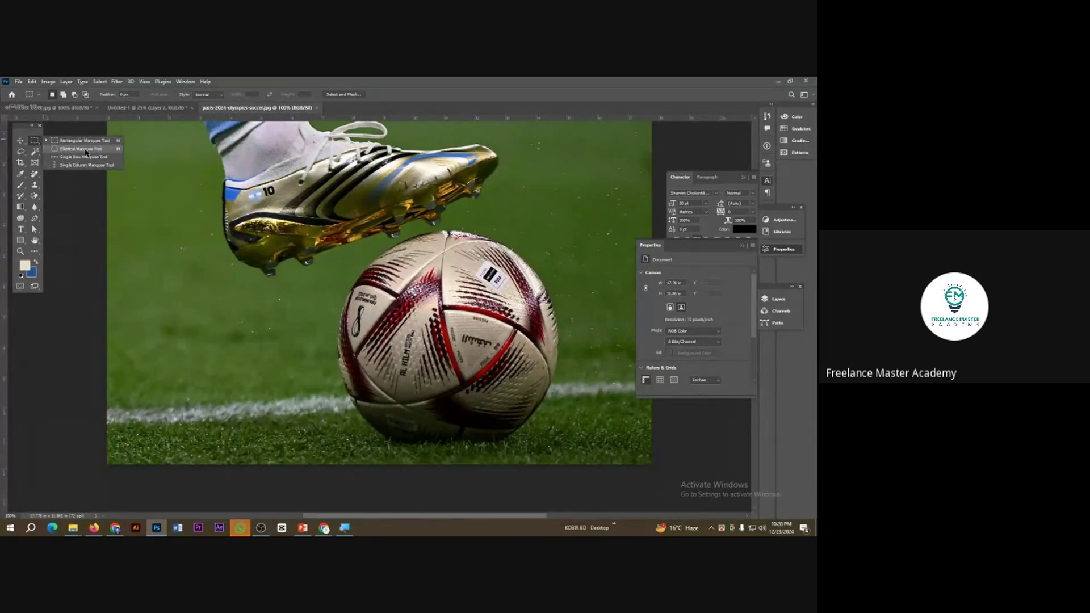
left_click(98, 151)
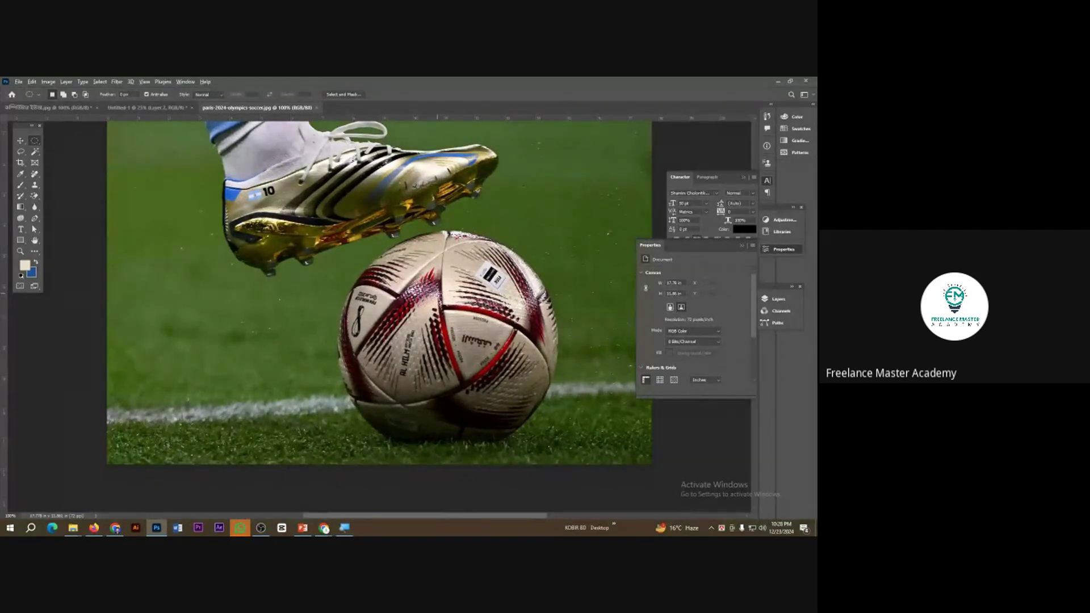
left_click_drag(440, 295, 541, 441)
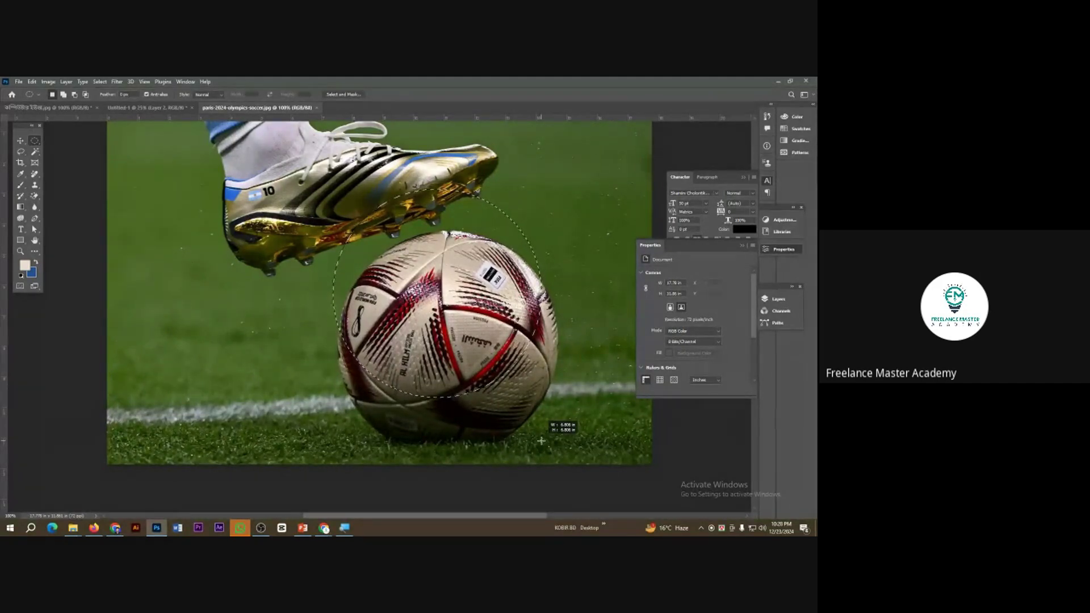
left_click_drag(541, 440, 543, 439)
key("alt")
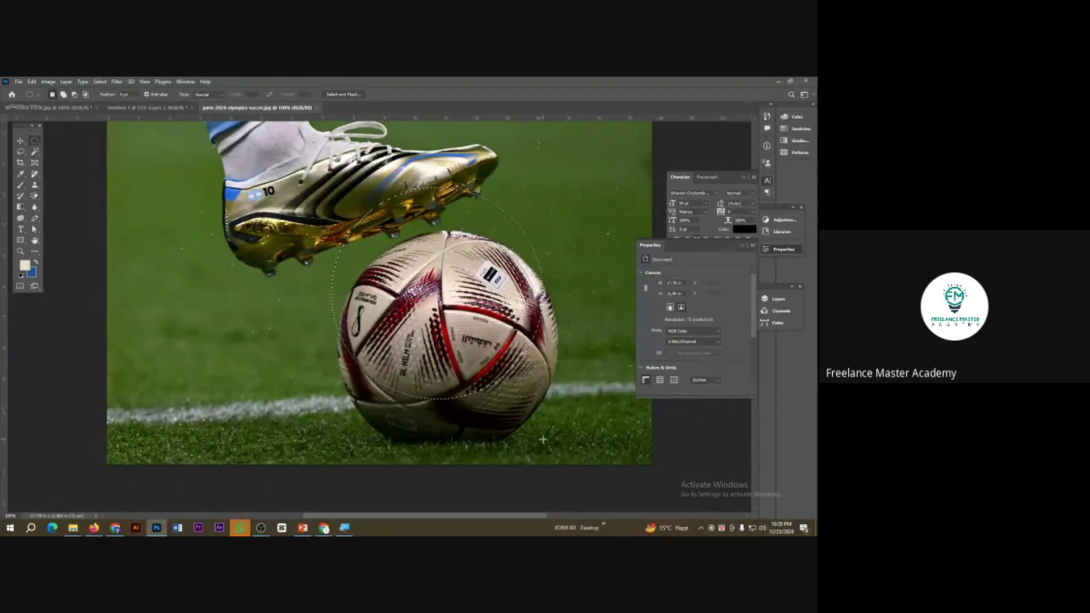
key("shift+Down")
left_click_drag(464, 339, 561, 449)
left_click_drag(439, 312, 552, 435)
Nudge the circular selection down and to the right until it surrounds the ball.
key("Down")
key("Down")
key("Down")
key("Down")
key("Down")
key("Down")
key("Down")
key("Down")
key("Down")
key("Down")
key("Down")
key("Down")
key("Down")
key("Down")
key("Down")
key("Down")
key("Down")
key("Down")
key("Down")
key("Down")
key("Right")
key("Right")
key("Right")
key("Right")
key("Right")
key("Right")
key("Right")
key("Right")
key("Right")
key("Right")
key("Right")
key("Right")
key("Right")
key("Right")
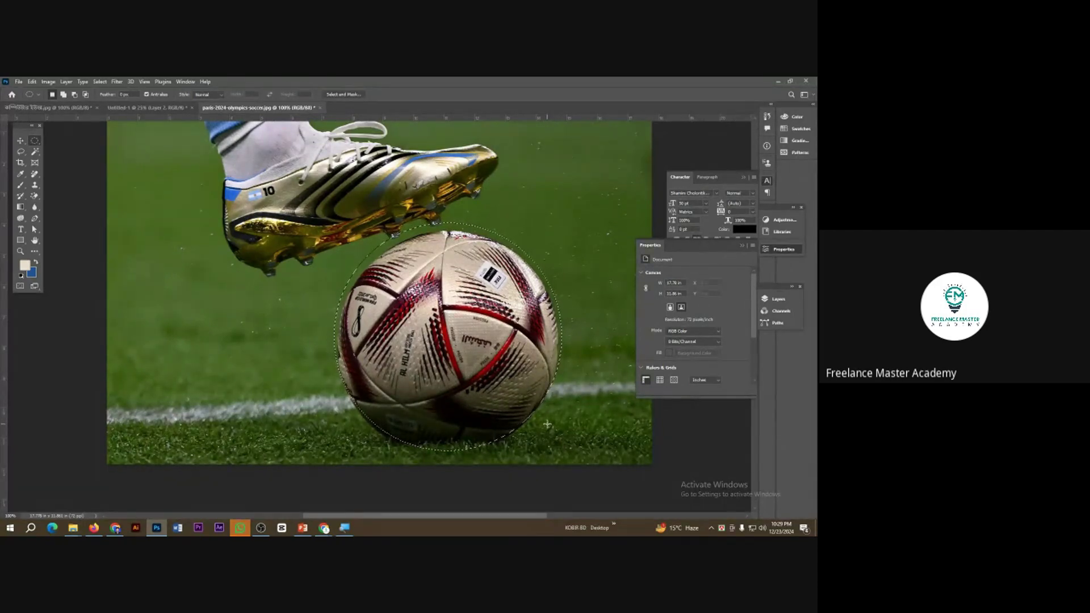
key("Down")
key("Down")
key("Down")
key("Down")
key("Down")
key("Down")
key("Down")
Move the selected ball onto the Untitled-1 page, enlarge it, and place it in the page's lower-right area.
left_click(21, 140)
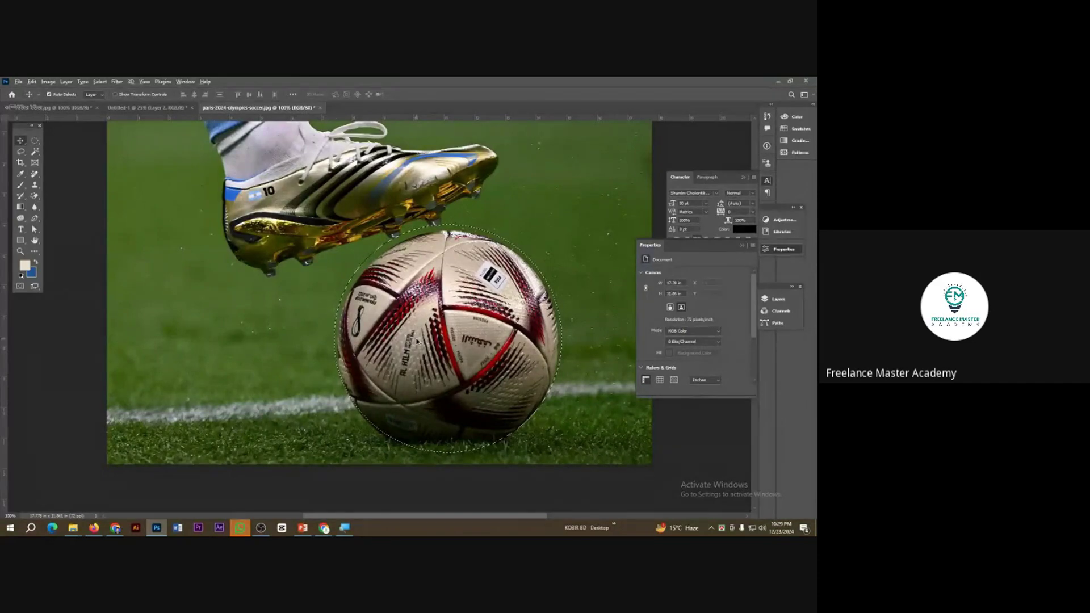
left_click_drag(417, 341, 479, 465)
key("ctrl+t")
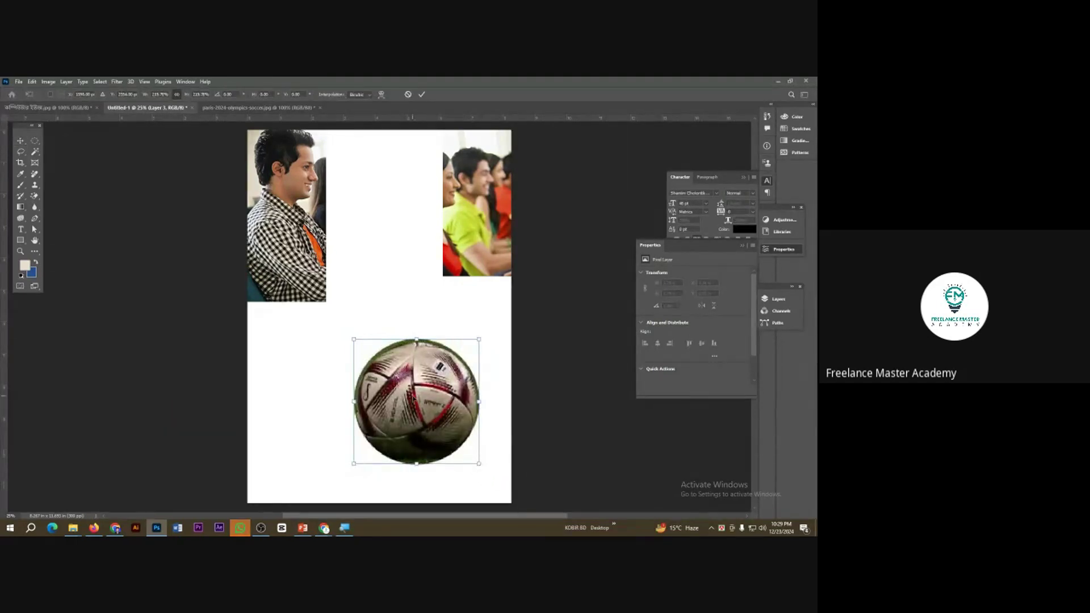
left_click_drag(413, 398, 440, 430)
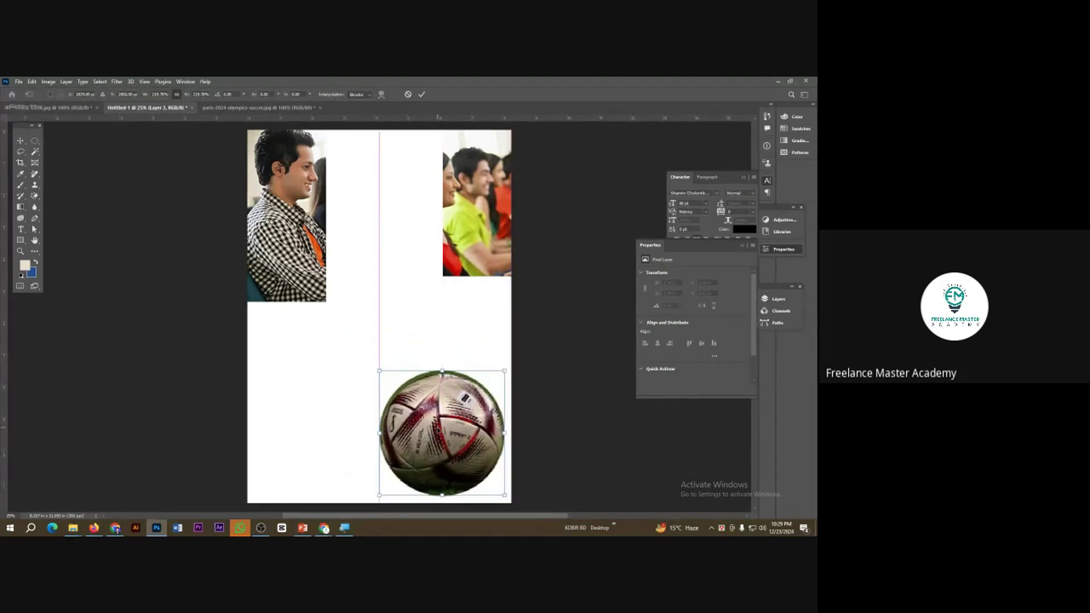
key("Return")
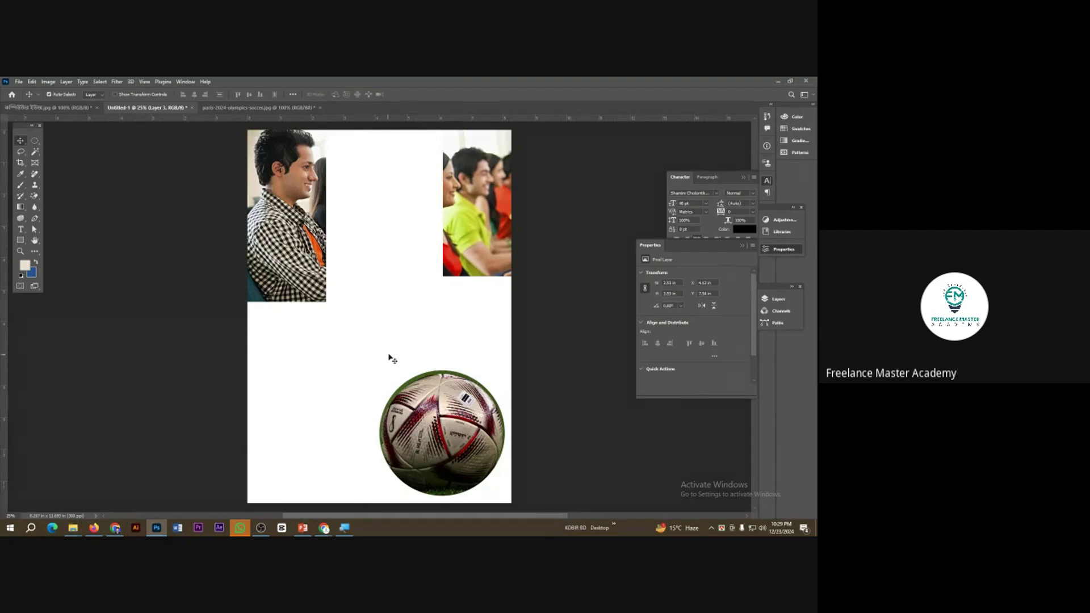
Switch from the Elliptical Marquee to the Rectangular Marquee tool.
scroll(411, 369, "down", 1)
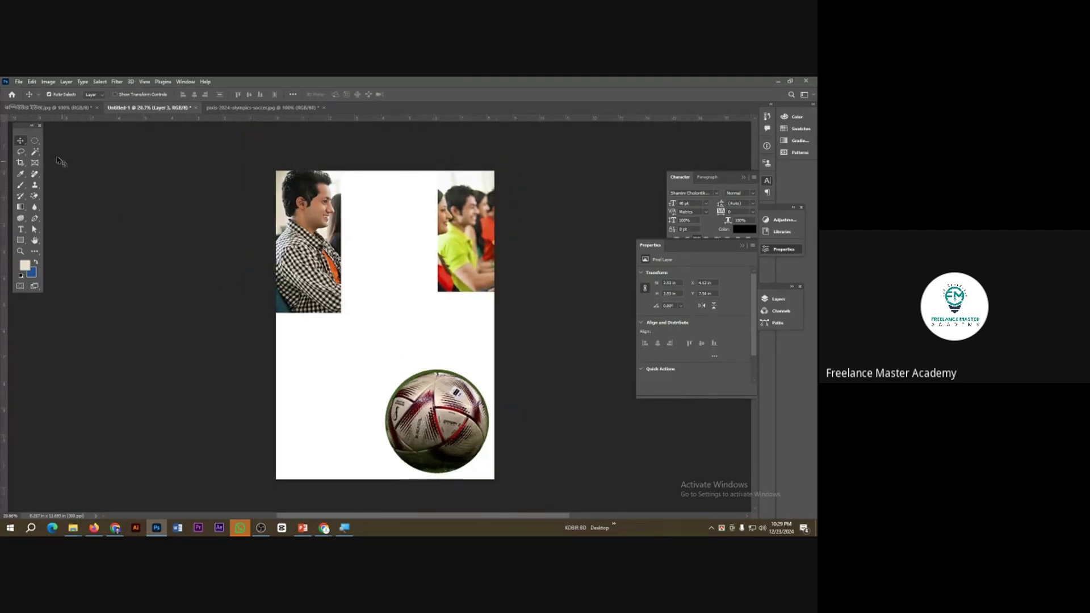
left_click(35, 140)
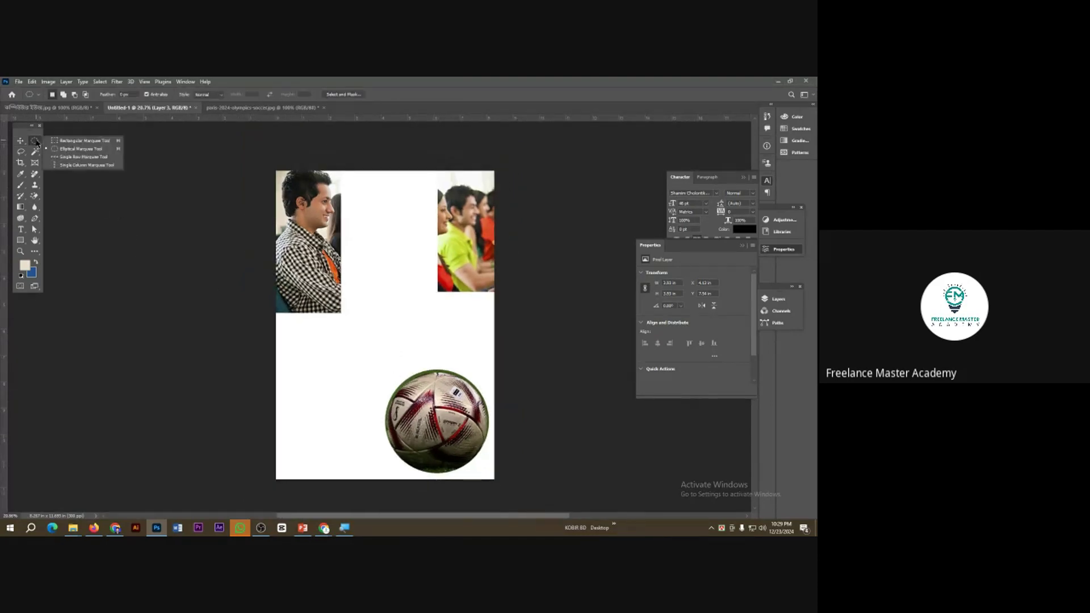
left_click(92, 144)
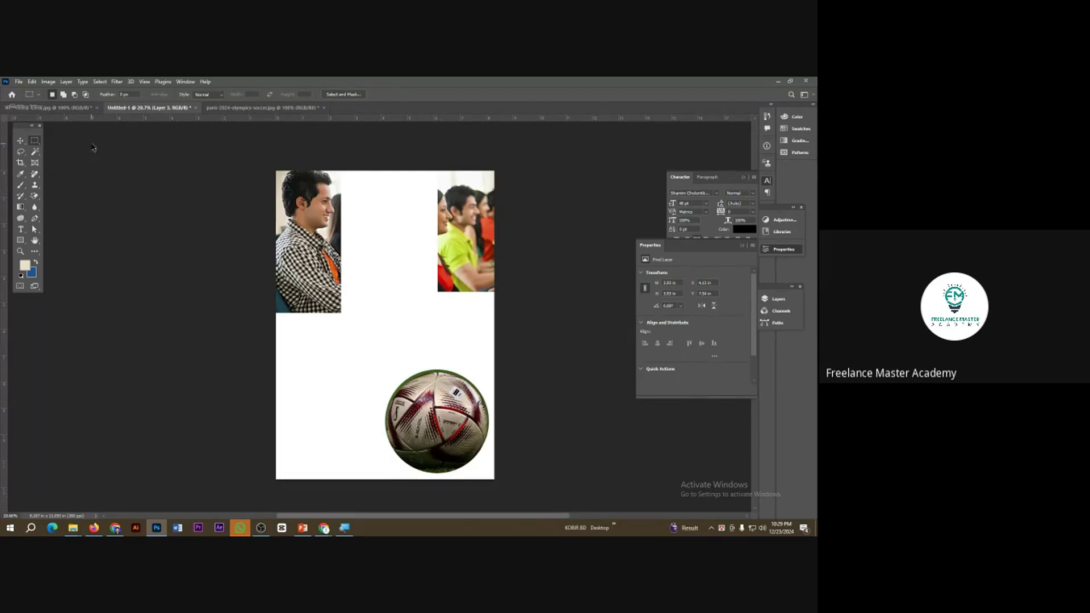
Activate the Lasso tool and move the floating tool palette inward to show the lasso variants.
left_click(20, 154)
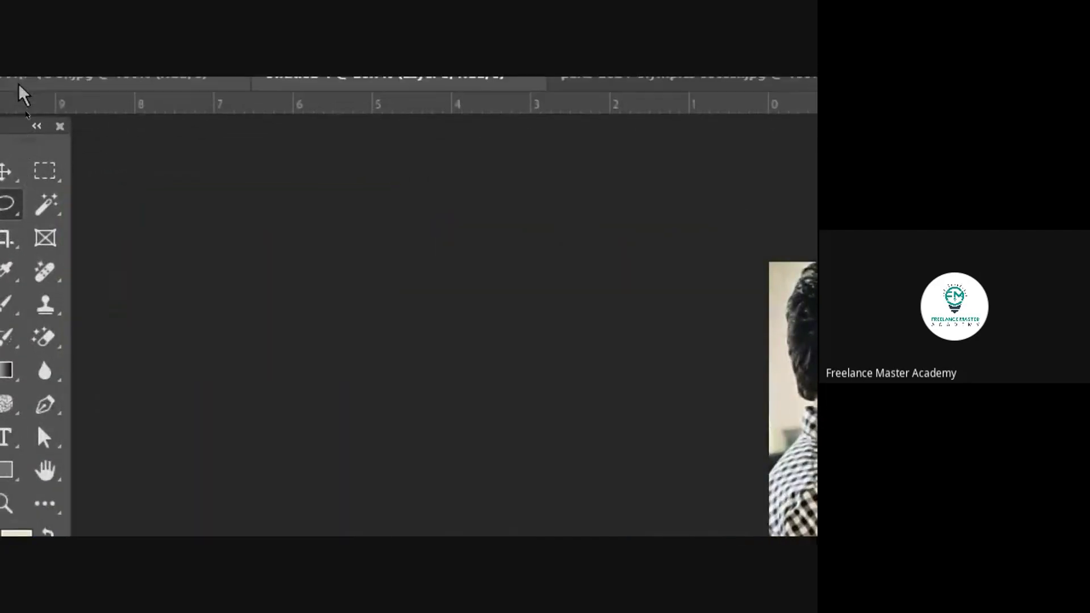
left_click_drag(7, 127, 313, 105)
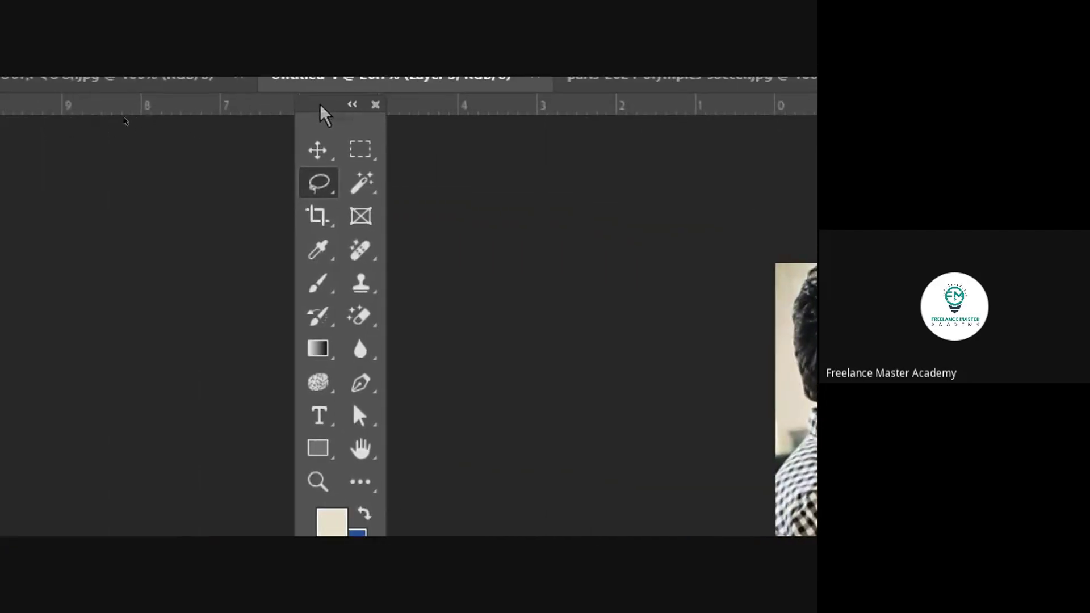
right_click(318, 157)
right_click(331, 190)
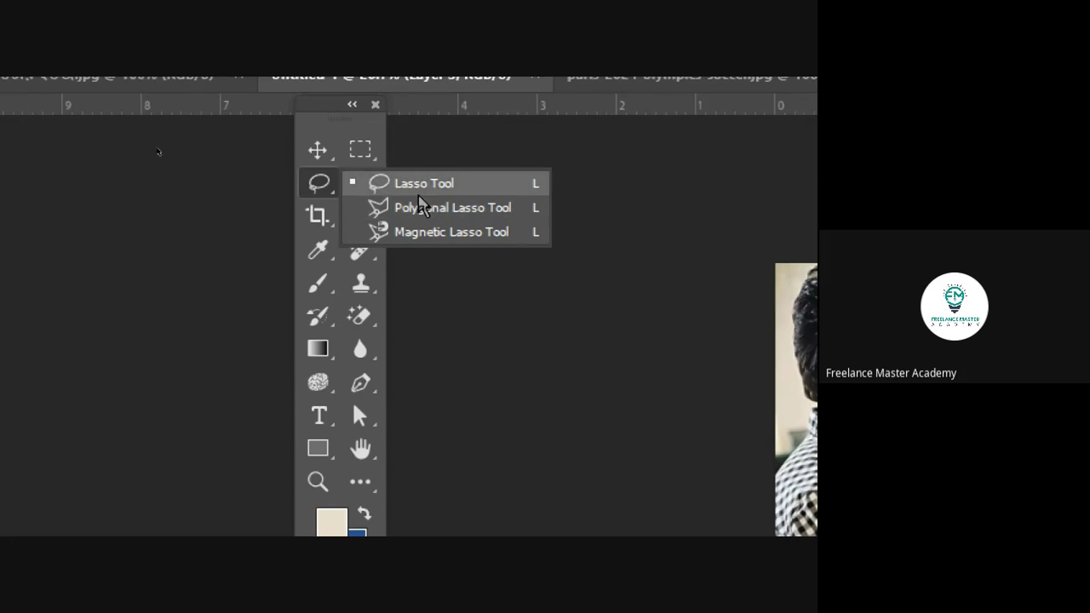
left_click(429, 209)
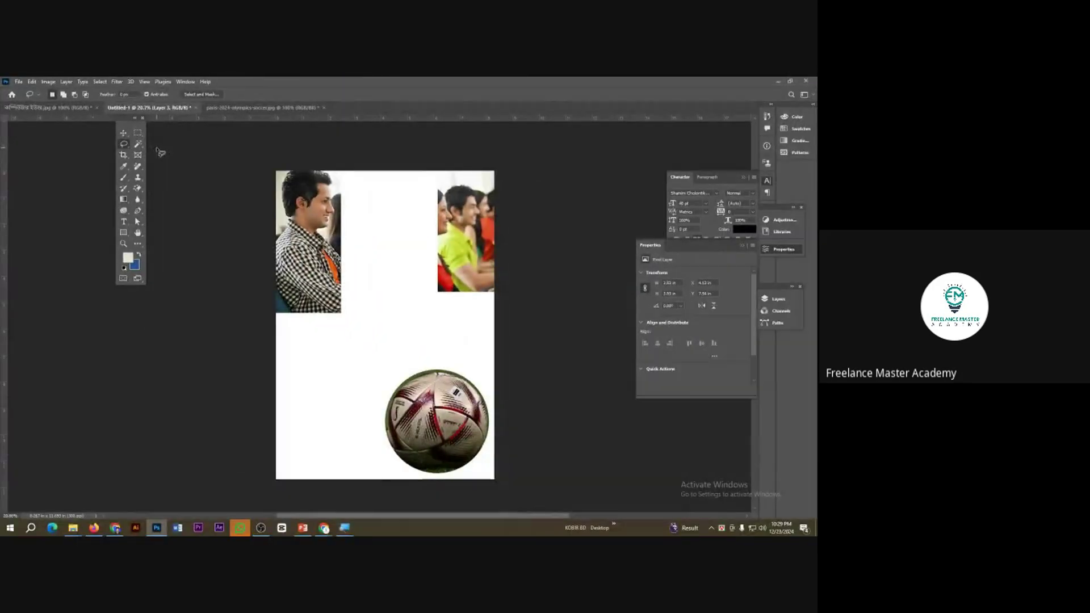
Return to the soccer photo and deselect the ball.
left_click(261, 108)
key("ctrl+d")
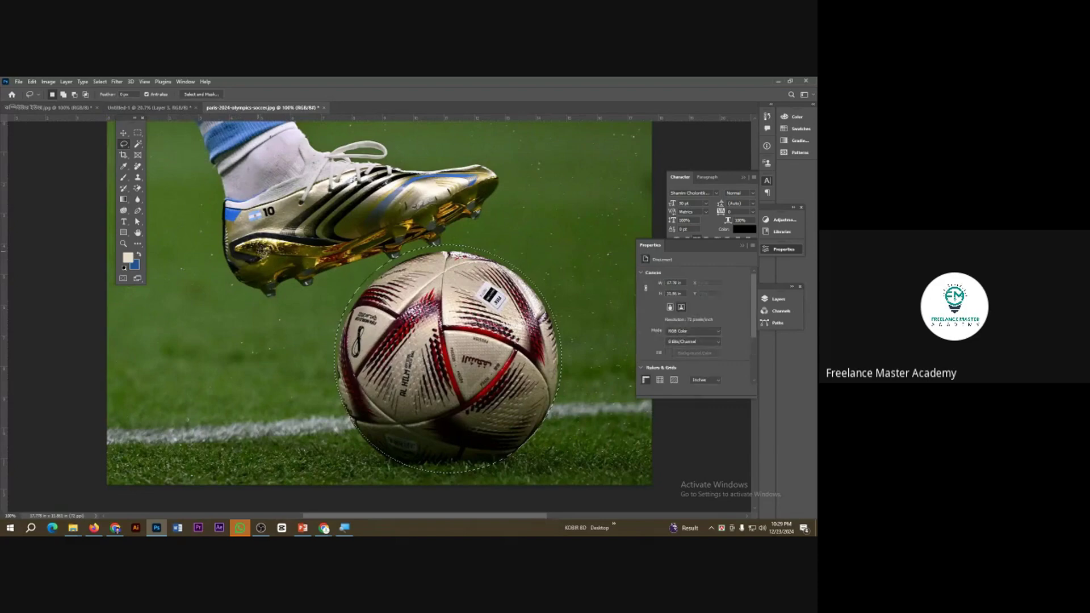
scroll(269, 241, "down", 3)
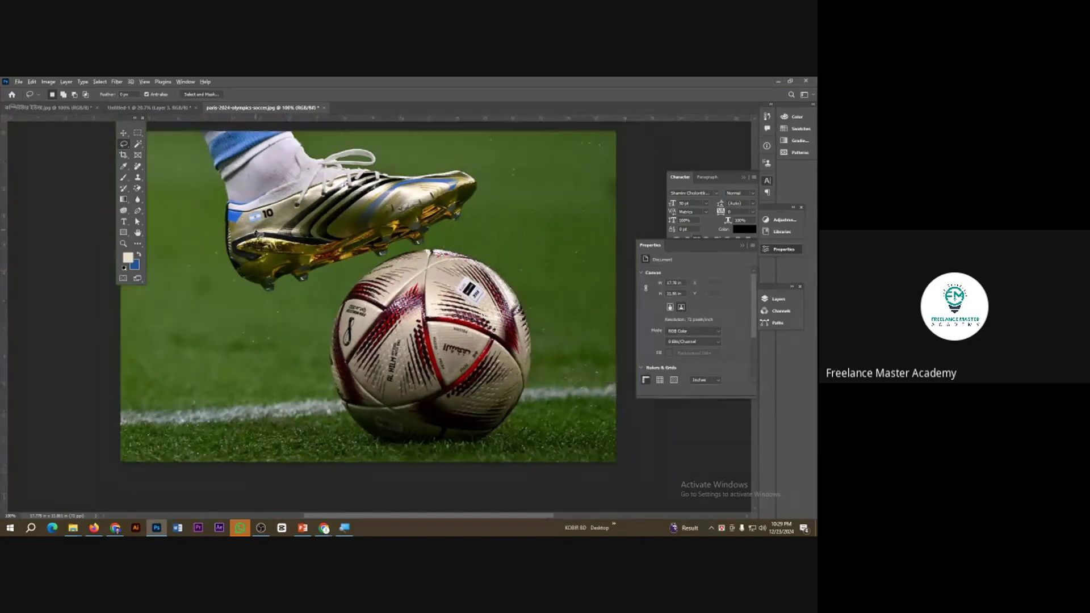
scroll(280, 217, "up", 2)
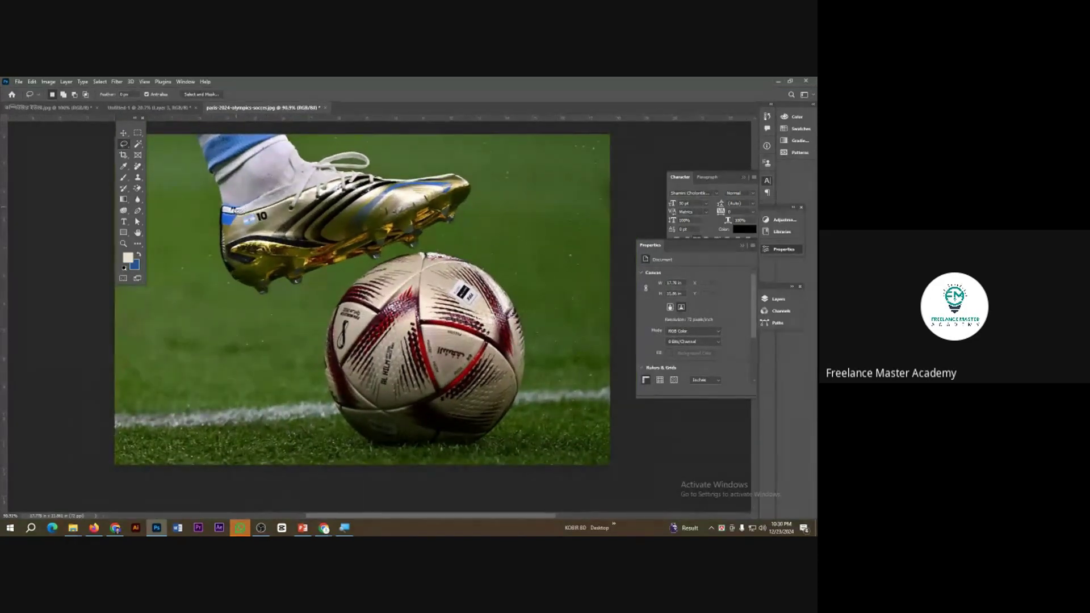
Trace a freehand selection around the golden boot with the Lasso tool.
right_click(125, 146)
left_click(164, 143)
left_click_drag(354, 150, 369, 169)
left_click_drag(480, 187, 456, 227)
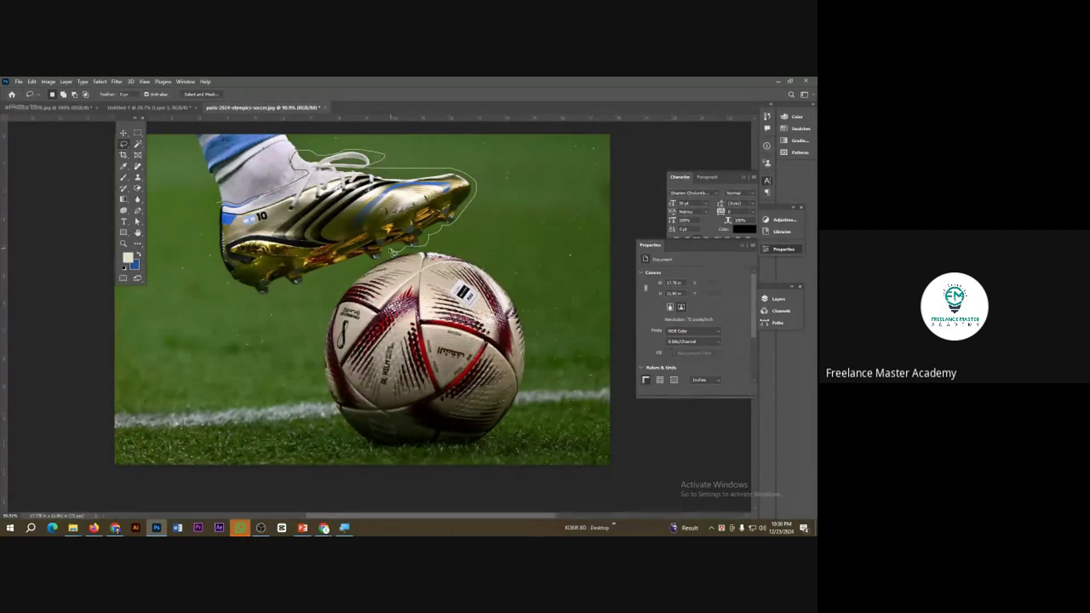
left_click_drag(369, 261, 275, 297)
left_click_drag(218, 273, 221, 206)
Move the selected boot onto the Untitled-1 page and enlarge it above and to the left of the ball.
left_click(124, 133)
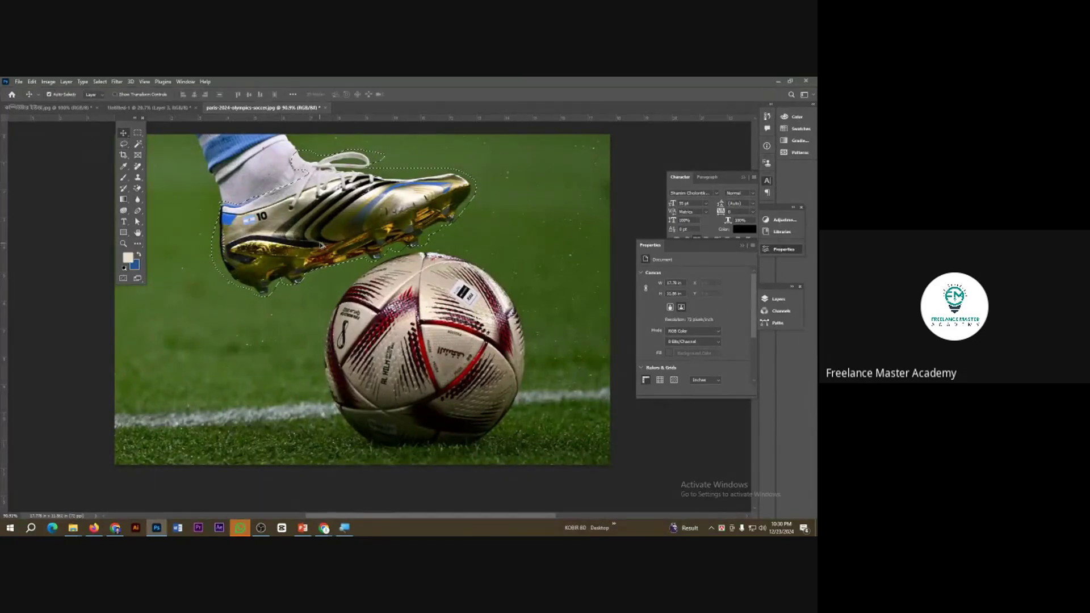
left_click_drag(321, 245, 365, 359)
key("ctrl+t")
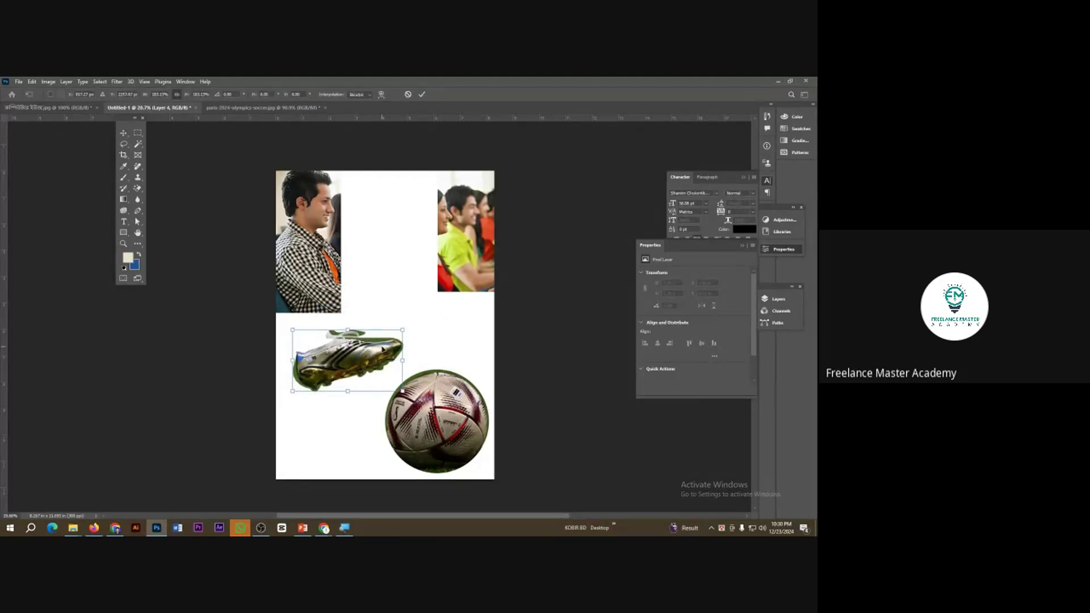
left_click(422, 96)
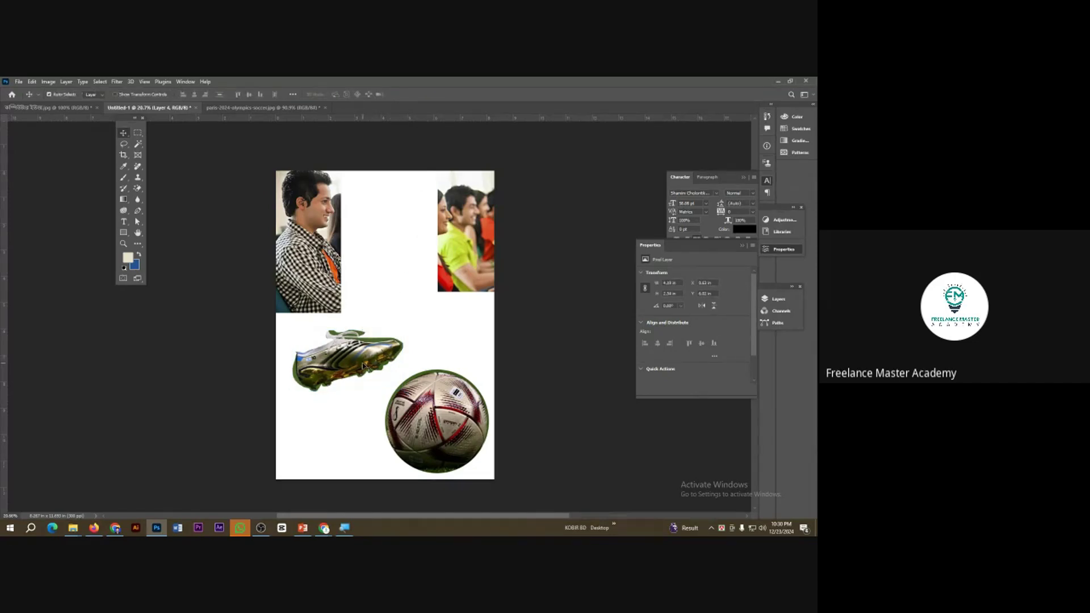
scroll(364, 364, "up", 1)
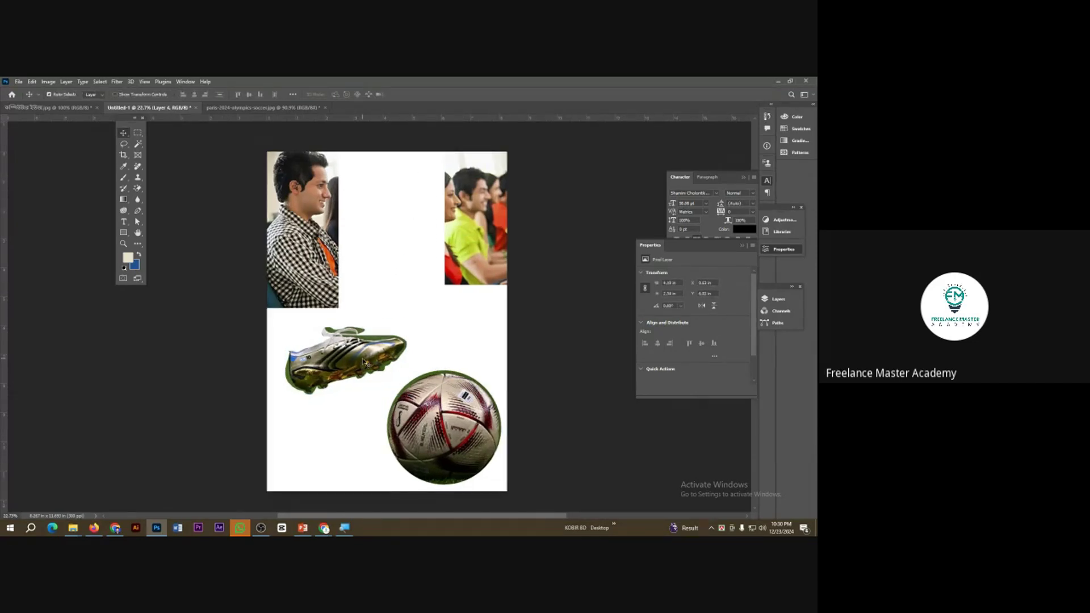
Choose the Polygonal Lasso tool, return to the soccer photo and clear any selection.
left_click(126, 145)
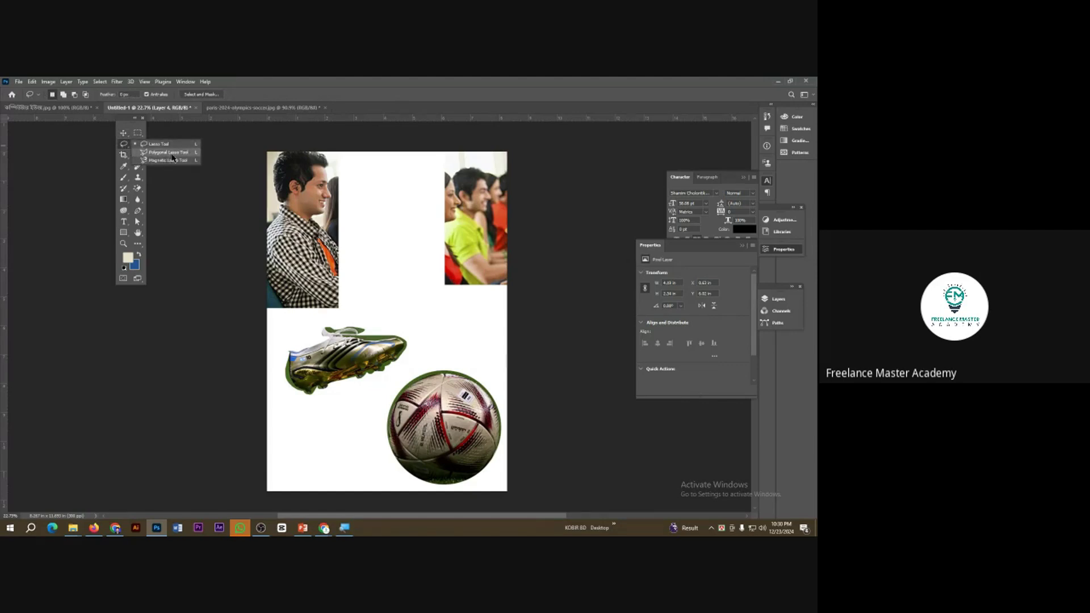
left_click(167, 152)
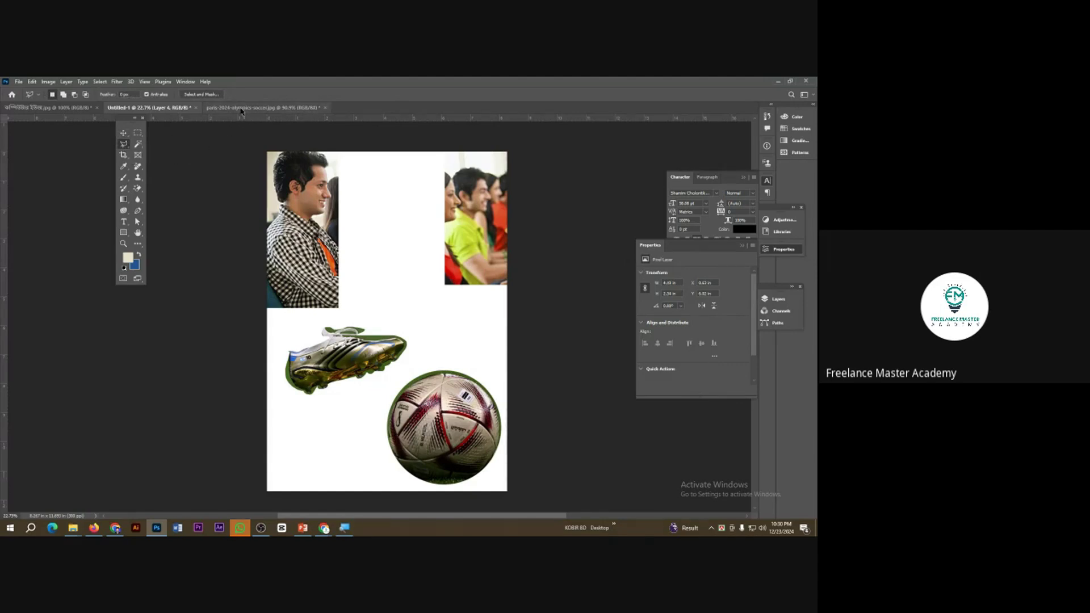
left_click(253, 108)
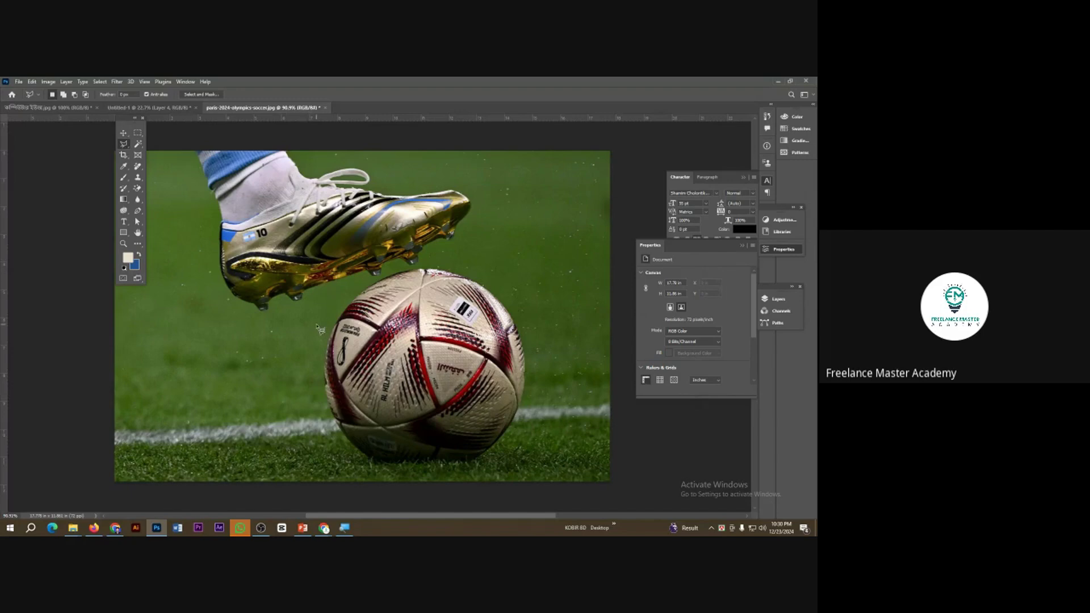
key("ctrl+d")
Draw a closed straight-sided selection around the ball with the Polygonal Lasso tool.
left_click(343, 291)
left_click(315, 416)
left_click(377, 471)
left_click(538, 471)
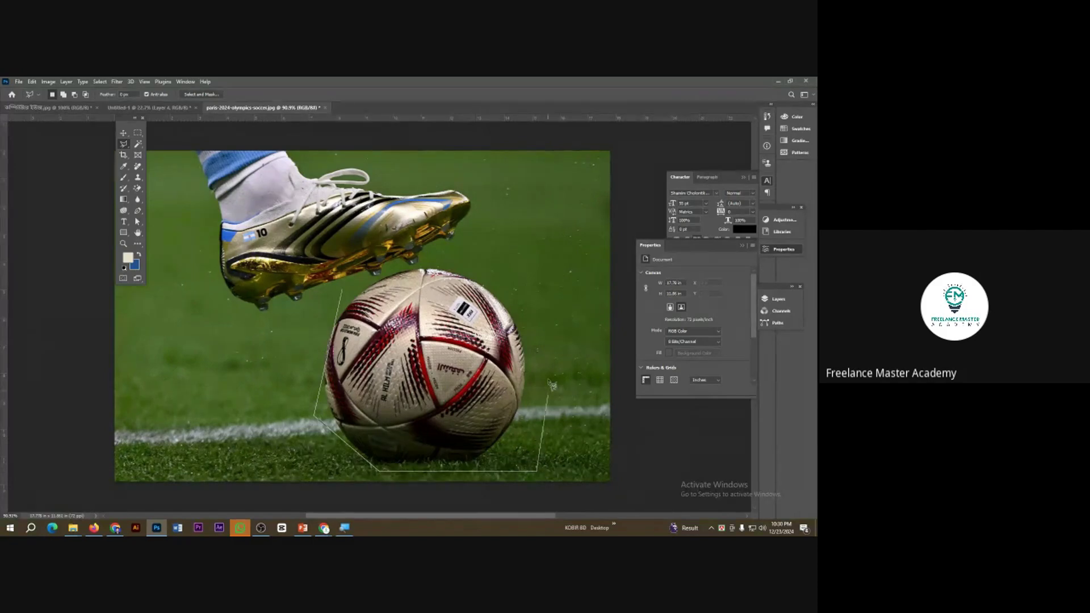
left_click(536, 319)
left_click(449, 257)
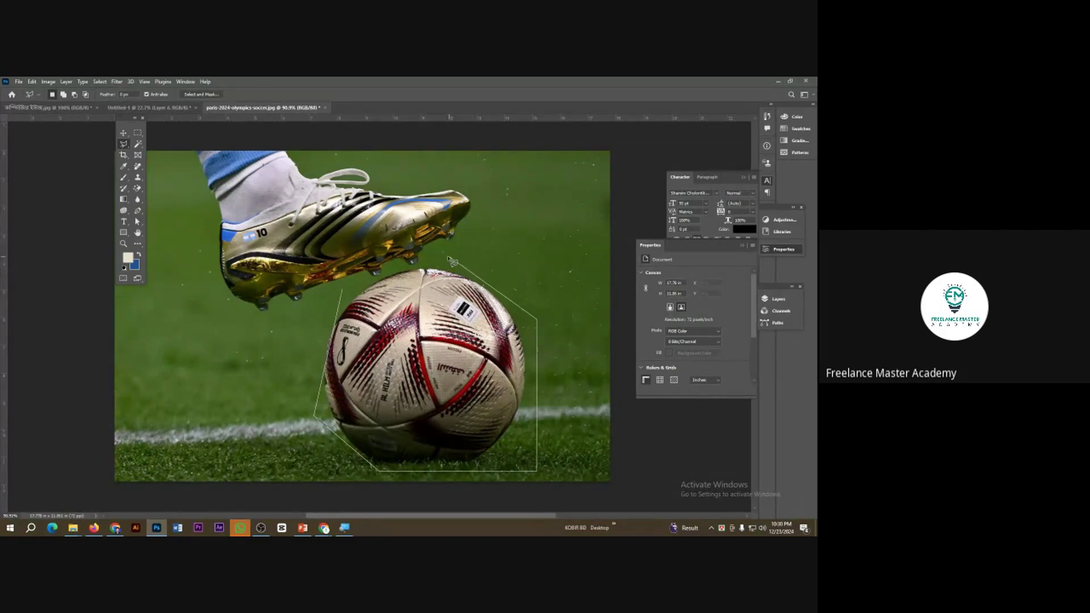
left_click(344, 292)
Draw a loose, irregular freehand selection around the ball with the Lasso tool.
right_click(120, 145)
left_click(156, 144)
mouse_move(227, 317)
left_mouse_down()
mouse_move(193, 327)
mouse_move(245, 362)
mouse_move(291, 423)
mouse_move(328, 440)
mouse_move(476, 471)
mouse_move(534, 448)
mouse_move(544, 396)
mouse_move(515, 319)
mouse_move(512, 255)
mouse_move(461, 255)
mouse_move(225, 312)
left_mouse_up()
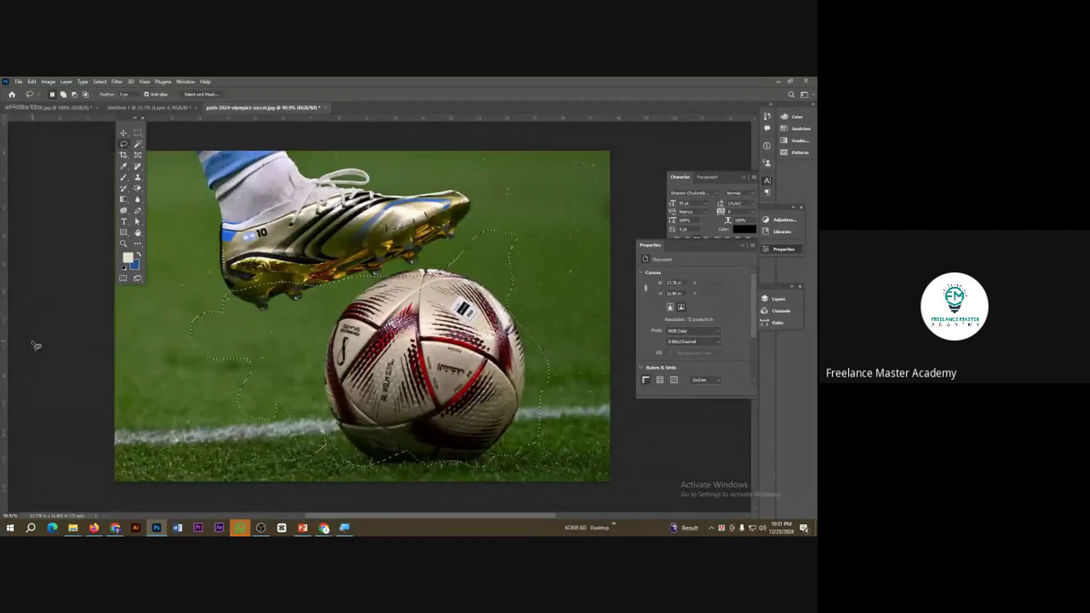
Clear the current selection and trace a closed selection around the boot in the soccer photo with the Magnetic Lasso tool.
right_click(124, 144)
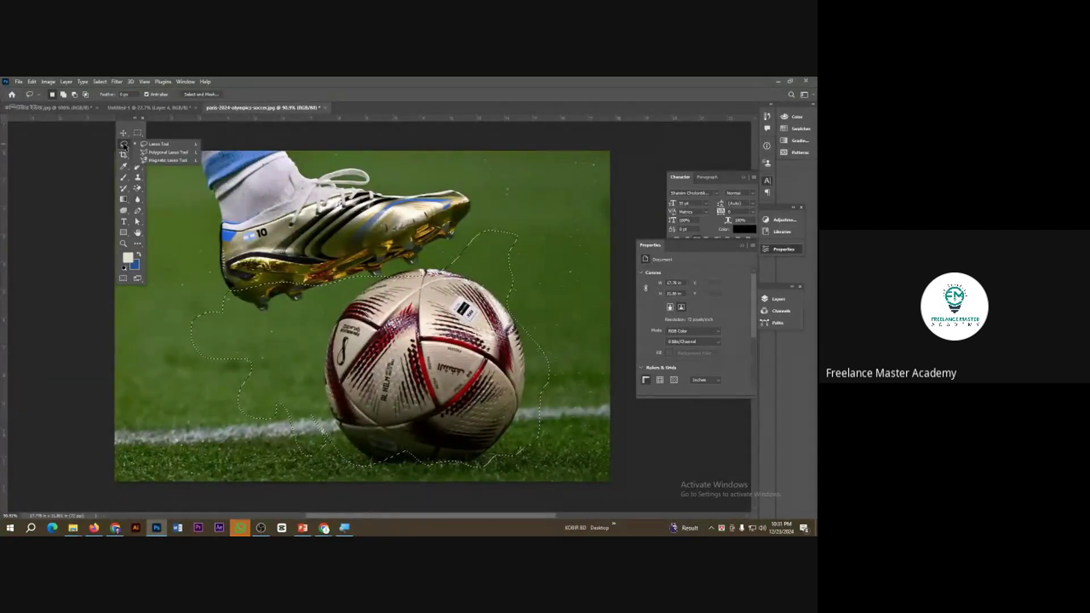
left_click(169, 161)
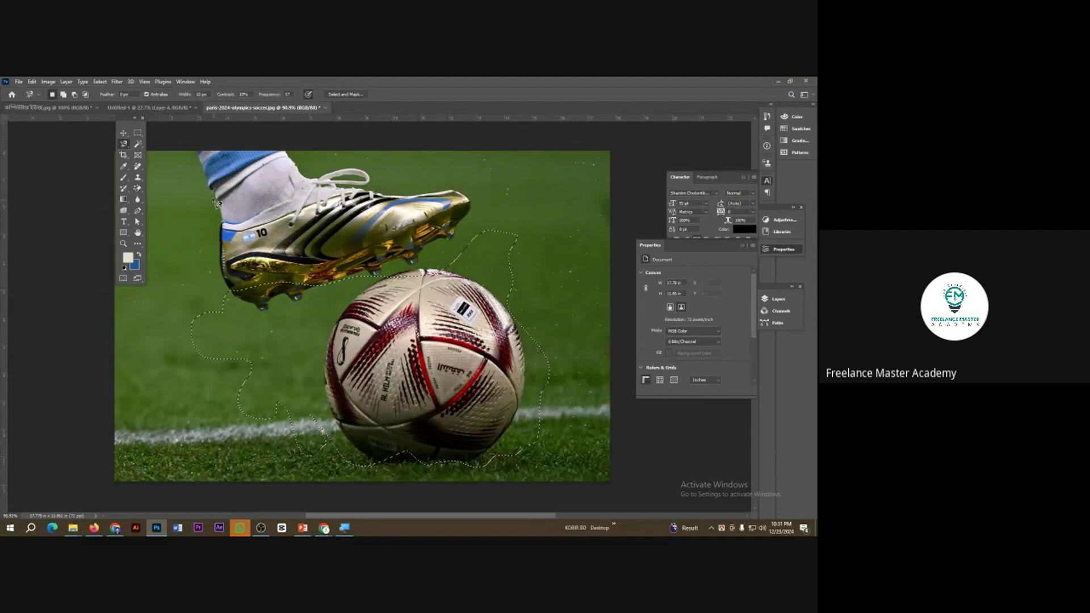
key("ctrl+d")
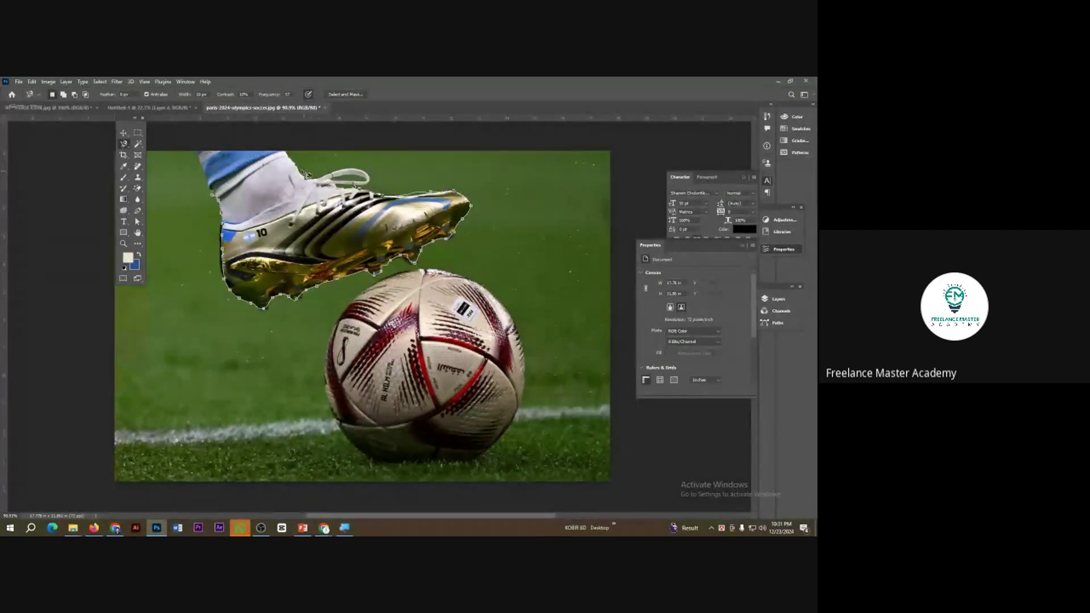
left_click(220, 199)
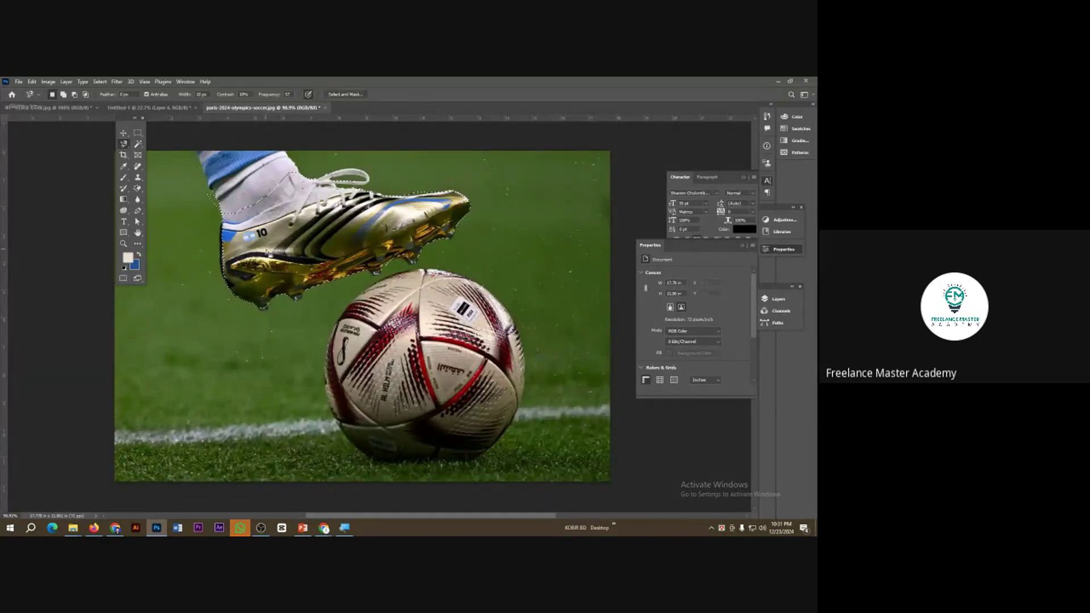
Move the selected boot onto the Untitled-1 page, placing it above the larger boot, between the two cropped people photos.
left_click(123, 133)
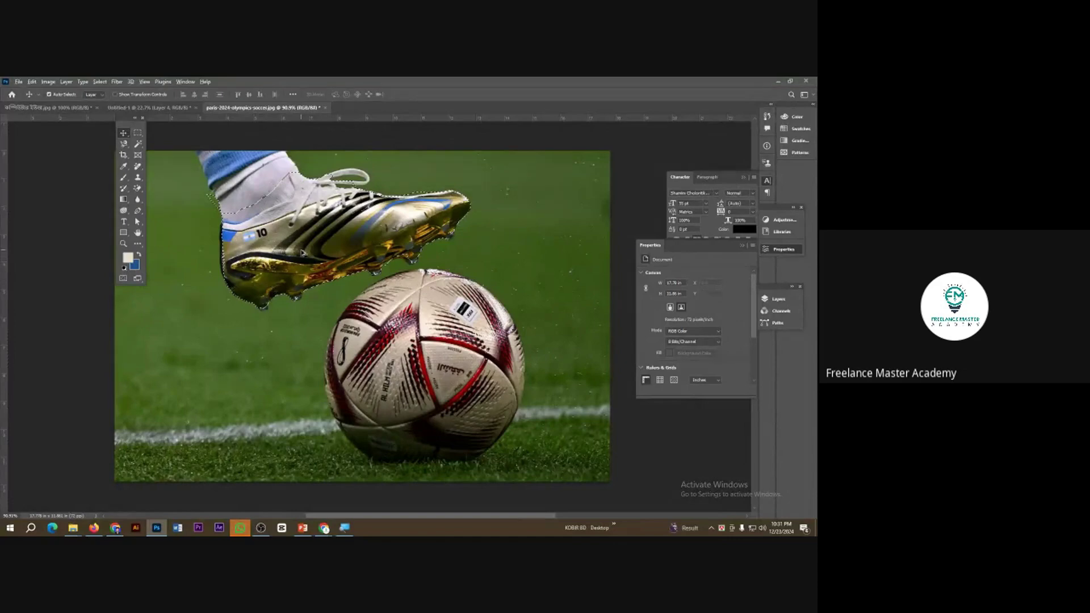
left_click_drag(303, 253, 390, 303)
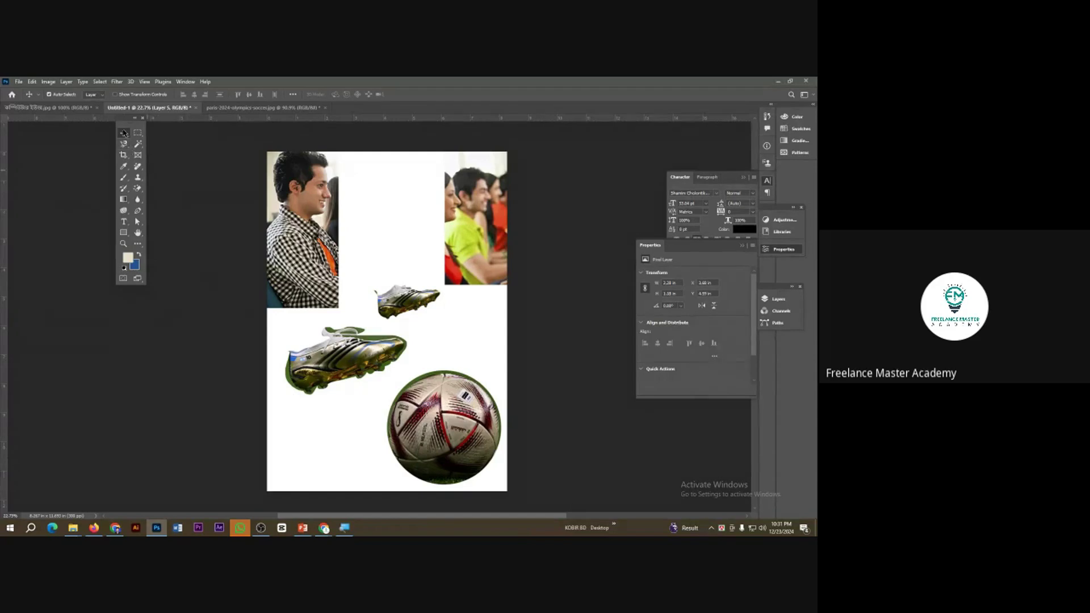
left_click(138, 134)
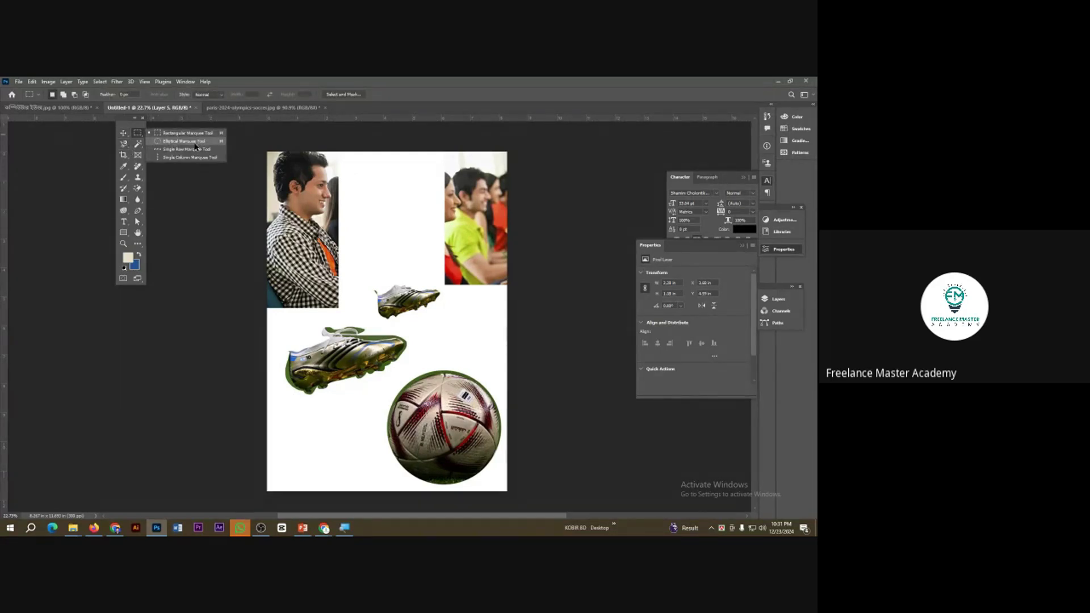
left_click(124, 144)
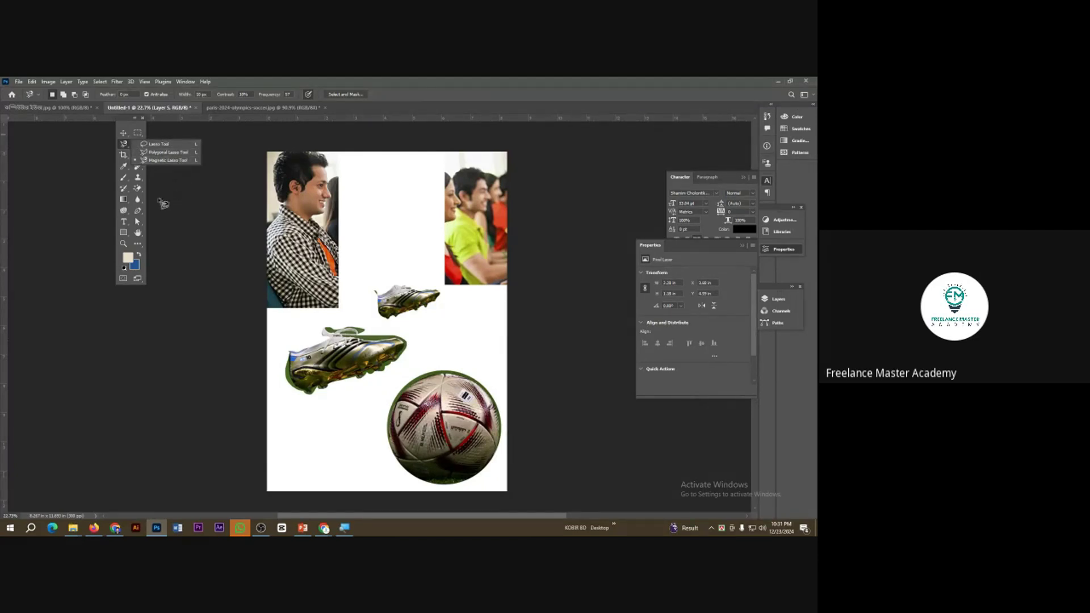
left_click(124, 133)
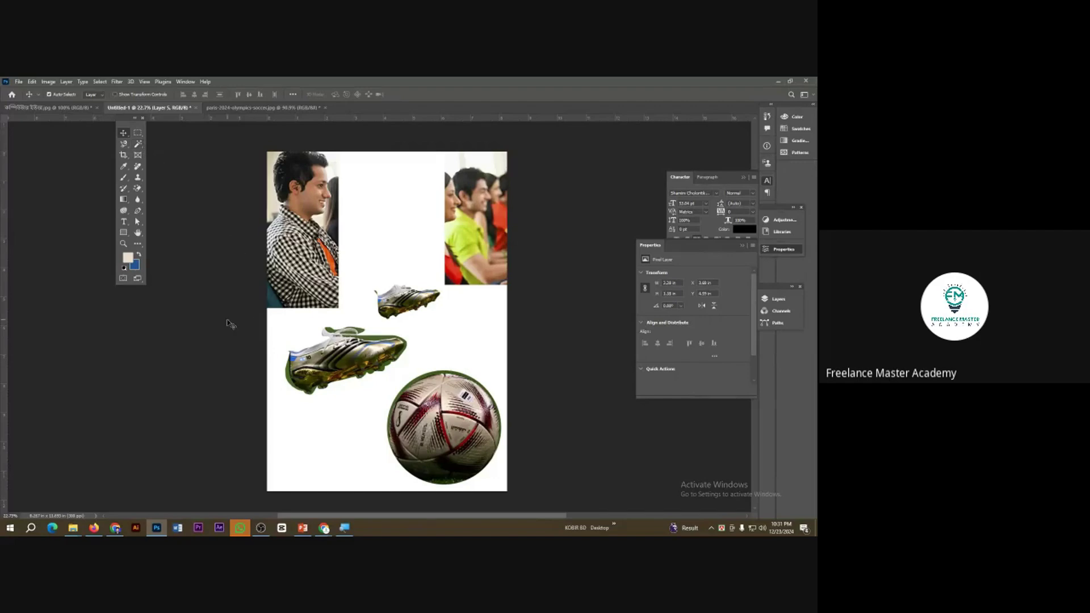
Switch to the Google Meet call in Chrome and look through the list of participants and their microphone states.
mouse_move(322, 528)
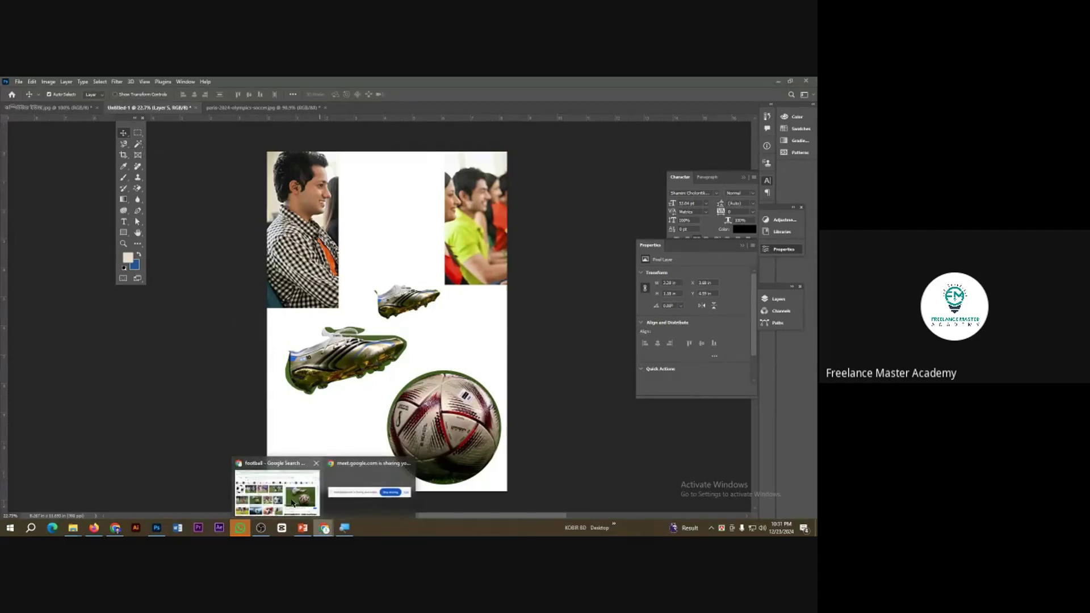
mouse_move(380, 487)
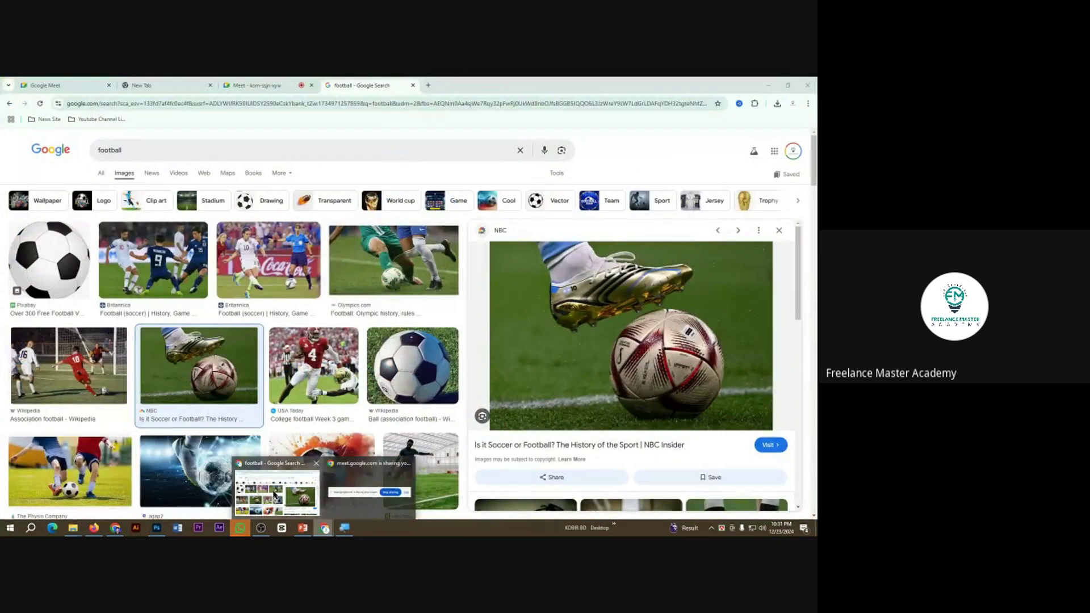
left_click(277, 489)
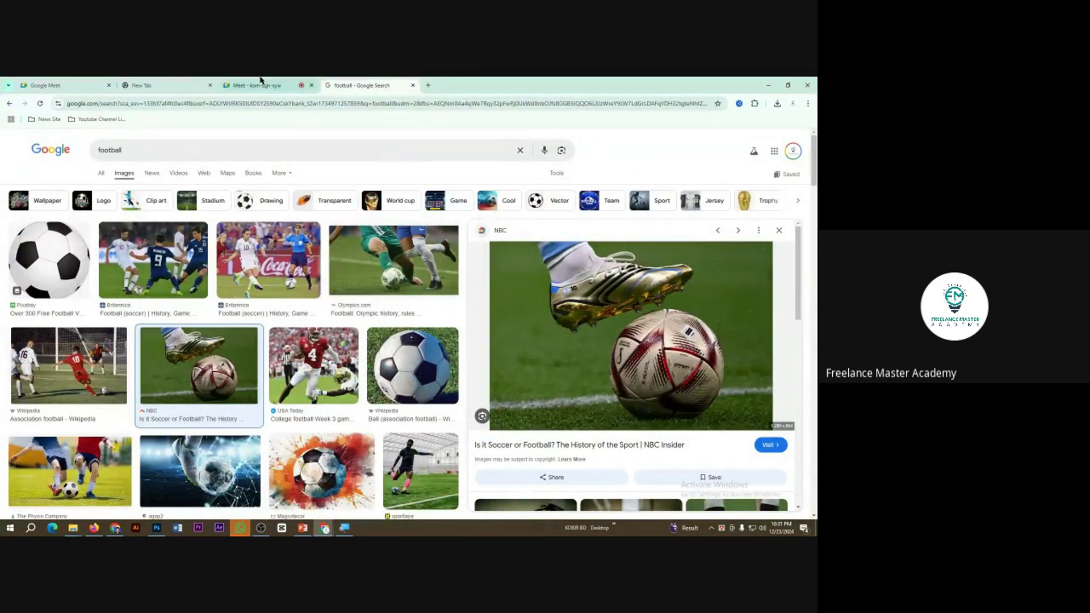
left_click(267, 84)
left_click(765, 354)
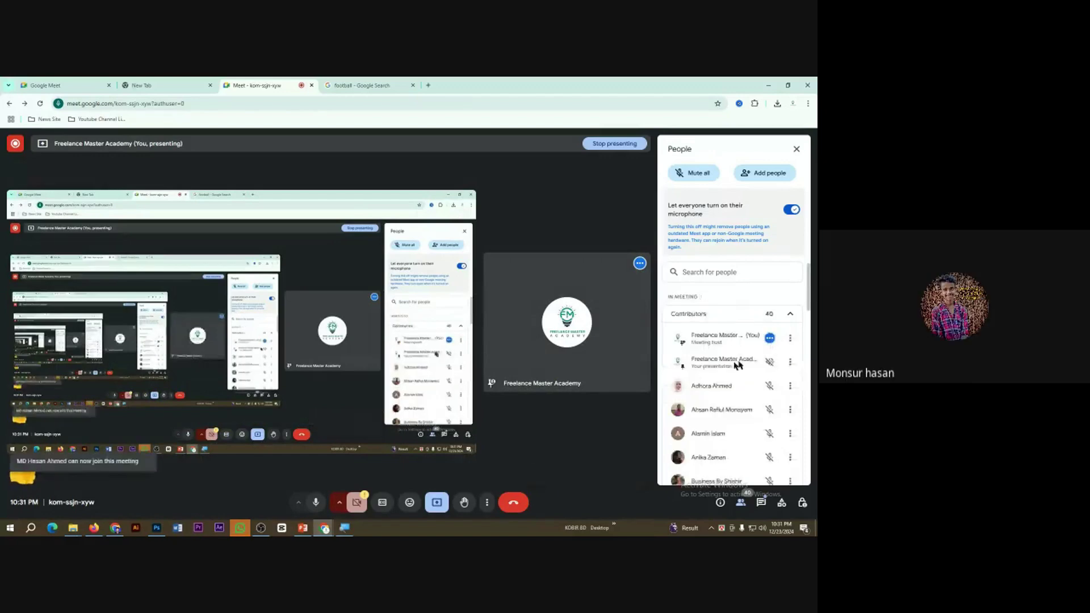
left_click(796, 151)
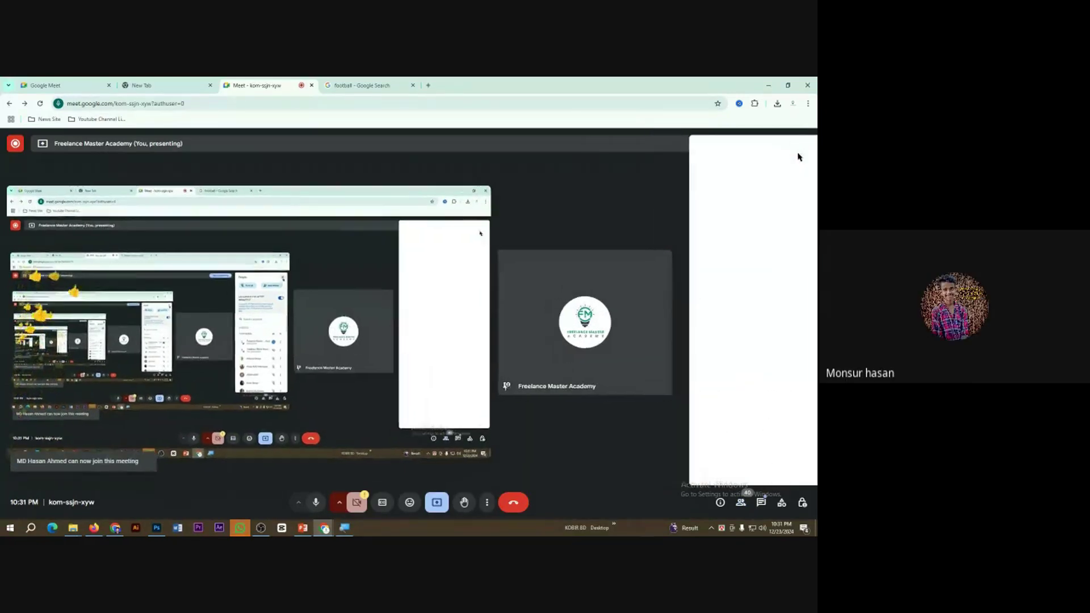
left_click(741, 505)
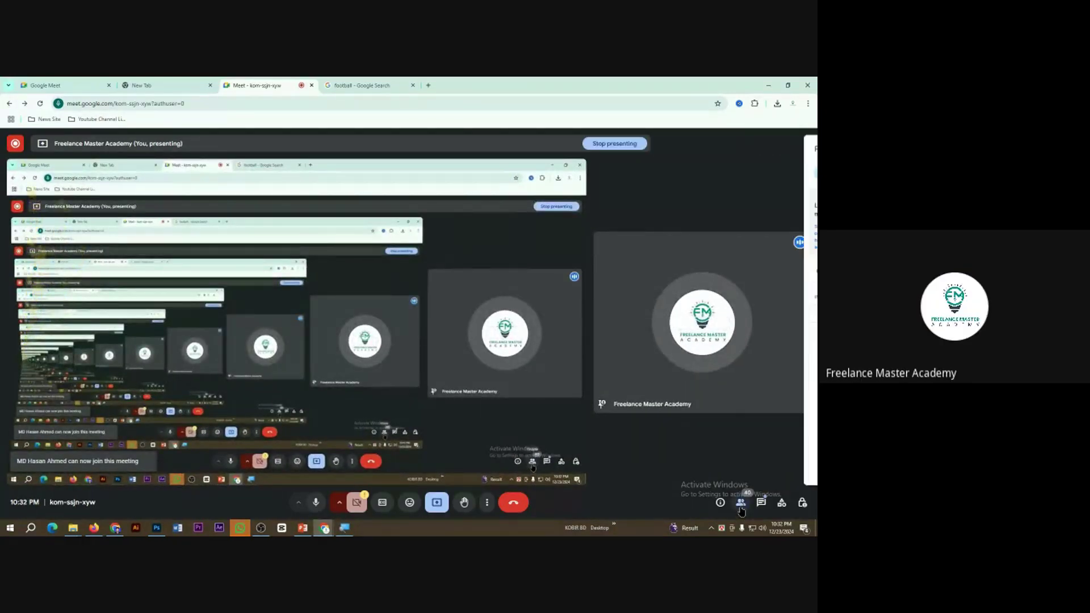
scroll(732, 383, "down", 10)
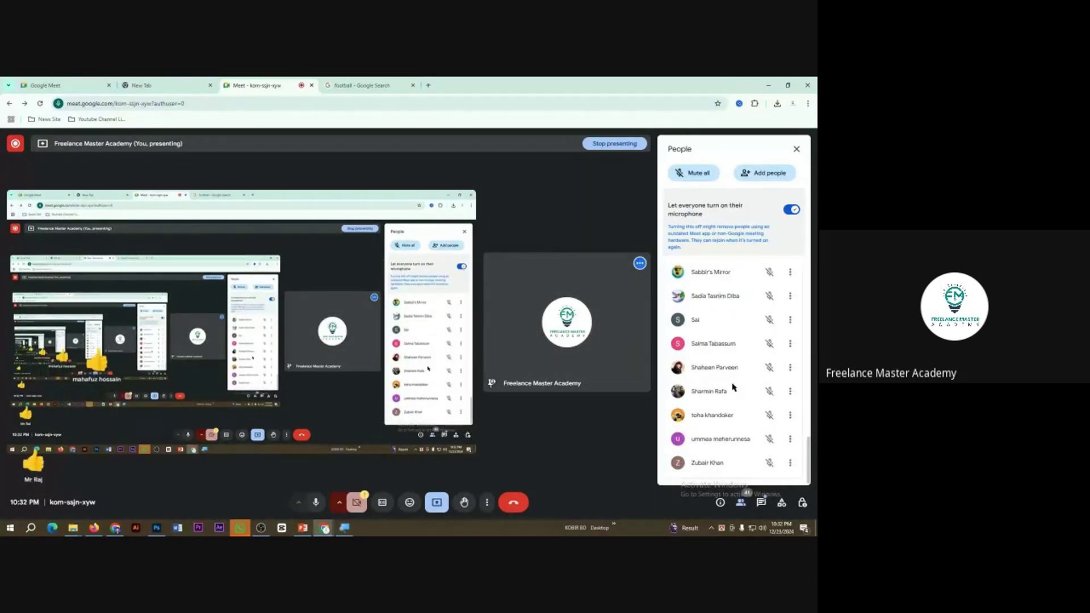
scroll(732, 388, "up", 5)
scroll(734, 390, "up", 5)
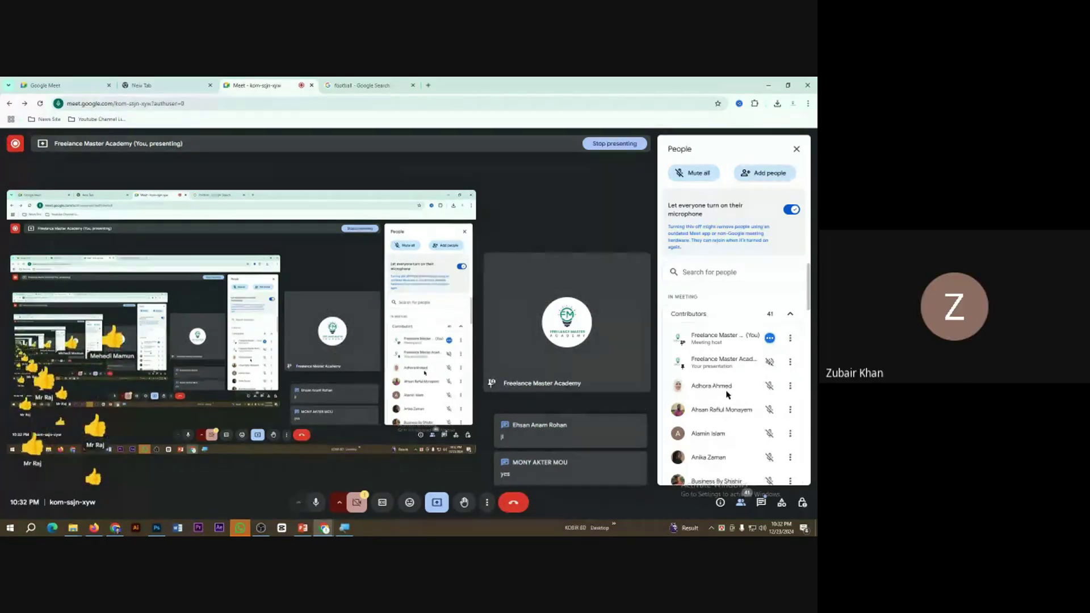
scroll(727, 394, "down", 15)
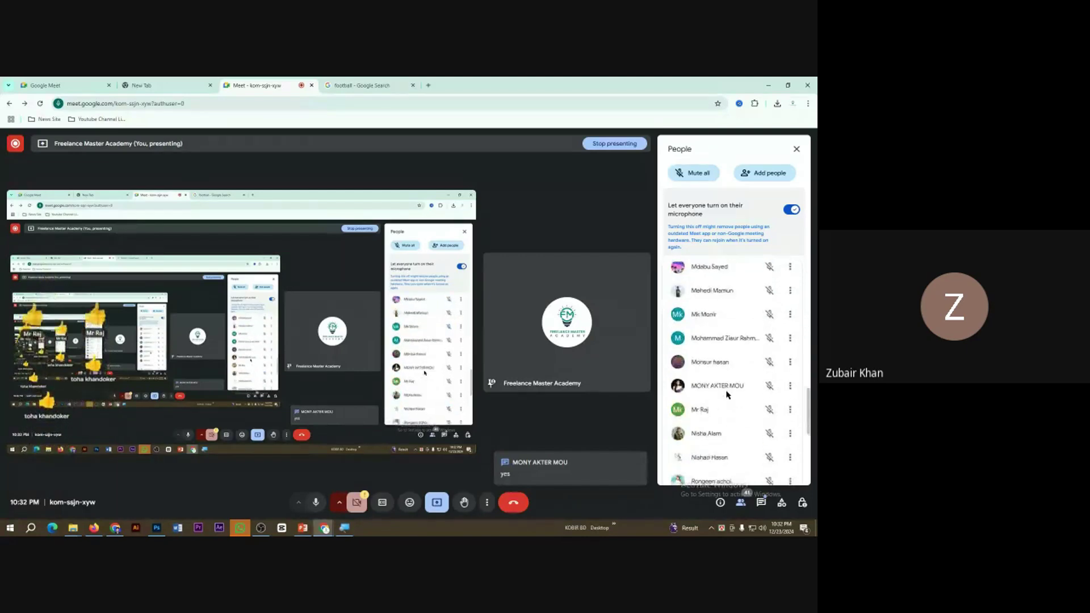
scroll(725, 392, "up", 8)
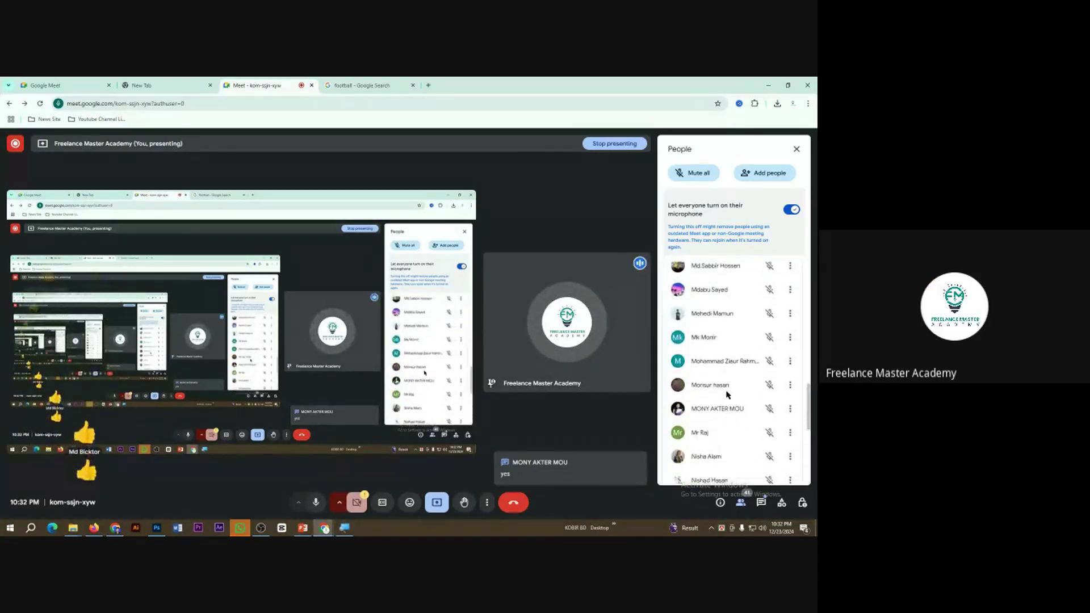
scroll(726, 396, "up", 5)
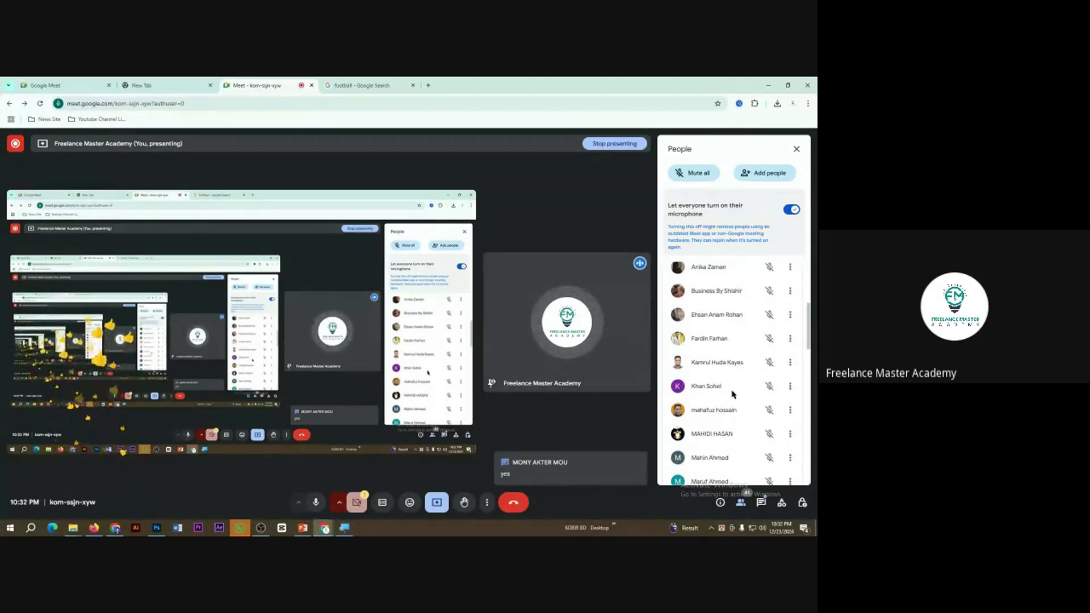
scroll(732, 394, "up", 5)
scroll(736, 396, "down", 10)
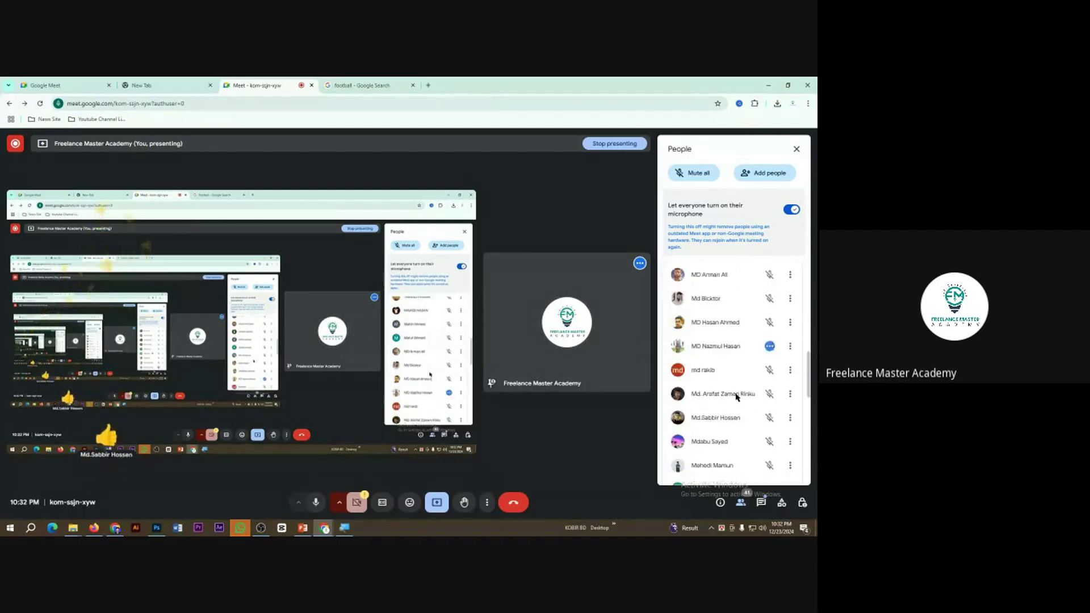
Close the participant list and mute the host's microphone in the call.
left_click(796, 149)
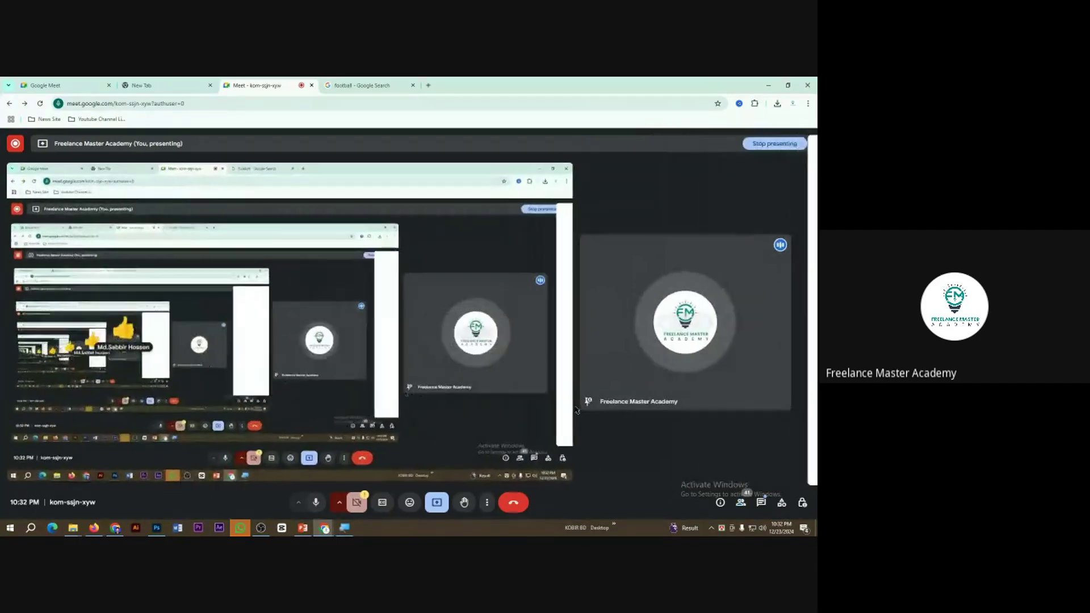
left_click(316, 502)
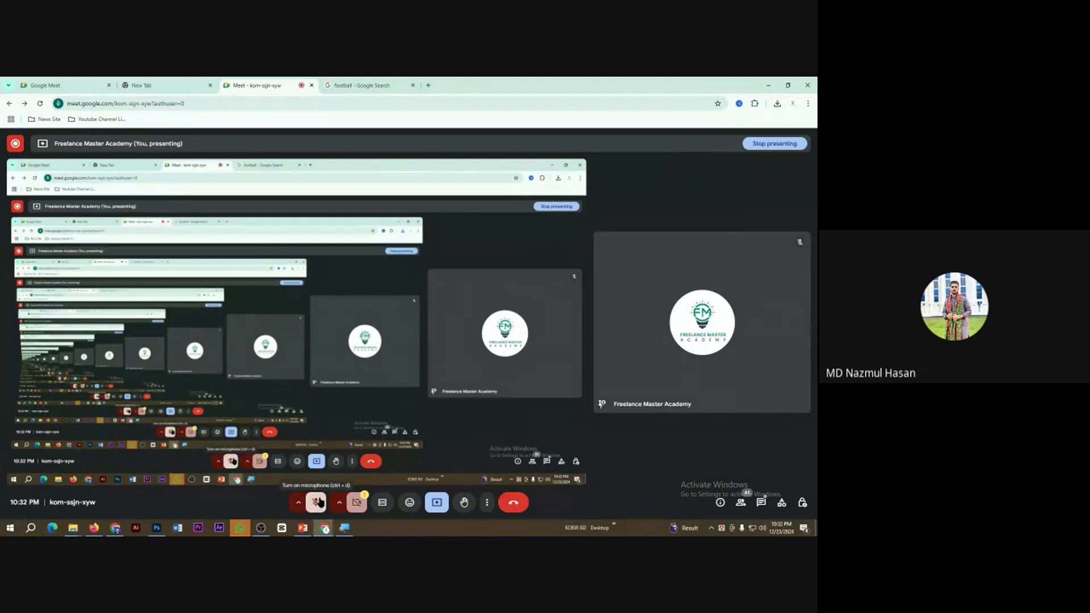
Return to the Untitled-1 page in Photoshop, activate the Magic Wand tool and show the selection tools grouped with it.
left_click(156, 527)
scroll(154, 170, "up", 5)
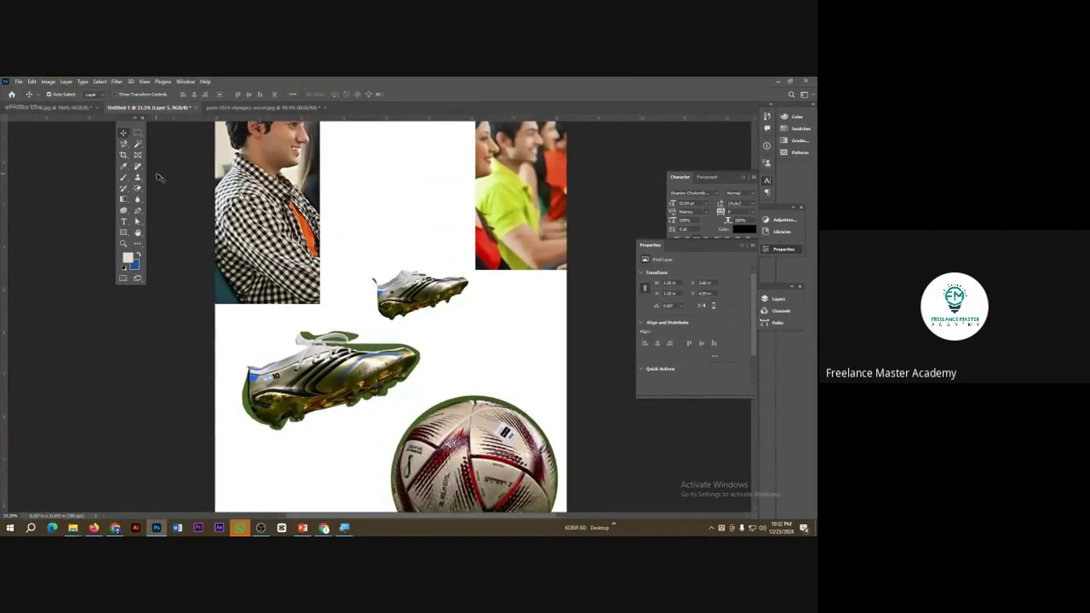
scroll(149, 167, "up", 2)
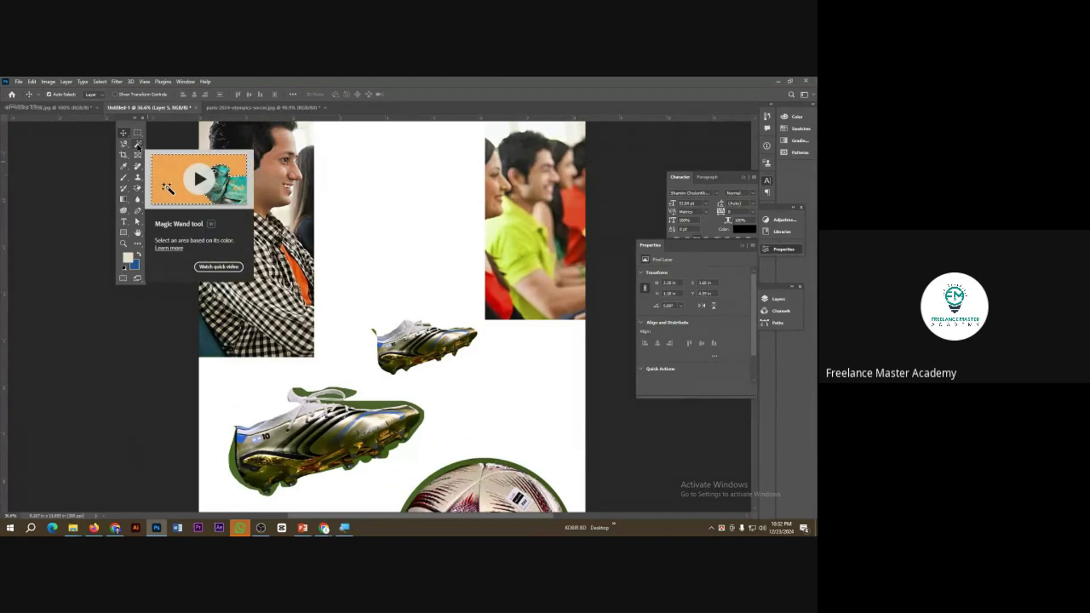
left_click(138, 146)
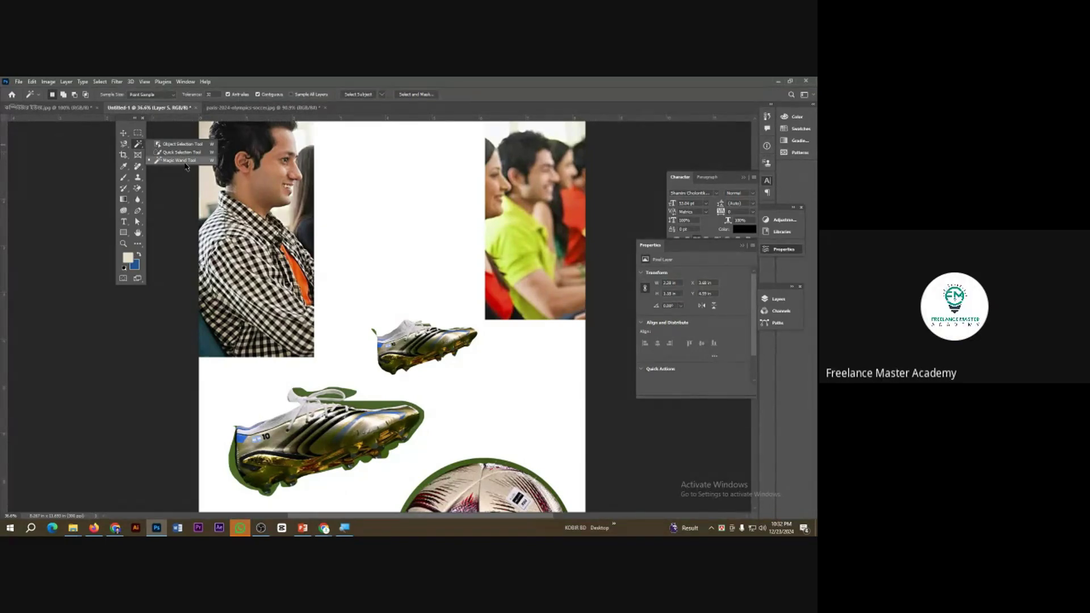
Switch to the Google Meet call, mute all participants, check the rest of the participant list and minimize the browser.
left_click(324, 528)
left_click(286, 494)
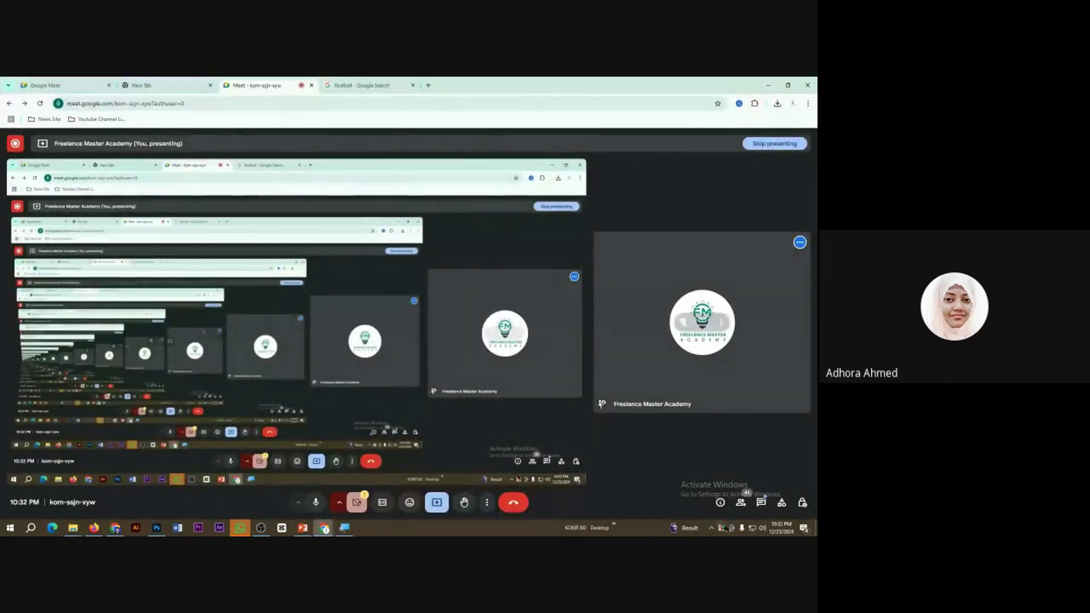
left_click(741, 502)
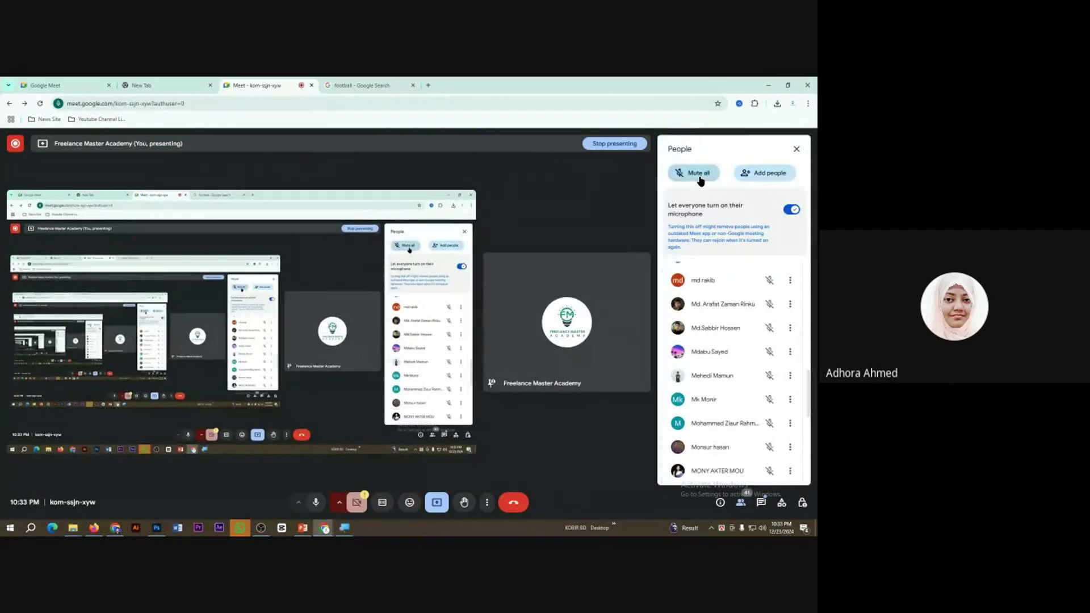
left_click(698, 174)
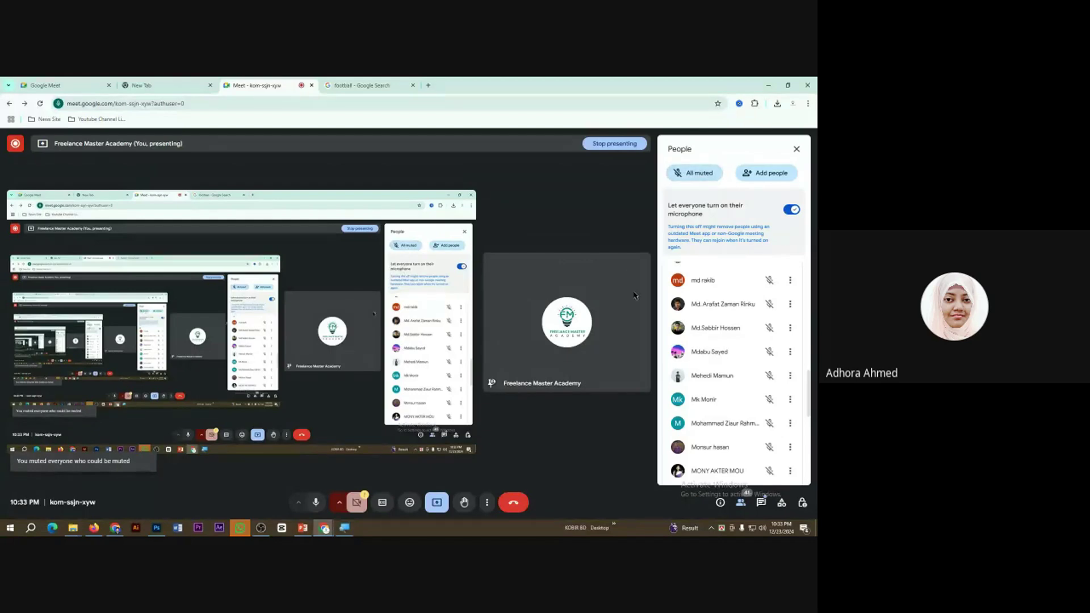
scroll(704, 408, "down", 10)
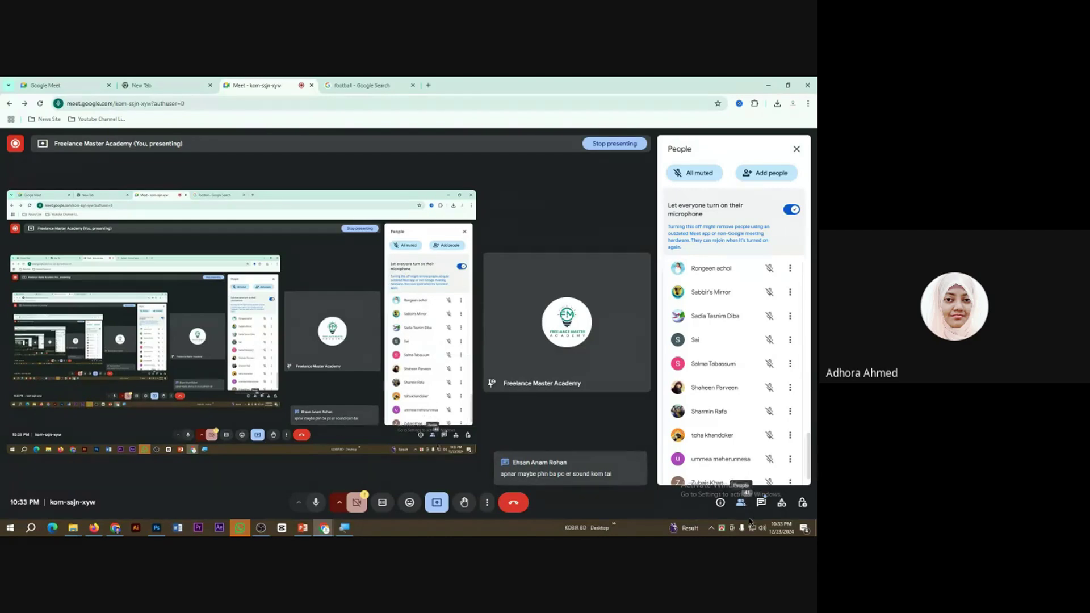
left_click(770, 86)
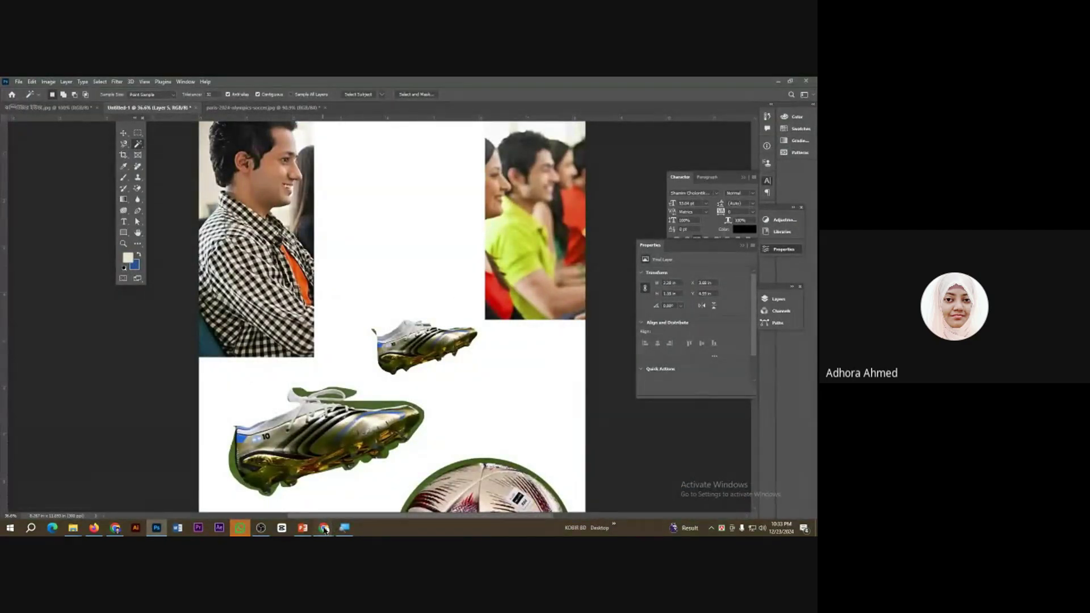
Check the Google Meet call for participant responses and return to the upper part of the Untitled-1 page in Photoshop.
mouse_move(324, 528)
left_click(335, 500)
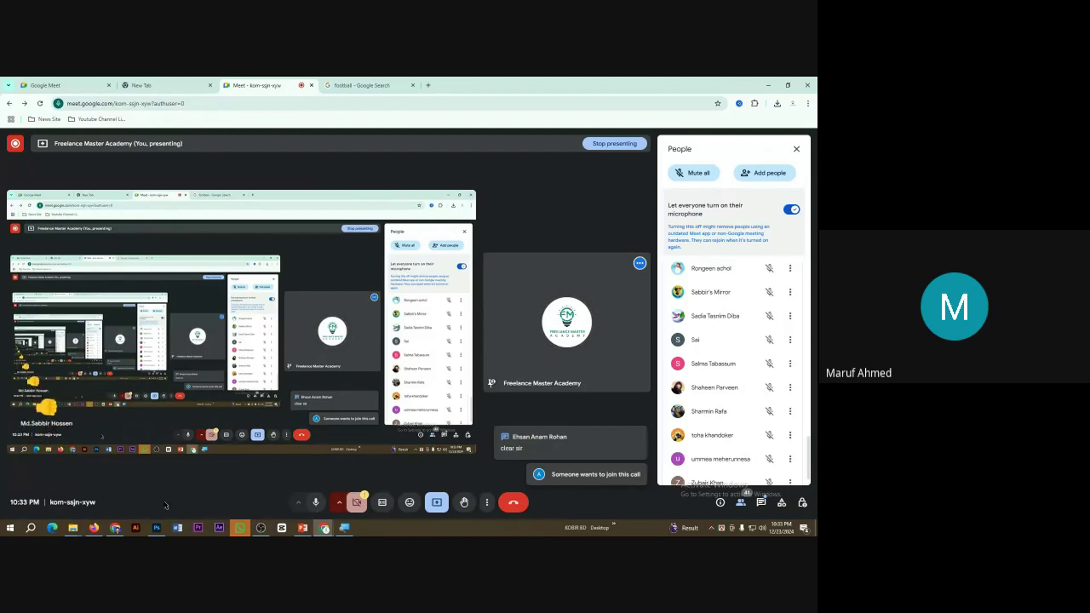
left_click(157, 528)
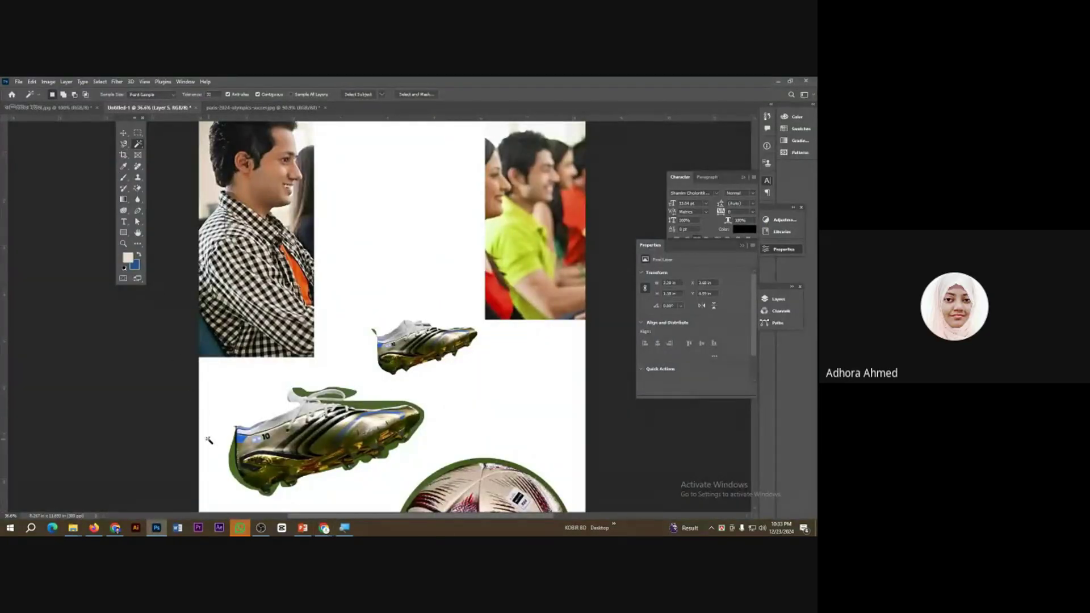
scroll(402, 337, "up", 4)
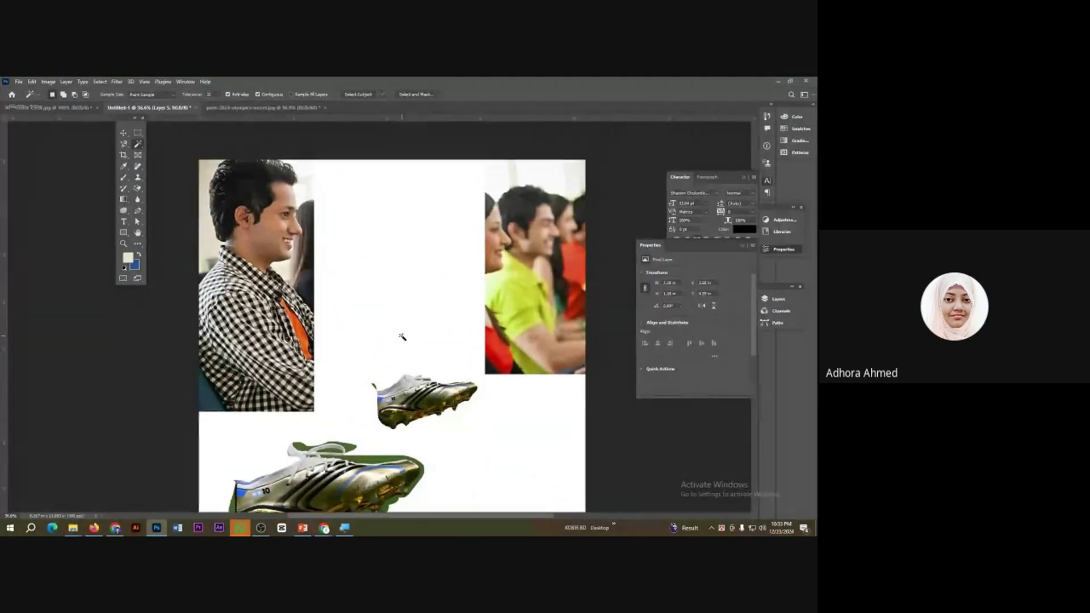
scroll(402, 337, "up", 2)
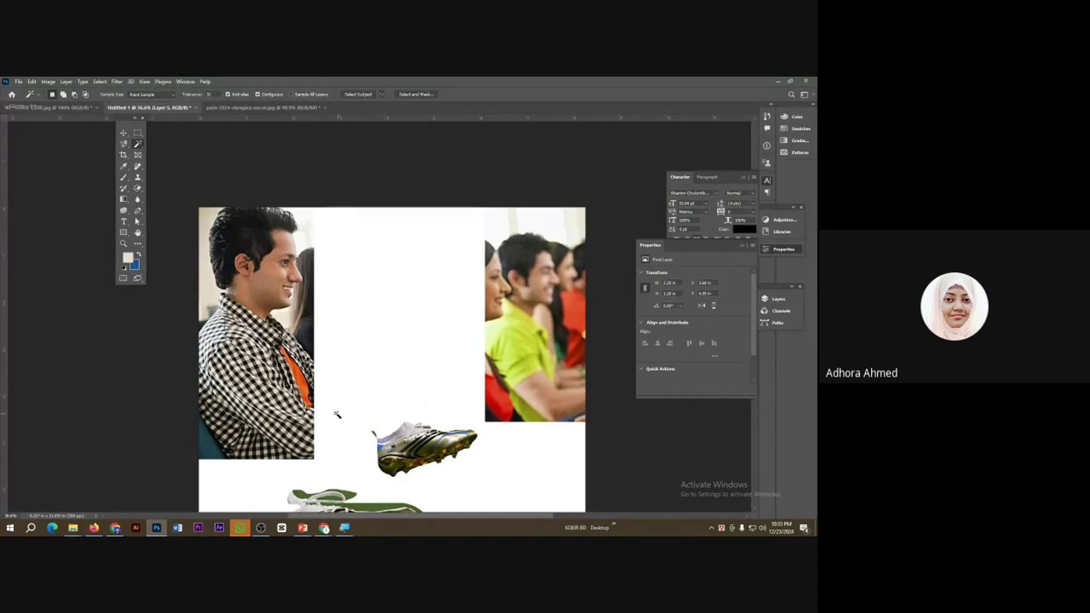
Switch to the Google Meet call, admit the waiting participants and close the participant list.
scroll(377, 384, "up", 2)
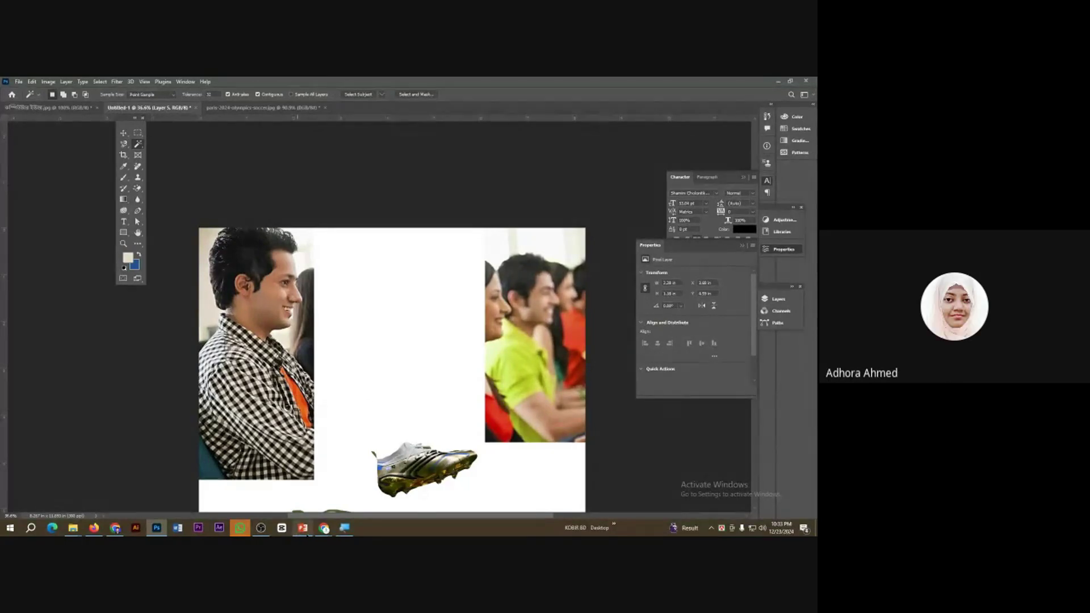
mouse_move(324, 528)
left_click(288, 499)
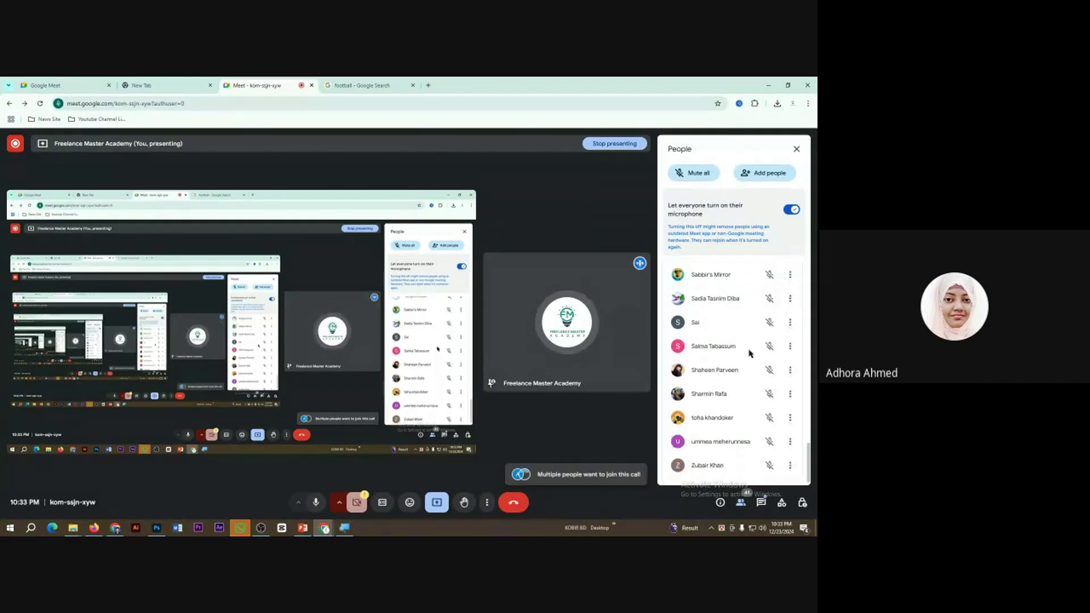
scroll(730, 369, "up", 6)
scroll(737, 385, "up", 5)
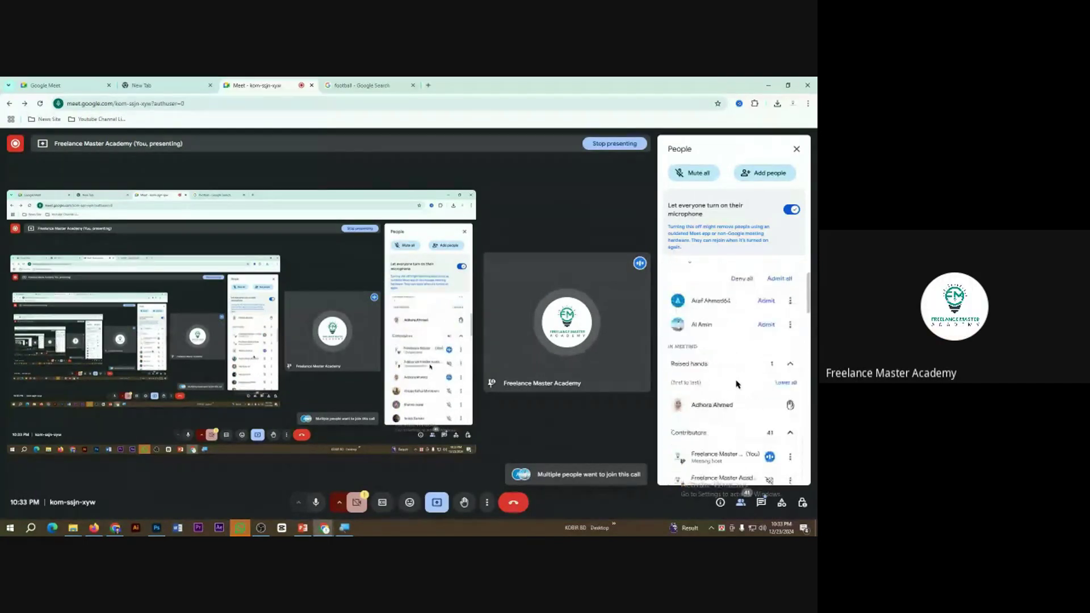
left_click(765, 357)
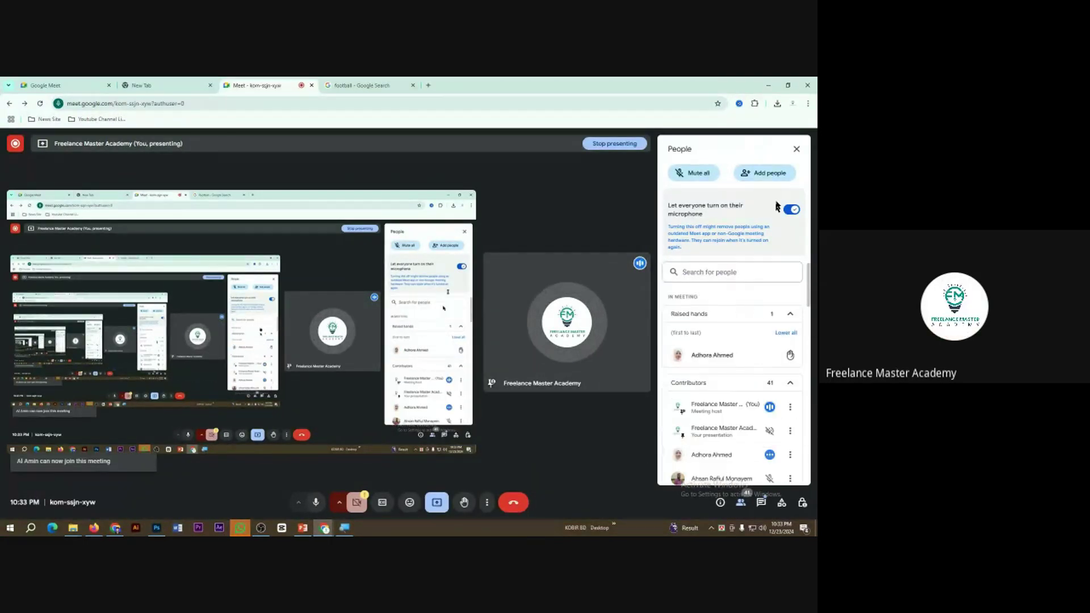
left_click(796, 149)
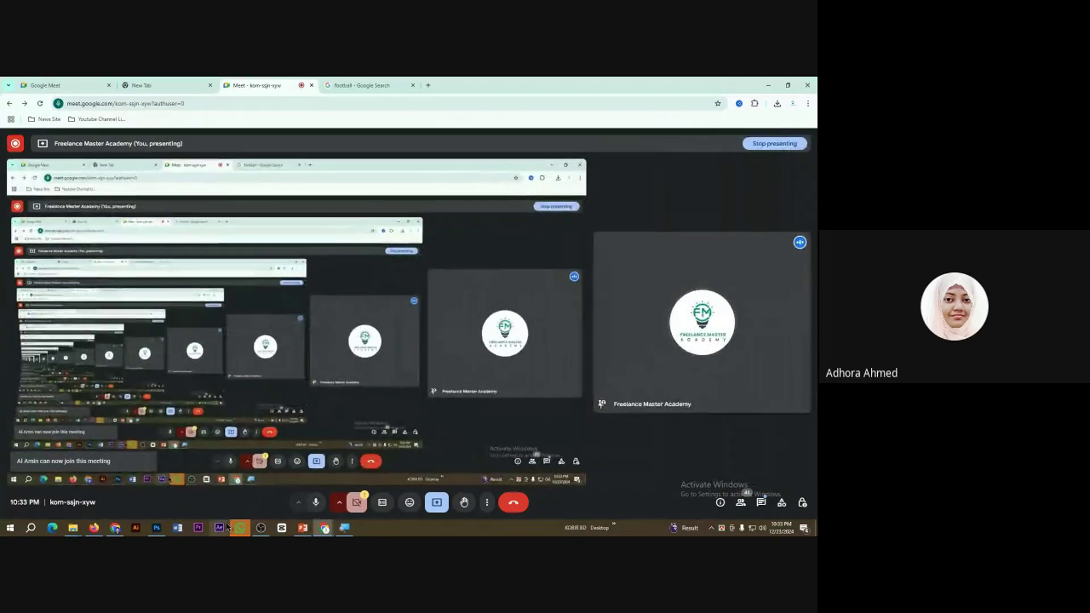
Return to the Untitled-1 page in Photoshop, show the selection tools grouped with the Magic Wand and choose the Magic Wand Tool.
left_click(156, 528)
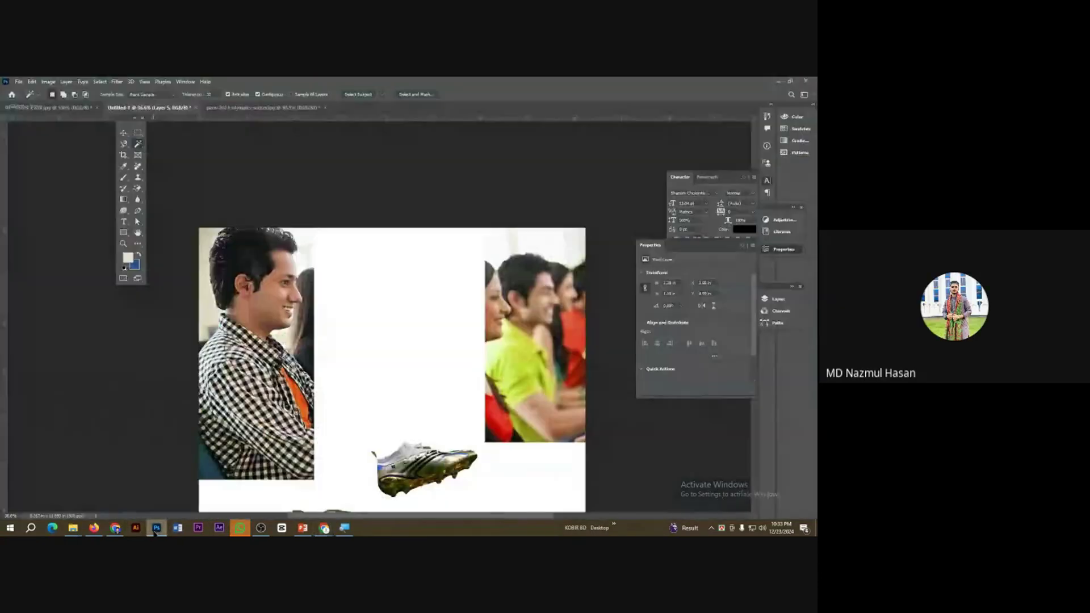
right_click(140, 145)
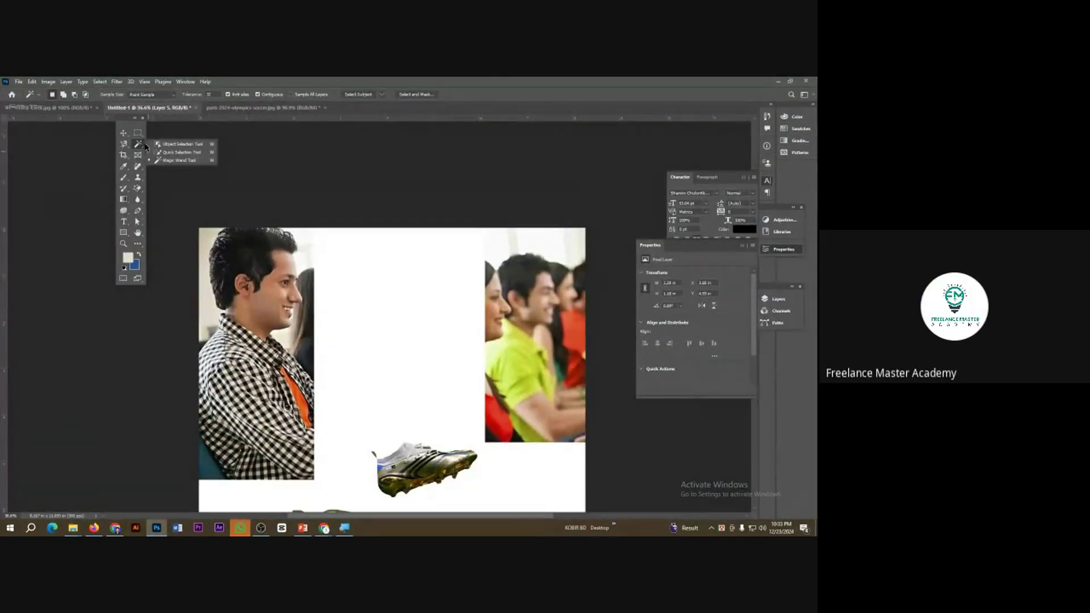
left_click(144, 147)
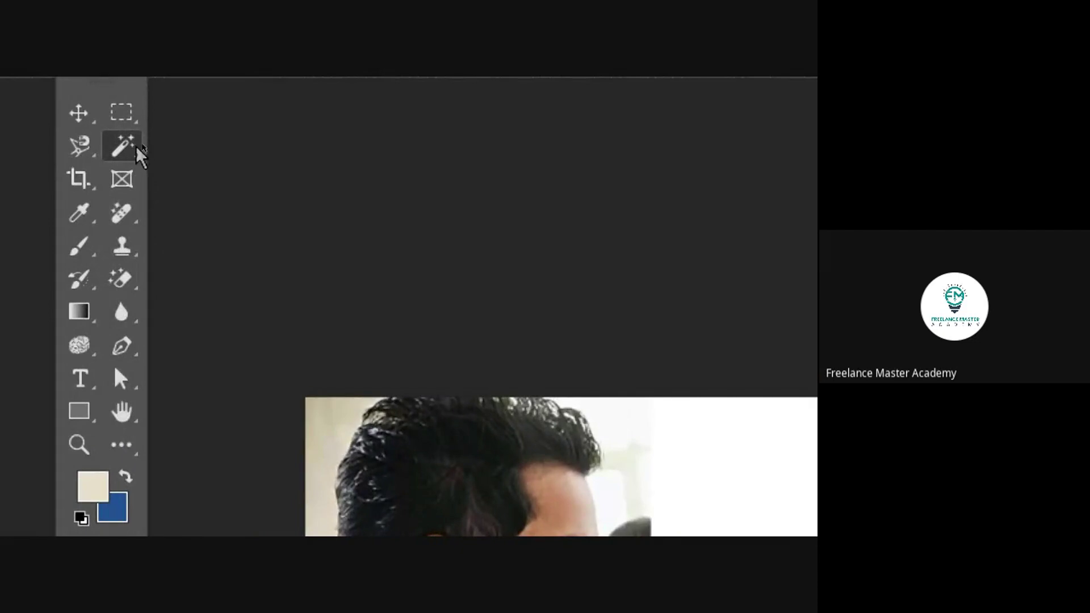
right_click(129, 152)
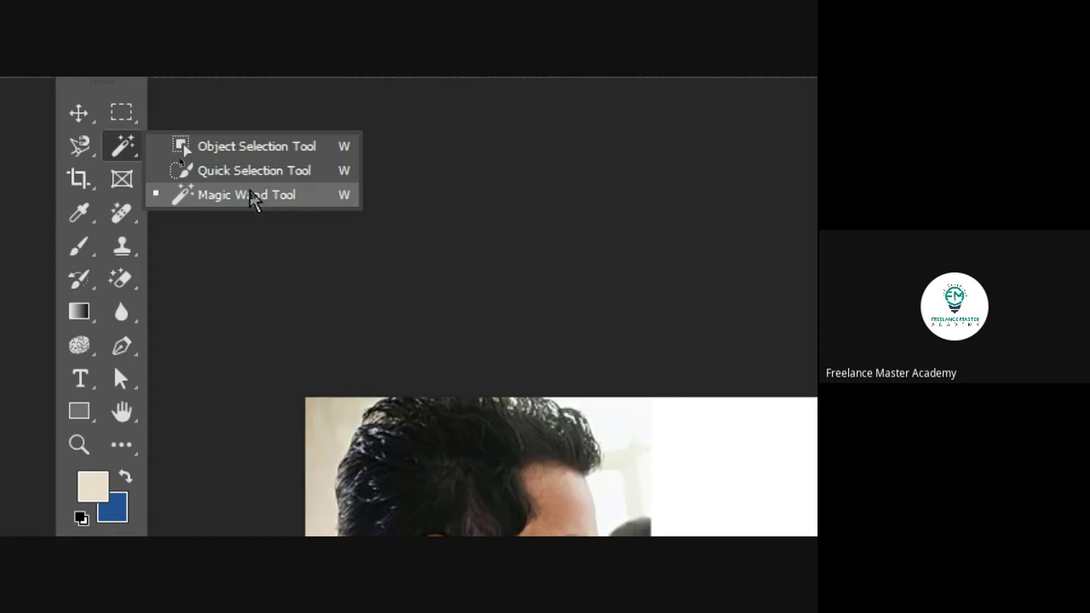
left_click(264, 197)
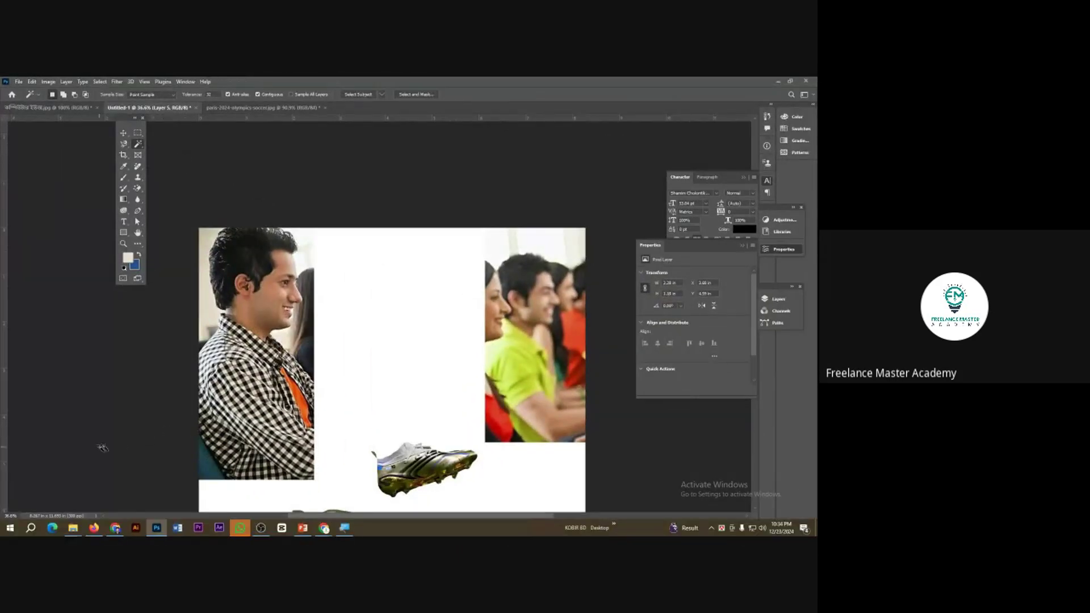
Switch to Chrome and search Google Images for "passport size photo" in a new tab.
left_click(115, 528)
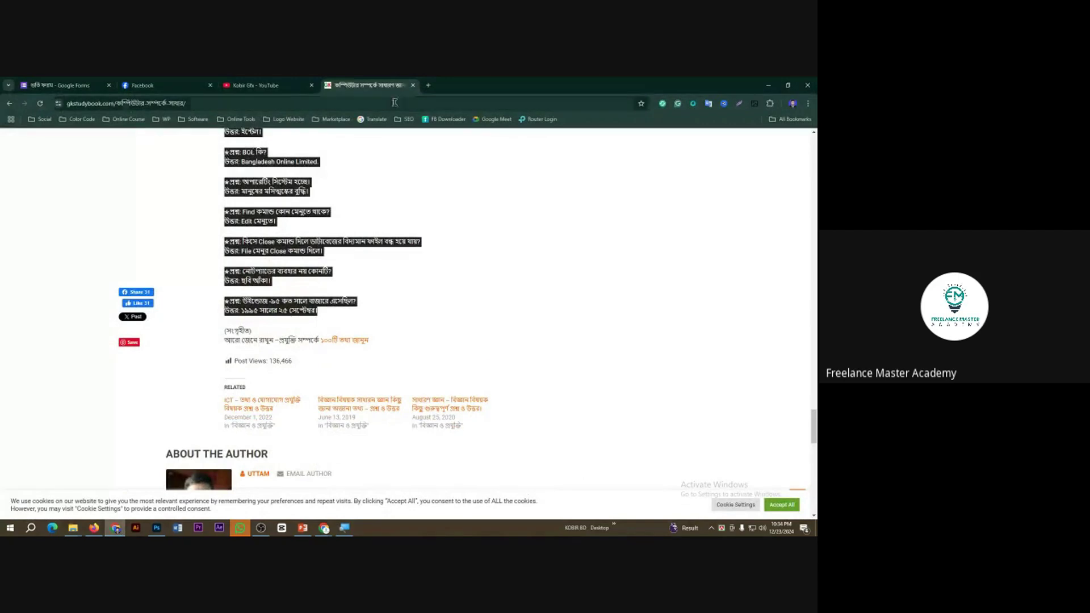
key("ctrl+t")
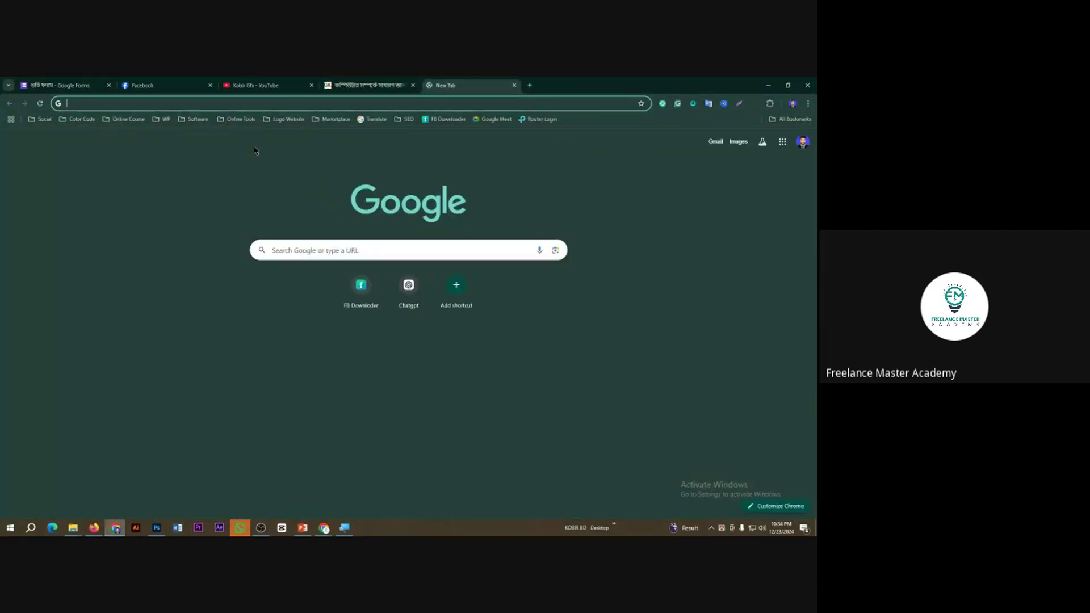
type("passport")
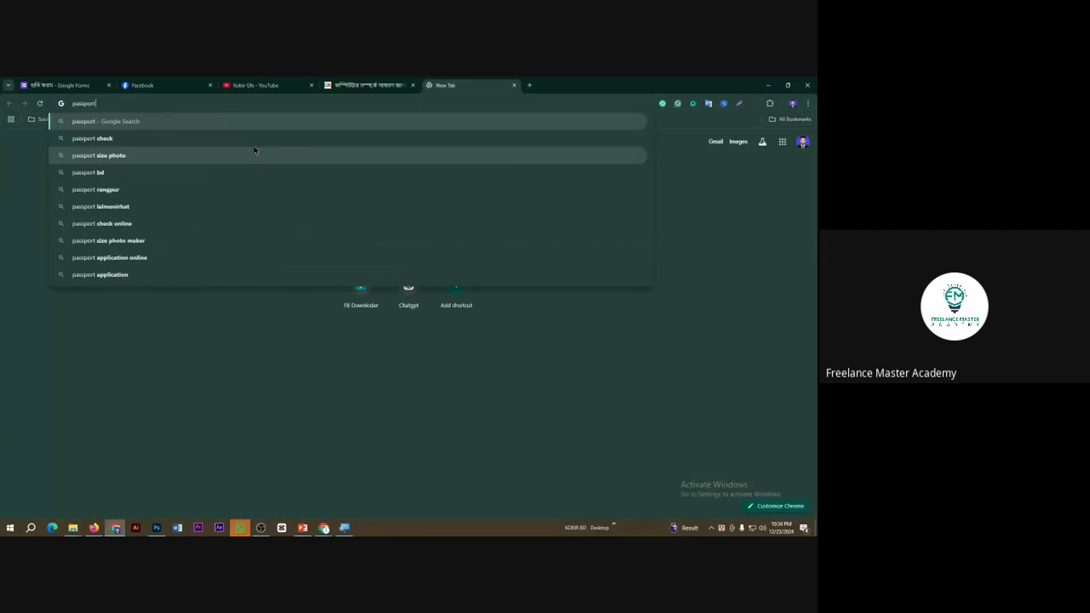
type(" size photo")
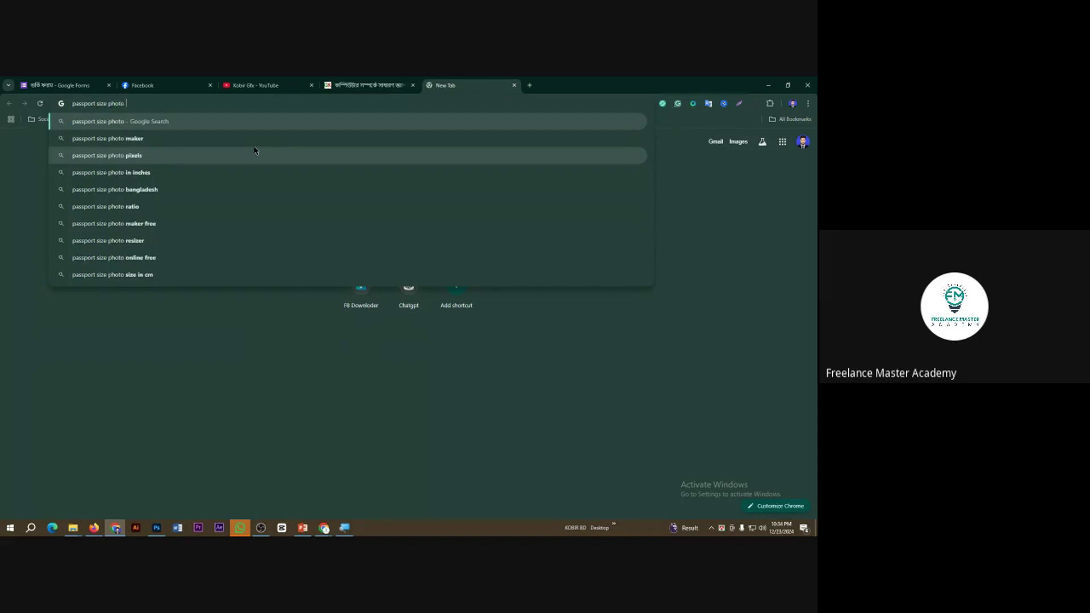
key("Return")
left_click(124, 177)
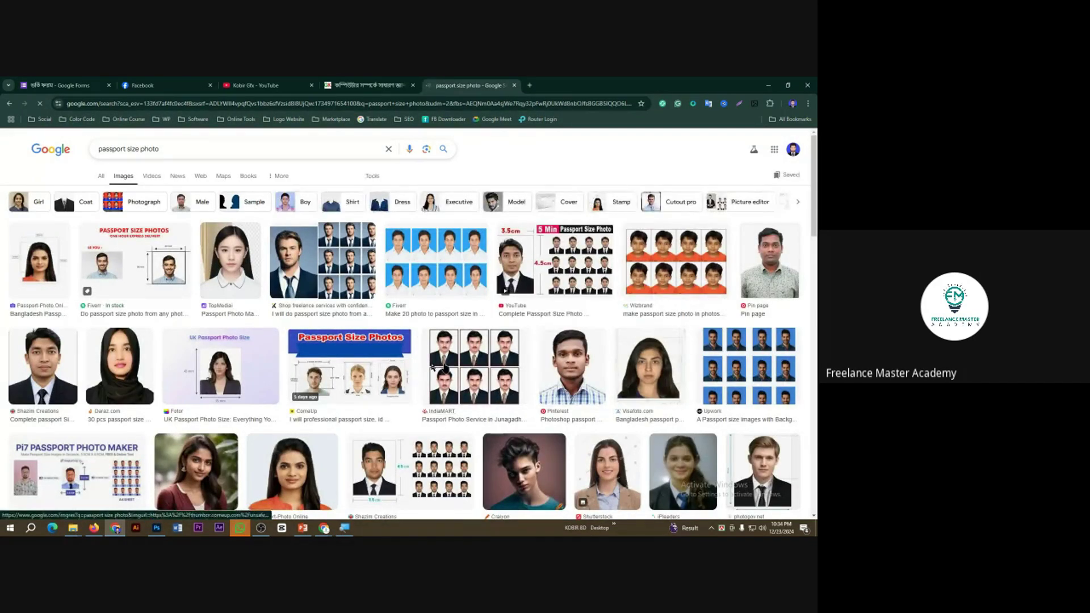
scroll(303, 450, "down", 1)
scroll(304, 450, "down", 1)
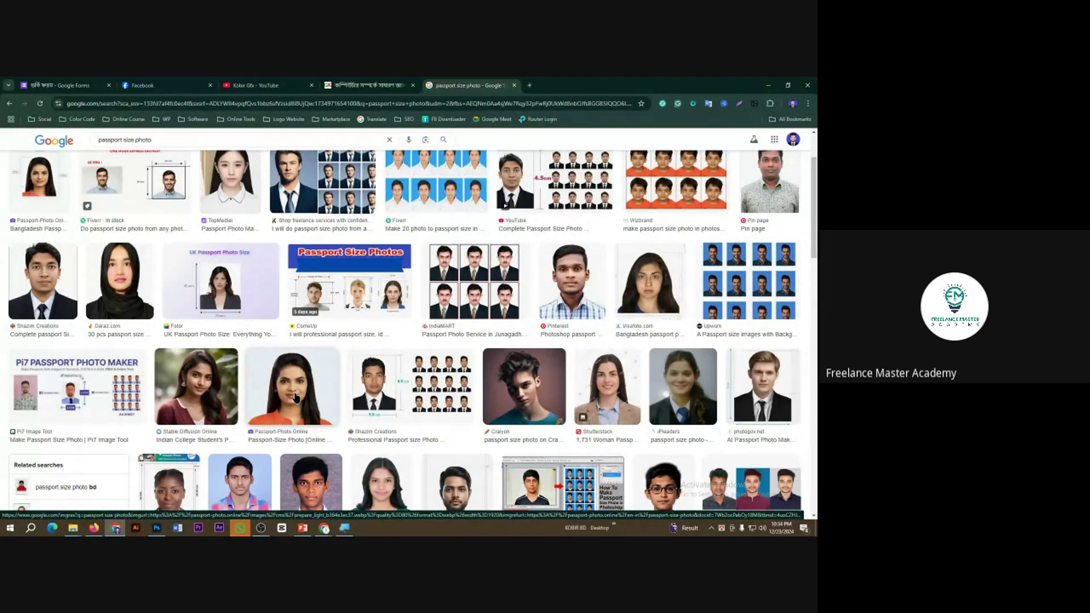
scroll(299, 397, "up", 2)
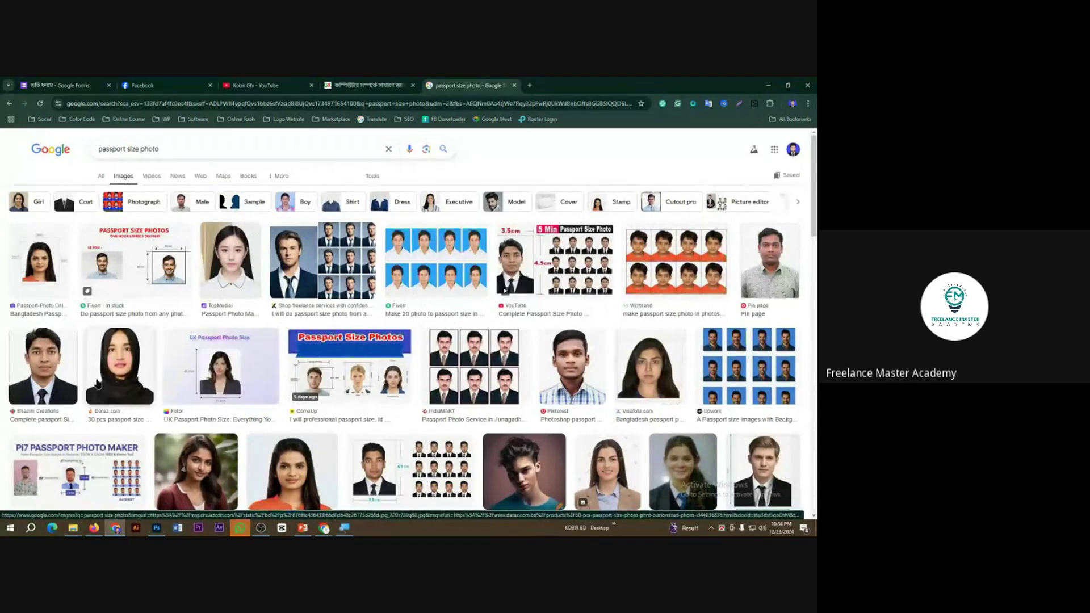
Save the Shazim Creations passport photo of the man in a dark suit to the Downloads folder as a JPEG image.
left_click(49, 375)
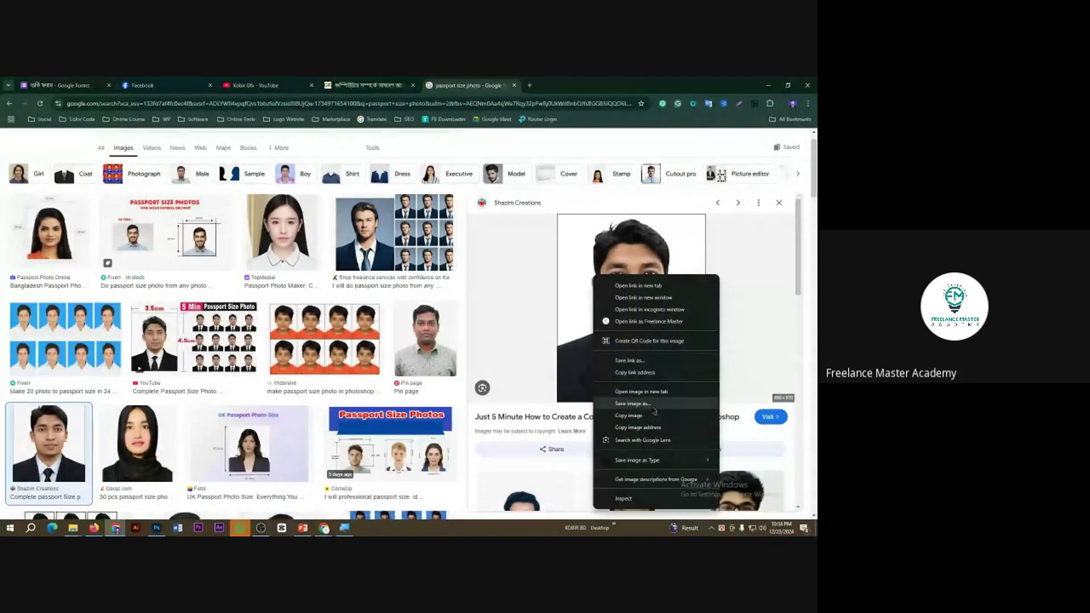
left_click(709, 473)
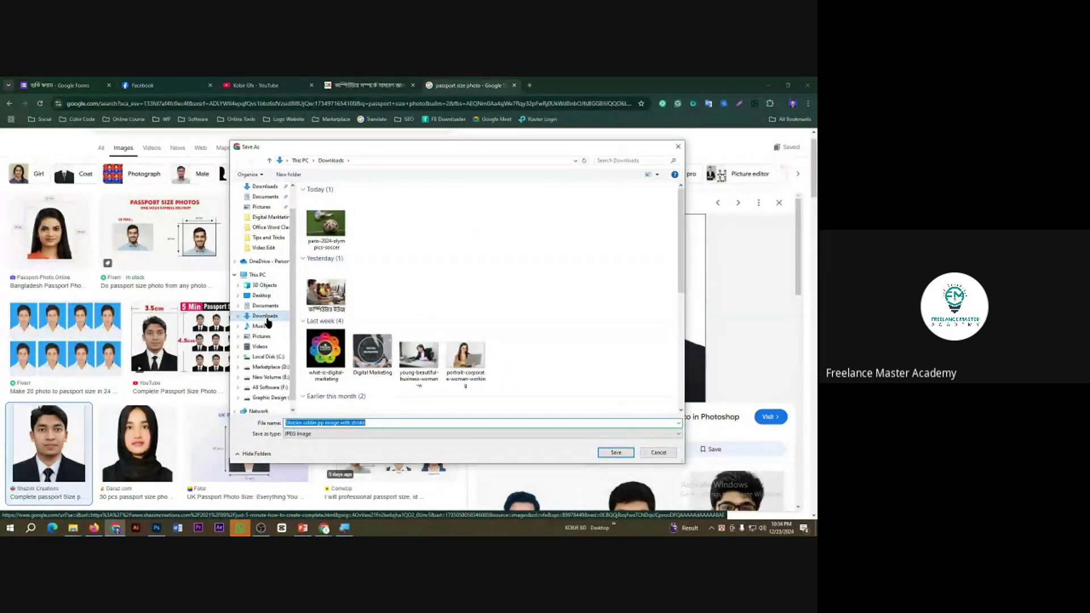
left_click(616, 453)
Switch to Photoshop and open the saved passport photo from the Downloads folder.
left_click(158, 529)
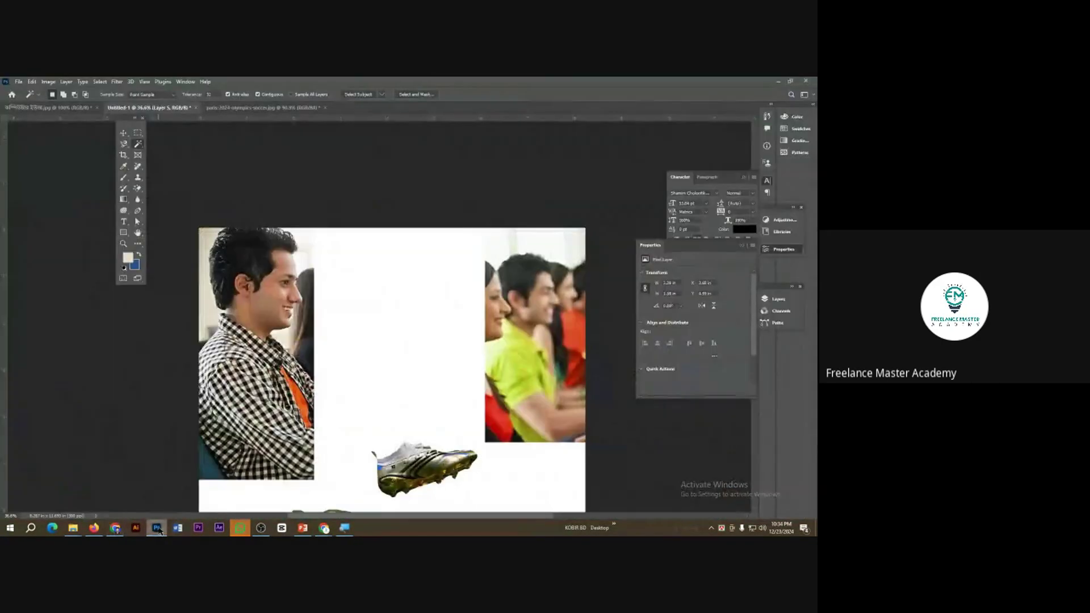
key("ctrl+o")
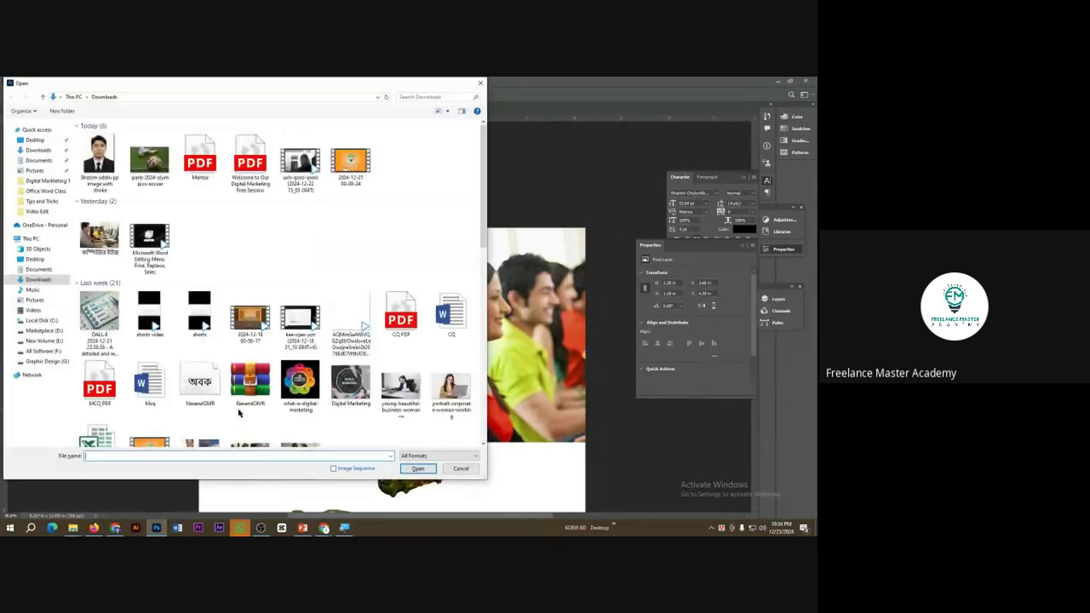
double_click(99, 153)
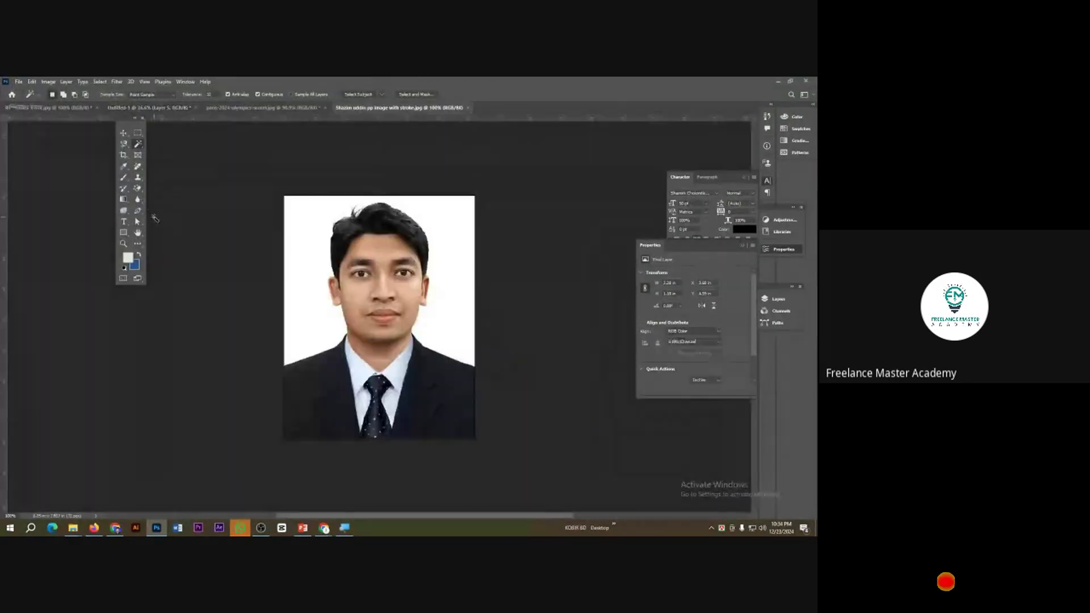
left_click(18, 81)
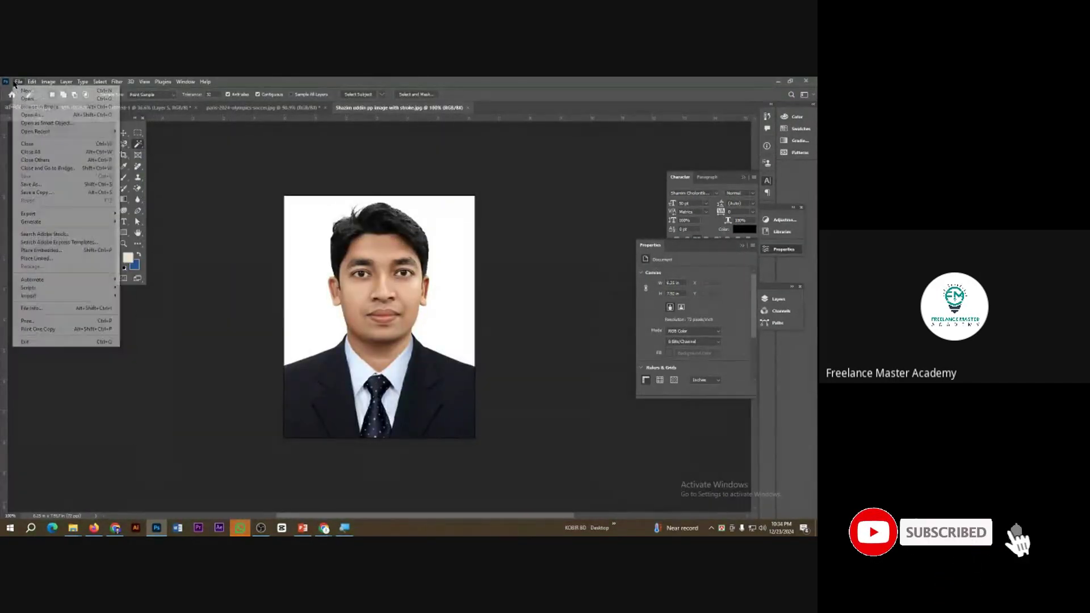
left_click(242, 240)
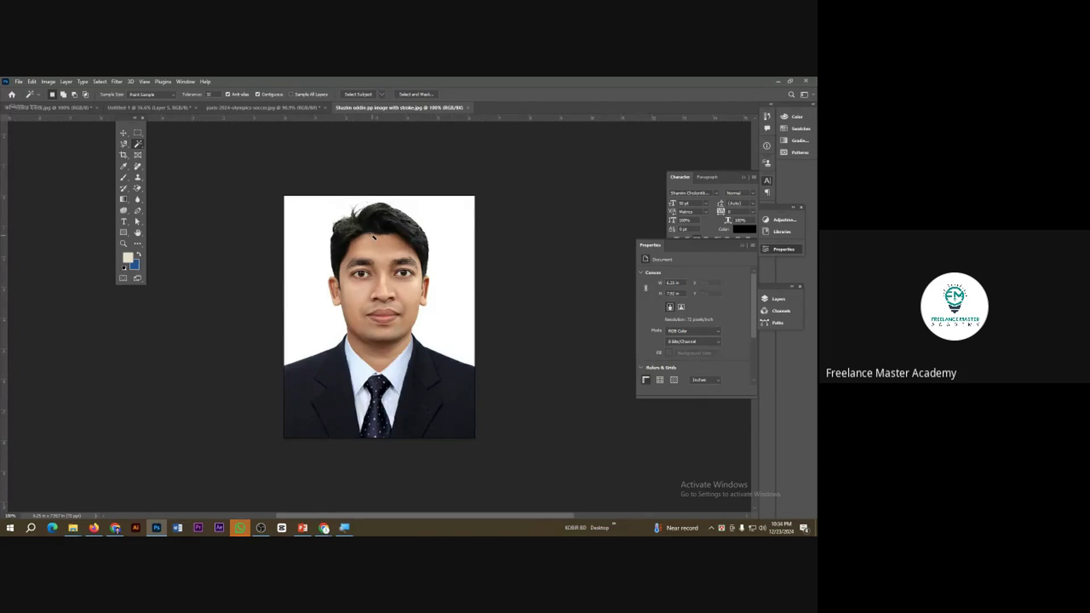
Select the white background of the passport photo with the Magic Wand Tool and inspect the selection edge around the man.
right_click(137, 144)
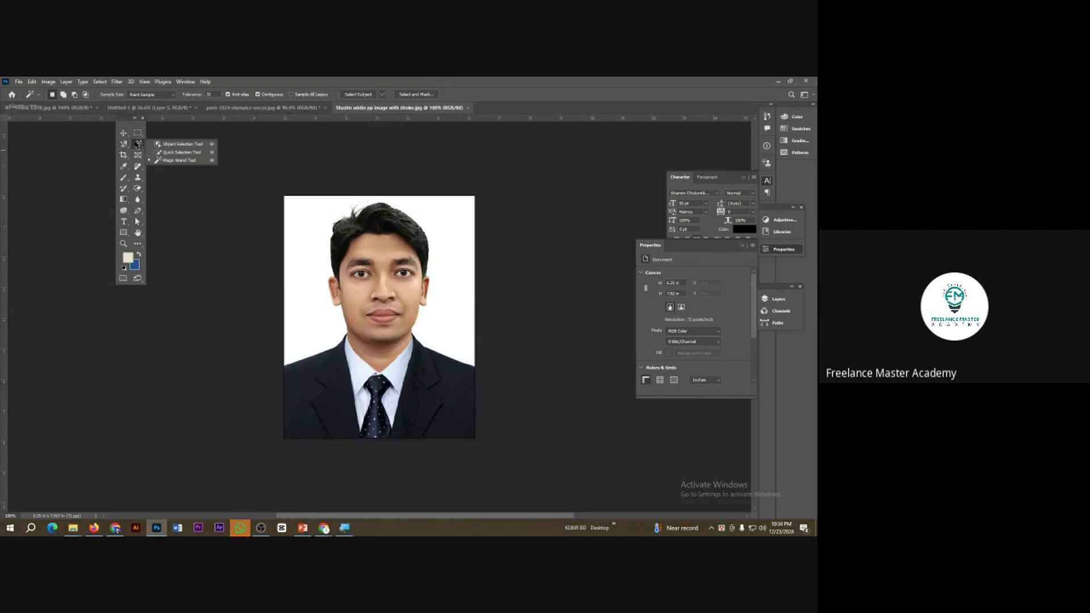
left_click(182, 161)
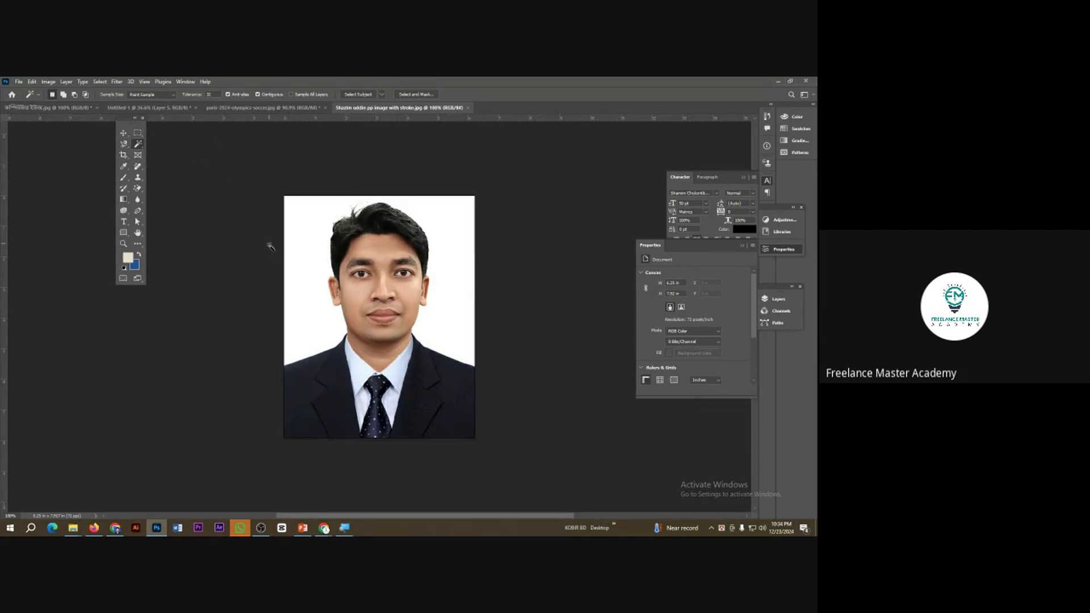
left_click(301, 270)
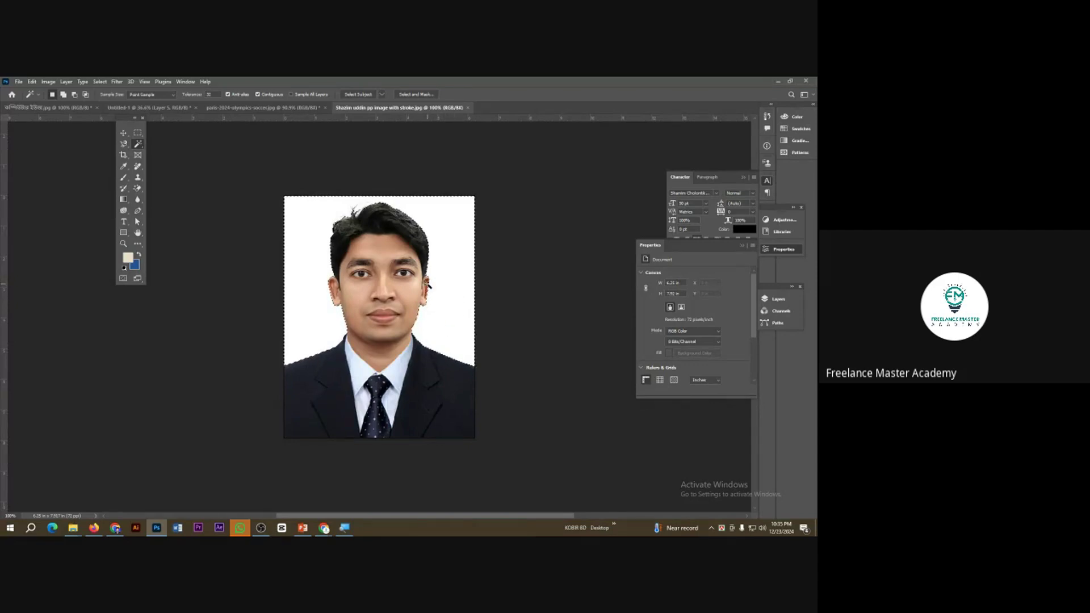
scroll(426, 284, "up", 3)
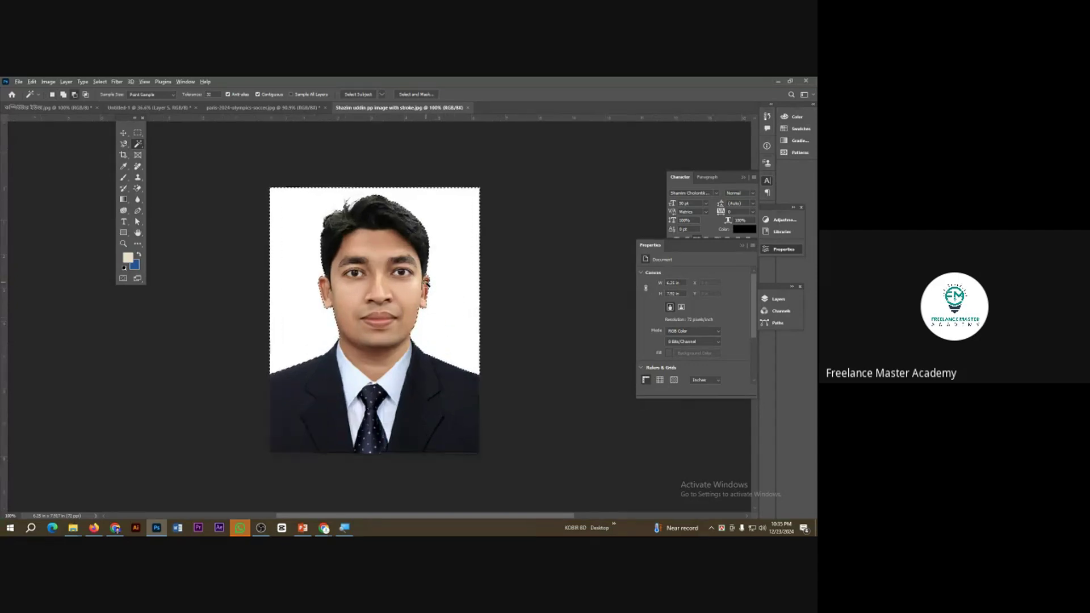
scroll(447, 316, "up", 2)
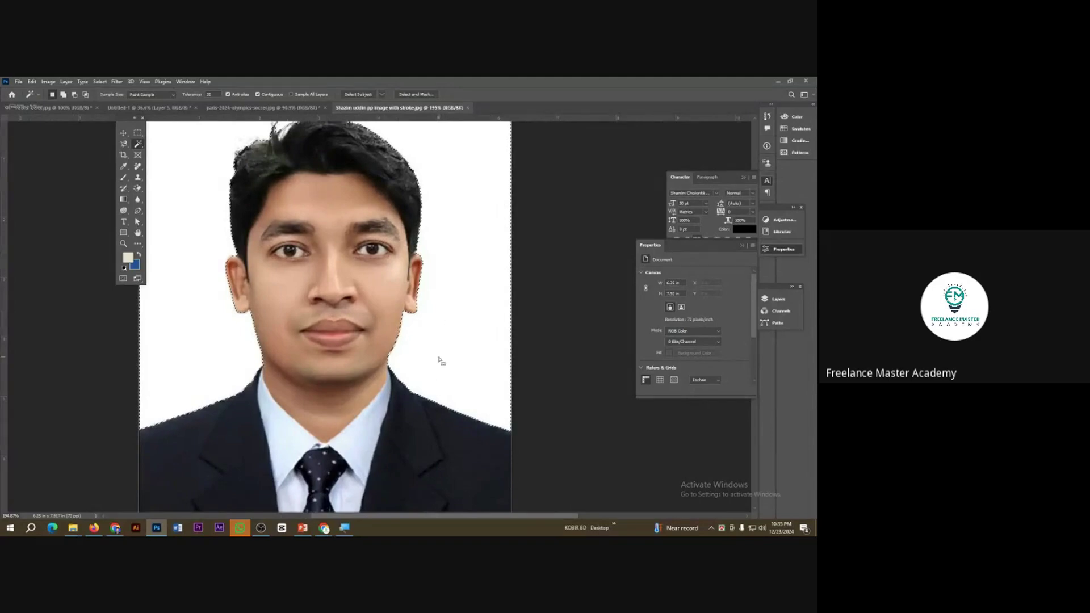
scroll(448, 357, "up", 2)
scroll(448, 357, "up", 1)
scroll(483, 247, "down", 3)
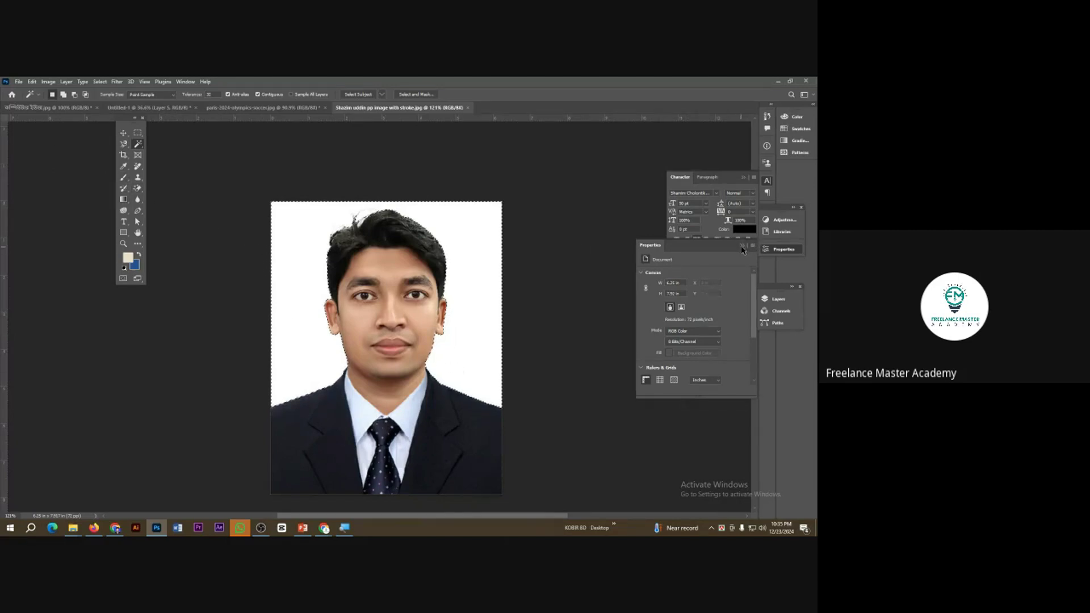
Collapse the Properties panel, deselect and select the photo's white background again with the Magic Wand Tool.
left_click_drag(731, 238, 727, 268)
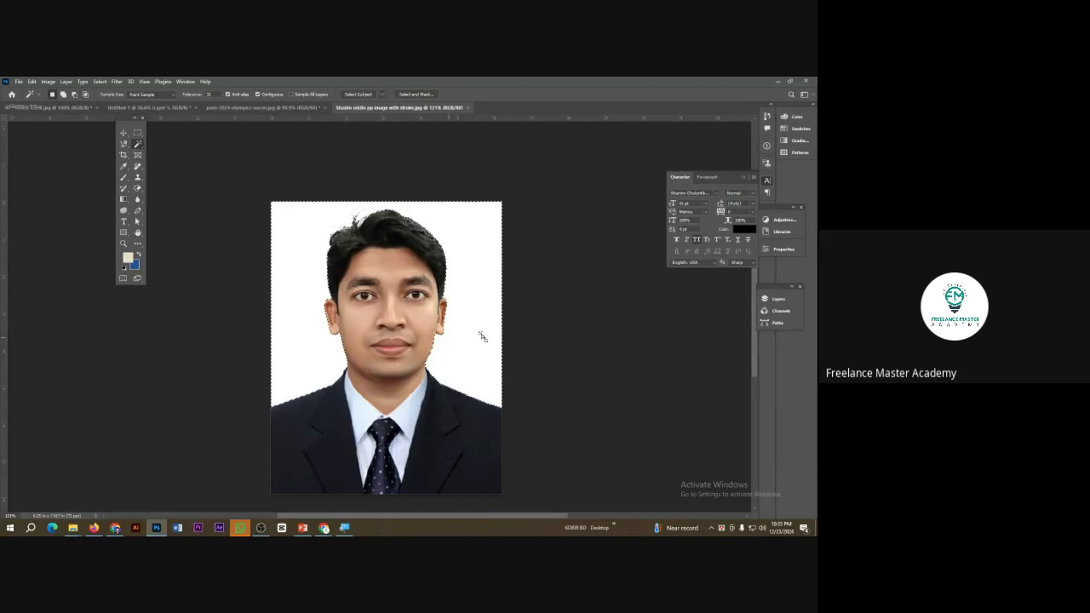
left_click(463, 263)
left_click(437, 426)
key("ctrl+d")
left_click(484, 322)
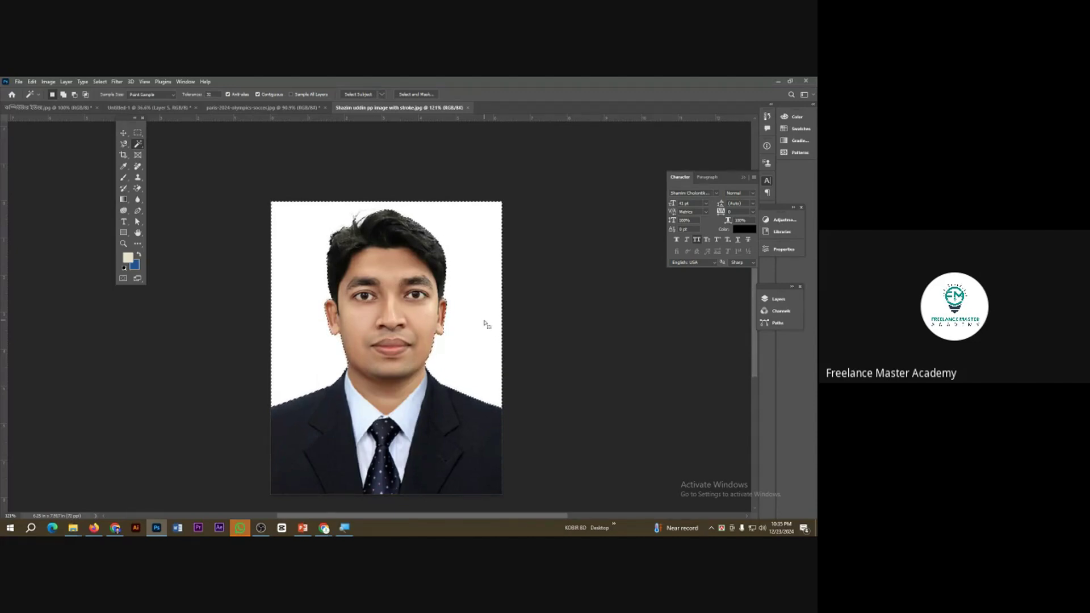
Pick the Magic Wand Tool from the selection tool group again and clear the selection on the passport photo.
right_click(137, 144)
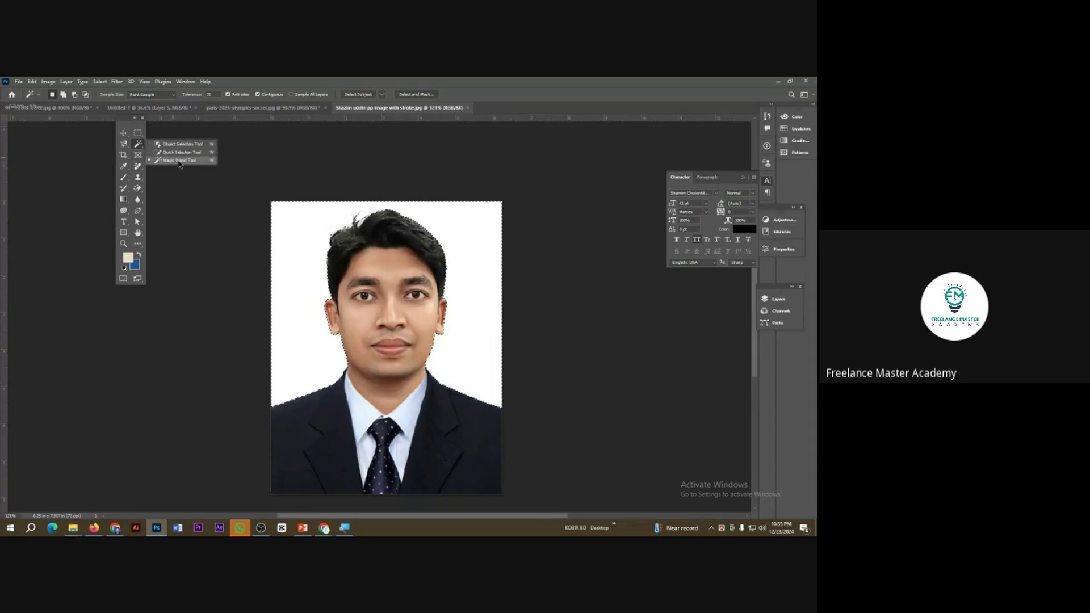
left_click(179, 161)
left_click(263, 453)
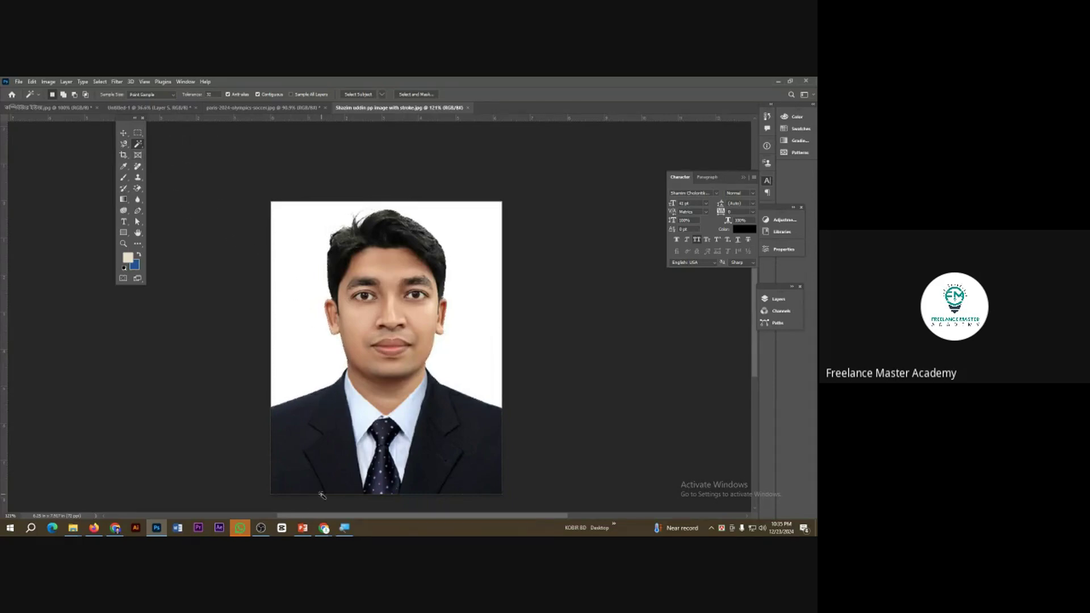
Switch to the Chrome window, search Google for "shape" in the new tab and show the image results.
mouse_move(323, 528)
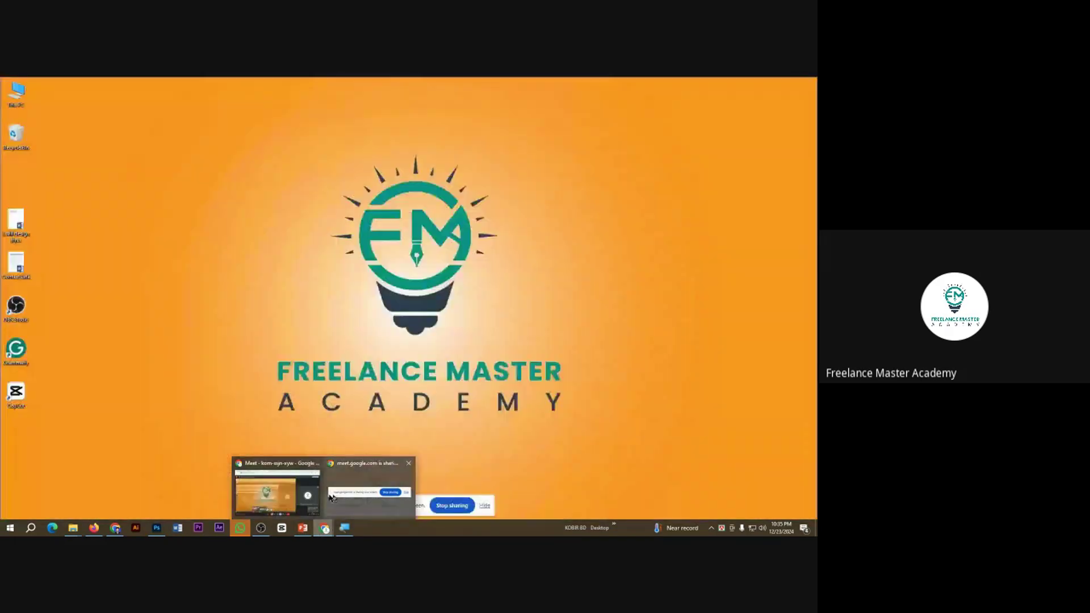
left_click(301, 494)
left_click(427, 86)
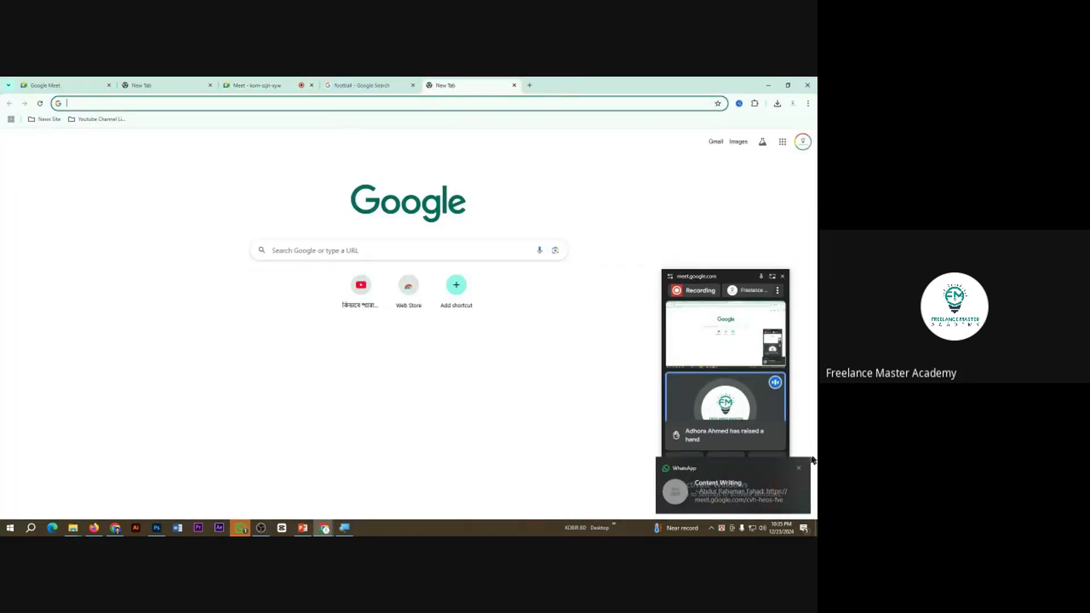
left_click(182, 101)
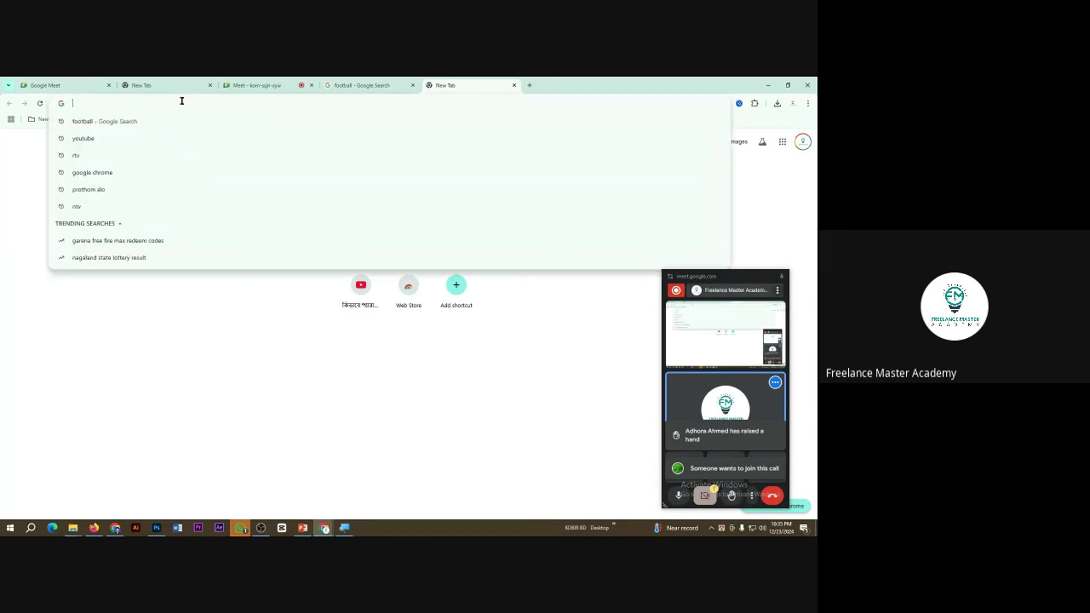
type("shape")
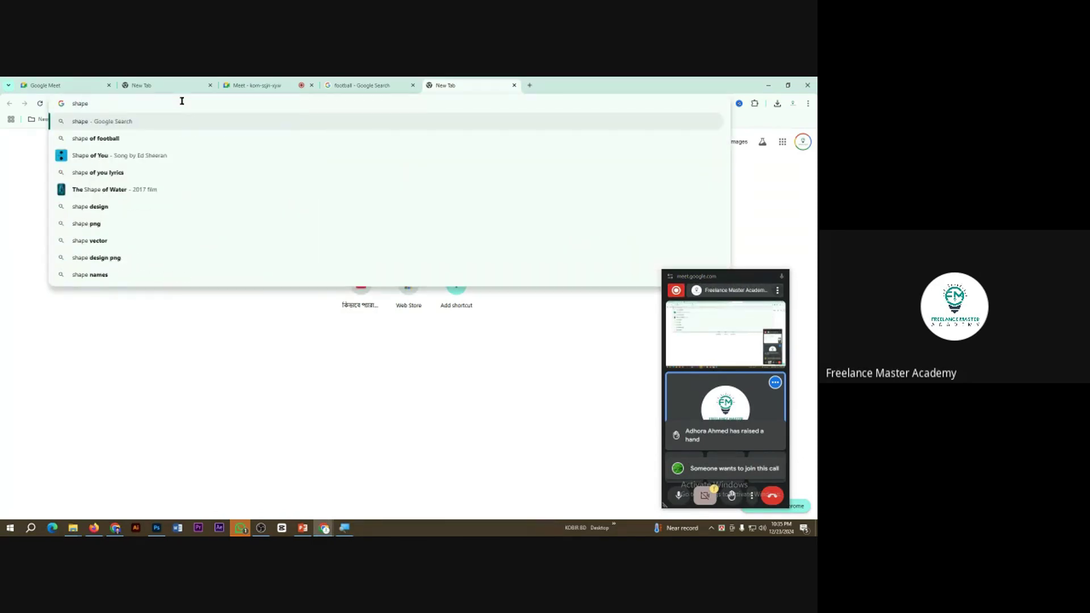
key("Return")
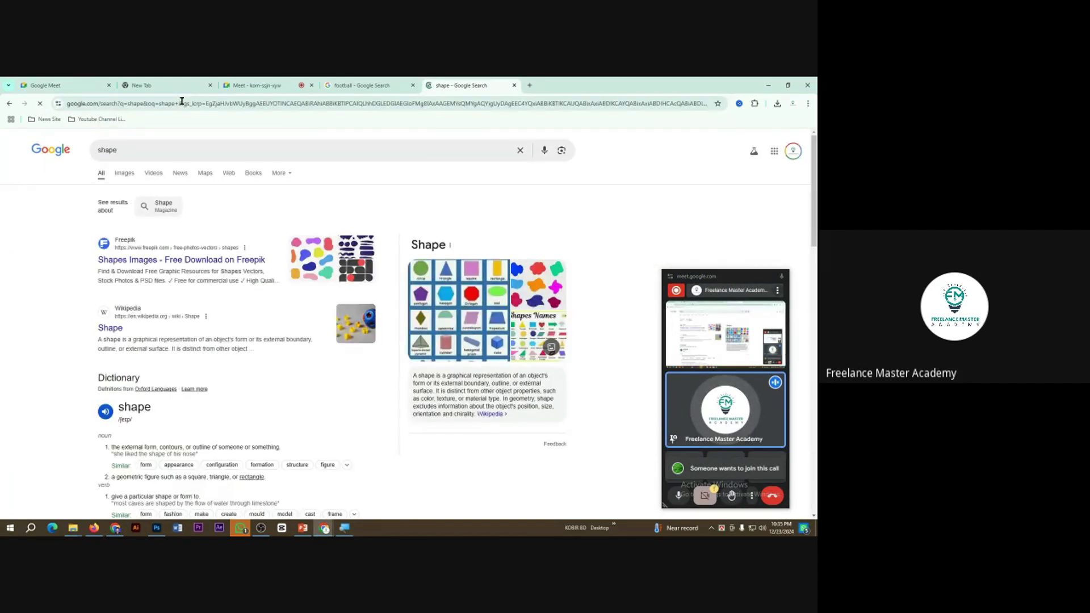
left_click(120, 174)
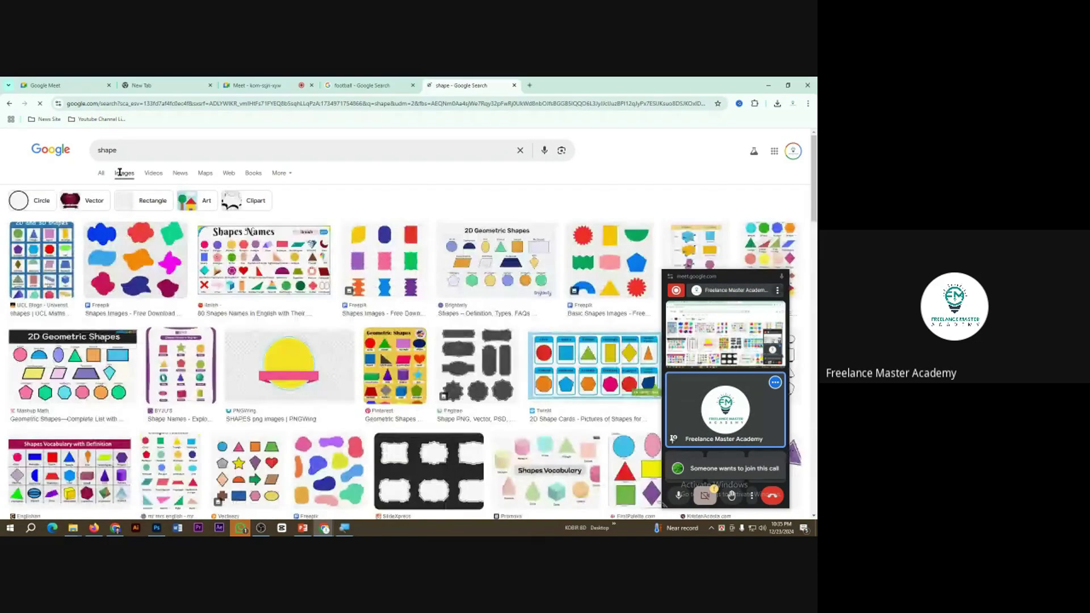
Open the Freepik preview of colourful blob shapes from the image results and copy the image.
left_click(122, 273)
right_click(565, 316)
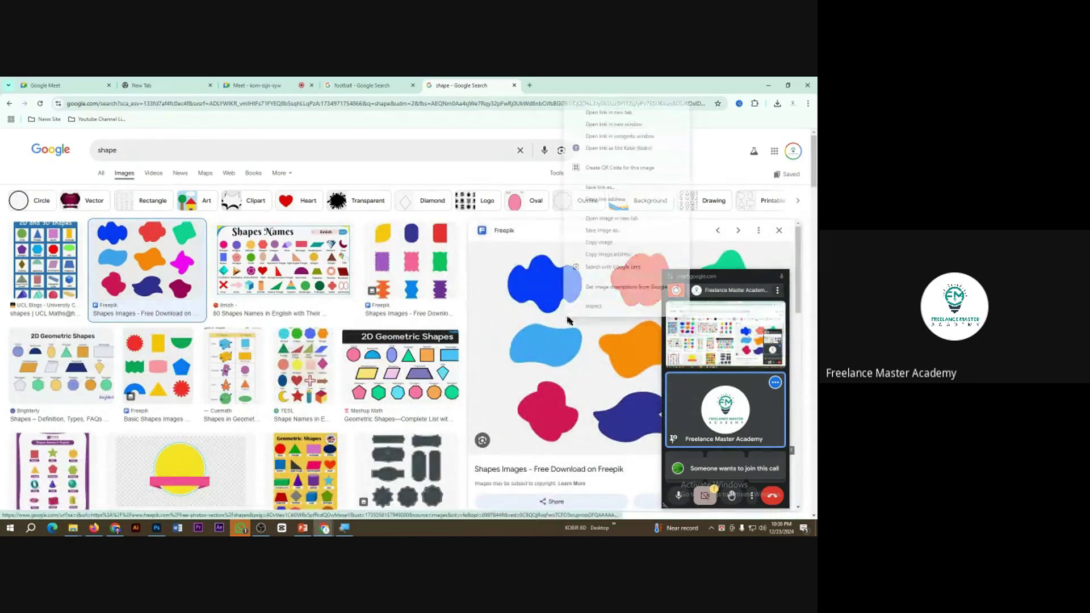
left_click(598, 242)
Switch back to Photoshop and create a new blank portrait document with the preset settings.
left_click(157, 528)
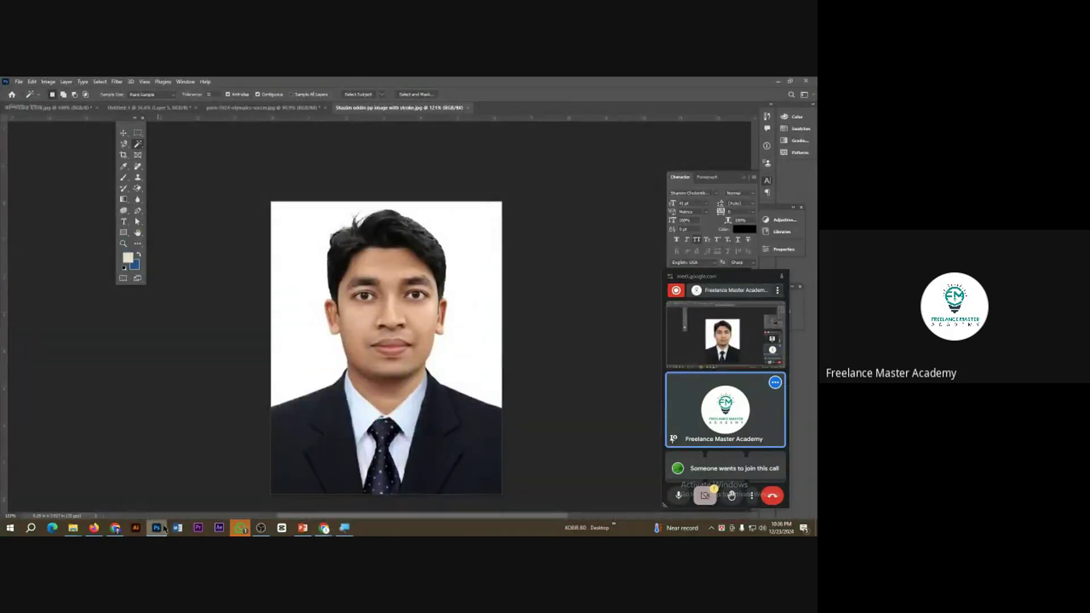
key("ctrl+n")
key("Return")
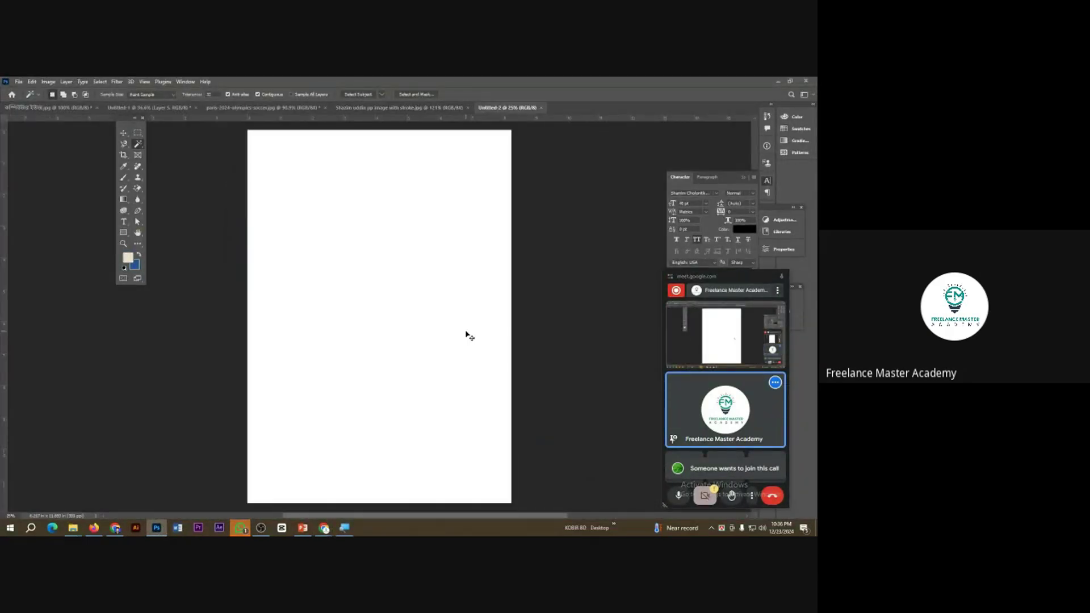
key("ctrl+o")
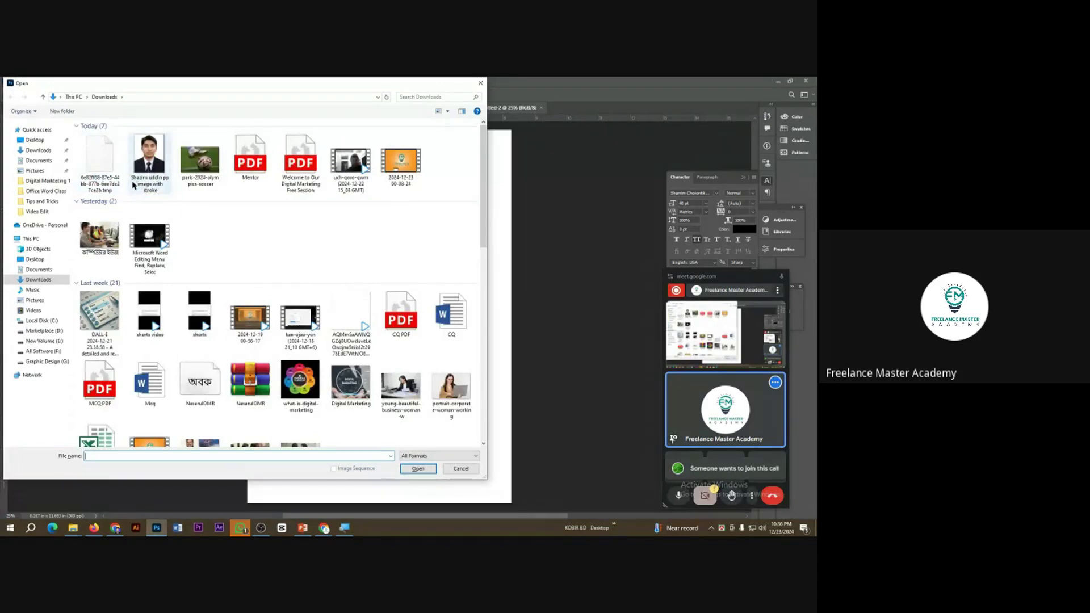
right_click(262, 207)
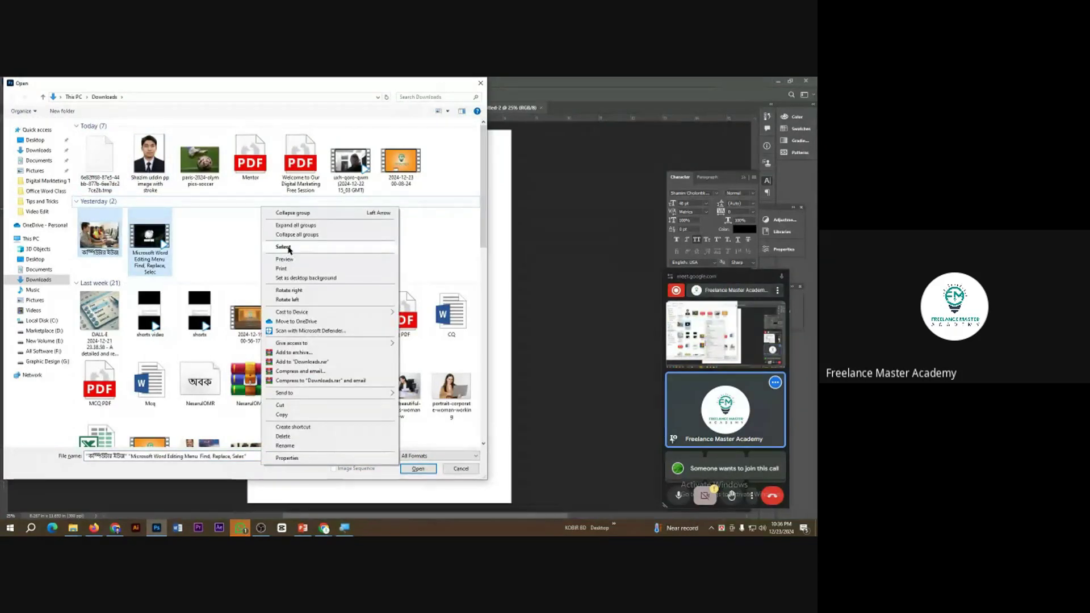
left_click(283, 249)
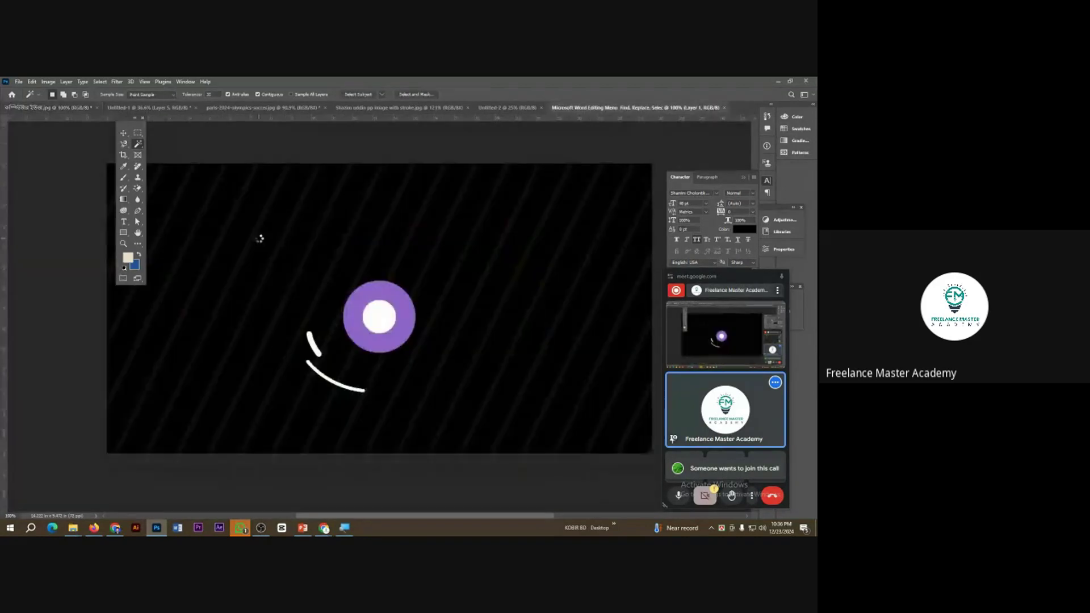
right_click(259, 241)
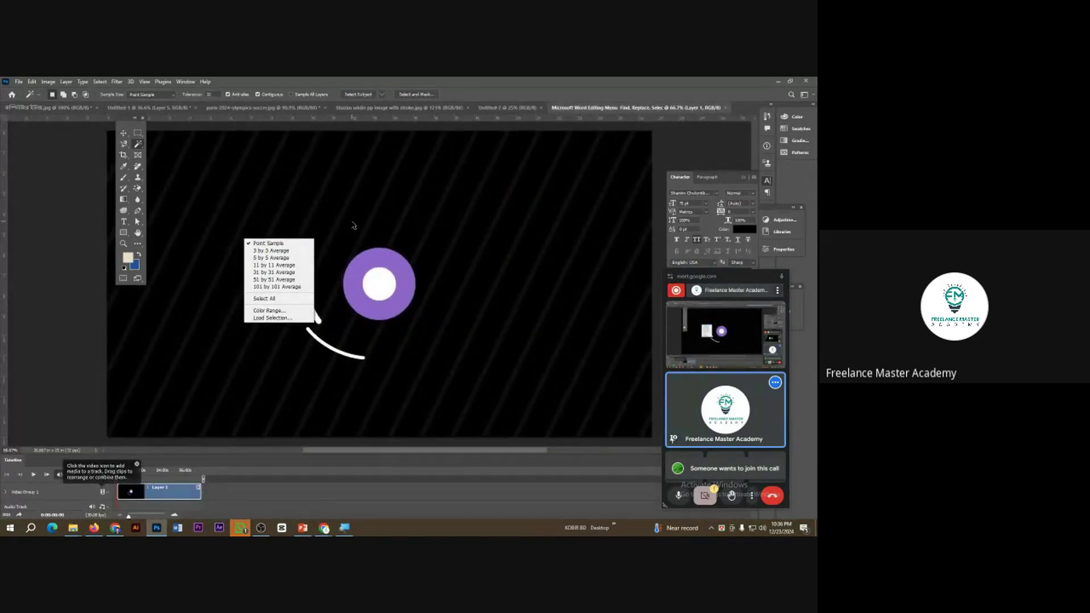
key("Escape")
key("ctrl+w")
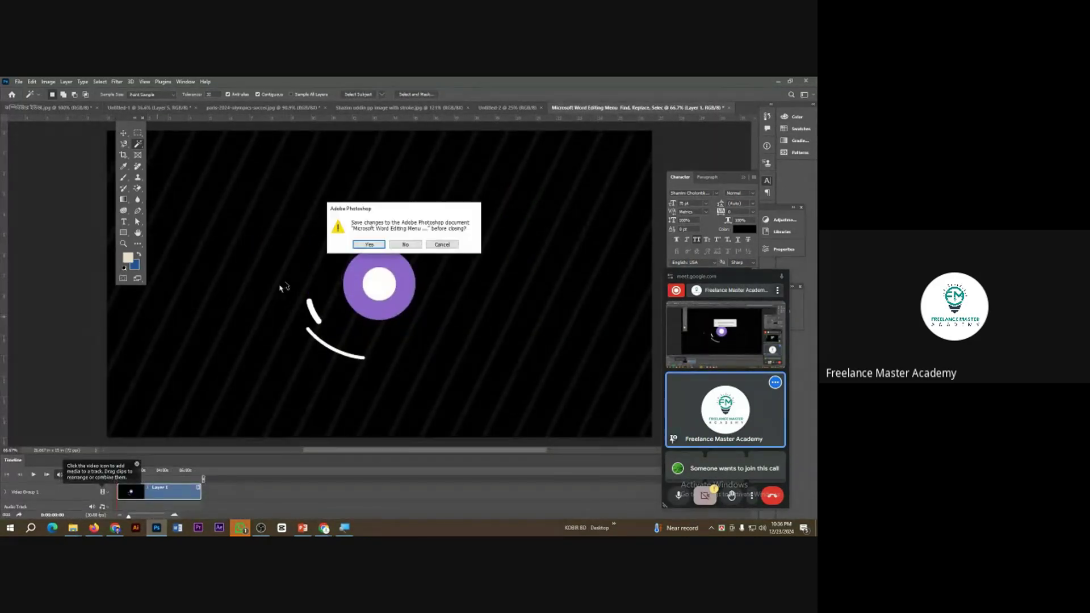
left_click(401, 245)
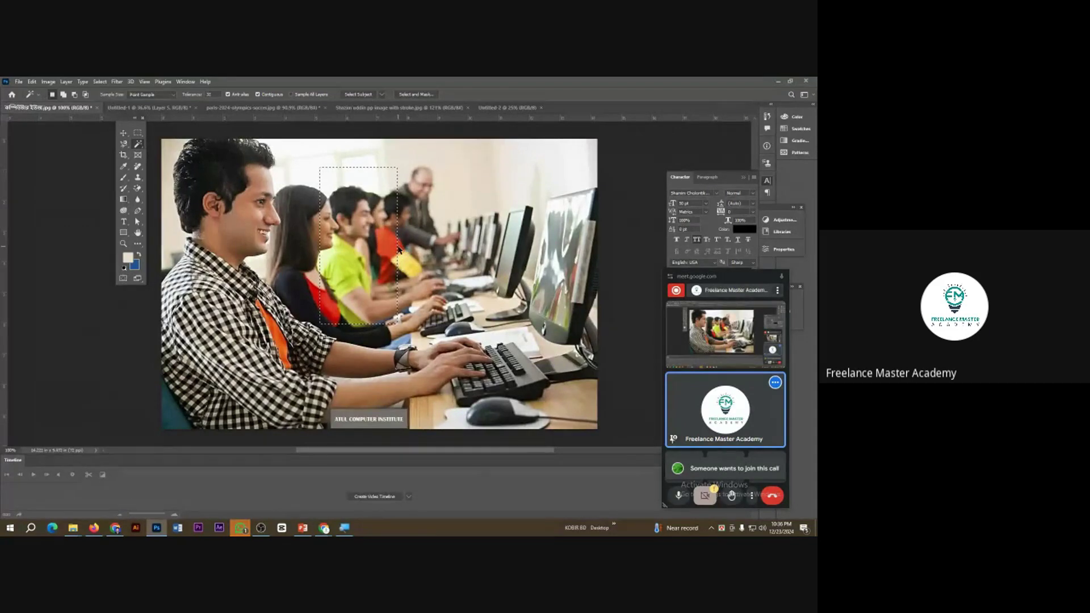
Bring up the Open dialog to choose a file from the Downloads folder.
key("ctrl+o")
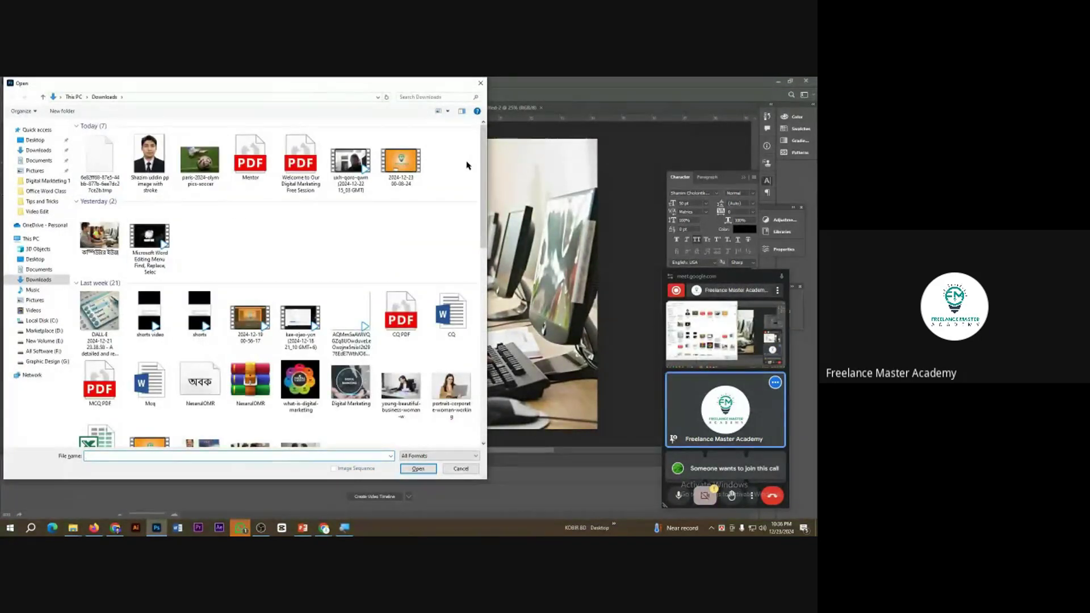
Refresh the Downloads listing, switch to Chrome's shape image search, and cancel the open image-saving dialog.
right_click(464, 163)
left_click(485, 195)
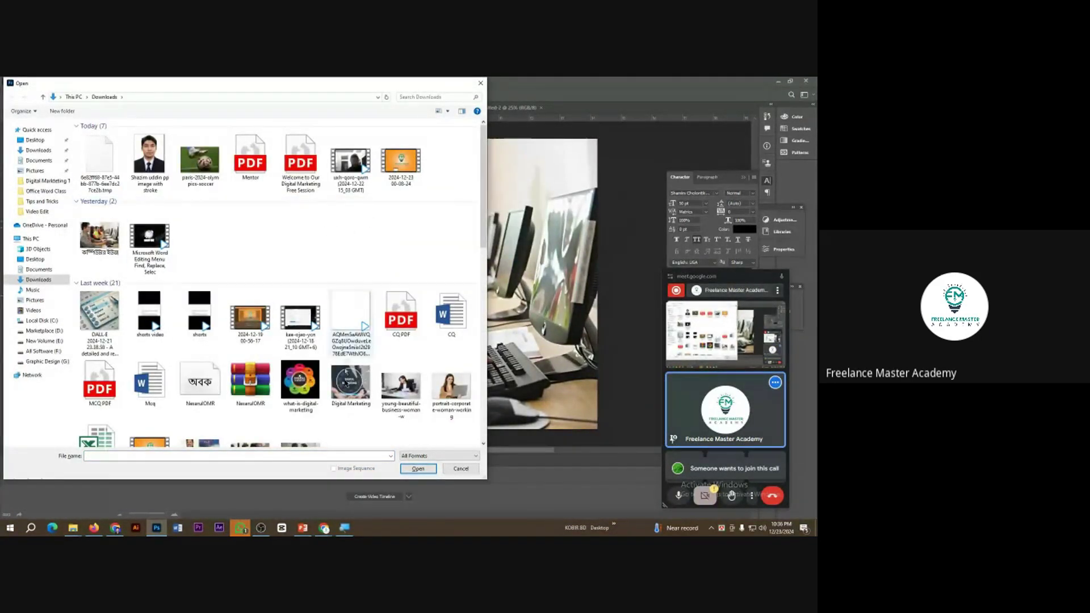
mouse_move(324, 527)
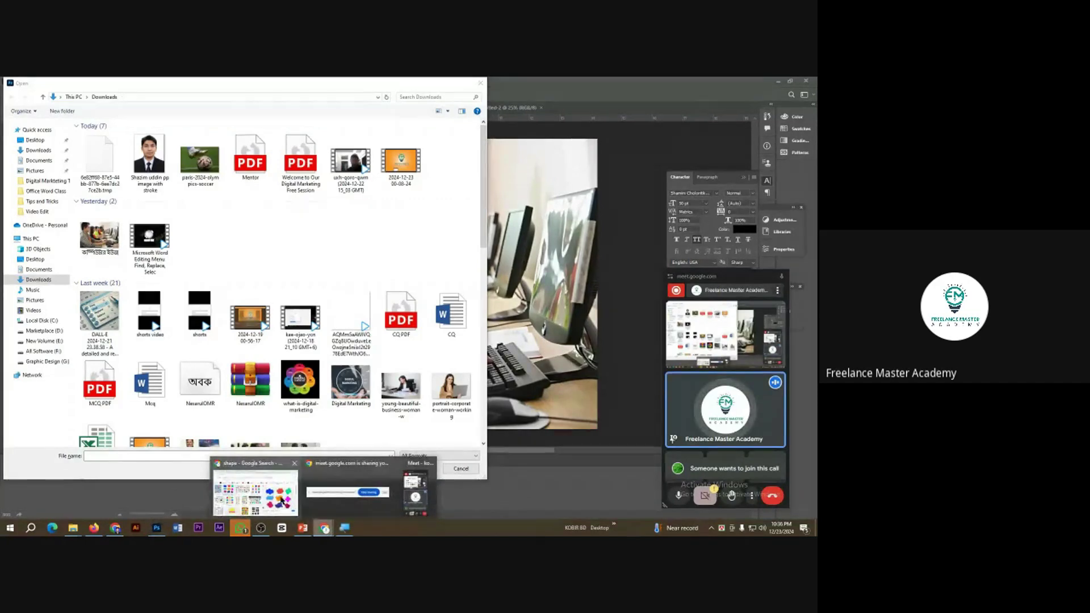
left_click(278, 451)
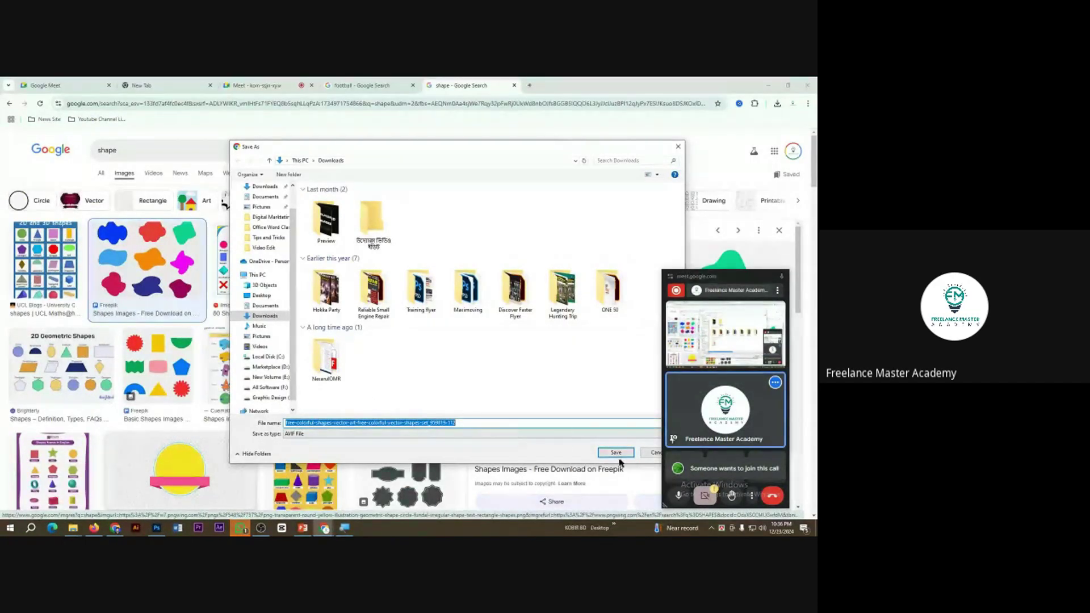
left_click(652, 454)
right_click(517, 316)
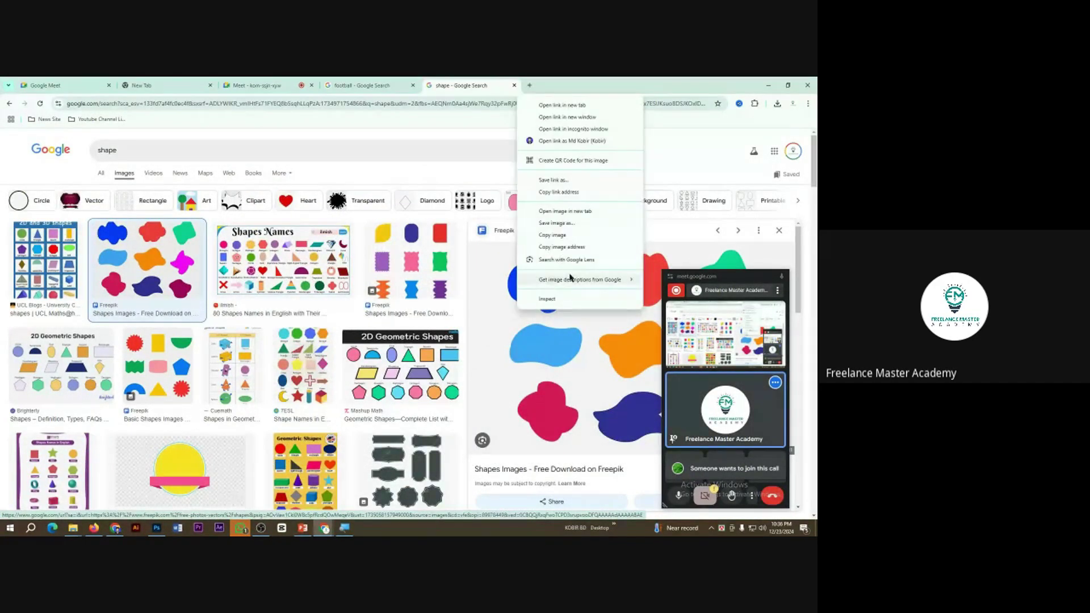
mouse_move(573, 281)
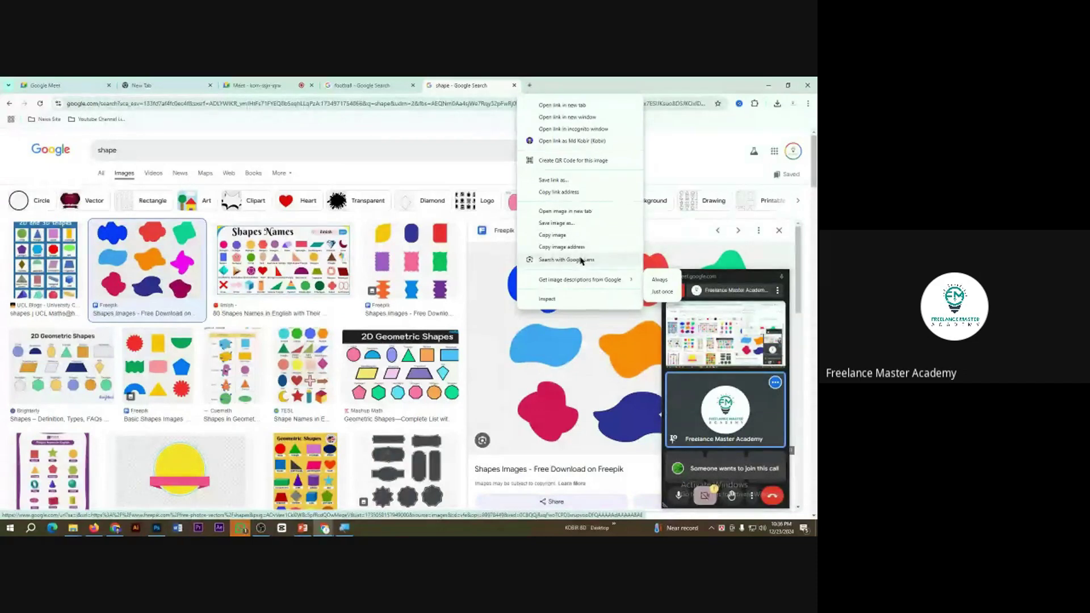
left_click(578, 224)
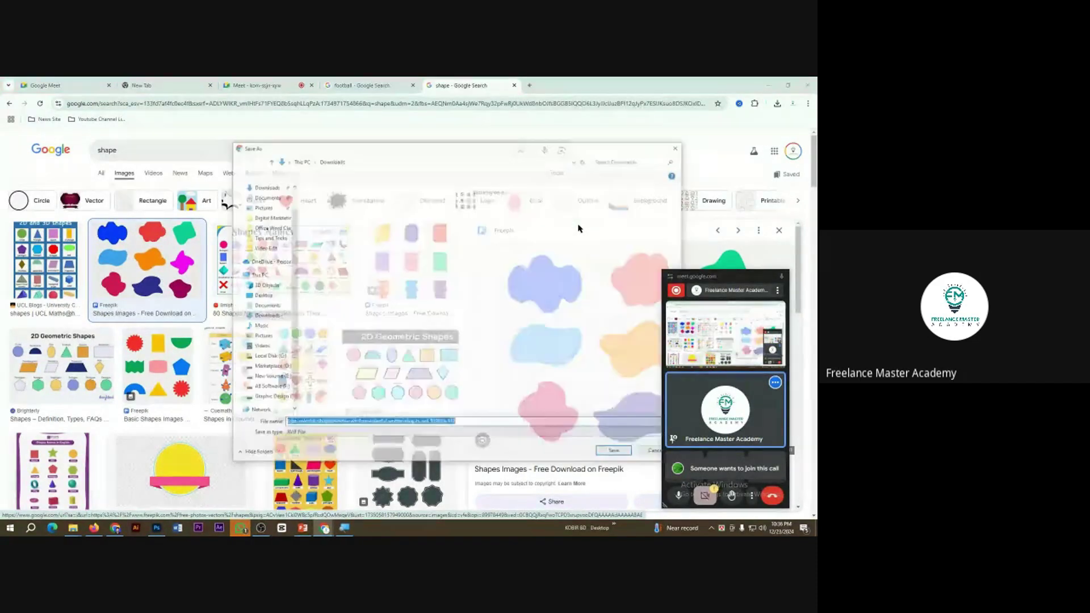
key("Escape")
Copy the Freepik coloured shapes preview image, return to Photoshop, and cancel opening a file.
right_click(563, 227)
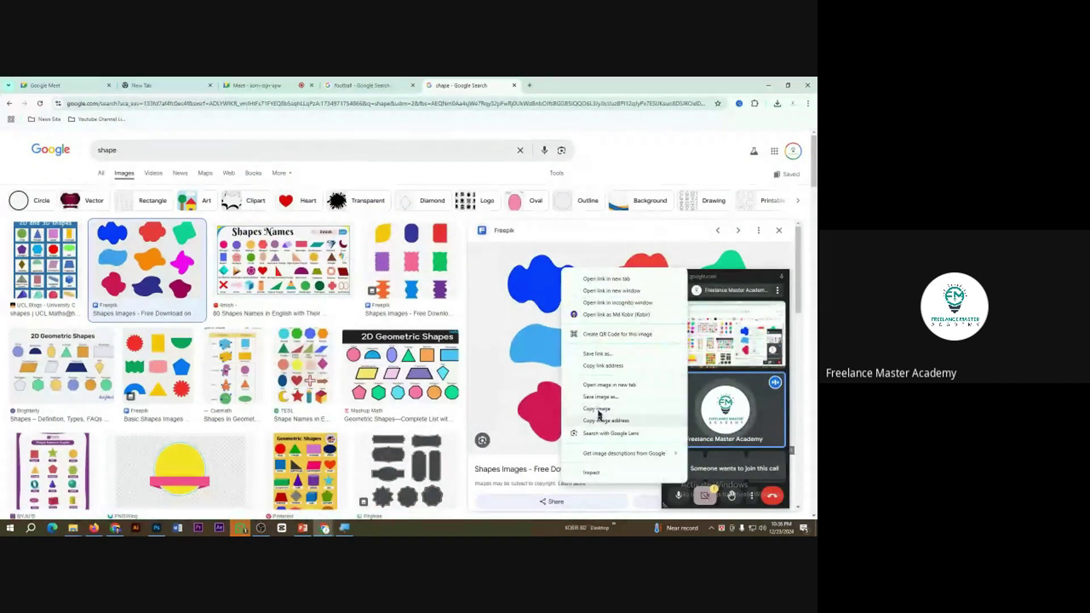
left_click(590, 385)
left_click(156, 528)
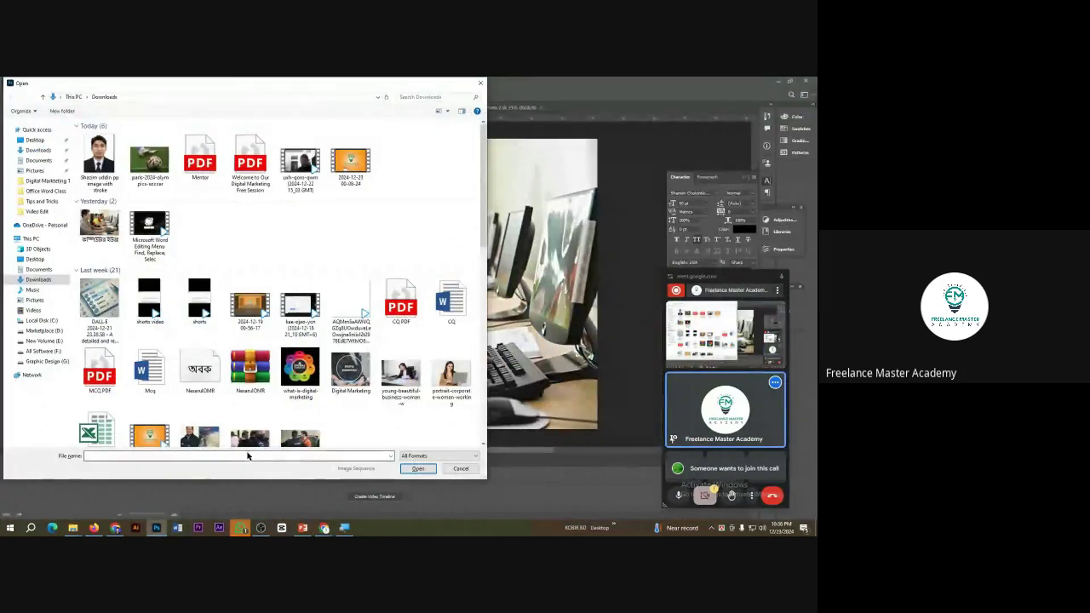
left_click(454, 469)
Create a new document from the copied image, paste the shapes into it, and close the floating meeting window.
key("ctrl+n")
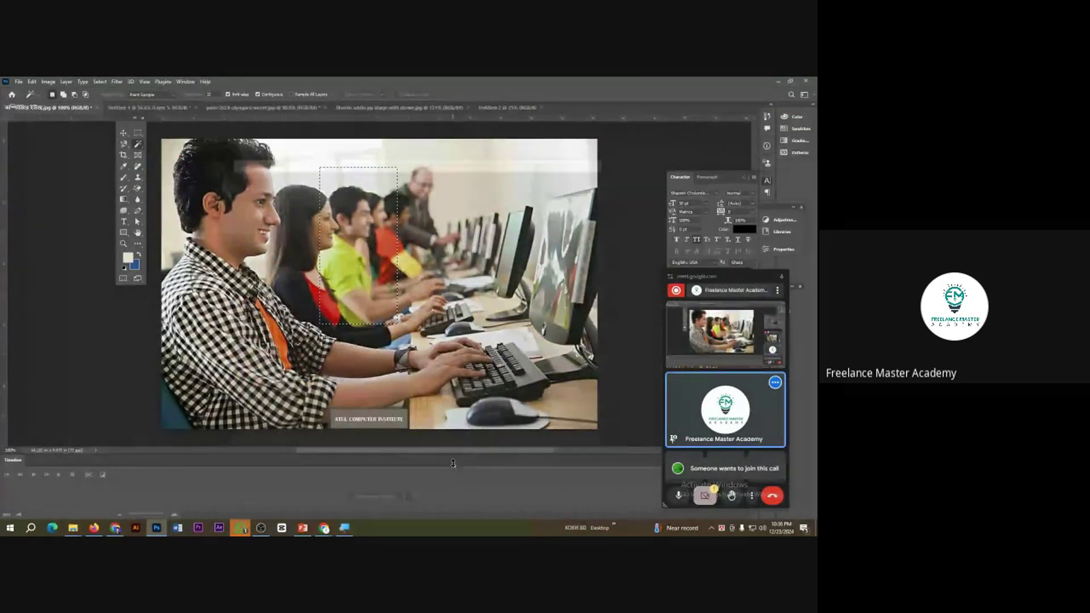
key("Return")
key("ctrl+v")
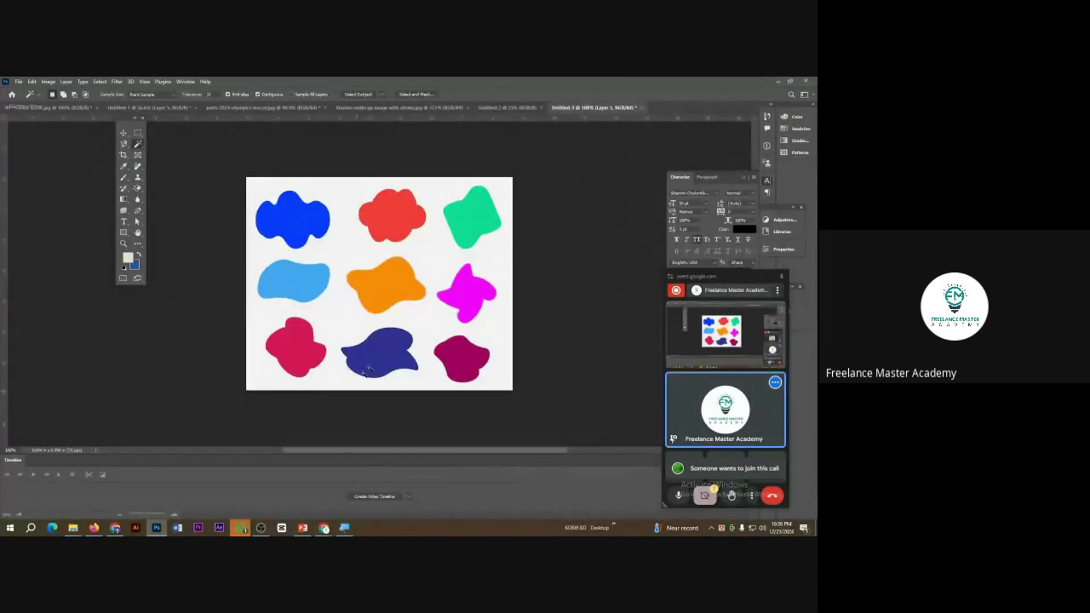
scroll(363, 372, "up", 1)
scroll(392, 334, "up", 1)
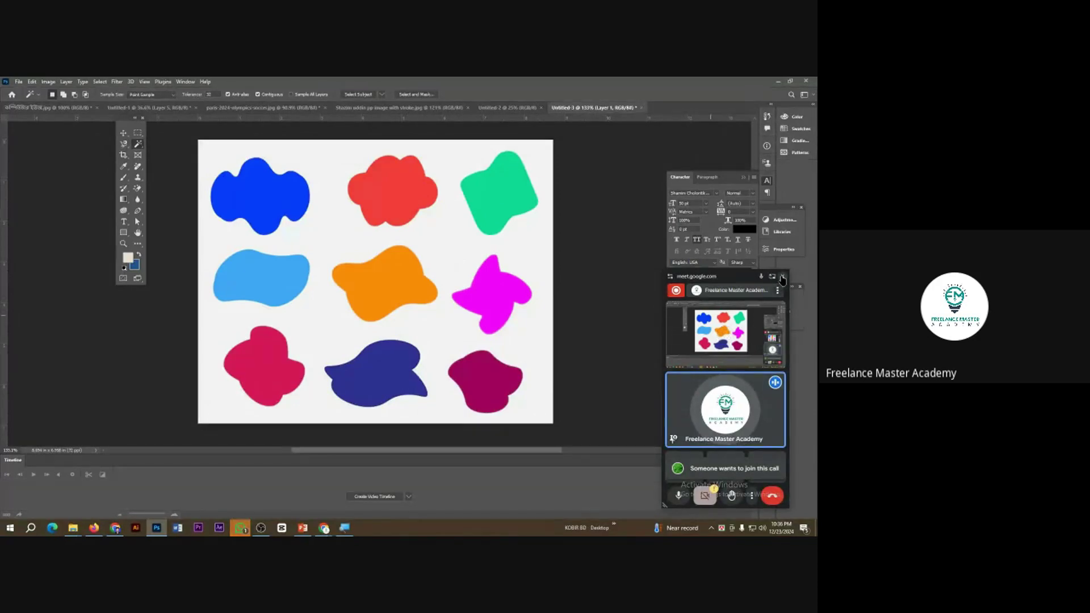
left_click(781, 277)
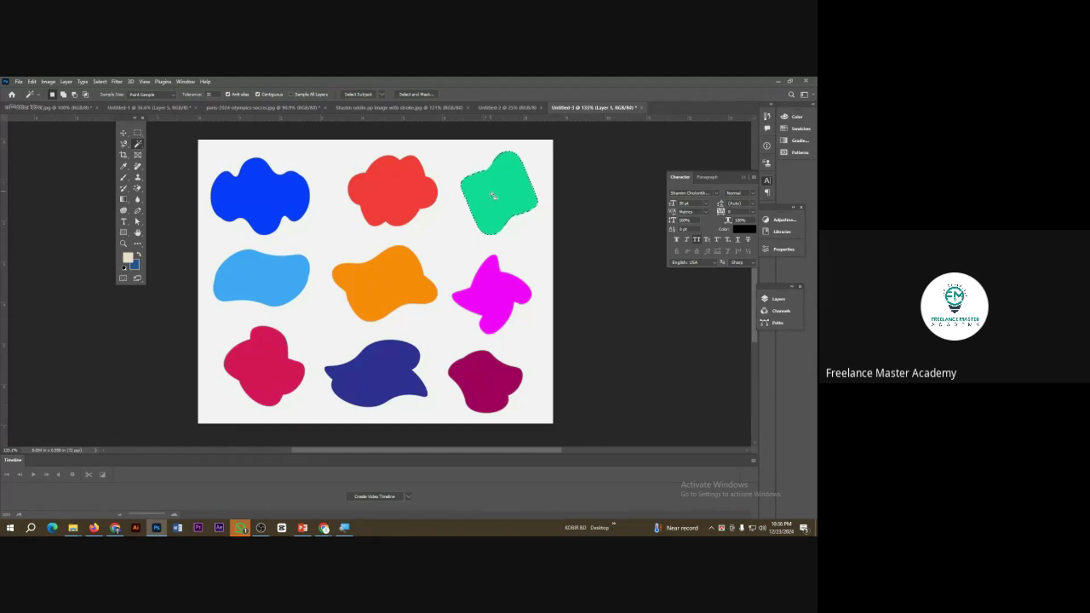
Select the blue, orange and red shapes one after another with the Magic Wand tool.
left_click(248, 207)
left_click(391, 296)
left_click(397, 302)
left_click(391, 196)
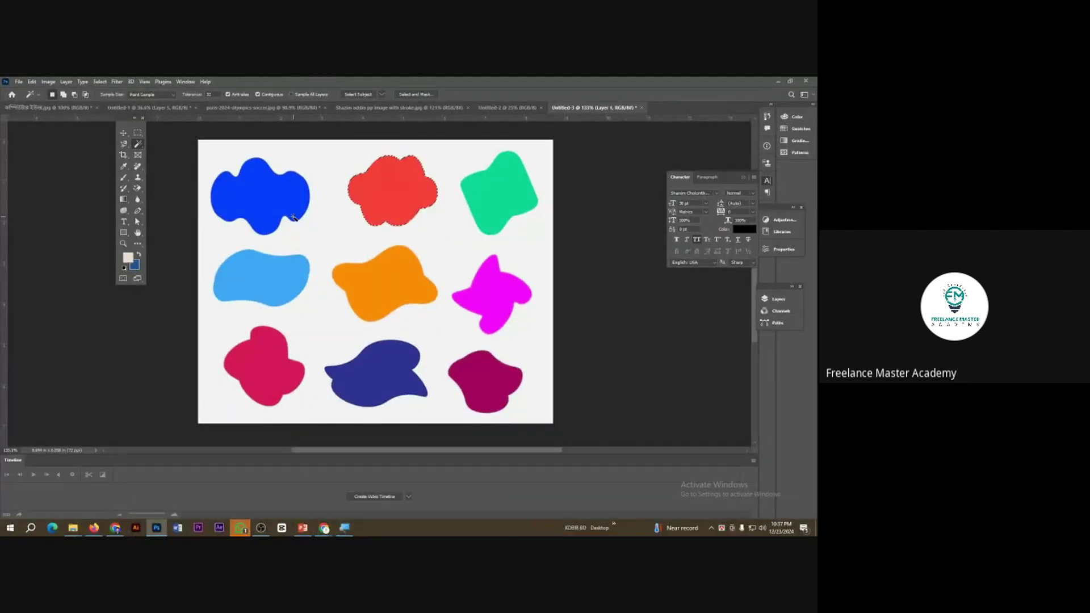
Add the remaining coloured shapes to the red shape's selection with the Magic Wand tool.
key("shift")
left_click(492, 291, "shift")
left_click(389, 293, "shift")
left_click(260, 287, "shift")
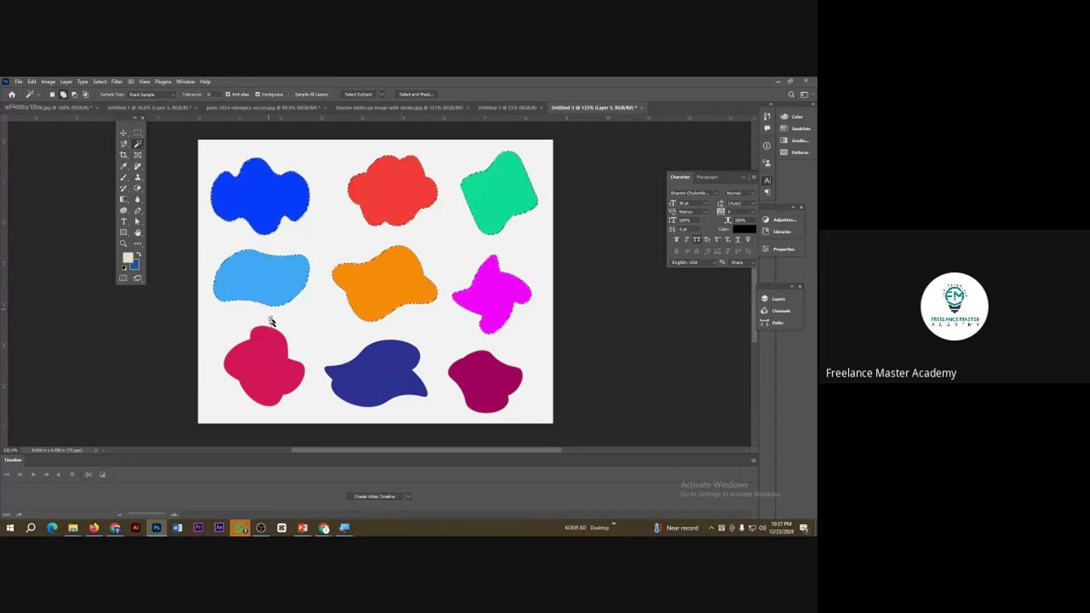
left_click(269, 363, "shift")
left_click(355, 377, "shift")
Move the selected shapes into the paris-2024-olympics-soccer image and place them beside the ball below the boot.
left_click(123, 133)
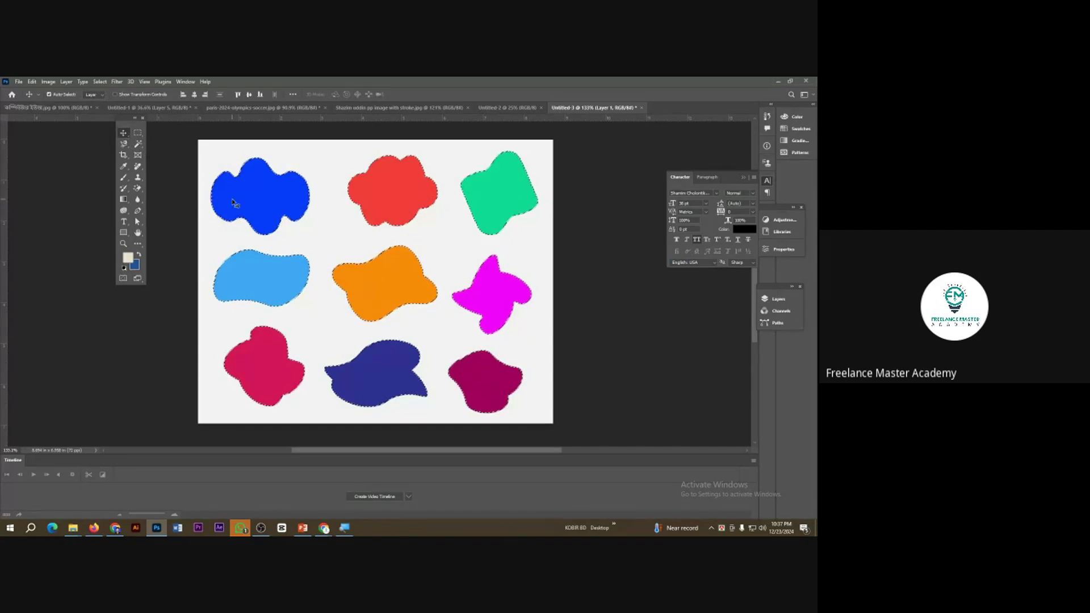
left_click_drag(261, 205, 235, 112)
left_click_drag(467, 267, 227, 287)
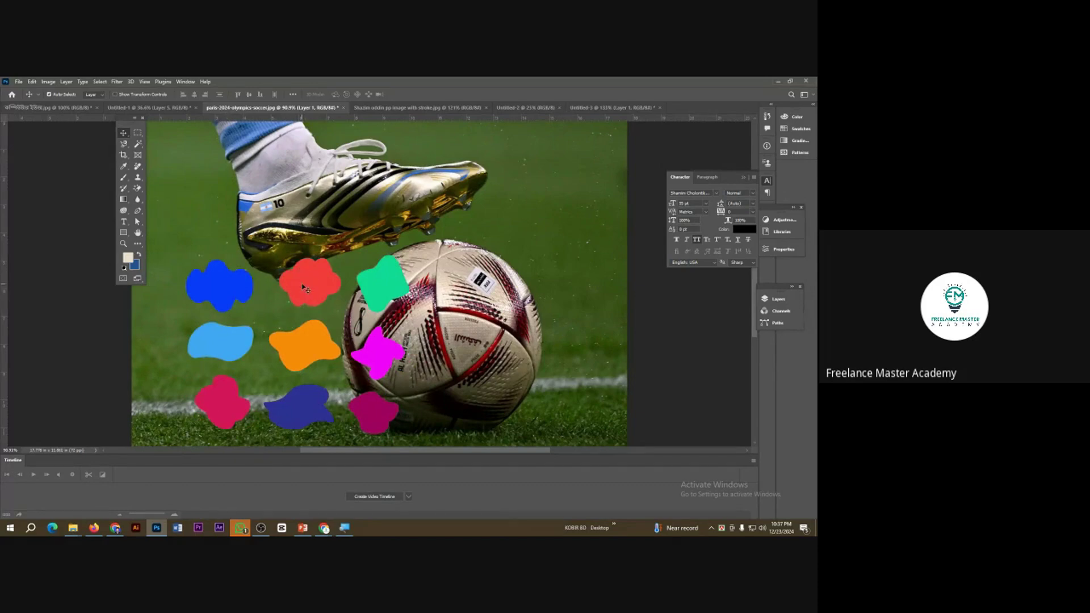
Return to the shapes document and subtract the red, green, orange and magenta shapes from the selection with the Magic Wand.
left_click(610, 108)
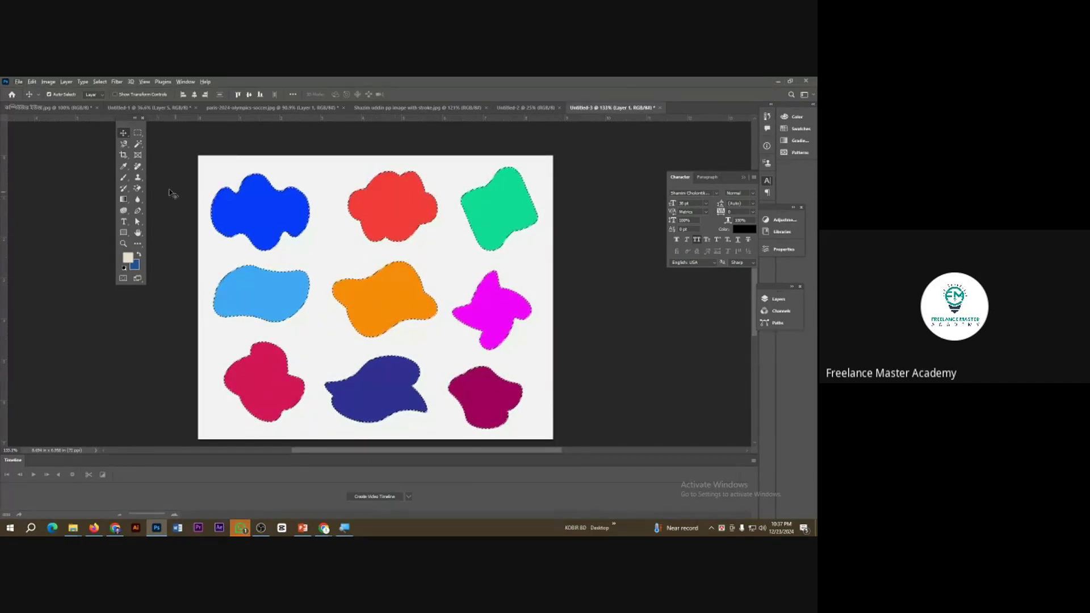
left_click(143, 145)
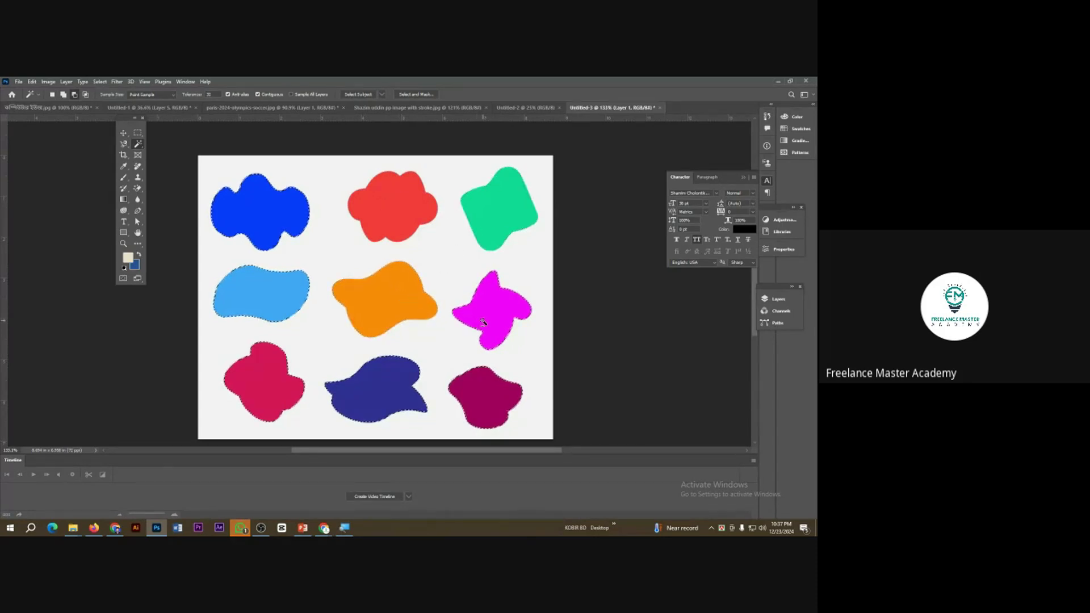
key("alt")
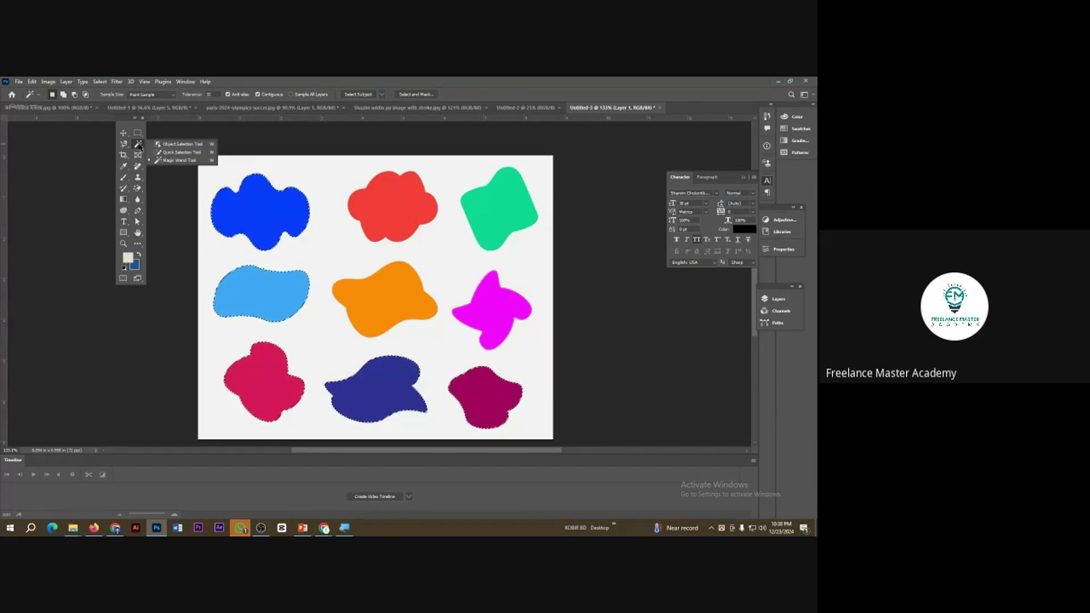
Start a new selection on the red shape with the Quick Selection tool and add the other eight shapes.
key("shift+w")
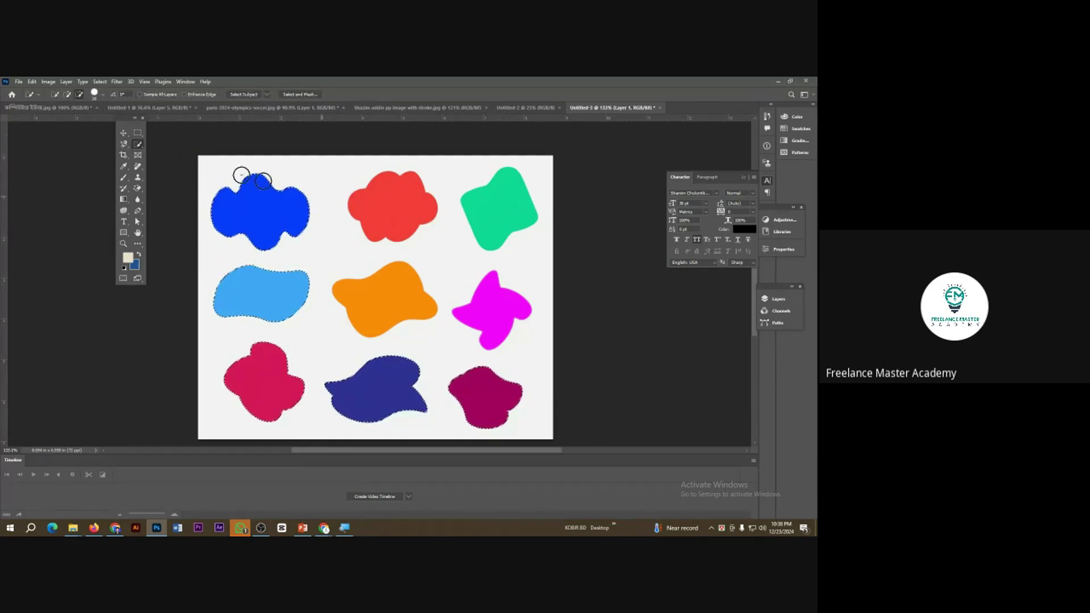
left_click(55, 94)
mouse_move(444, 217)
left_mouse_down()
mouse_move(395, 203)
mouse_move(428, 219)
left_mouse_up()
left_click_drag(382, 288, 364, 299)
left_click_drag(490, 300, 487, 322)
left_click(483, 400)
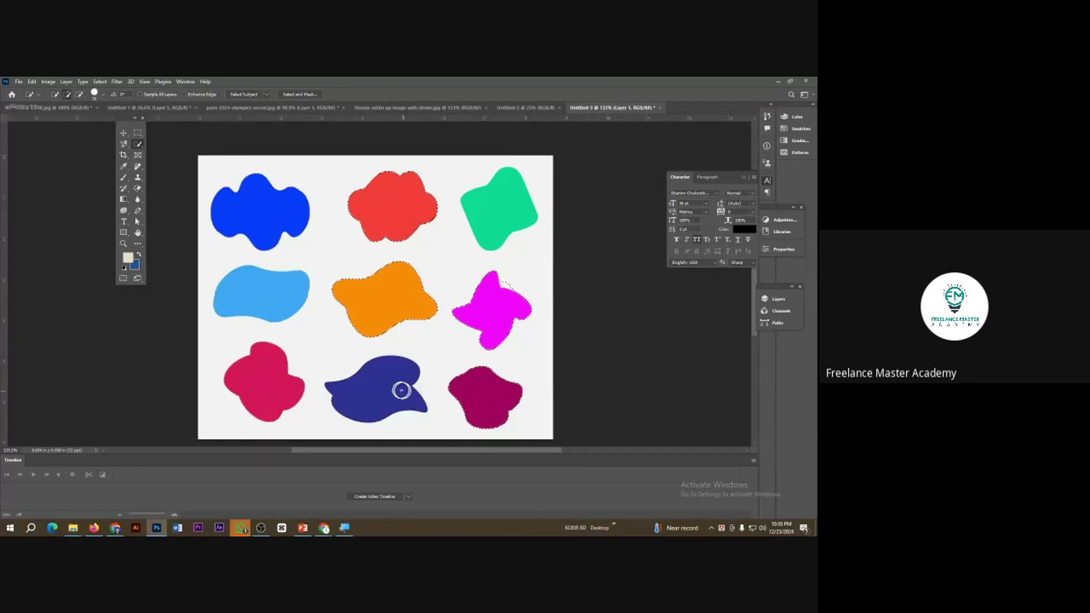
left_click_drag(401, 386, 369, 394)
left_click_drag(267, 381, 257, 372)
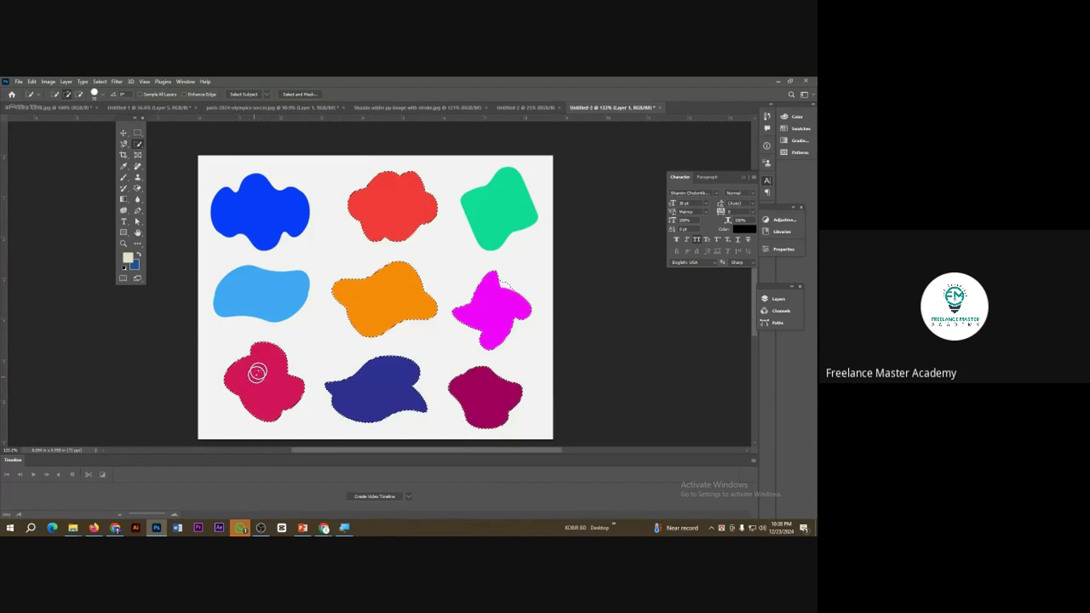
left_click(268, 301)
left_click(254, 201)
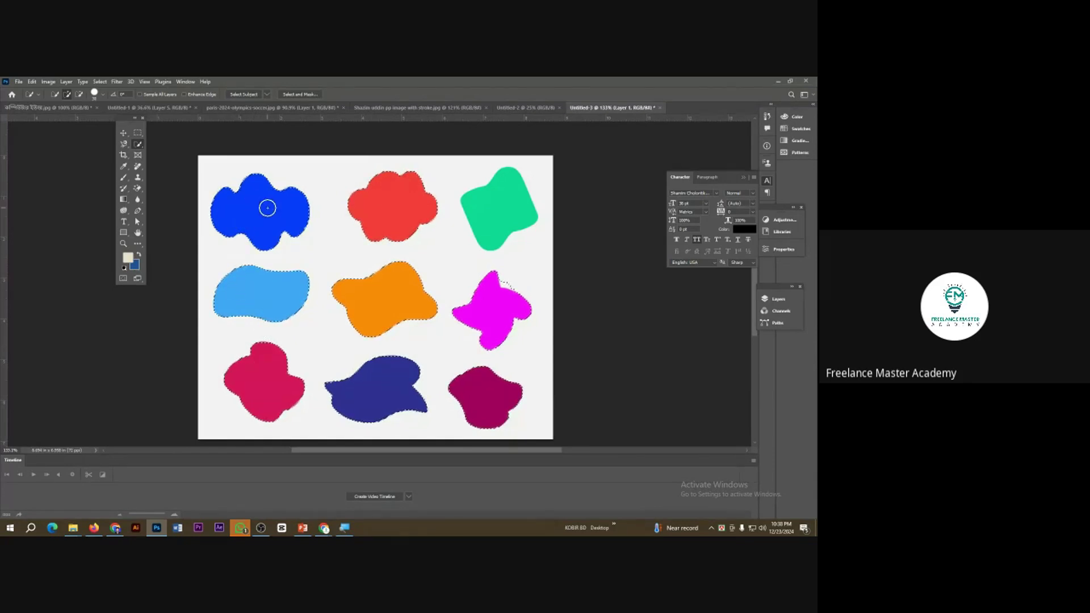
left_click(499, 214)
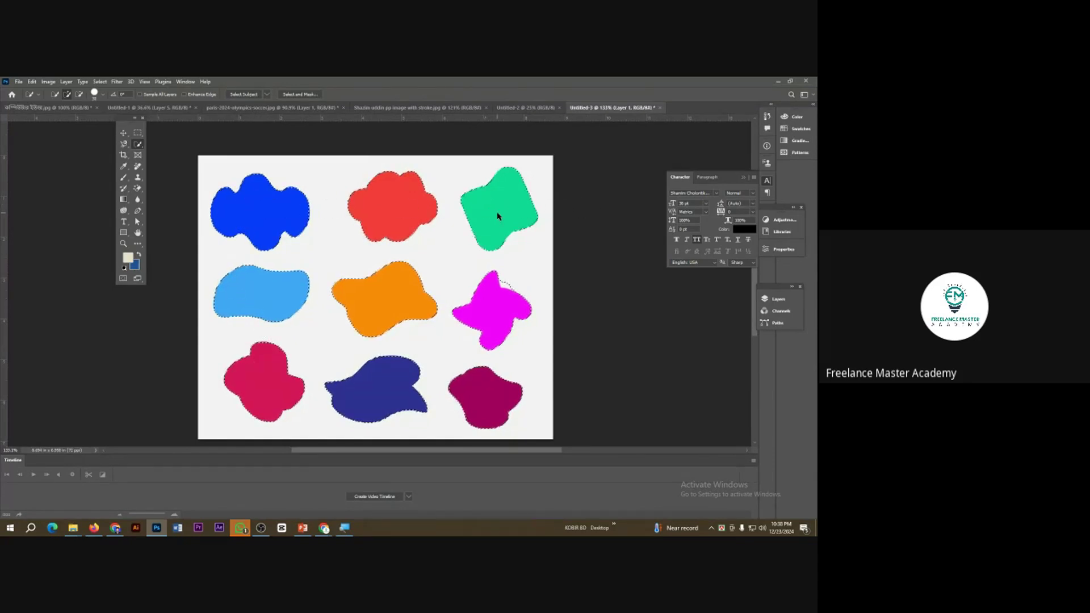
right_click(138, 144)
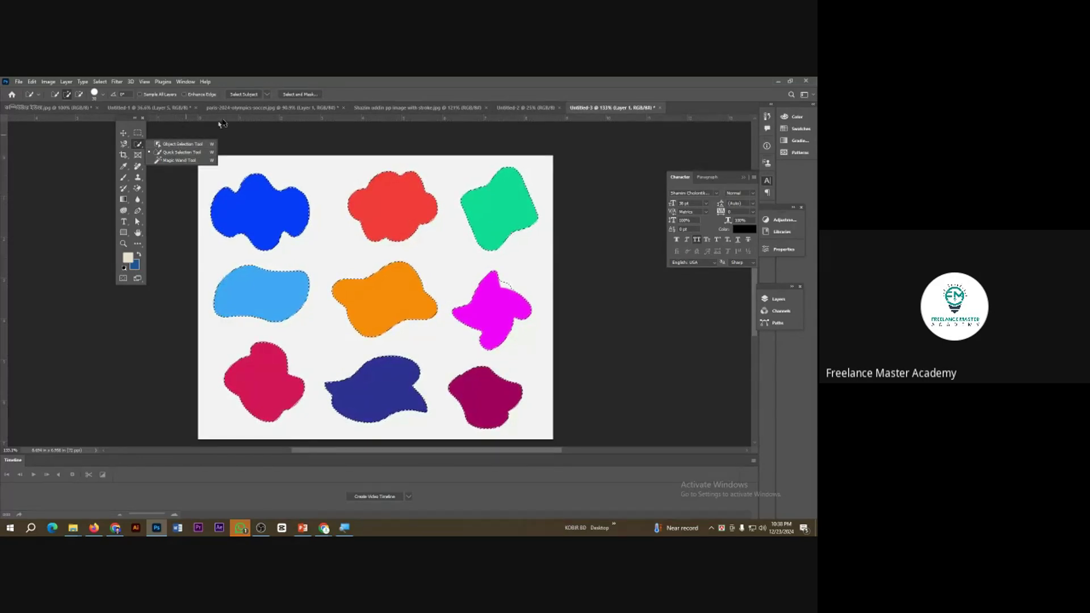
Switch to the soccer image, undo the placement of the coloured shapes, and clear any selection.
left_click(417, 107)
left_click(232, 108)
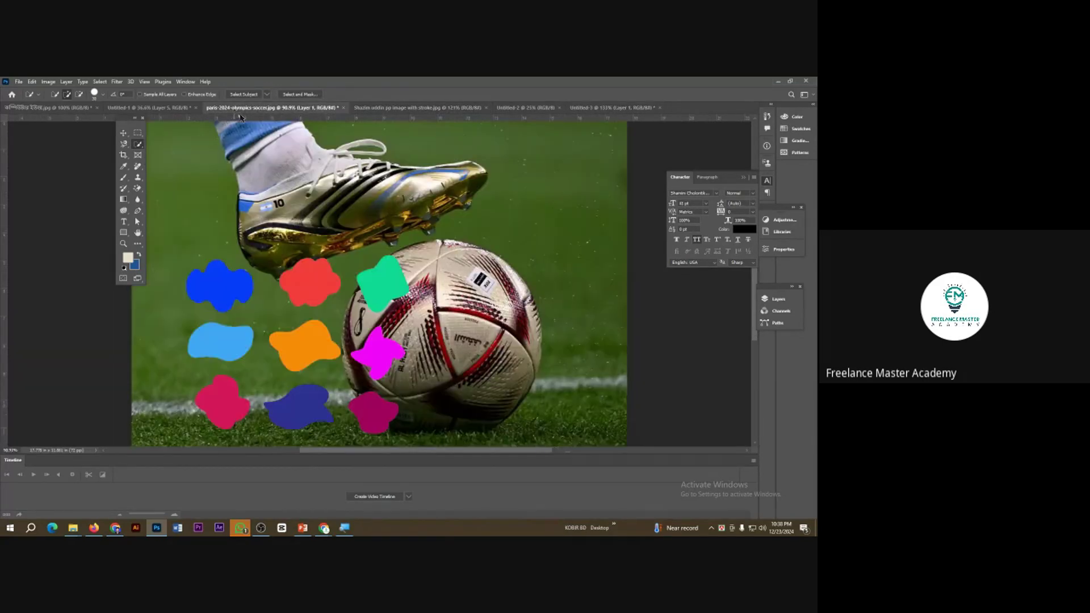
key("ctrl+z")
key("ctrl+z")
key("ctrl+z")
key("ctrl+z")
key("ctrl+z")
key("ctrl+z")
key("ctrl+z")
key("ctrl+z")
key("ctrl+z")
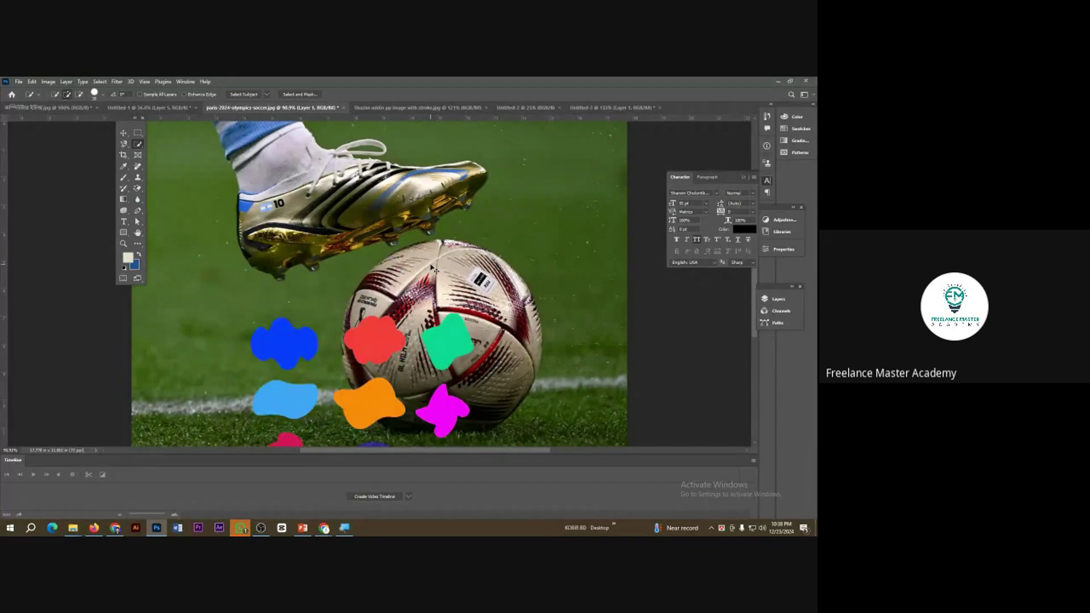
key("ctrl+d")
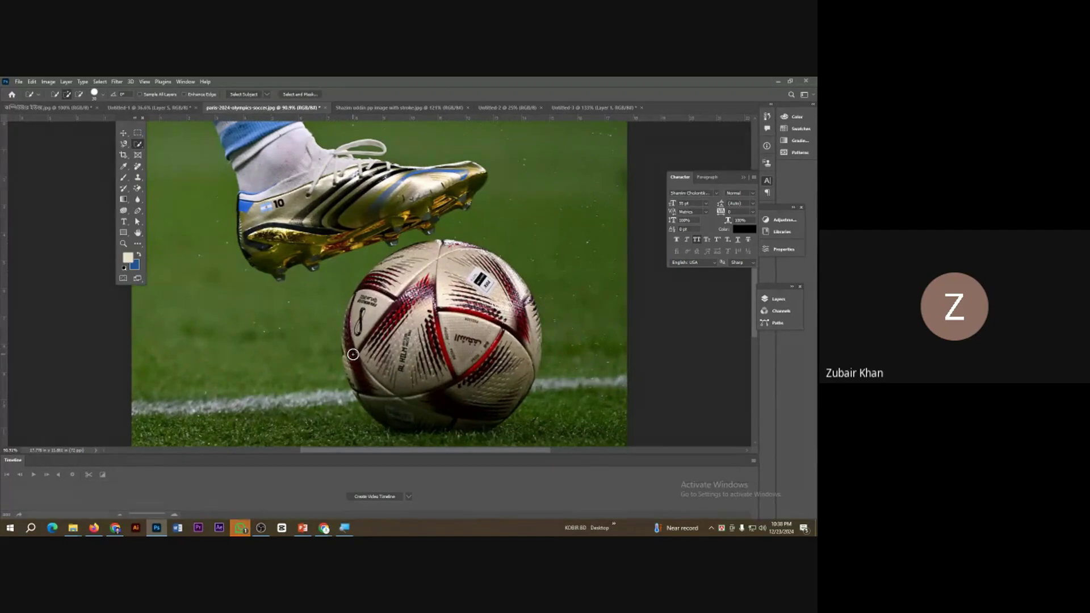
Select the whole football with the Quick Selection tool, brushing from its upper edge down to its base.
right_click(138, 147)
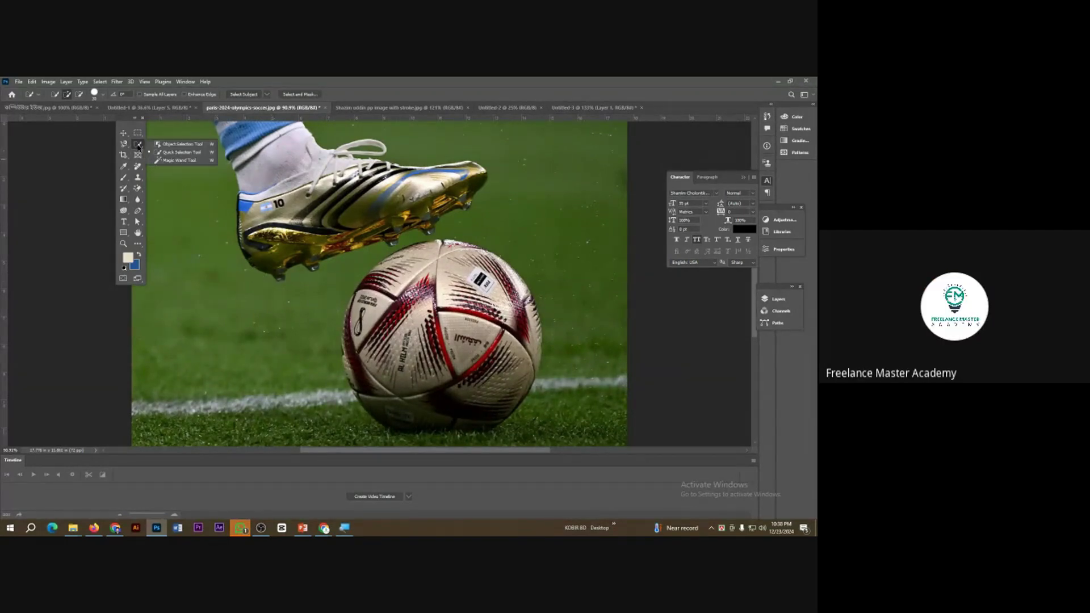
left_click(182, 153)
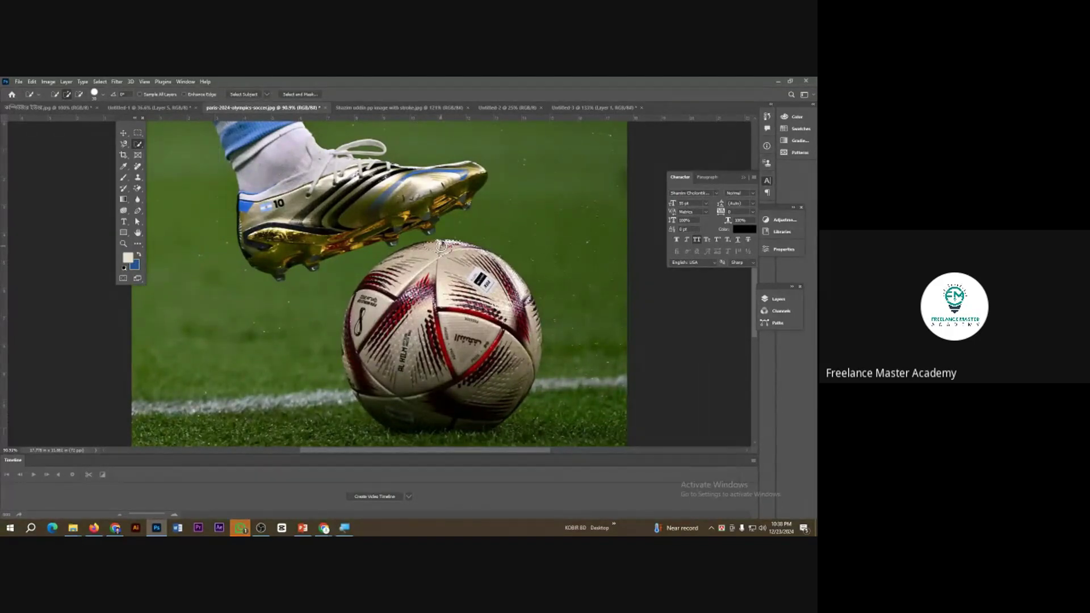
mouse_move(441, 246)
left_mouse_down()
mouse_move(503, 278)
mouse_move(520, 337)
mouse_move(530, 307)
mouse_move(517, 367)
mouse_move(501, 320)
mouse_move(496, 357)
mouse_move(471, 322)
mouse_move(488, 384)
mouse_move(468, 371)
mouse_move(470, 389)
mouse_move(413, 343)
mouse_move(382, 285)
mouse_move(364, 319)
left_mouse_up()
mouse_move(382, 272)
left_mouse_down()
mouse_move(360, 306)
mouse_move(359, 375)
left_mouse_up()
mouse_move(353, 309)
left_mouse_down()
mouse_move(353, 358)
mouse_move(419, 408)
mouse_move(455, 409)
left_mouse_up()
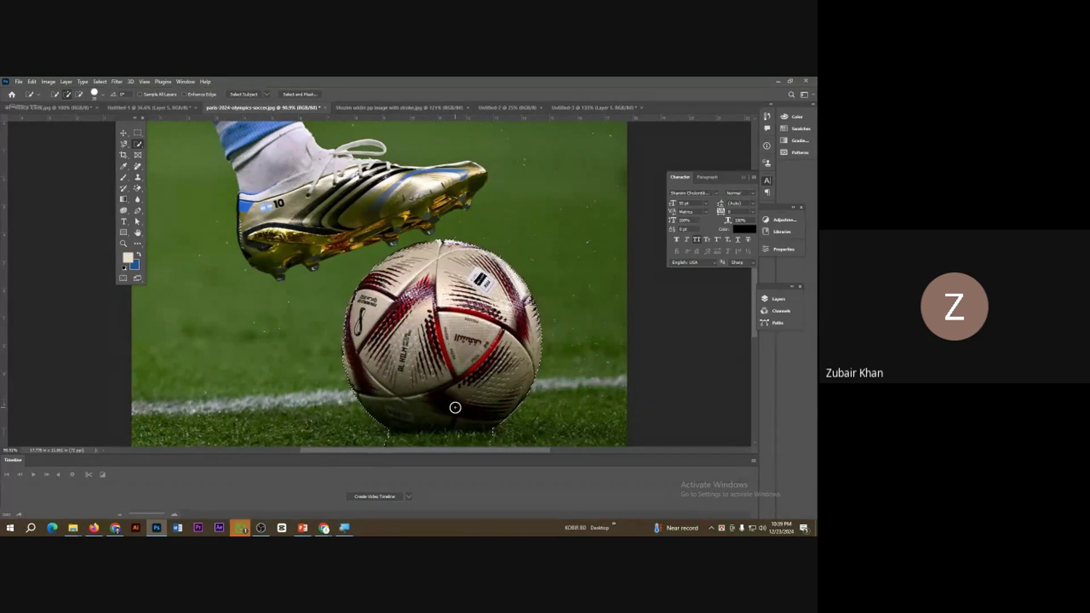
scroll(454, 400, "up", 3)
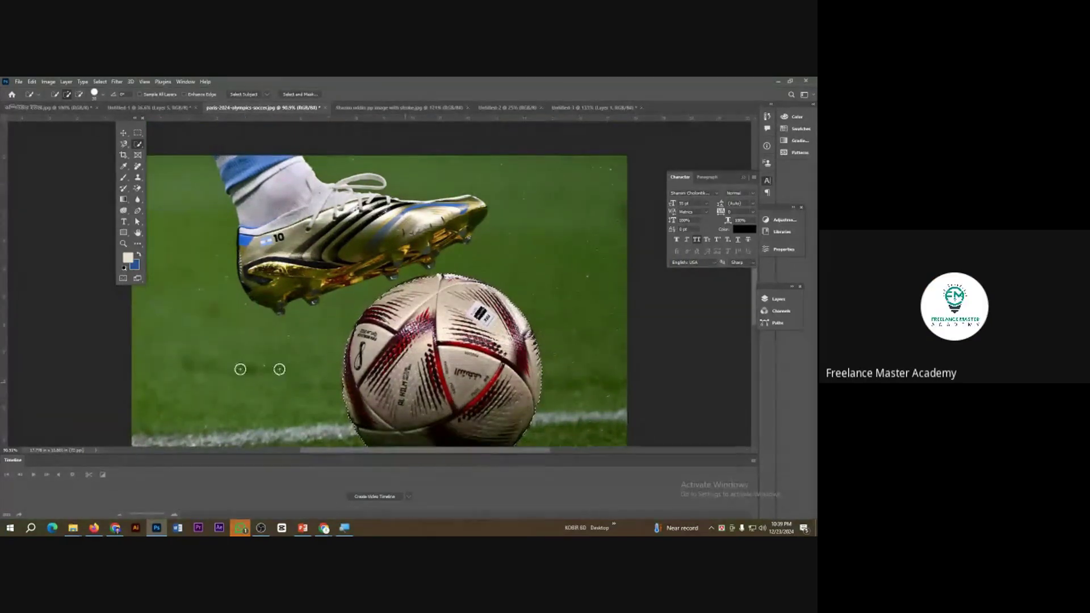
Switch to the portrait photo and select both sides of the suit jacket with the Quick Selection tool.
left_click(405, 111)
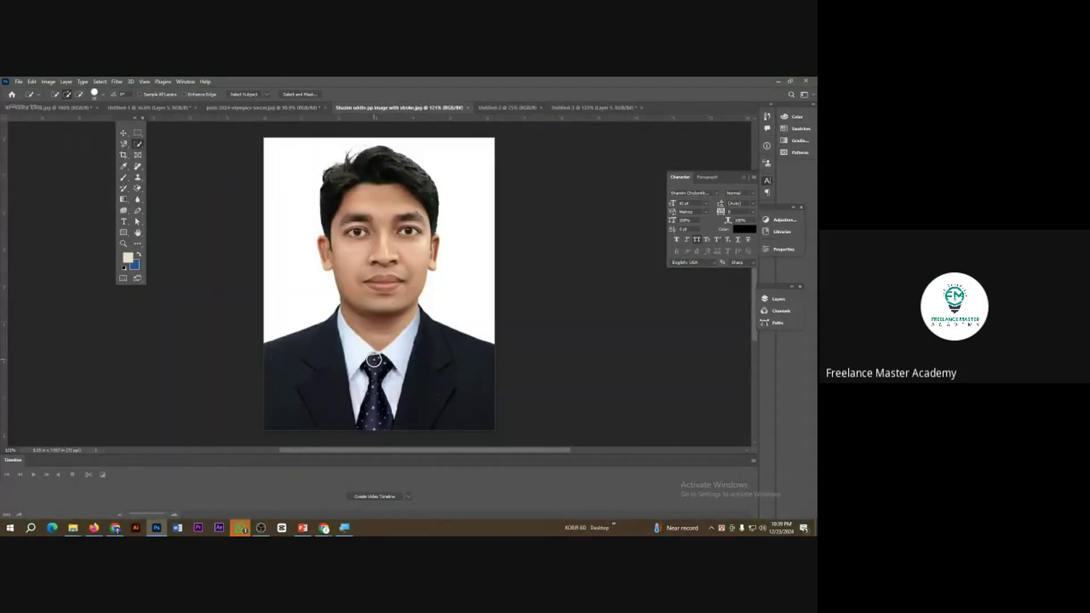
scroll(412, 361, "up", 2)
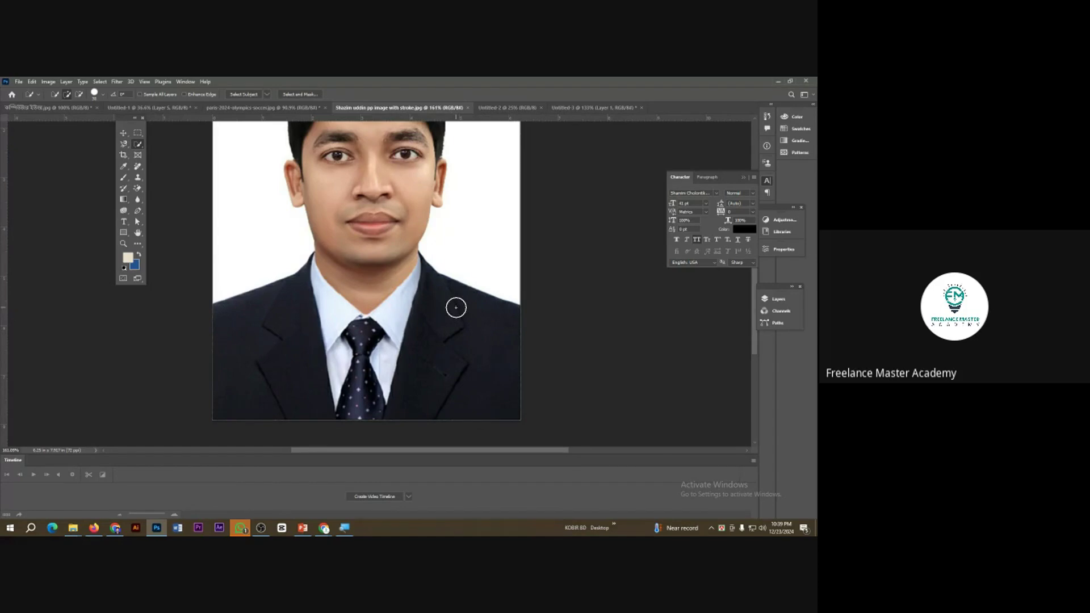
right_click(136, 145)
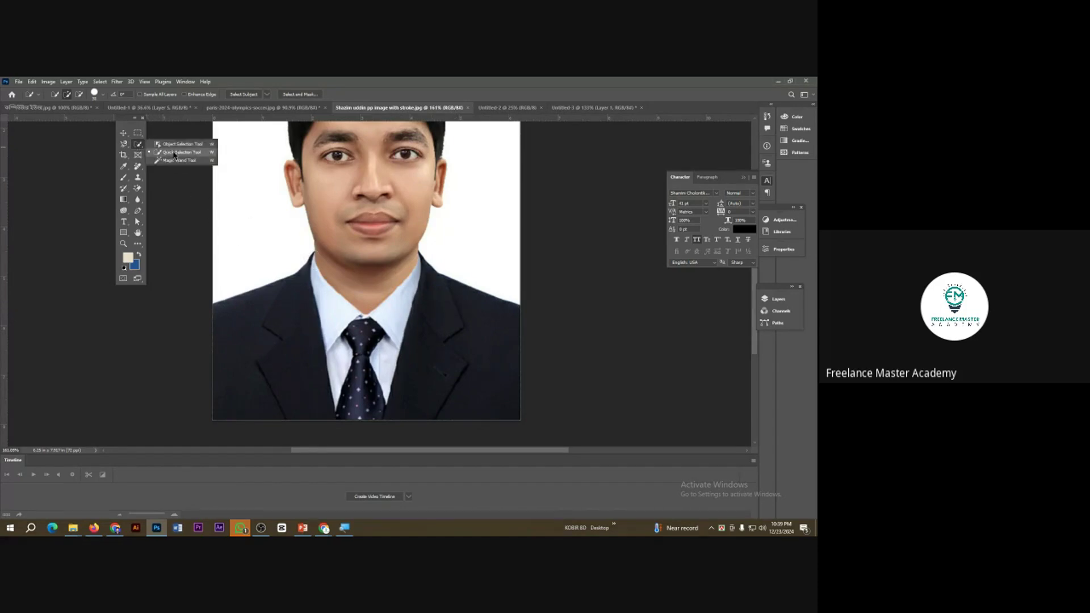
left_click(175, 153)
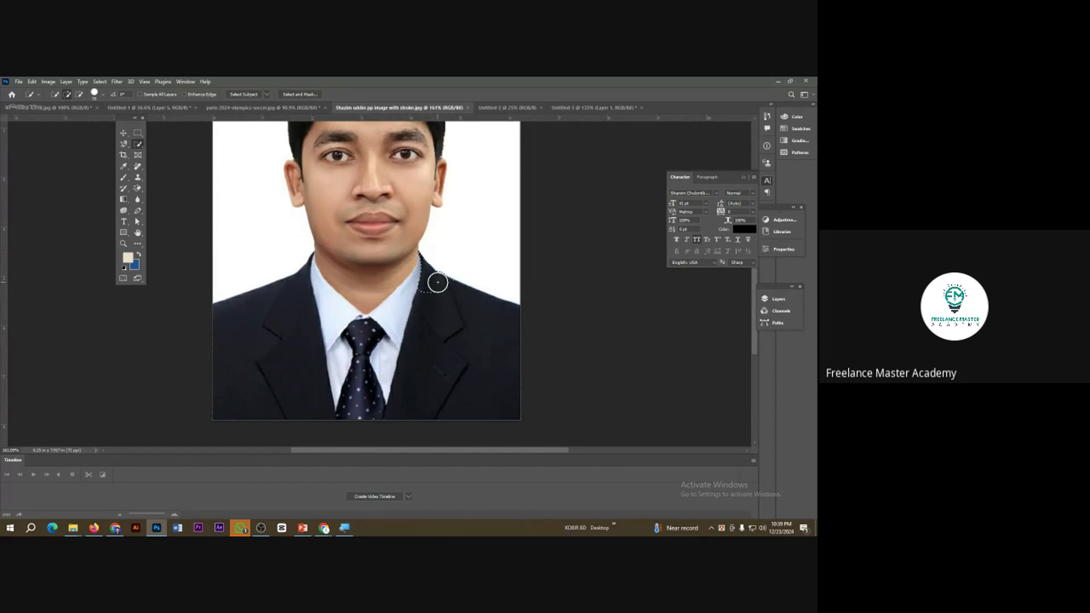
left_click_drag(438, 283, 486, 321)
left_click_drag(294, 280, 271, 318)
Reduce the brush size and subtract the stray white background above the shoulder on the photo's left side from the jacket selection.
scroll(289, 280, "up", 5)
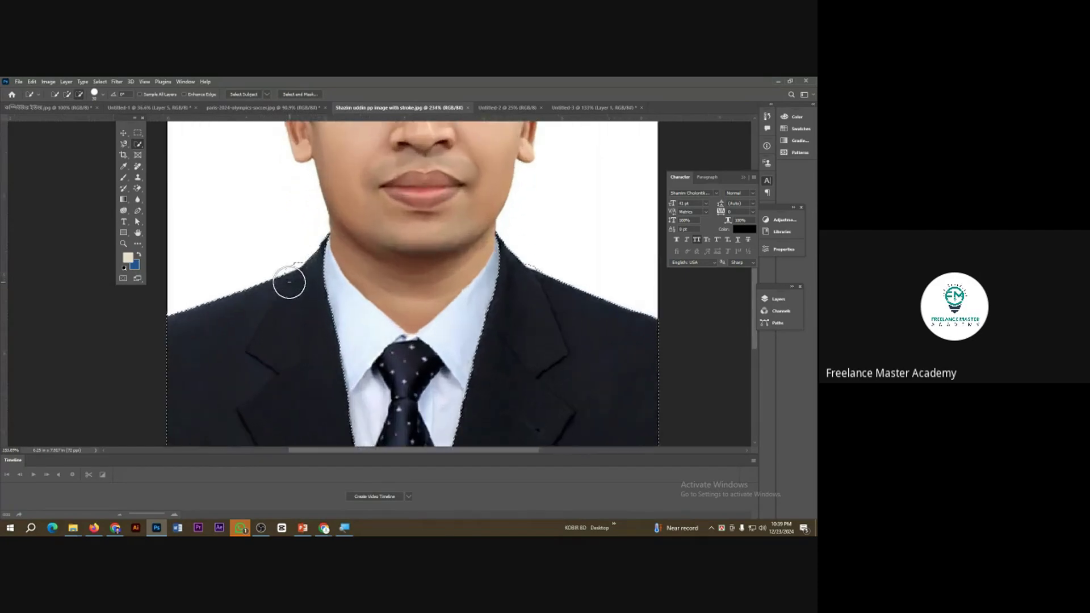
scroll(294, 280, "up", 3)
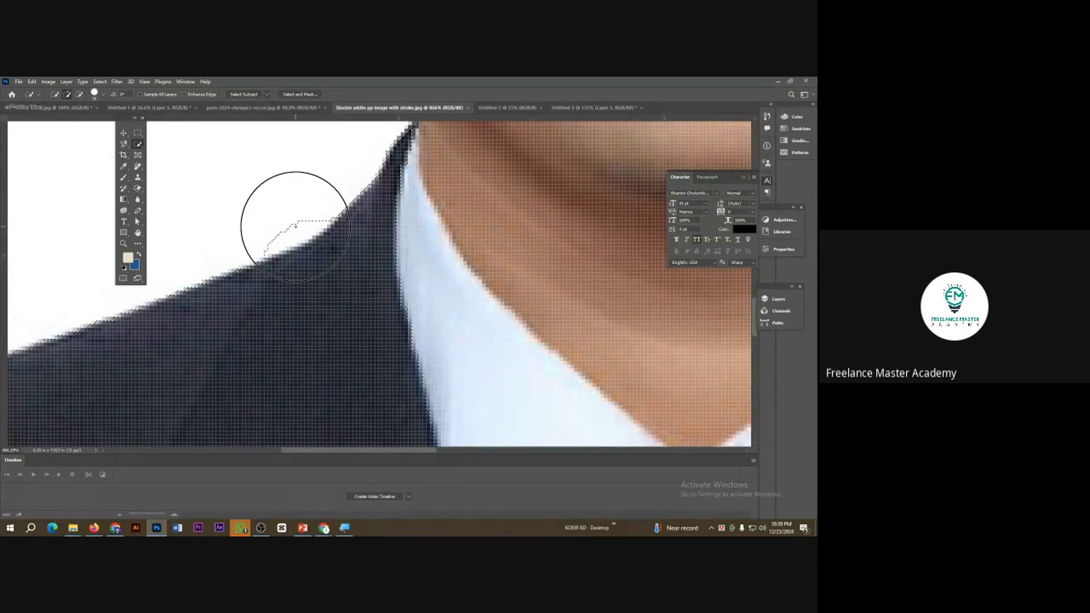
key("[")
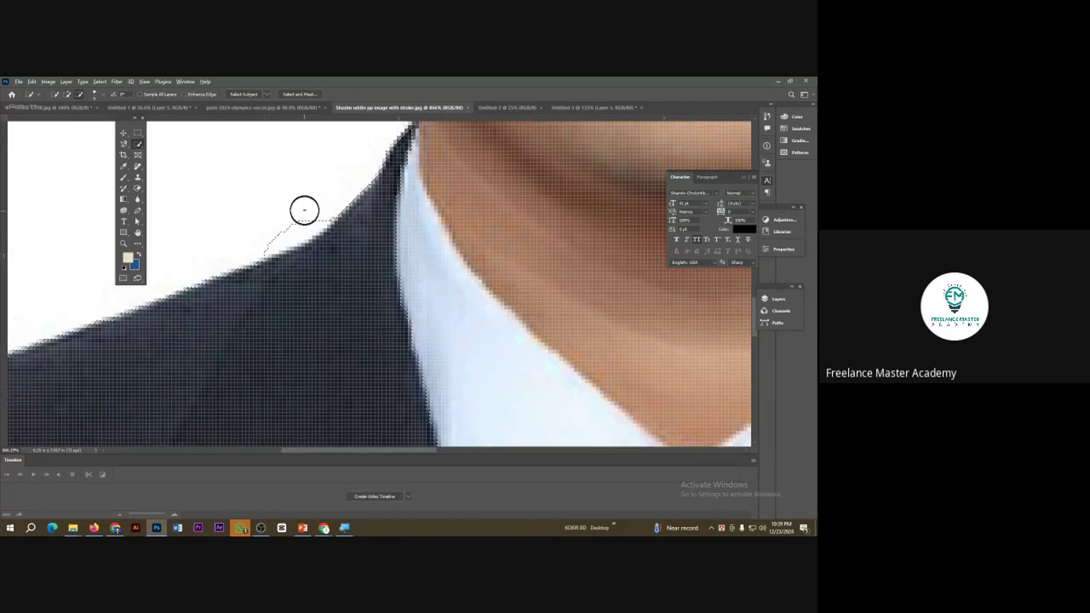
mouse_move(304, 210)
left_mouse_down()
mouse_move(275, 225)
mouse_move(309, 214)
mouse_move(289, 226)
left_mouse_up()
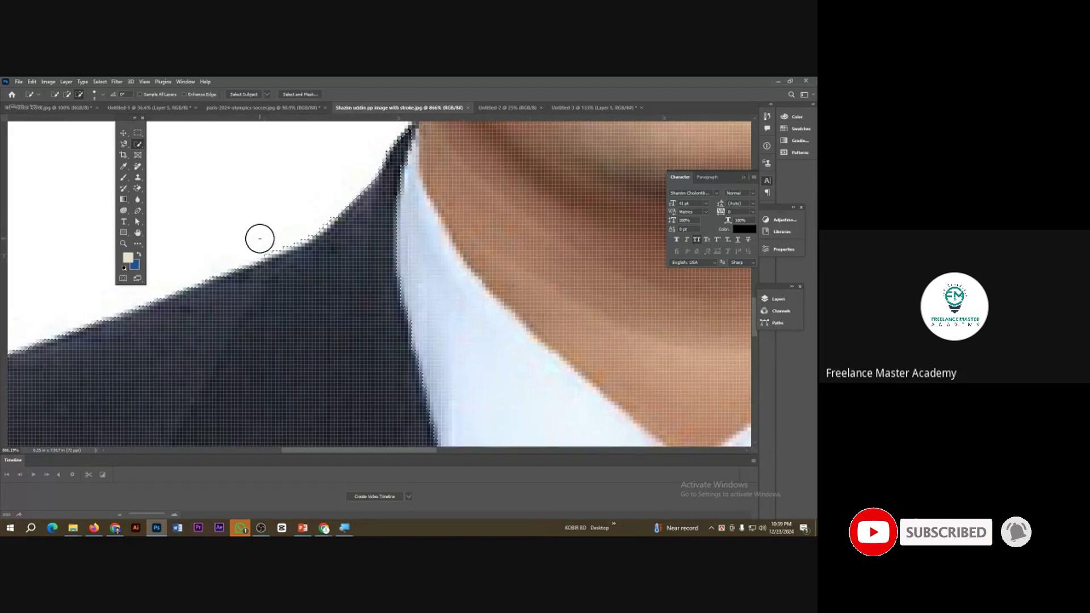
scroll(342, 266, "down", 3)
scroll(342, 266, "down", 4)
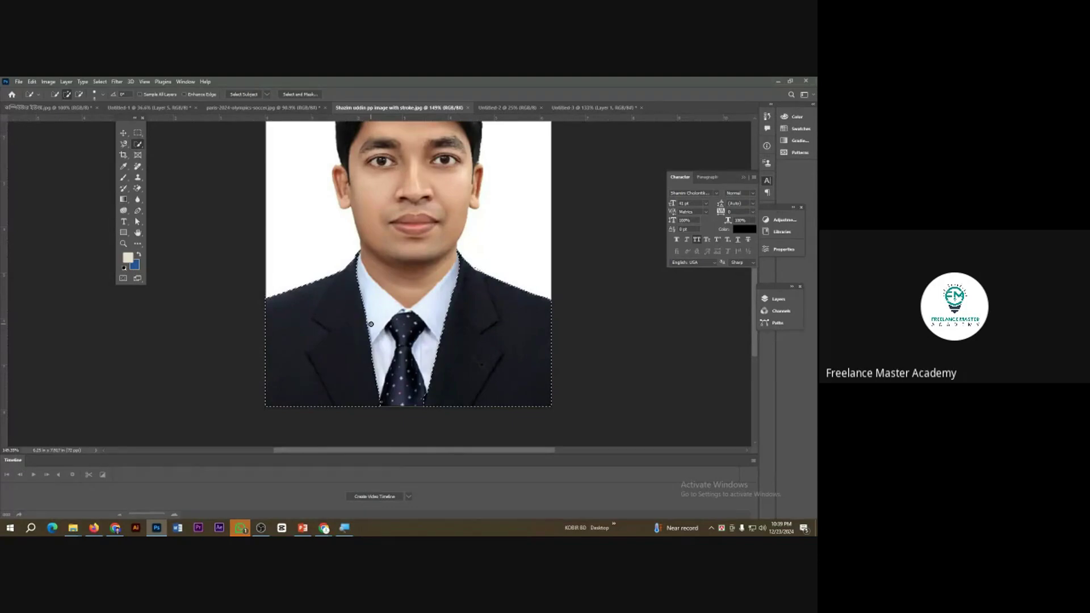
Switch to the soccer image, clear the selection, and select the football by boxing it with the Object Selection tool.
right_click(141, 147)
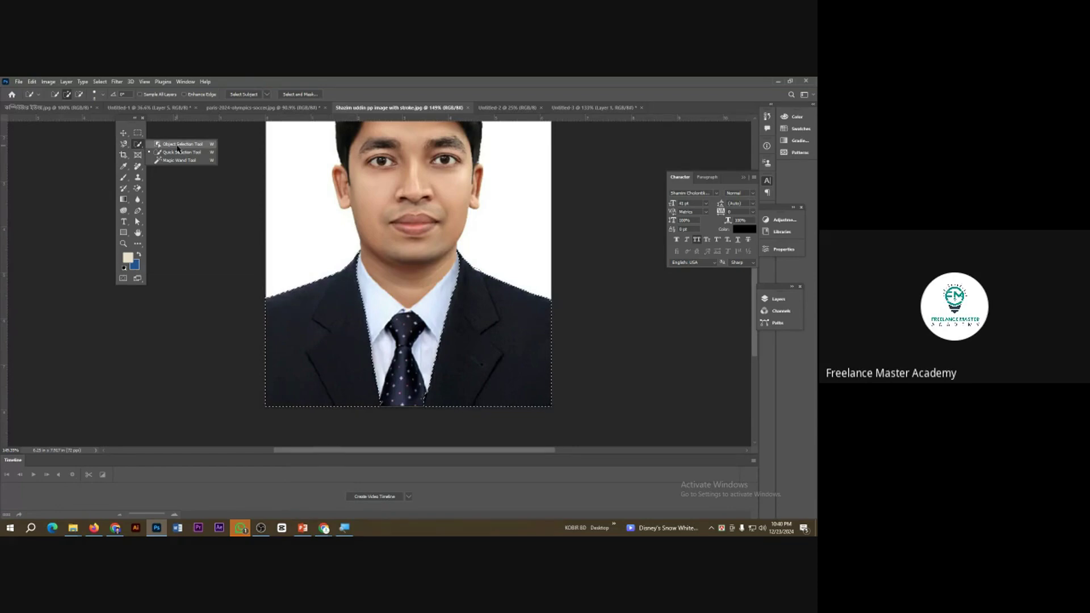
left_click(248, 109)
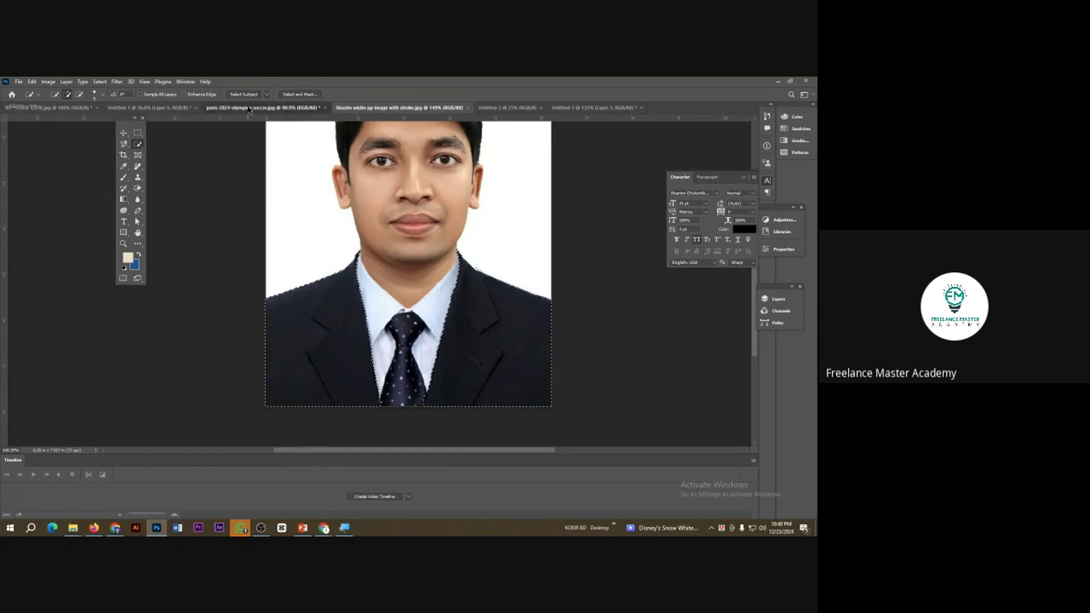
left_click(249, 110)
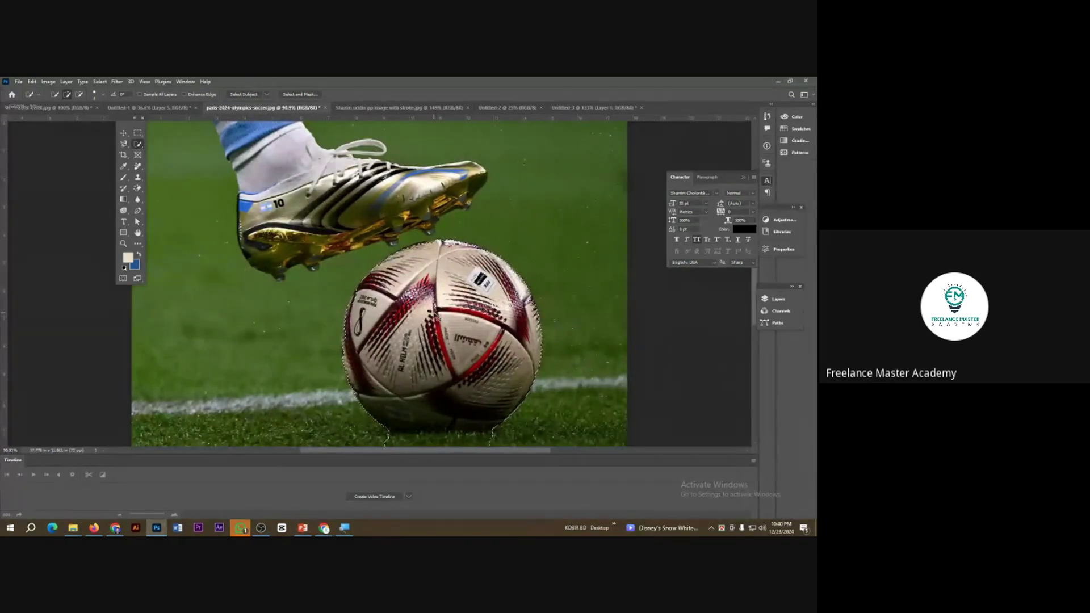
key("ctrl+d")
left_click(138, 144)
left_click(181, 144)
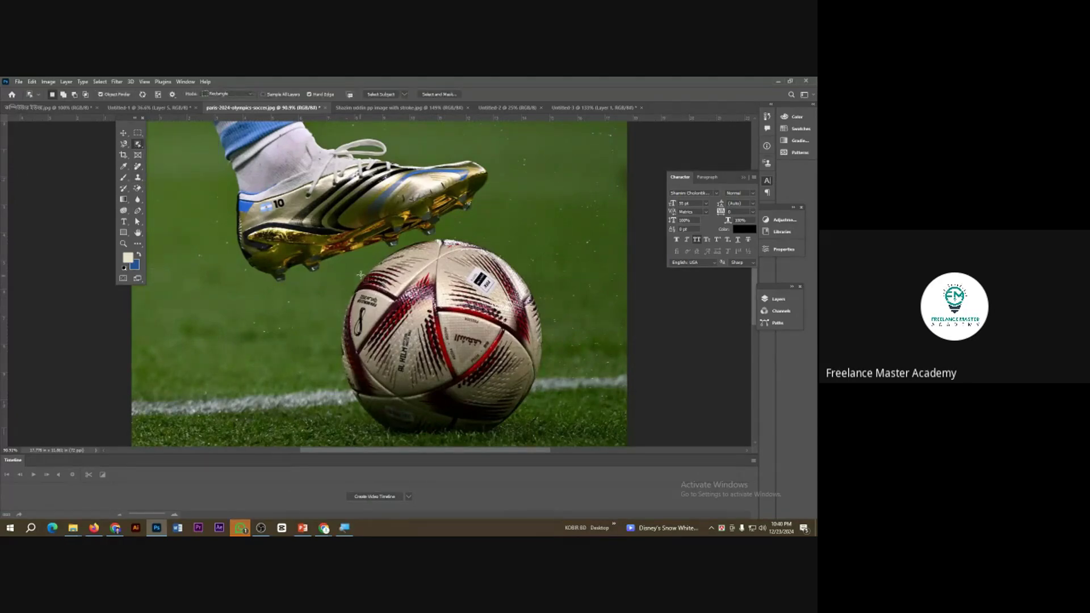
left_click_drag(372, 262, 528, 423)
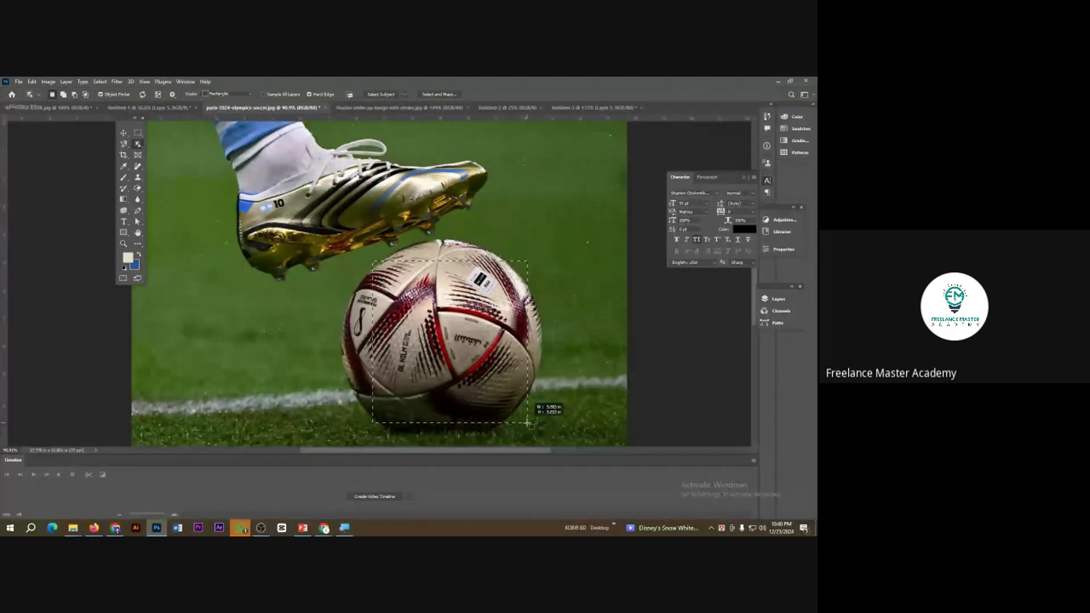
left_click_drag(528, 423, 528, 423)
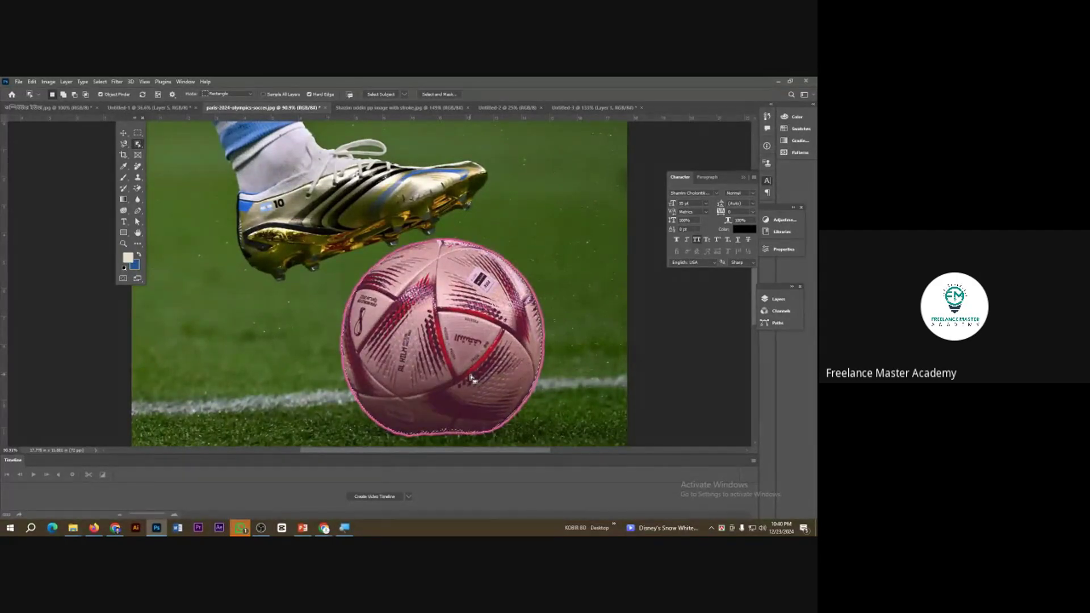
Move the selected football into the portrait document with the Move tool, placing it over the suit.
left_click(124, 132)
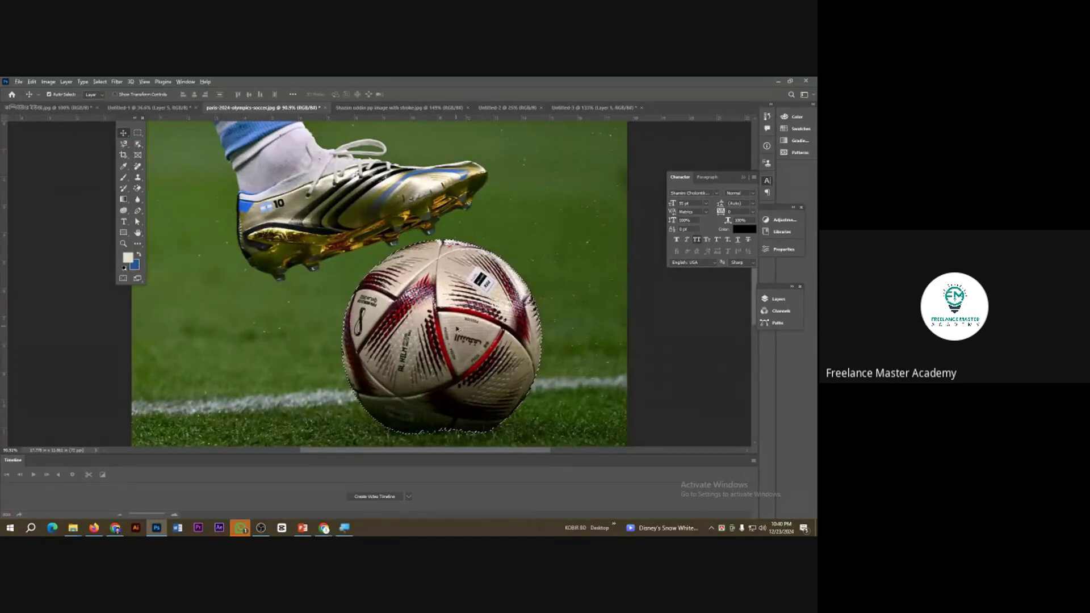
left_click_drag(456, 328, 393, 108)
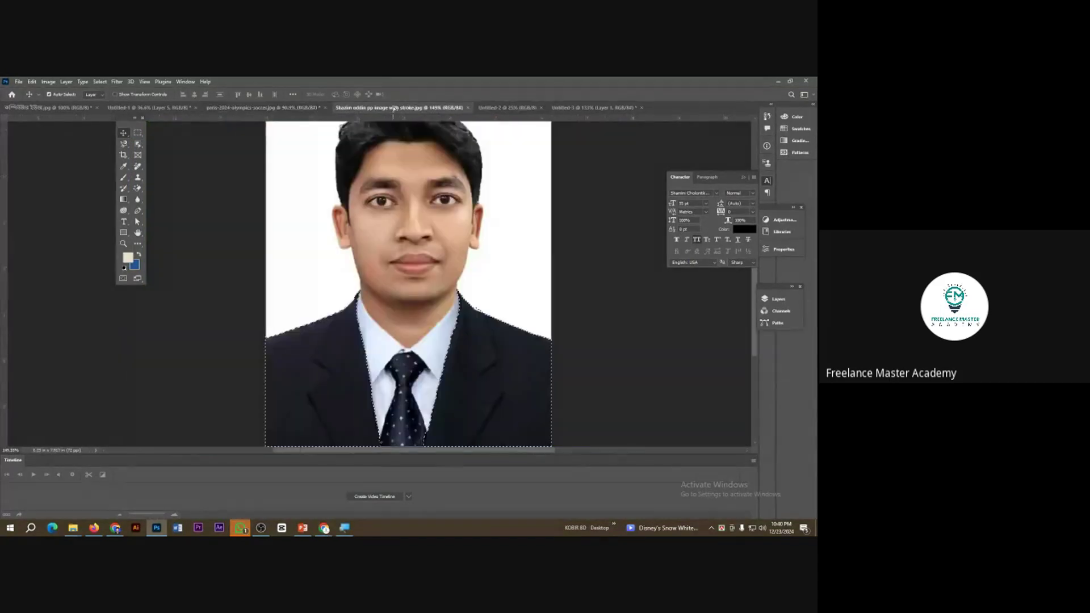
left_click_drag(445, 259, 382, 385)
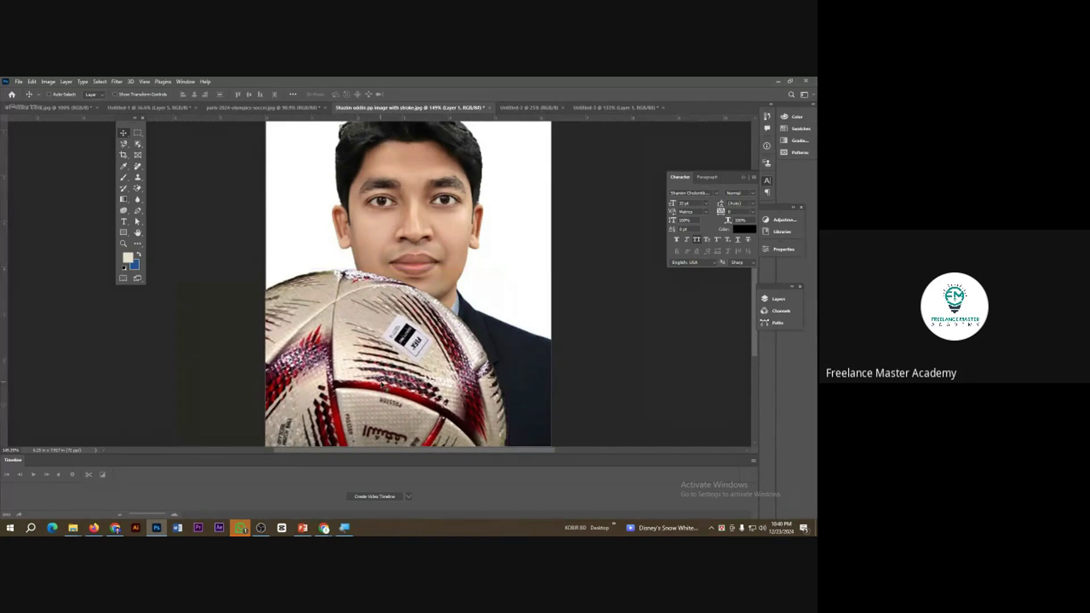
Scale the football down with Free Transform and reposition it over the man's lower face and chest.
key("ctrl+t")
left_click_drag(507, 270, 394, 379)
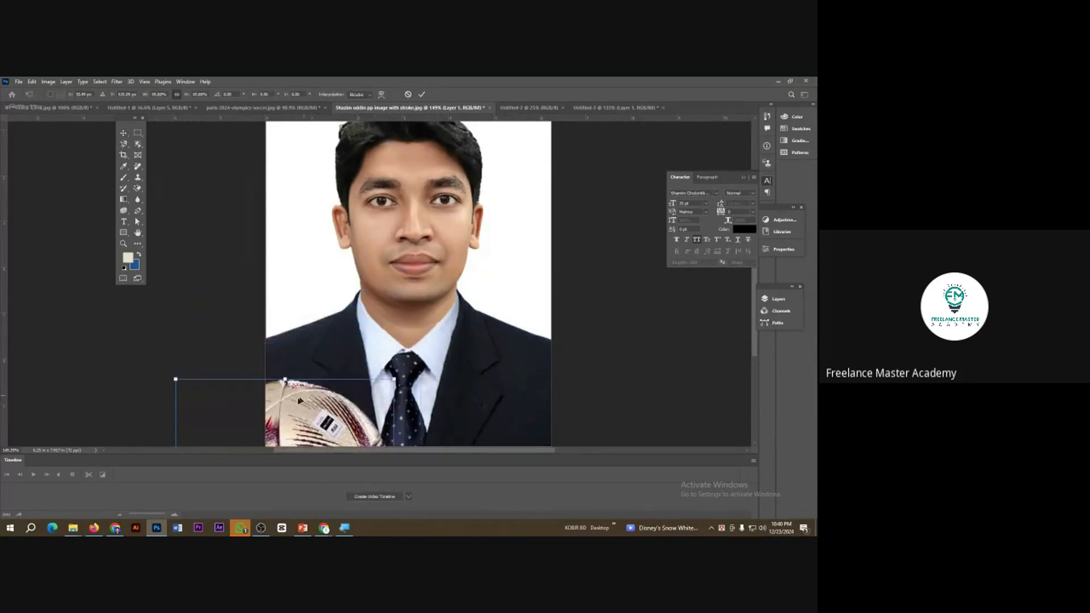
left_click_drag(292, 407, 374, 255)
left_click(423, 95)
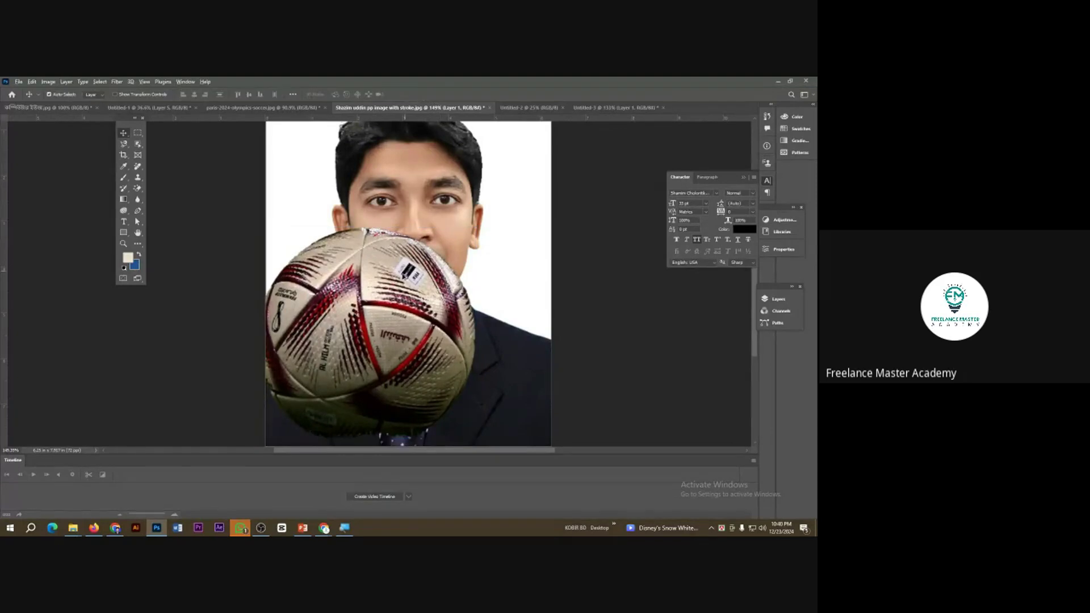
scroll(400, 291, "down", 1)
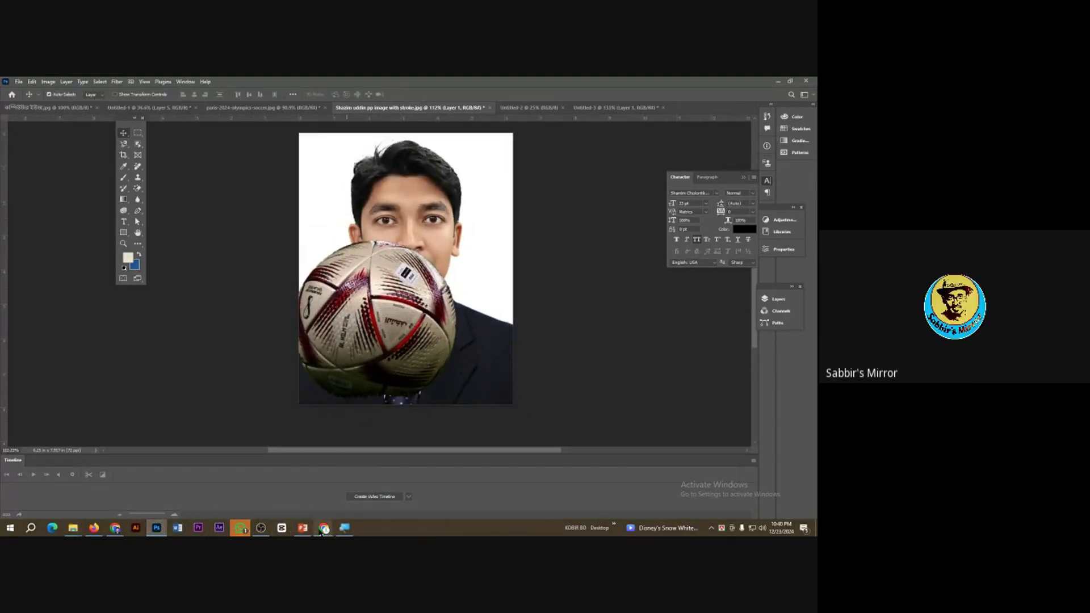
Switch to the Google Meet call in Chrome and read through the in-call messages.
mouse_move(322, 529)
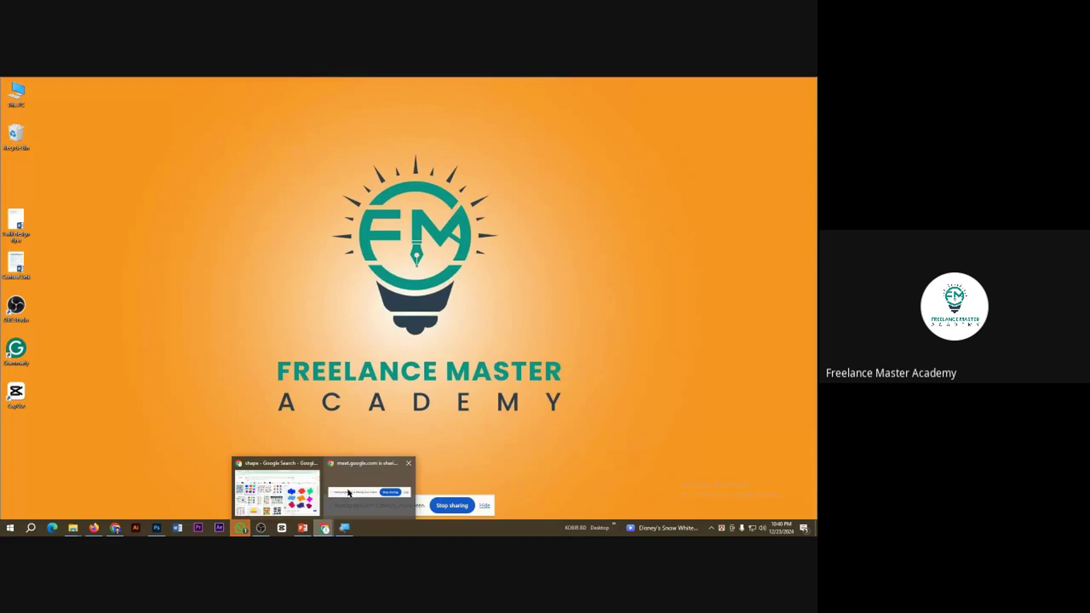
left_click(349, 493)
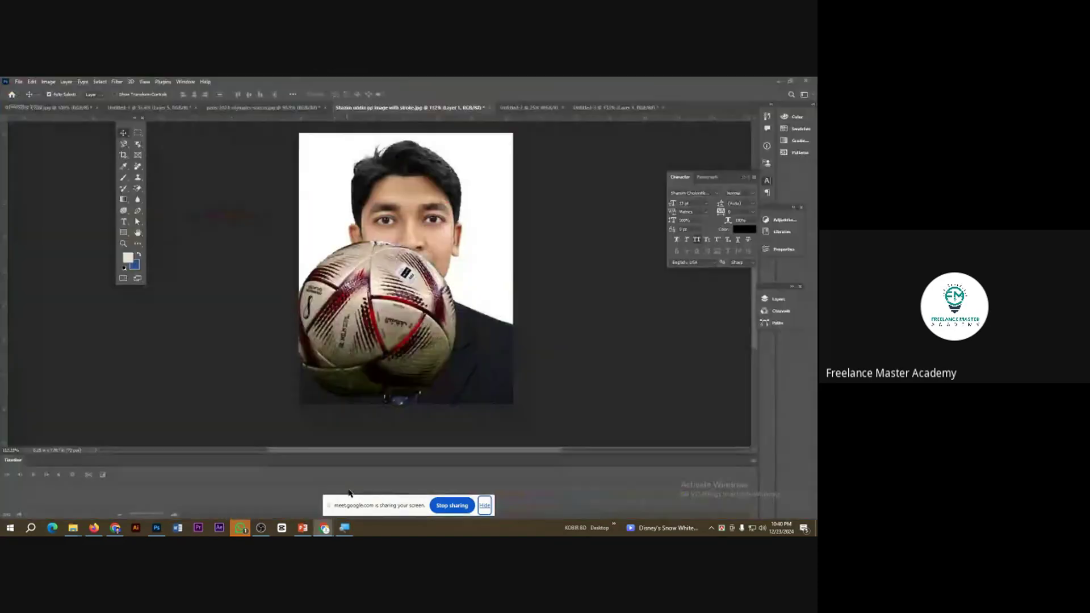
mouse_move(324, 527)
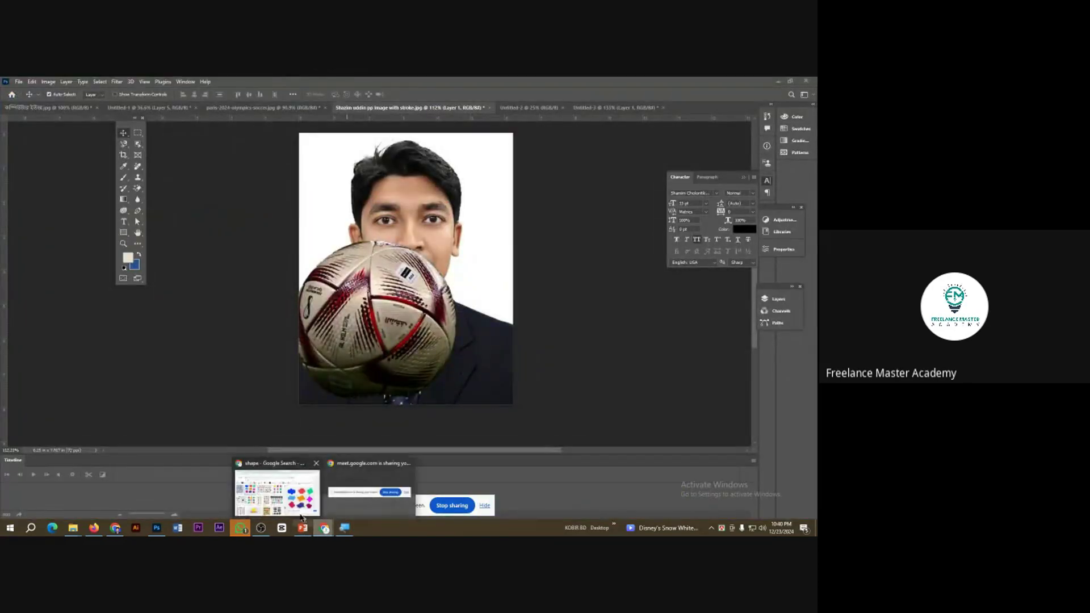
left_click(265, 497)
left_click(250, 85)
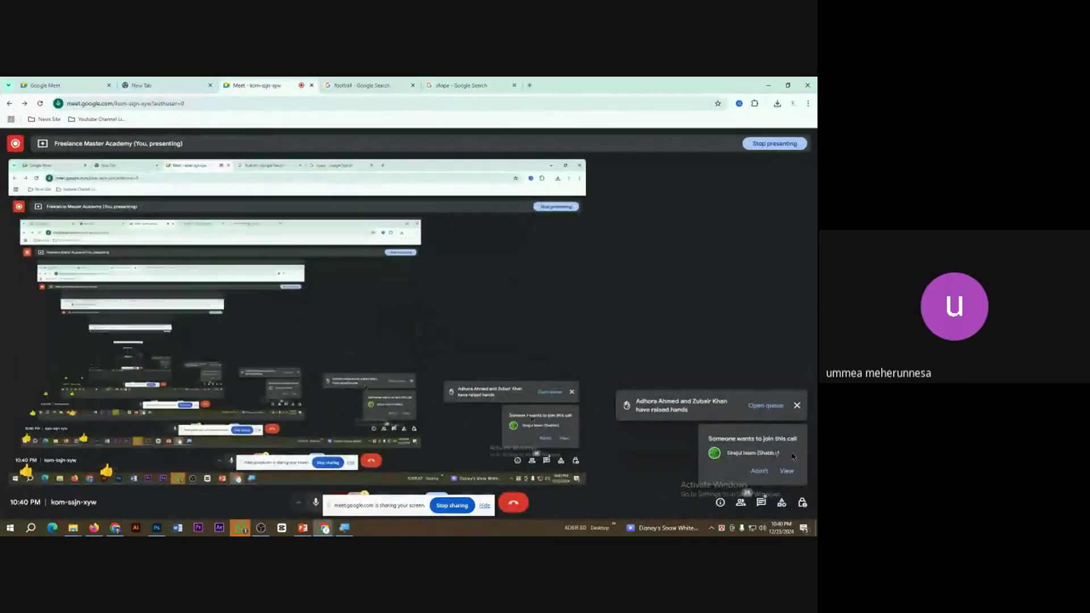
left_click(761, 502)
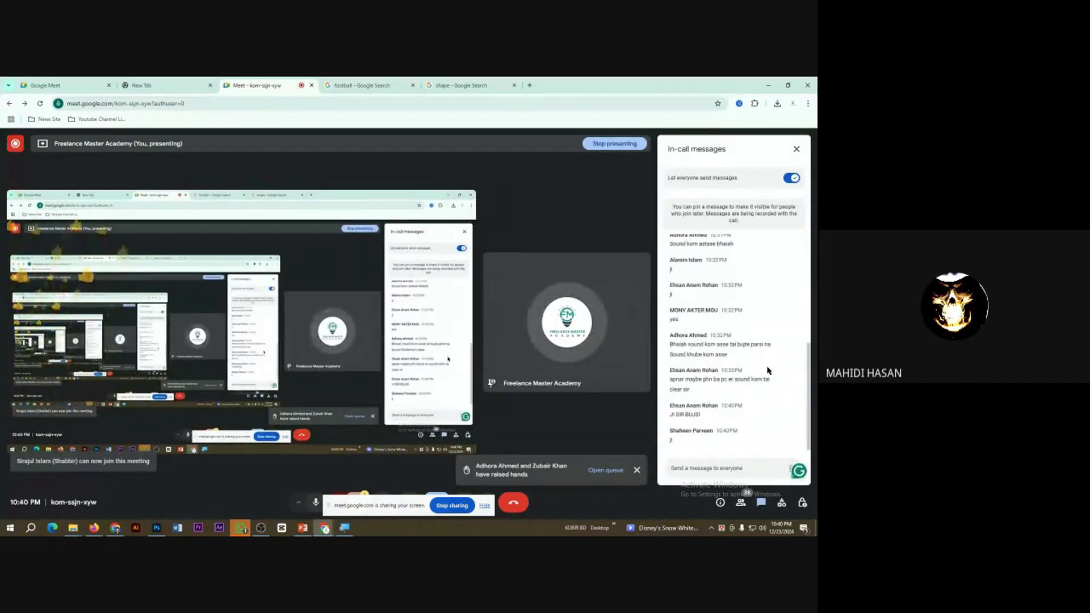
scroll(766, 369, "up", 5)
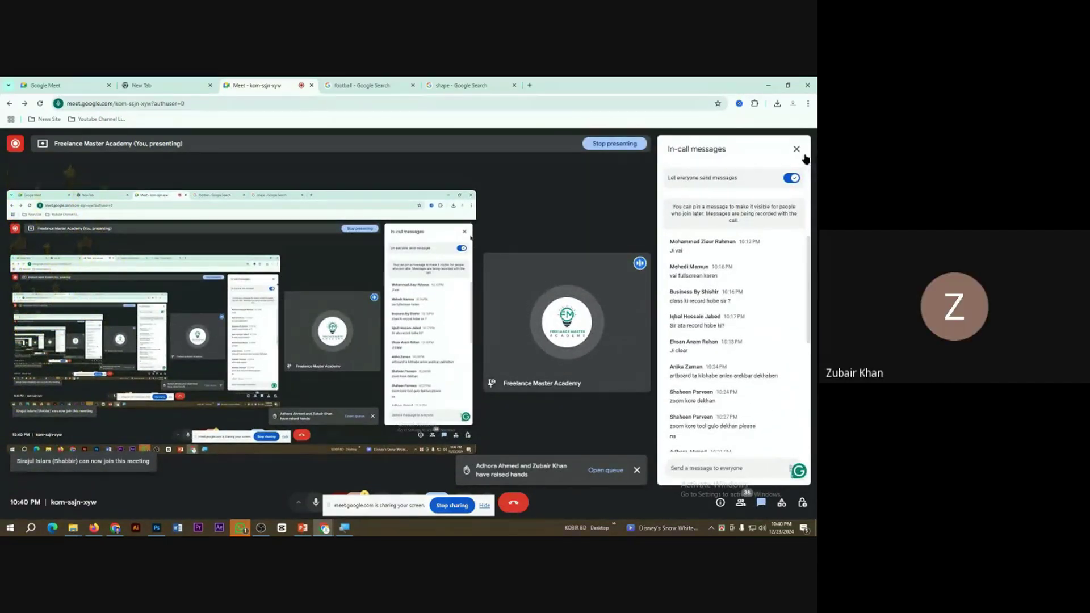
left_click(796, 148)
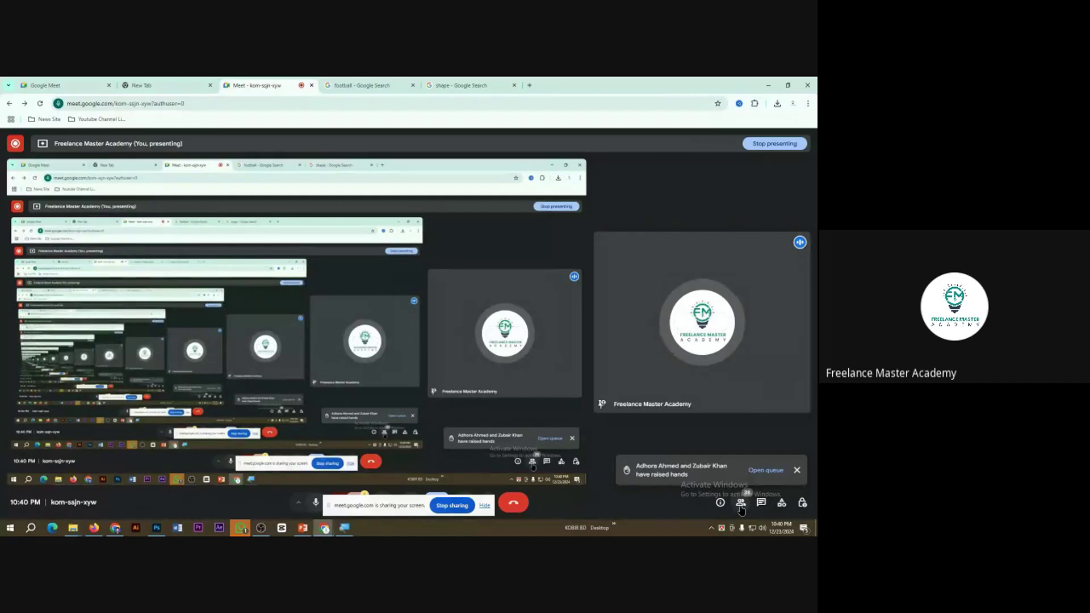
Examine the call's participant list and its raised hands queue.
left_click(766, 469)
scroll(739, 363, "down", 15)
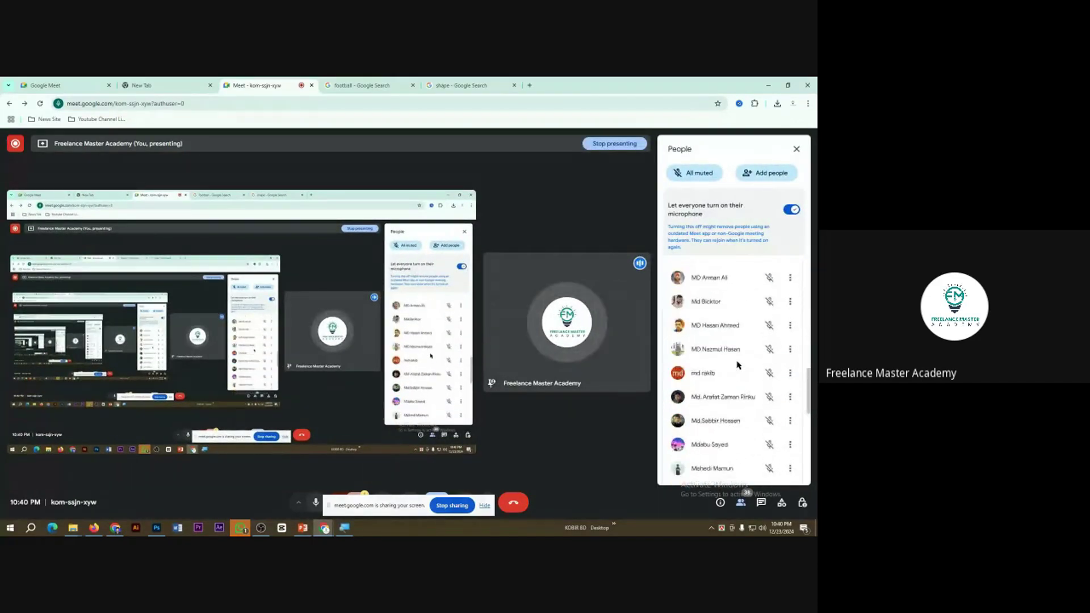
scroll(740, 372, "up", 10)
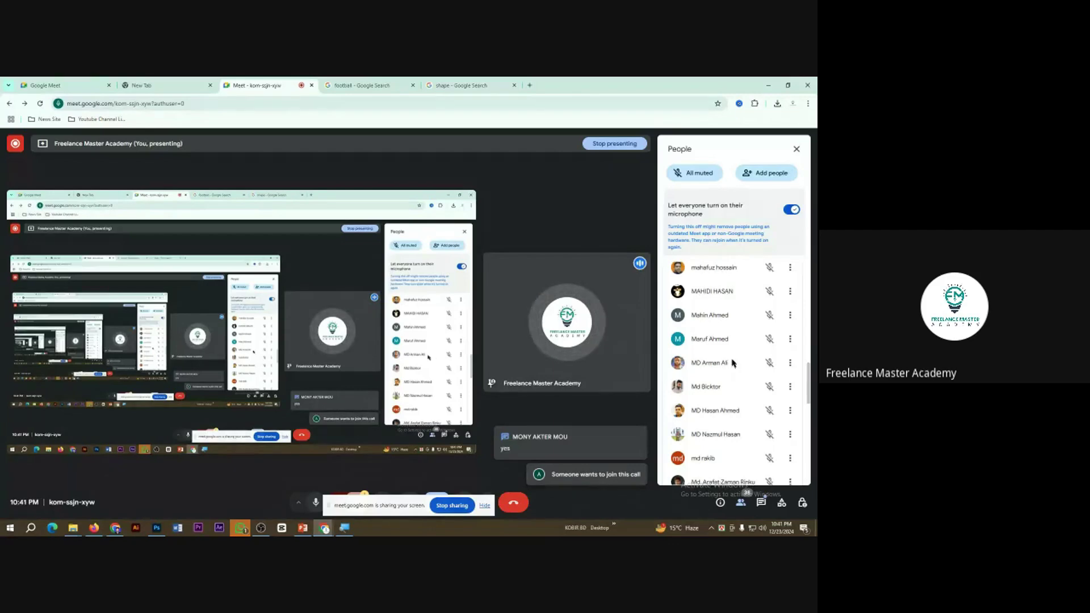
scroll(736, 364, "up", 3)
scroll(734, 363, "up", 10)
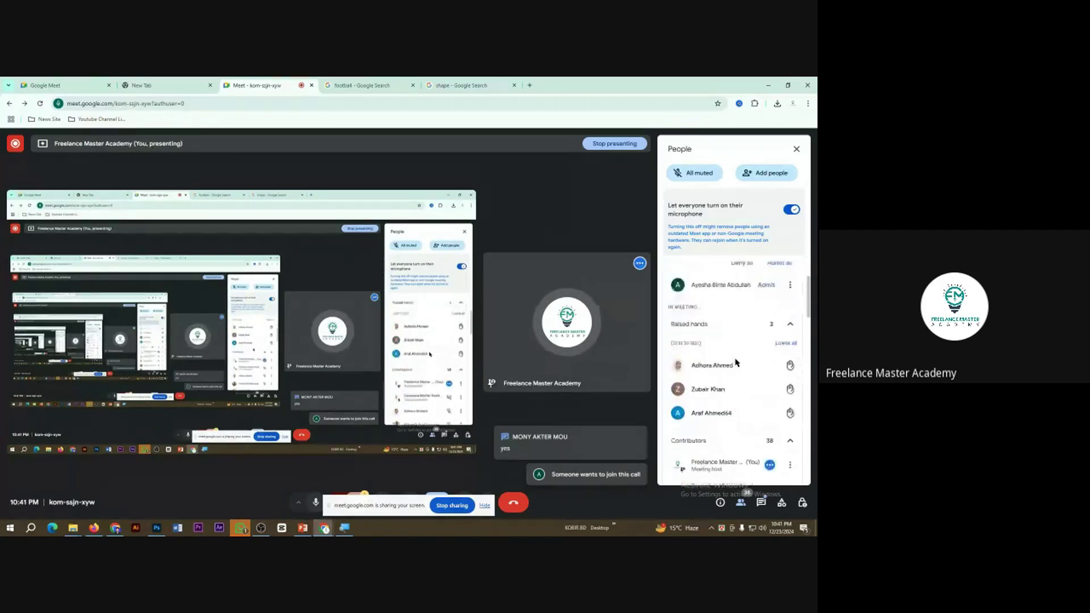
left_click(797, 149)
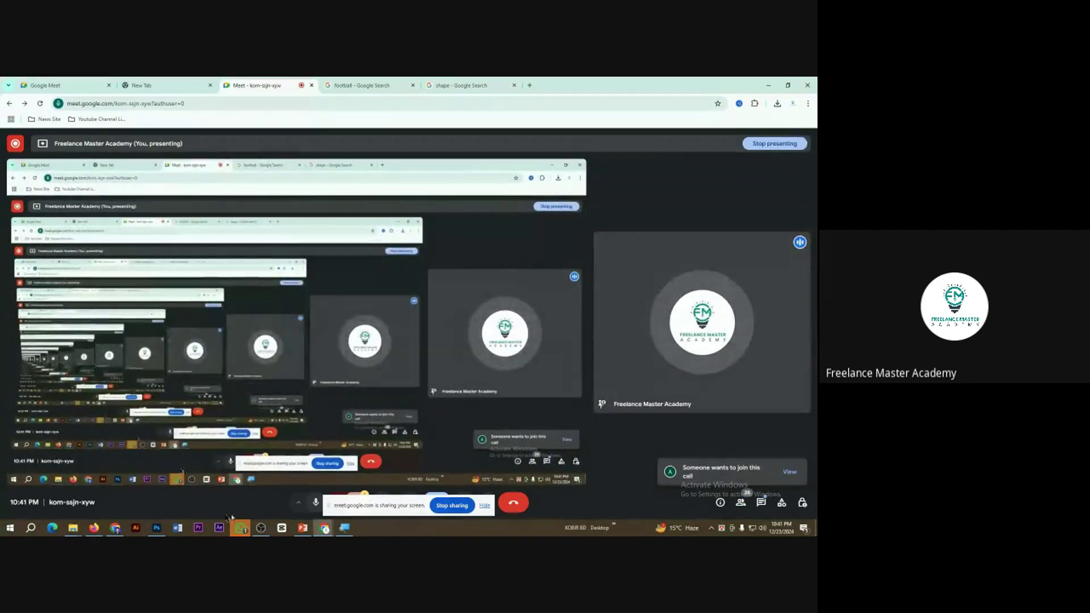
Switch to Photoshop and review the Marquee, Lasso and Object Selection tool groups and the variants each contains.
left_click(156, 527)
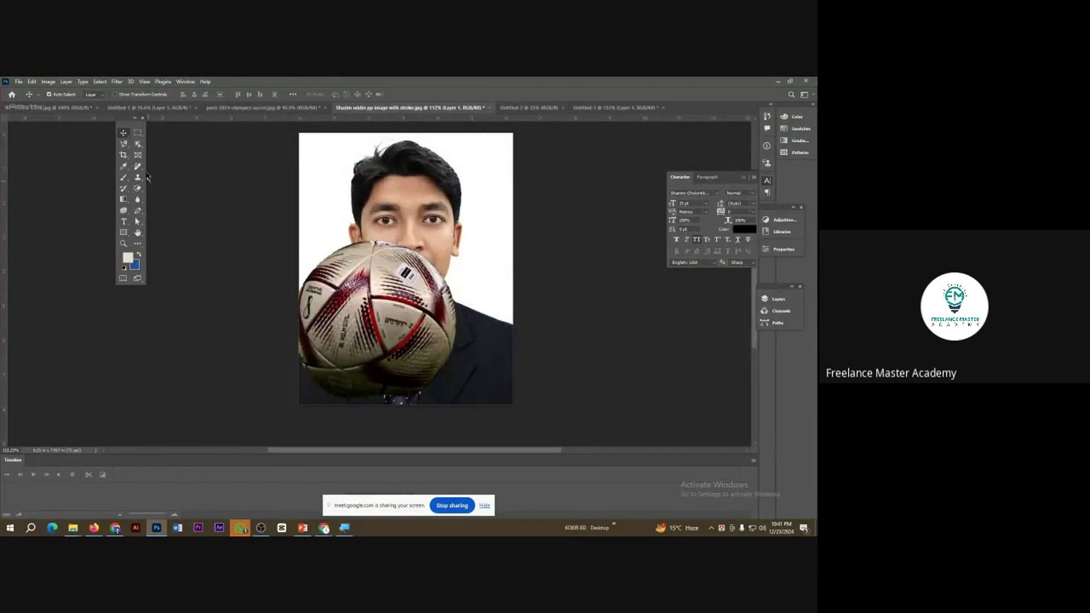
left_click_drag(138, 137, 198, 138)
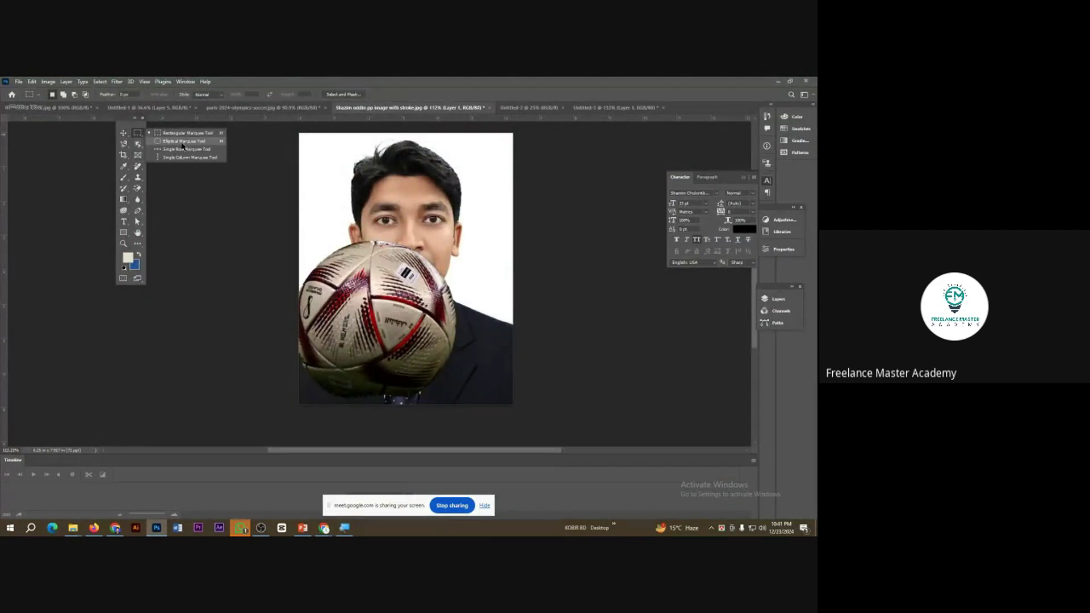
left_click_drag(123, 144, 176, 147)
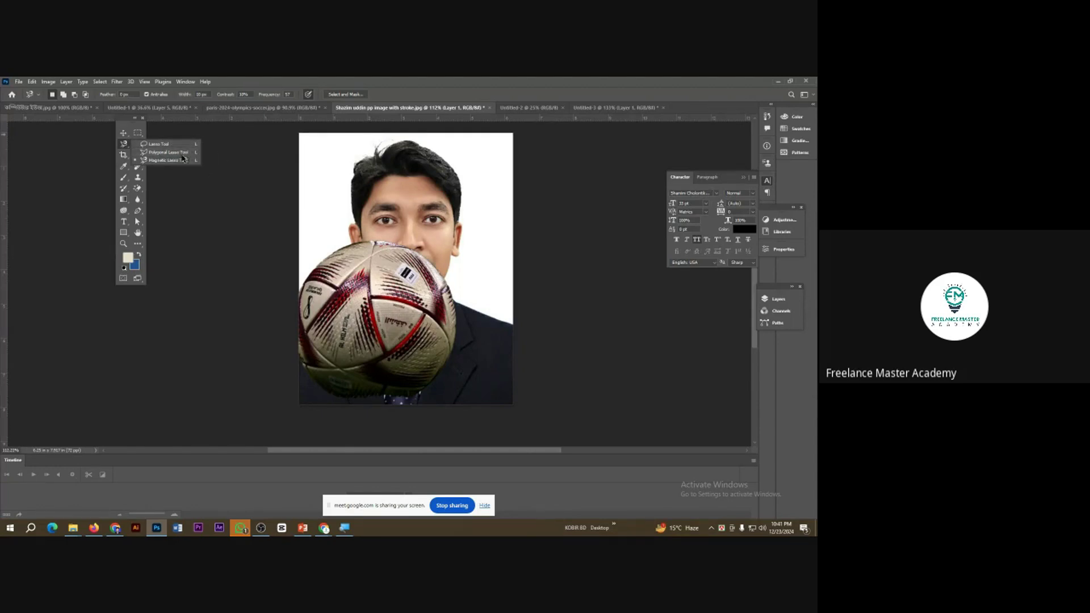
left_click(135, 134)
left_click(136, 143)
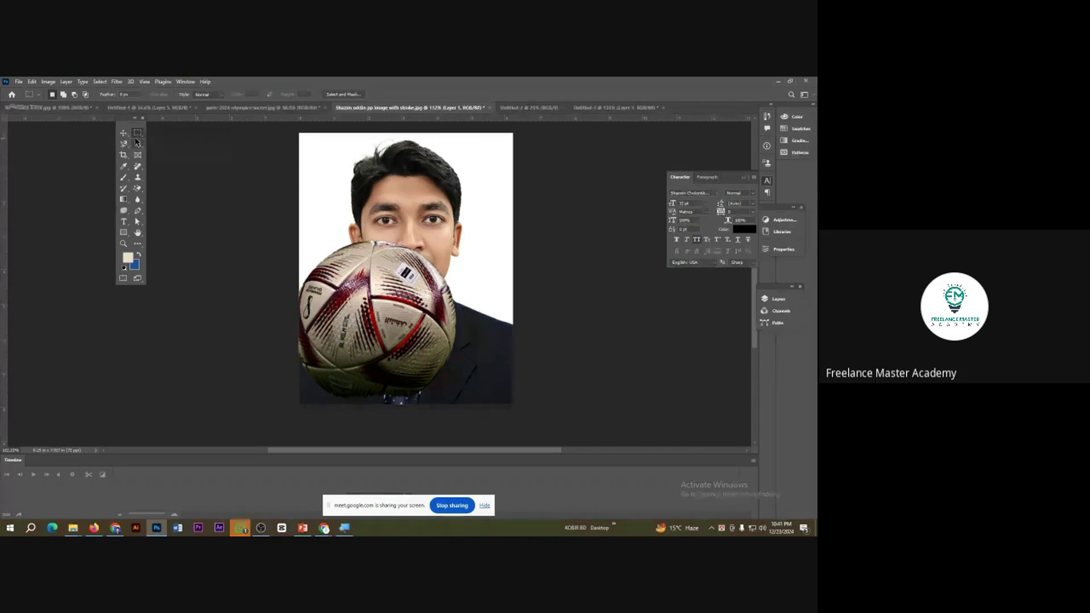
left_click(136, 142)
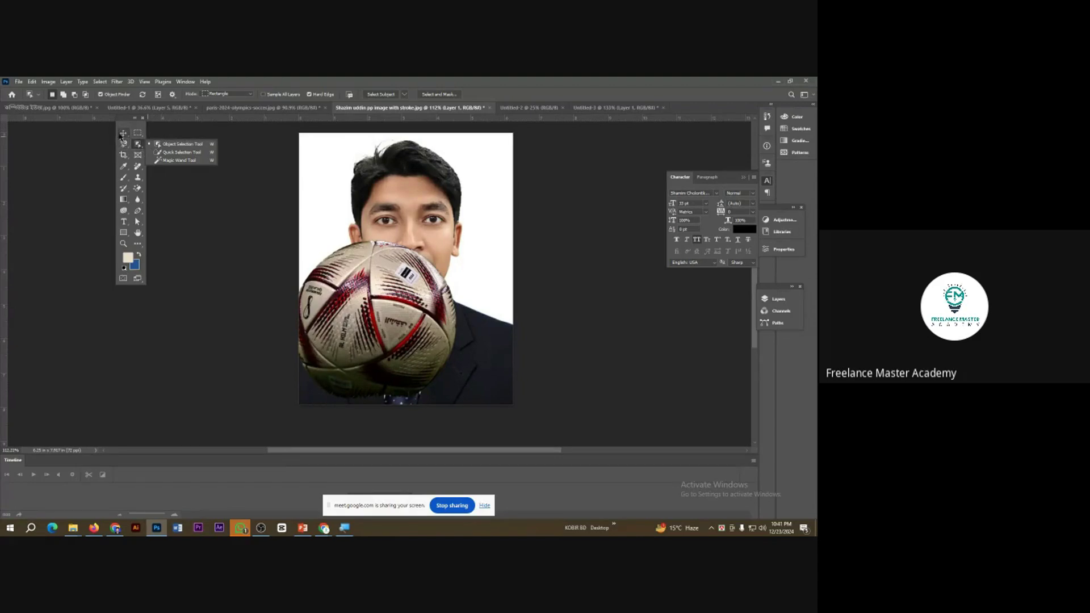
left_click(136, 135)
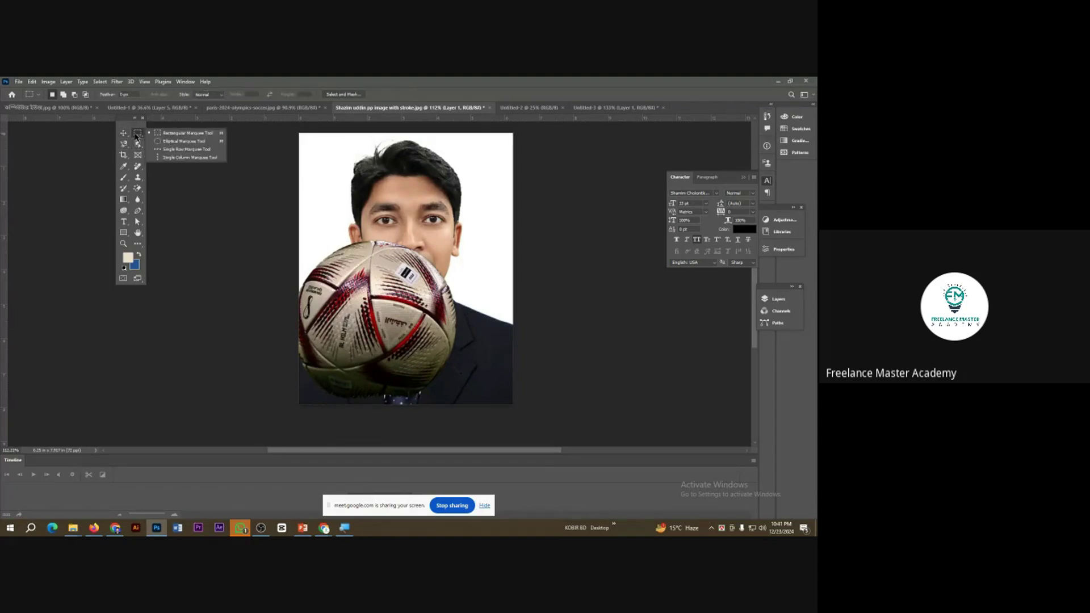
left_click(122, 144)
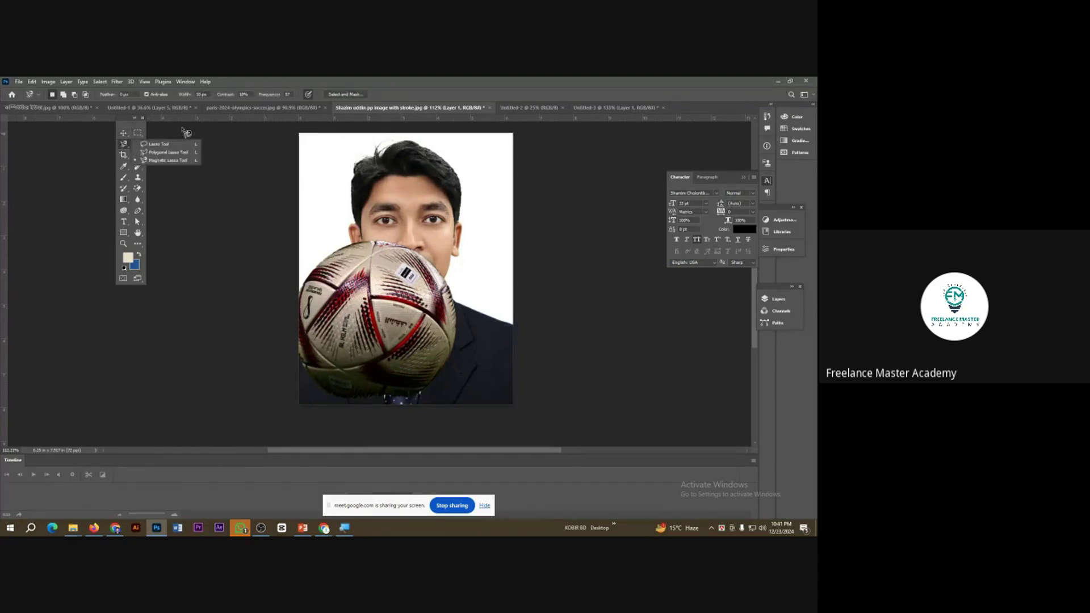
left_click(168, 138)
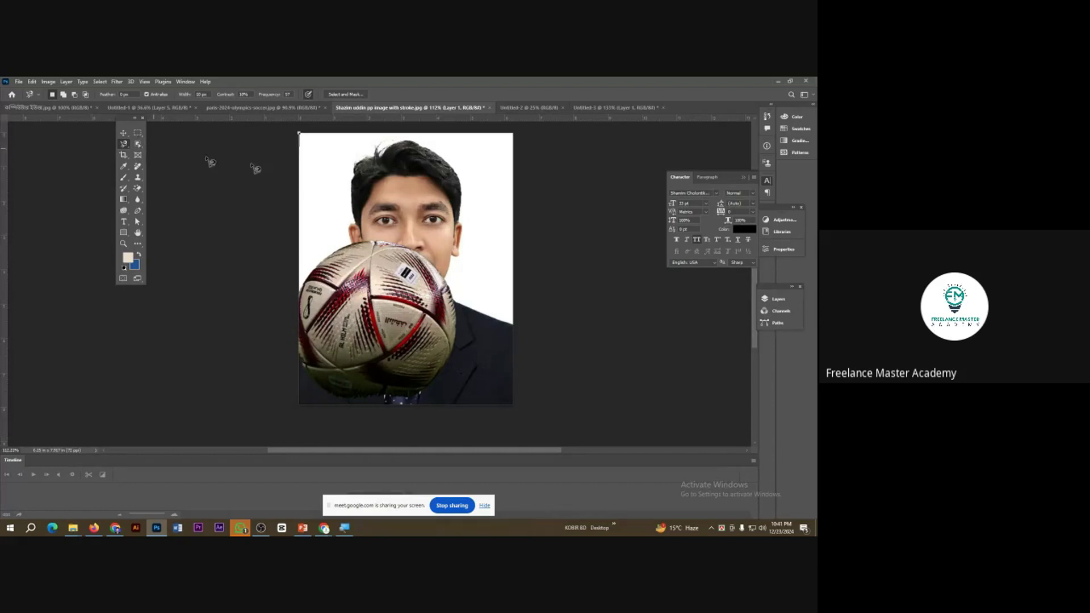
mouse_move(210, 162)
left_mouse_down()
mouse_move(463, 392)
mouse_move(260, 443)
mouse_move(363, 486)
mouse_move(377, 236)
mouse_move(334, 238)
mouse_move(326, 253)
mouse_move(302, 353)
mouse_move(319, 348)
mouse_move(314, 369)
left_mouse_up()
scroll(302, 353, "up", 5)
scroll(309, 364, "up", 1)
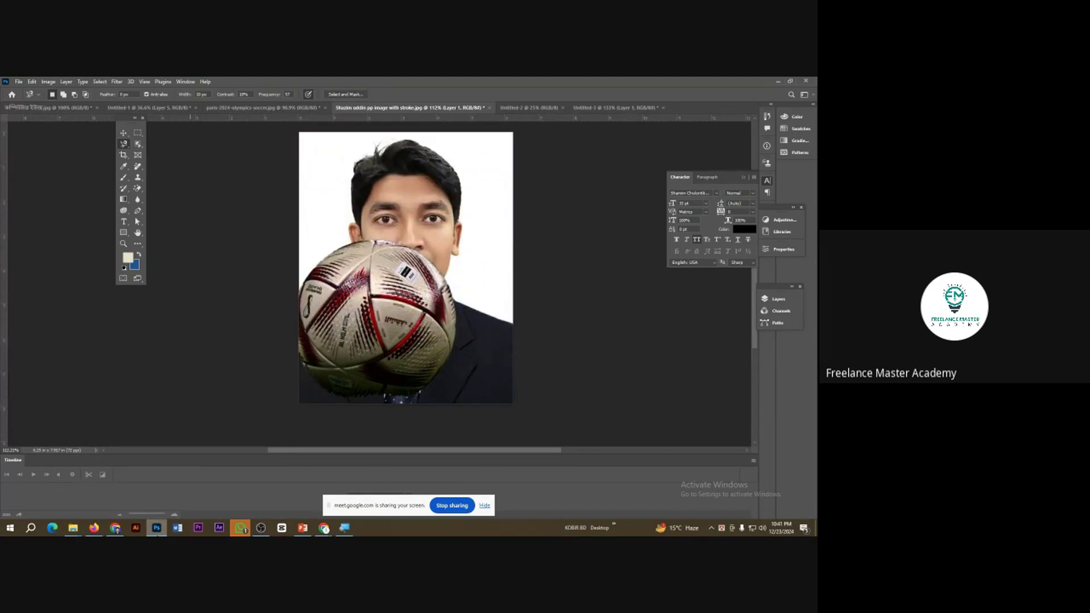
Switch to the Google Meet call in Chrome, admit the waiting participant and look through the participant list.
left_click(324, 527)
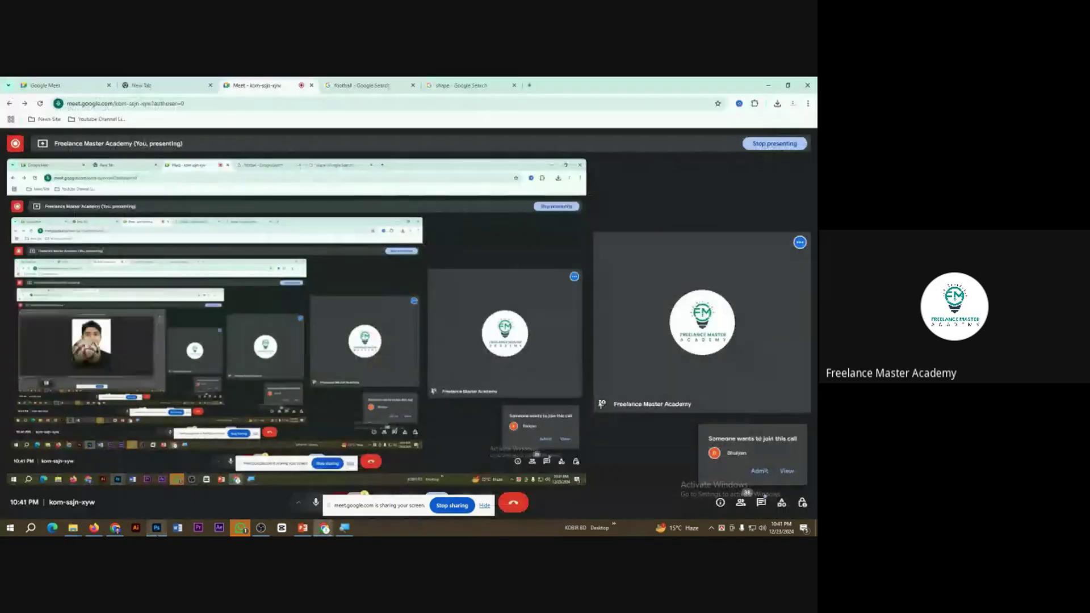
left_click(750, 471)
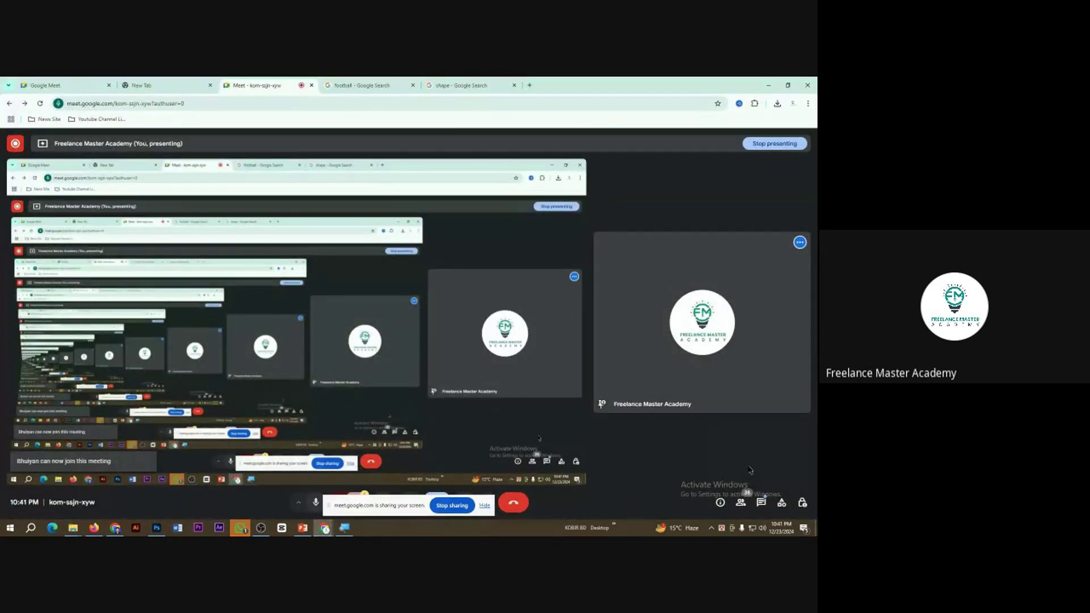
left_click(741, 503)
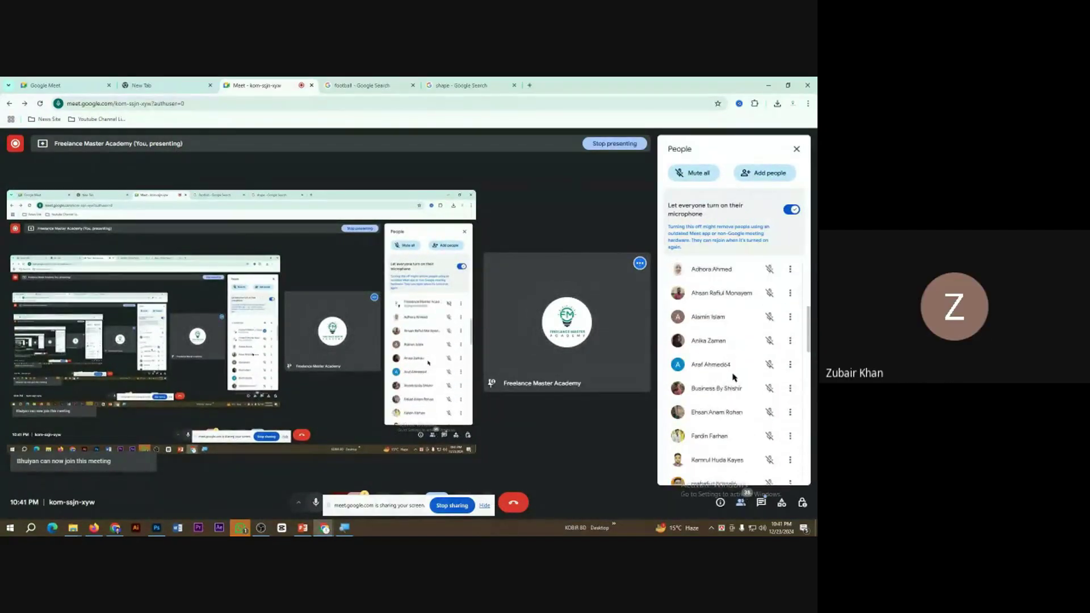
scroll(734, 378, "down", 6)
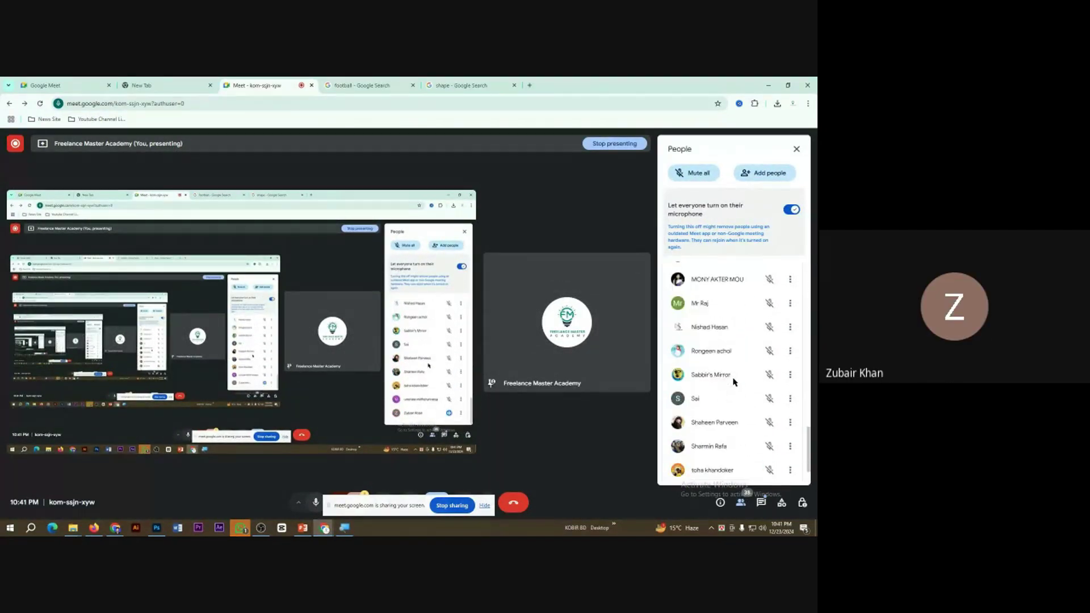
scroll(733, 381, "up", 6)
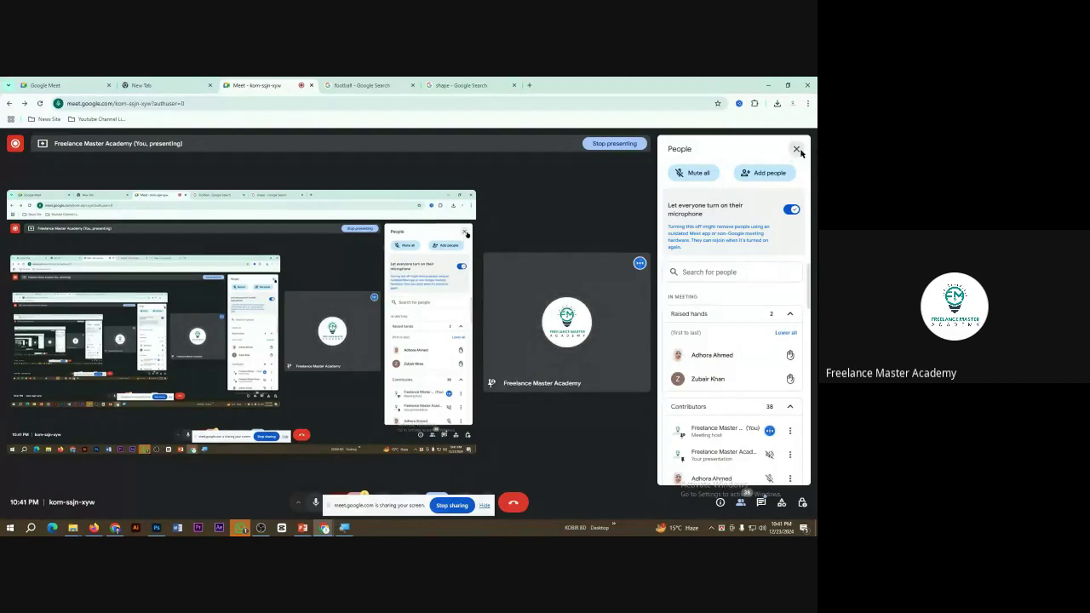
left_click(797, 149)
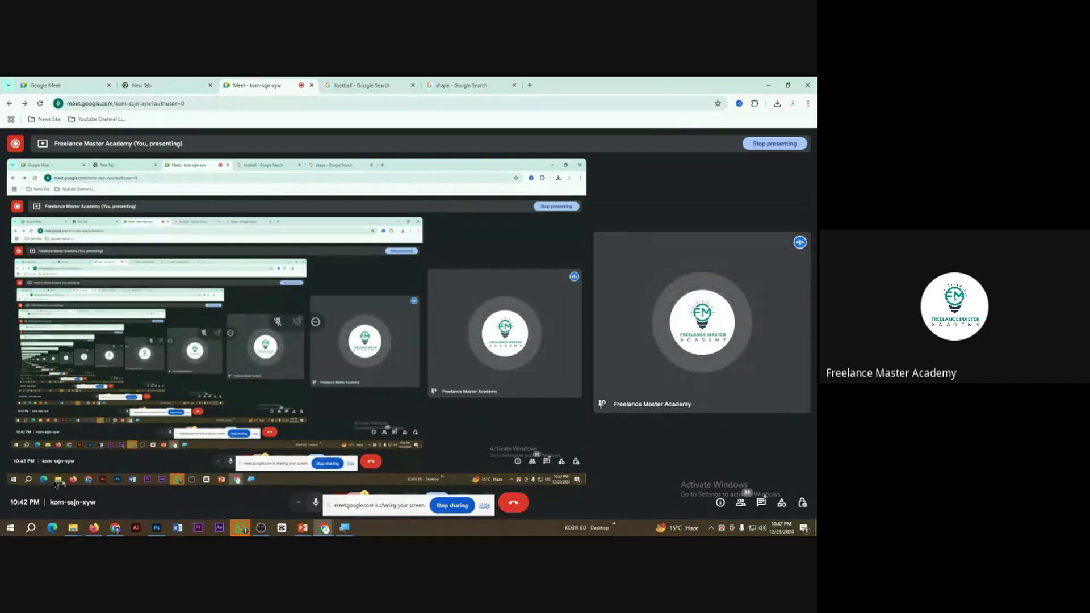
Switch back to Photoshop and select the gold boot in paris-2024-olympics-soccer.jpg with the Object Selection tool.
left_click(115, 527)
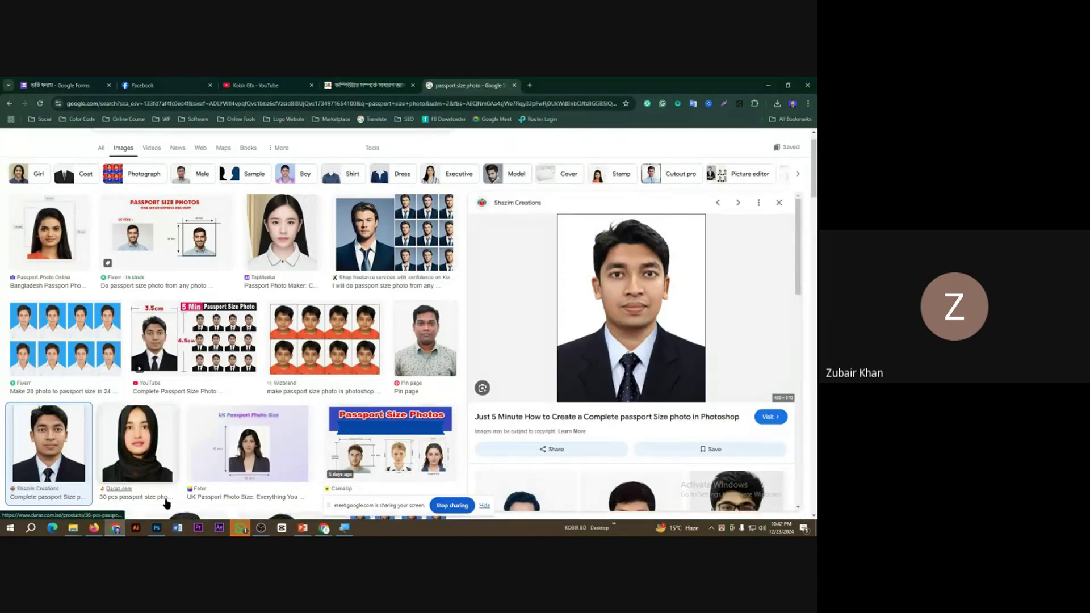
left_click(156, 527)
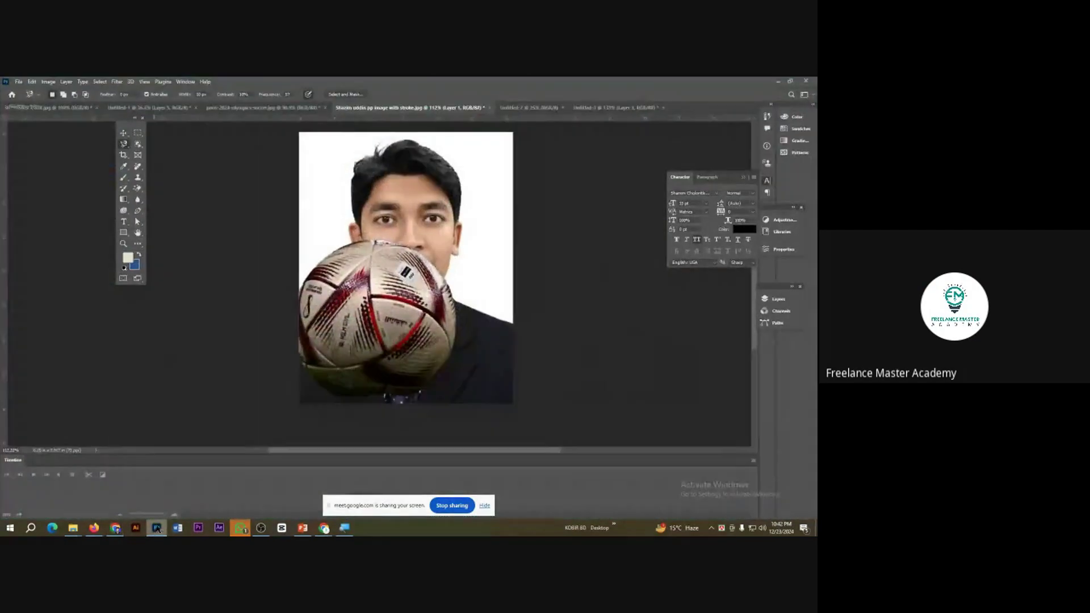
left_click(280, 107)
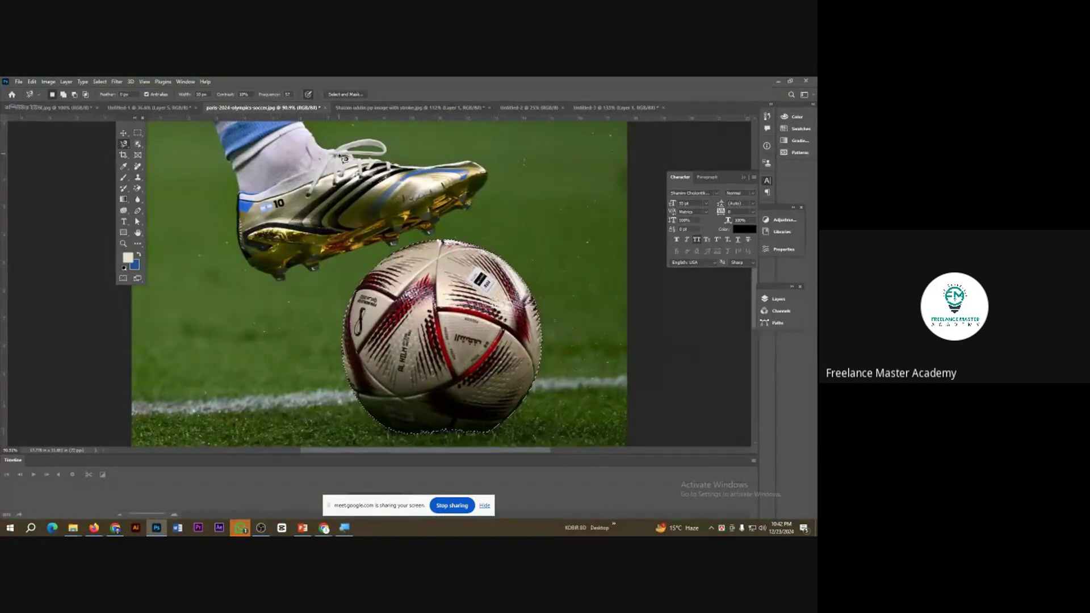
scroll(357, 283, "up", 3)
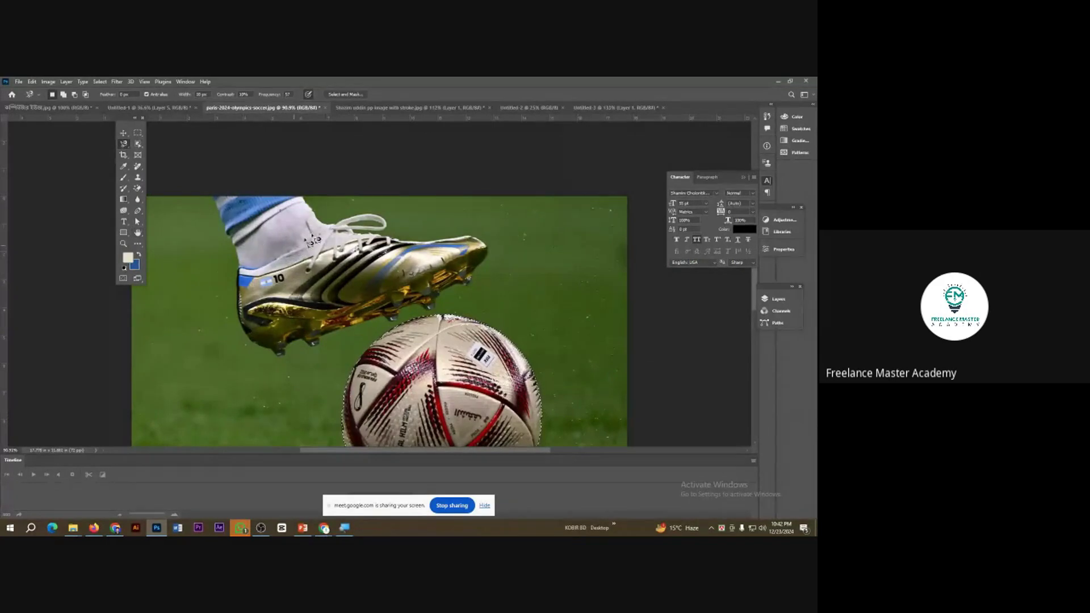
left_click(139, 145)
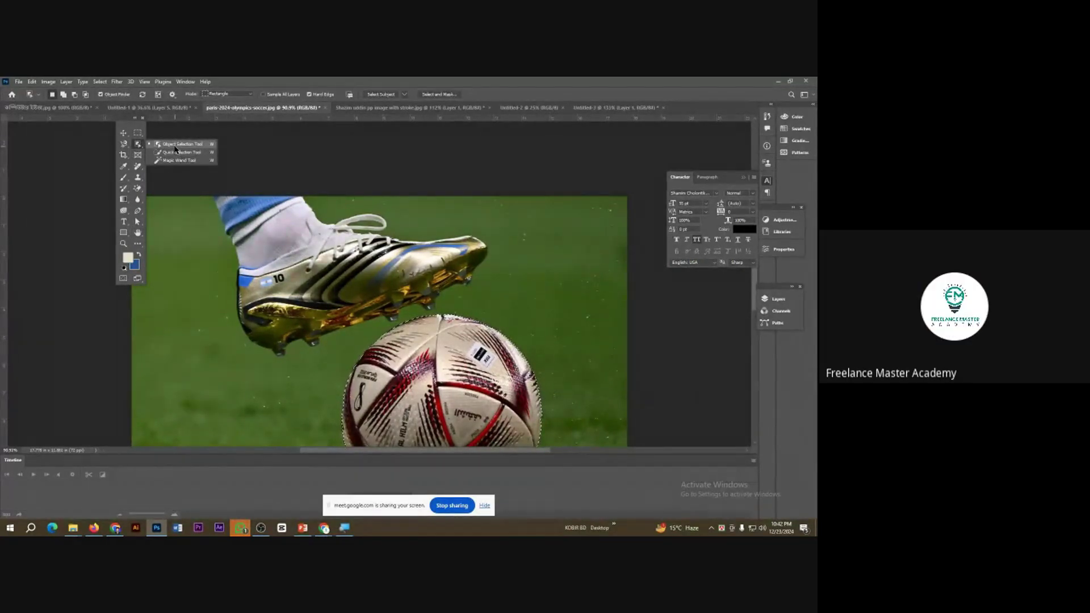
left_click(179, 144)
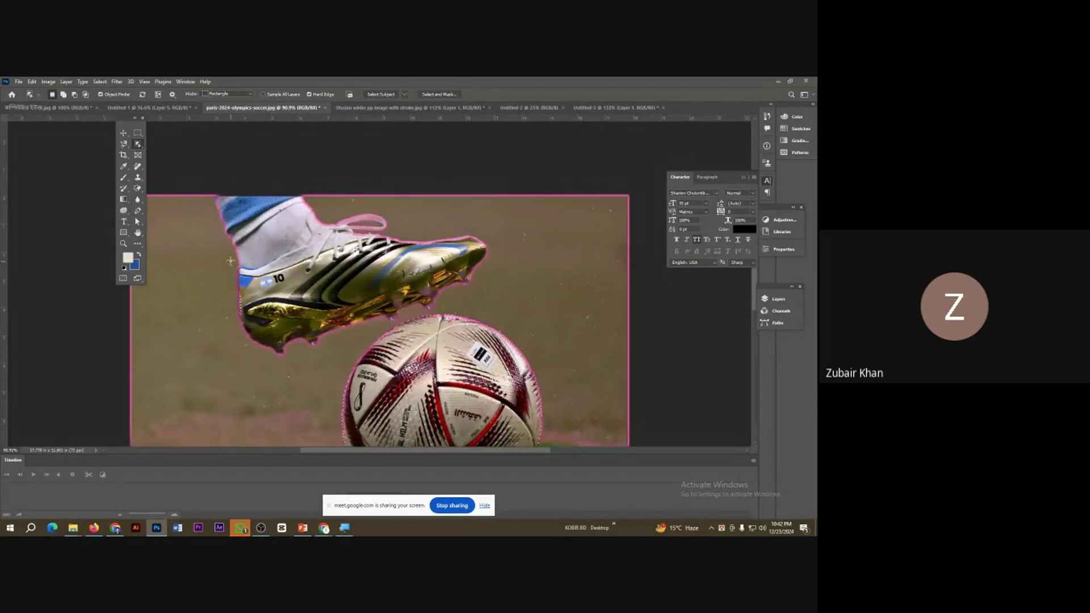
left_click_drag(226, 245, 335, 358)
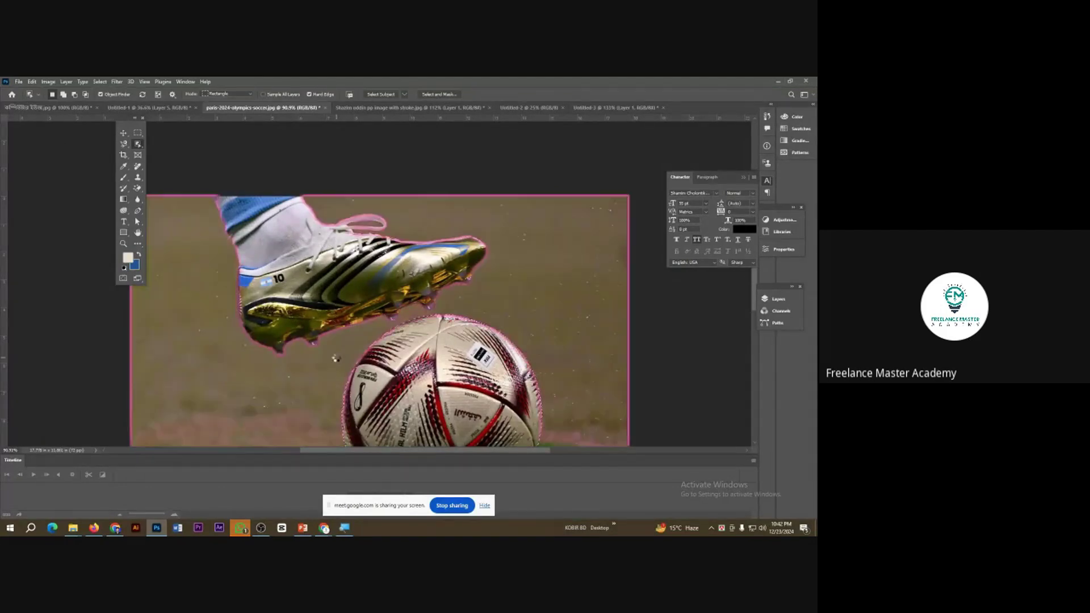
key("shift")
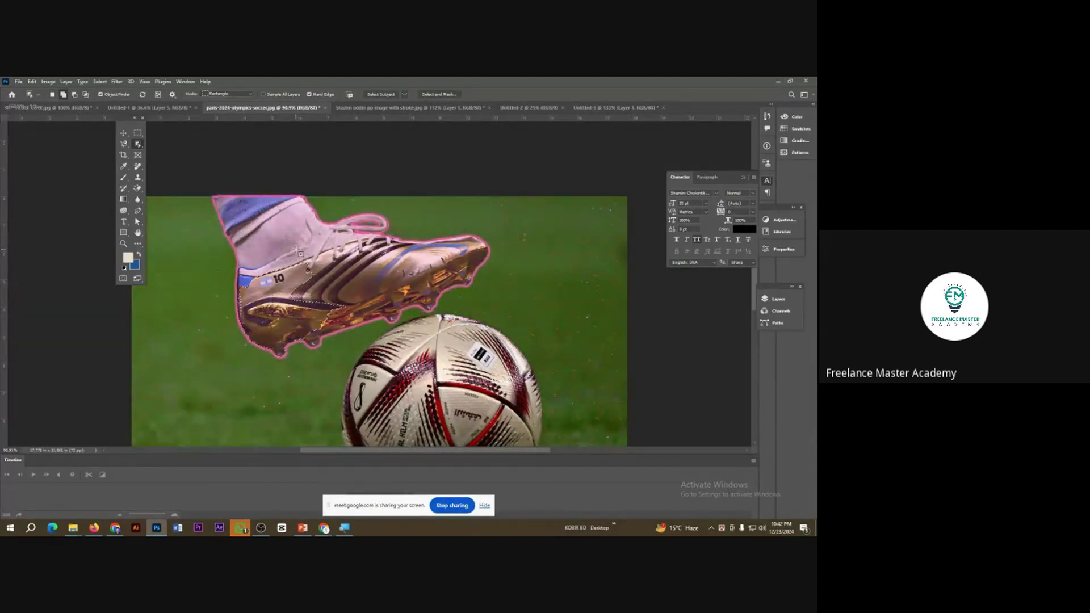
left_click_drag(298, 230, 487, 324)
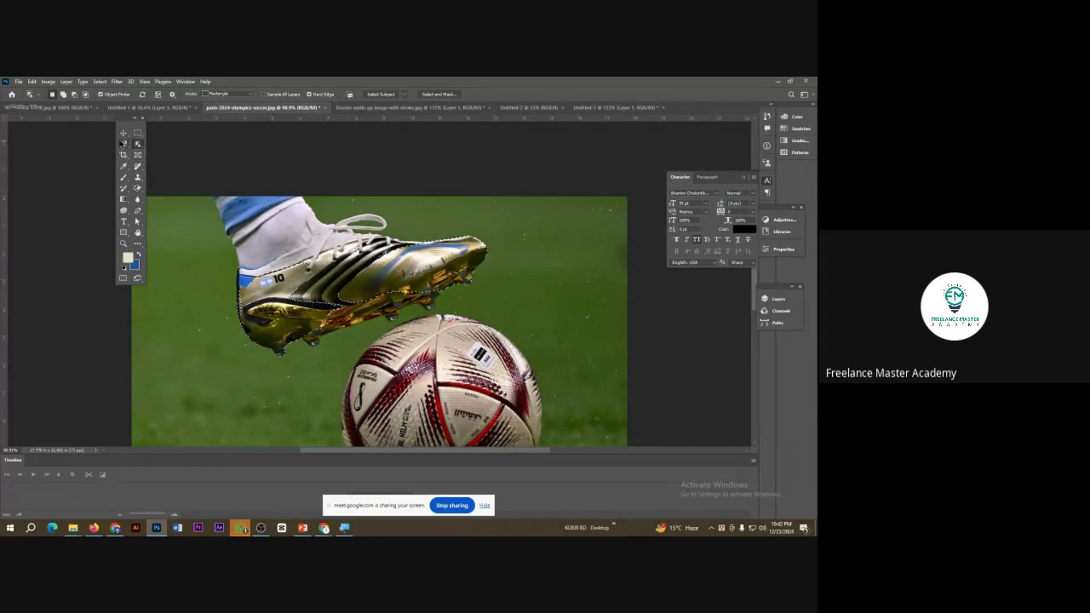
Try a short Magnetic Lasso outline on the grass beside the boot, and switch back to the Move tool.
left_click(121, 145)
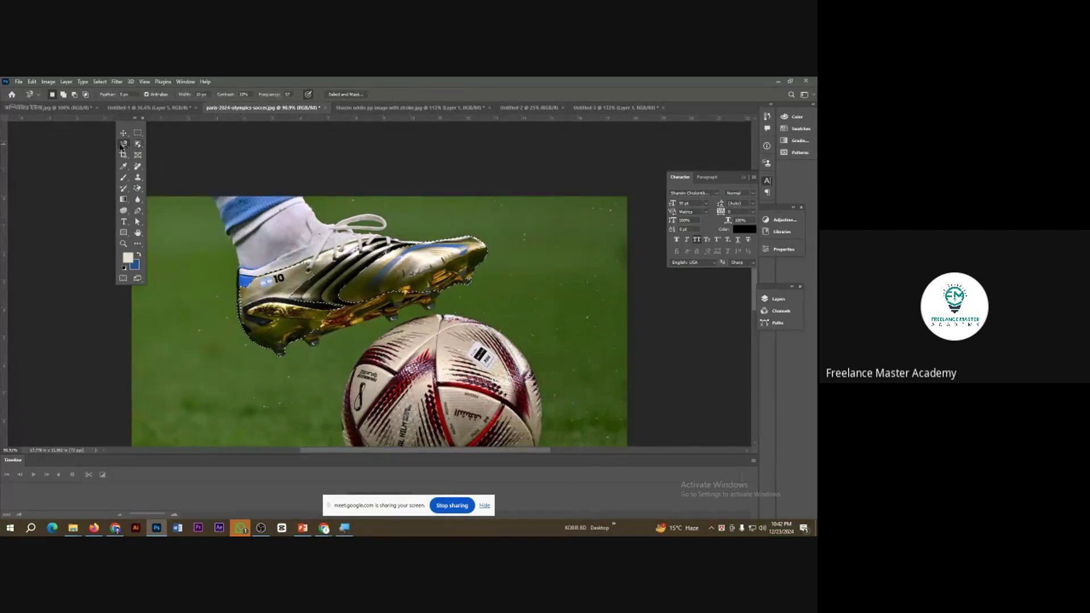
right_click(121, 146)
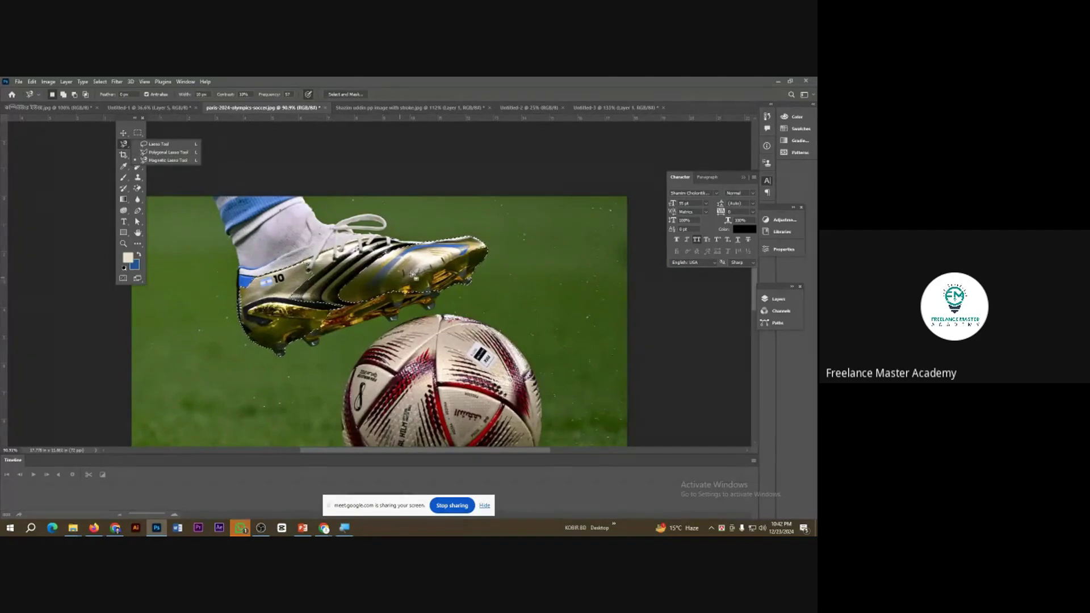
left_click(517, 272)
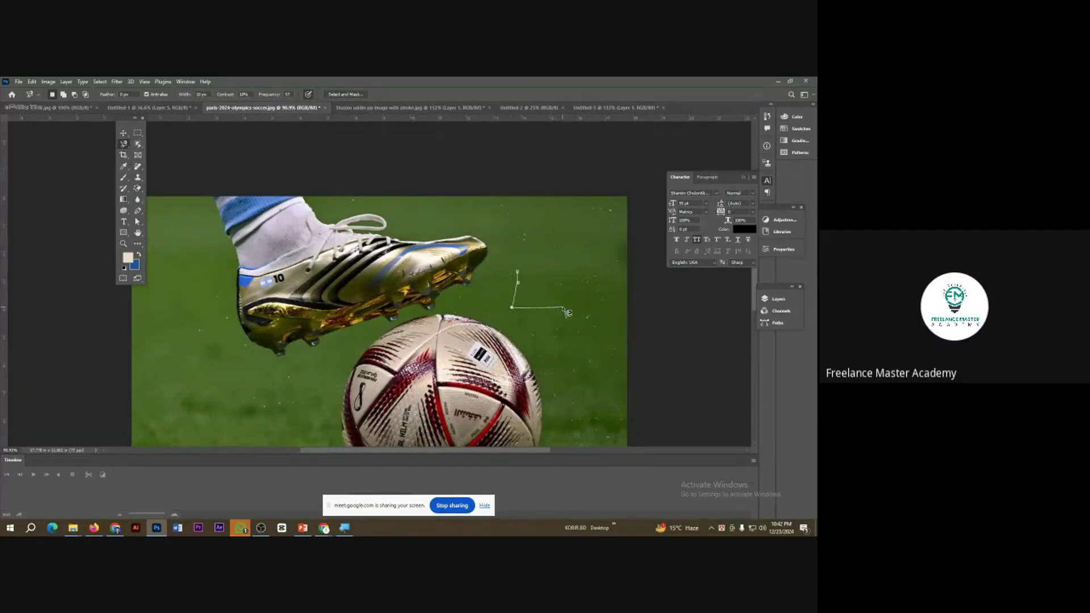
left_click(519, 274)
left_click(123, 133)
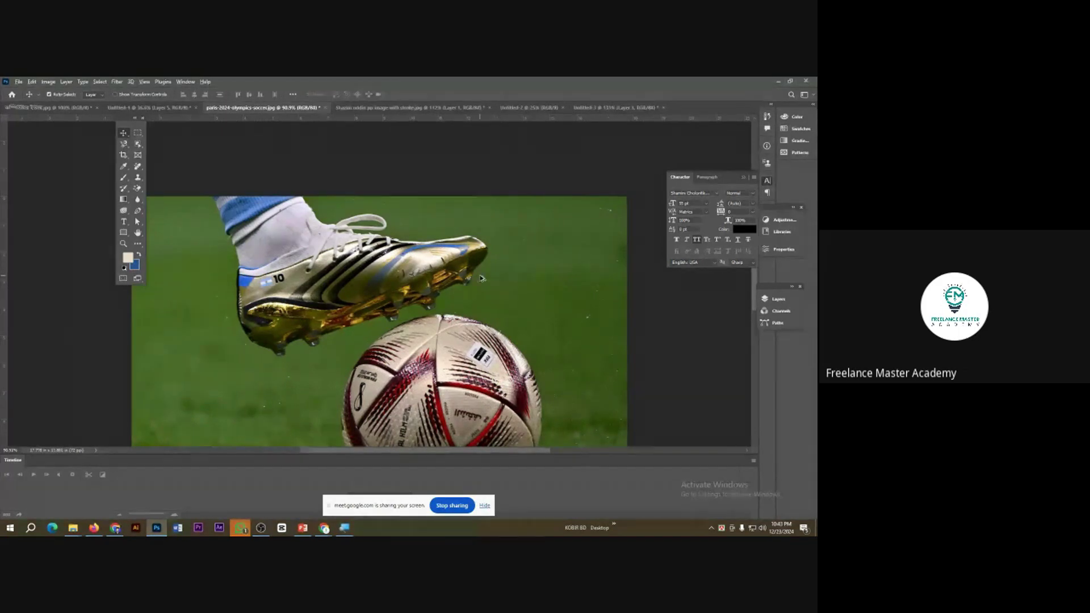
Create a new blank document from the A4 print preset, 210 x 297 mm at 300 ppi.
scroll(479, 275, "down", 1)
scroll(474, 299, "down", 1)
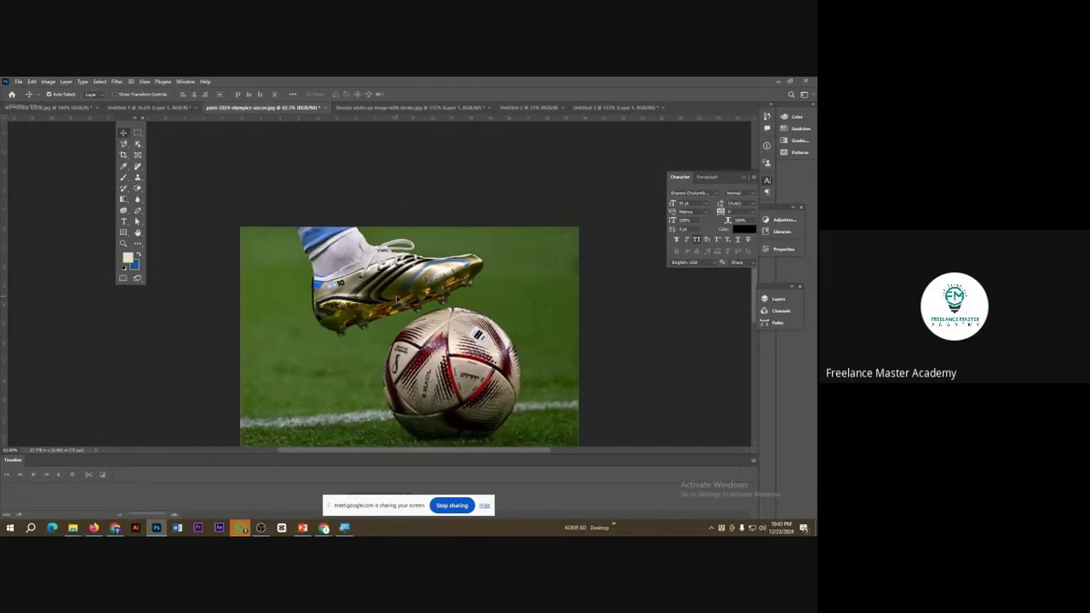
scroll(500, 284, "down", 3)
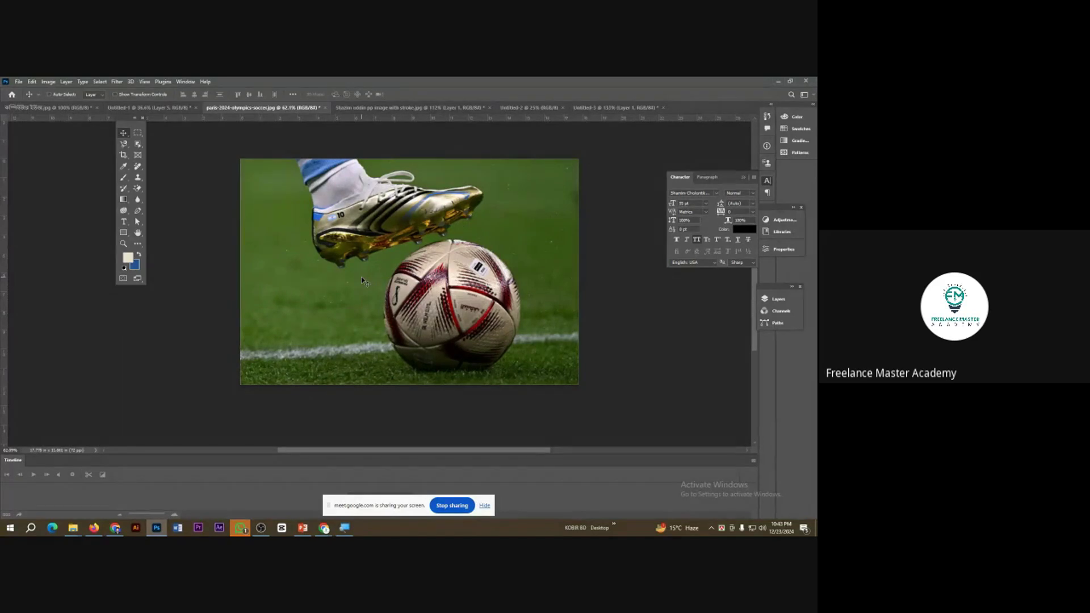
key("ctrl+n")
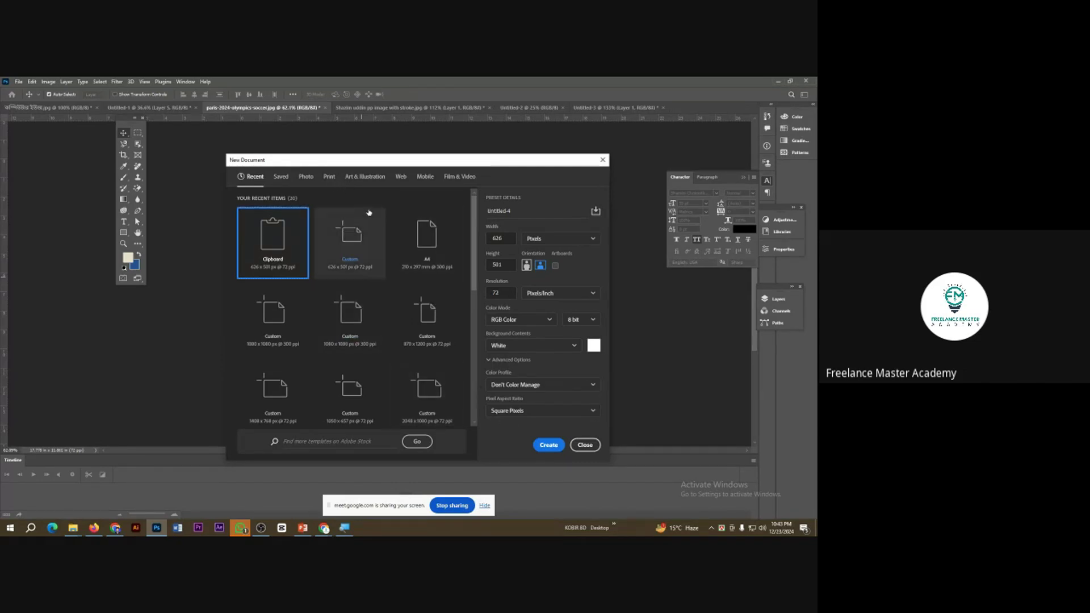
left_click(329, 176)
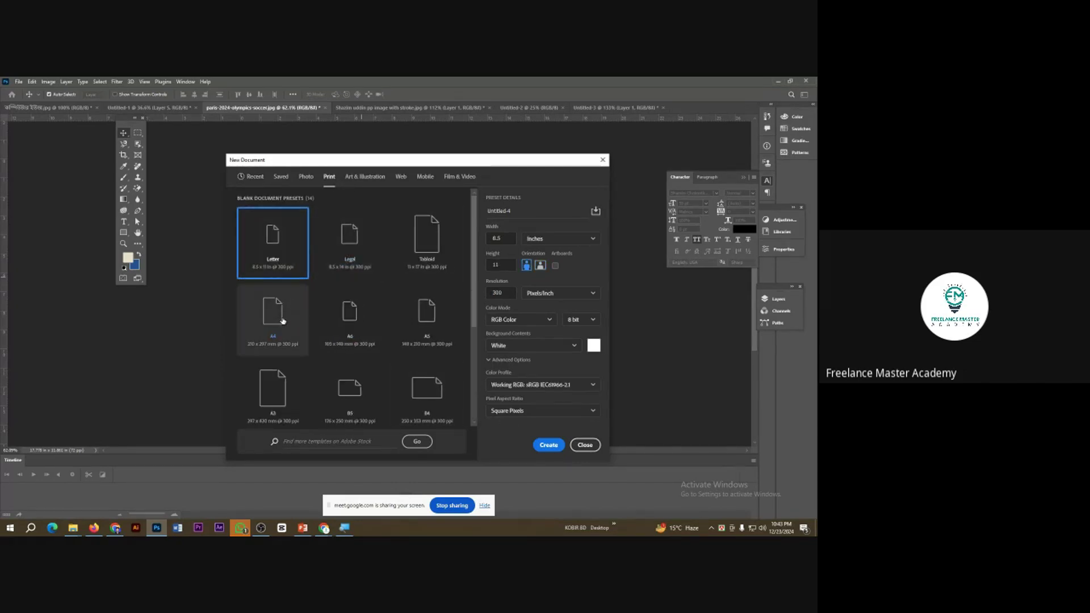
double_click(282, 321)
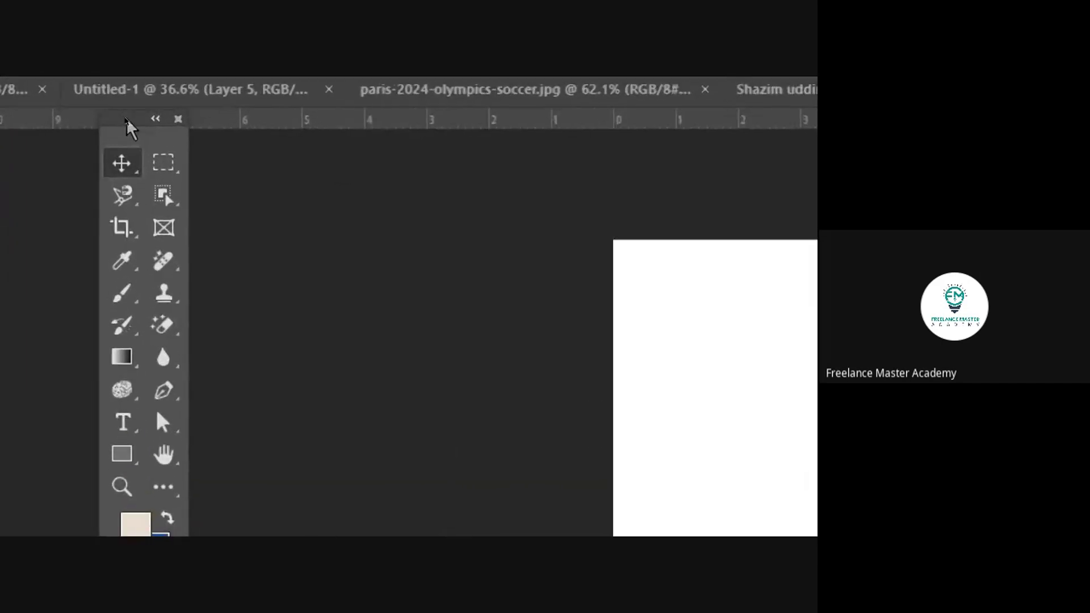
key("super")
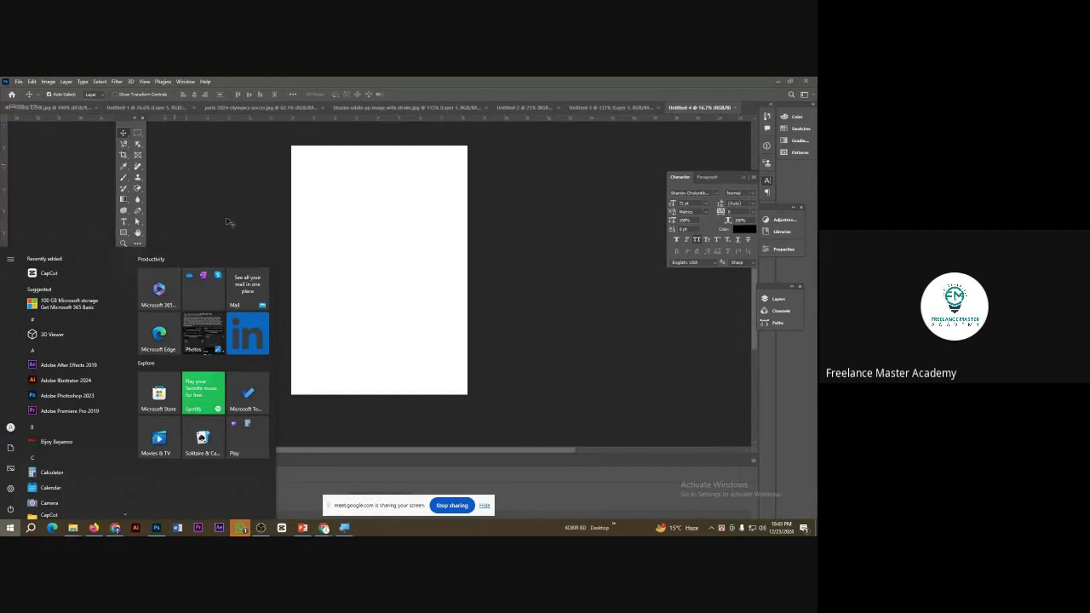
left_click(226, 219)
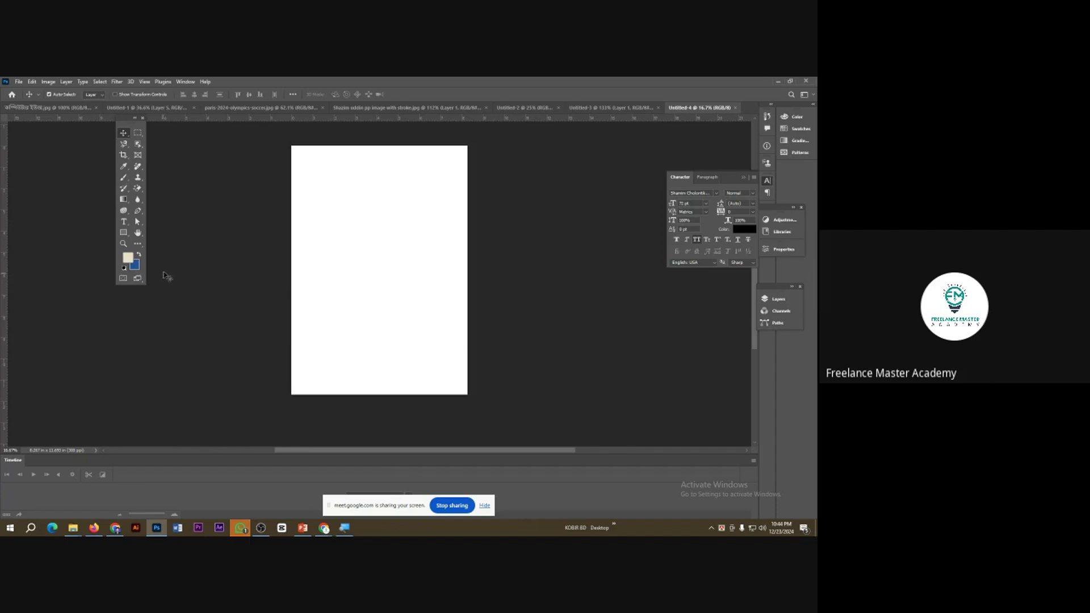
Draw a wide rectangular selection across the upper part of the blank page with the Rectangular Marquee tool.
left_click(137, 134)
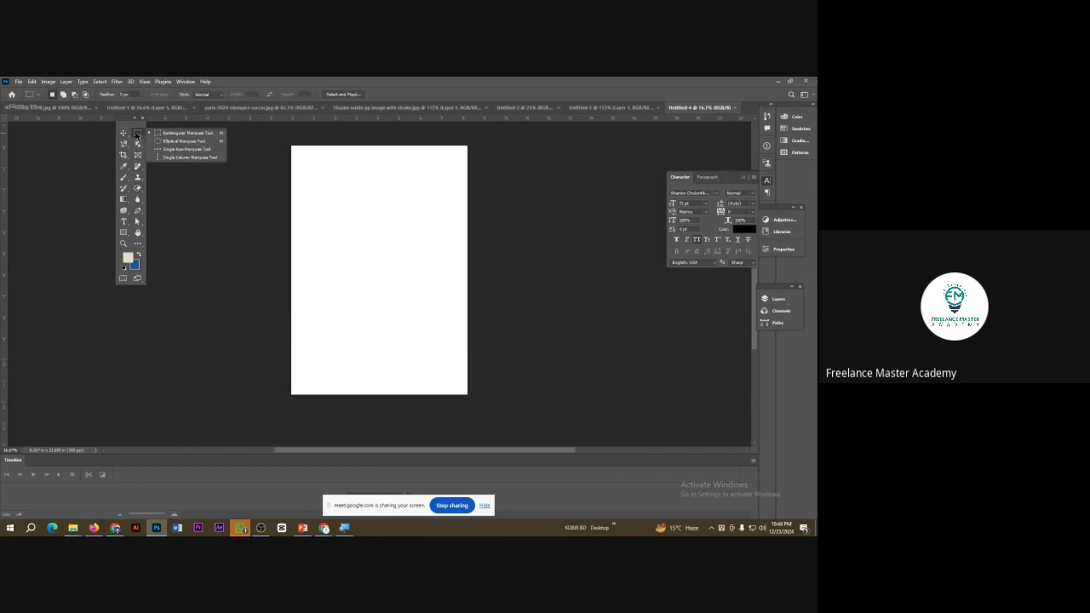
left_click(182, 135)
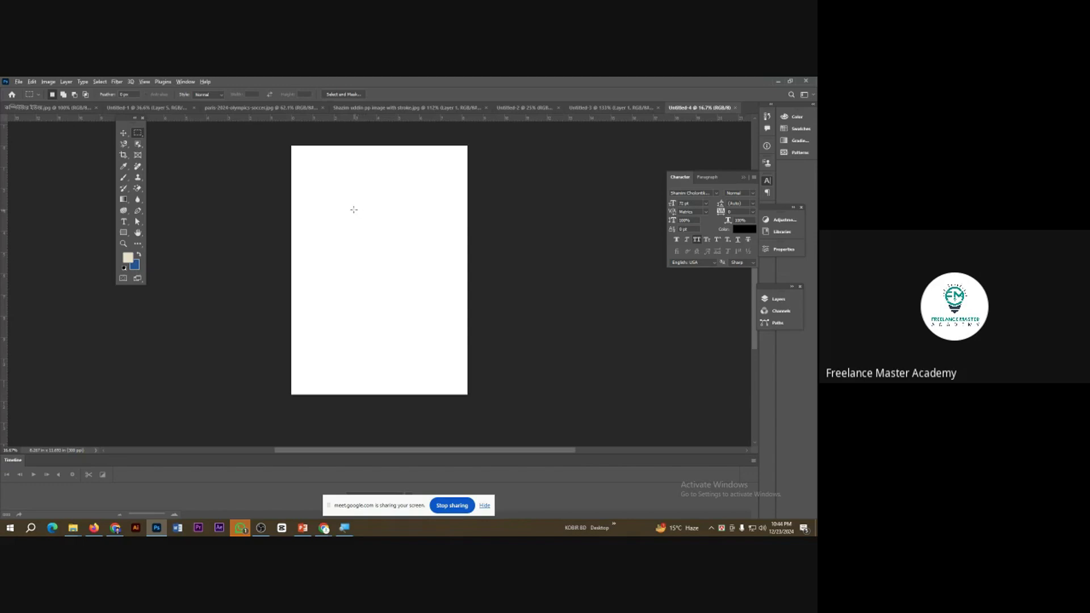
scroll(354, 209, "up", 2)
left_click_drag(279, 141, 518, 247)
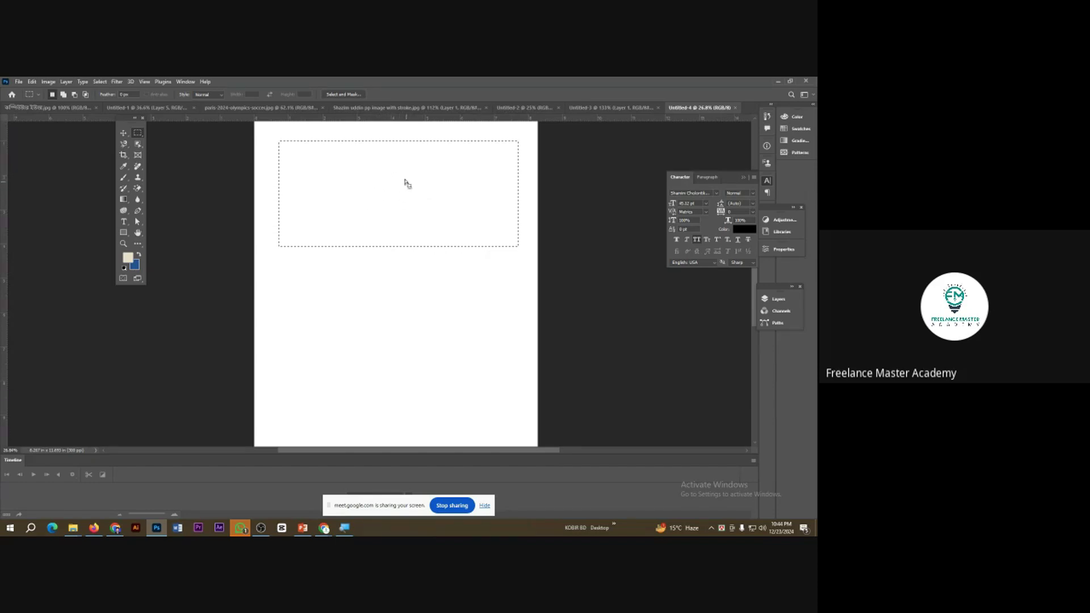
Set the foreground colour to green and fill the rectangular selection, trying the blue background colour first and finishing with the green.
left_click(129, 259)
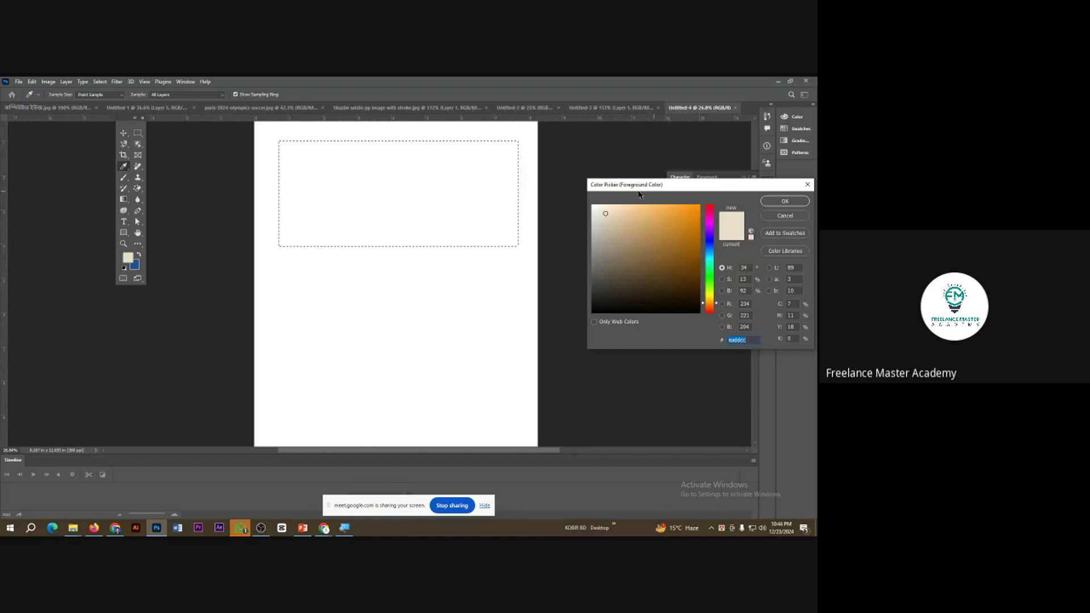
left_click_drag(639, 194, 562, 208)
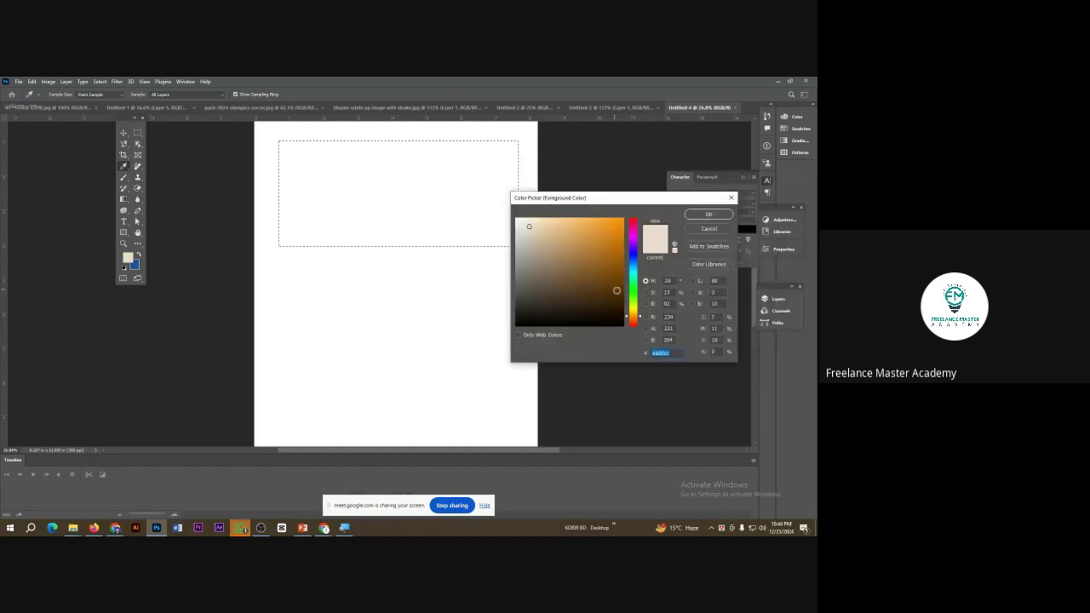
left_click(632, 296)
left_click_drag(616, 248, 624, 254)
left_click(708, 214)
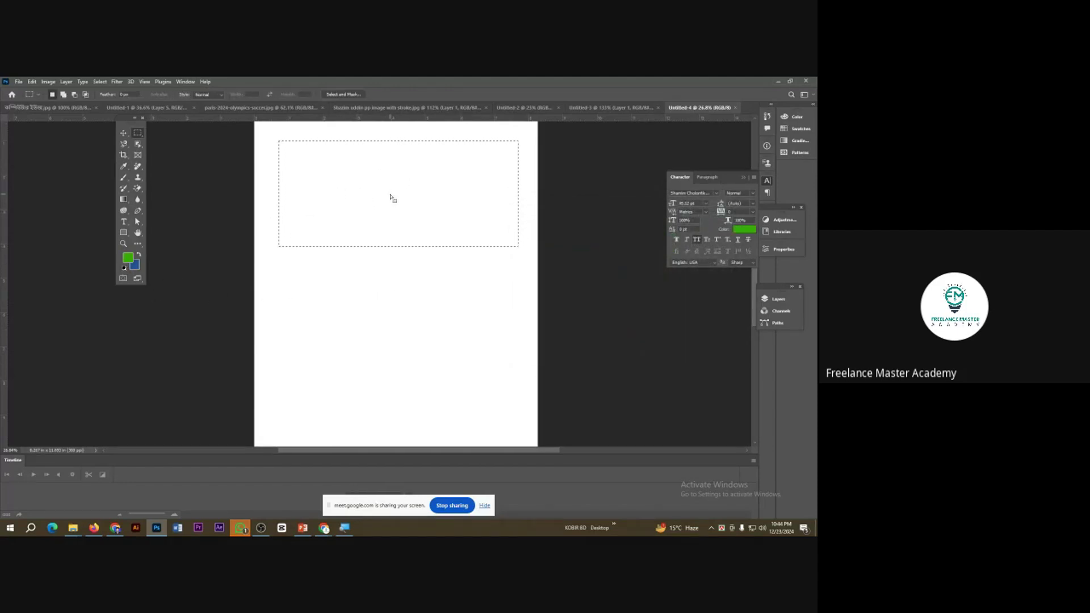
key("ctrl+BackSpace")
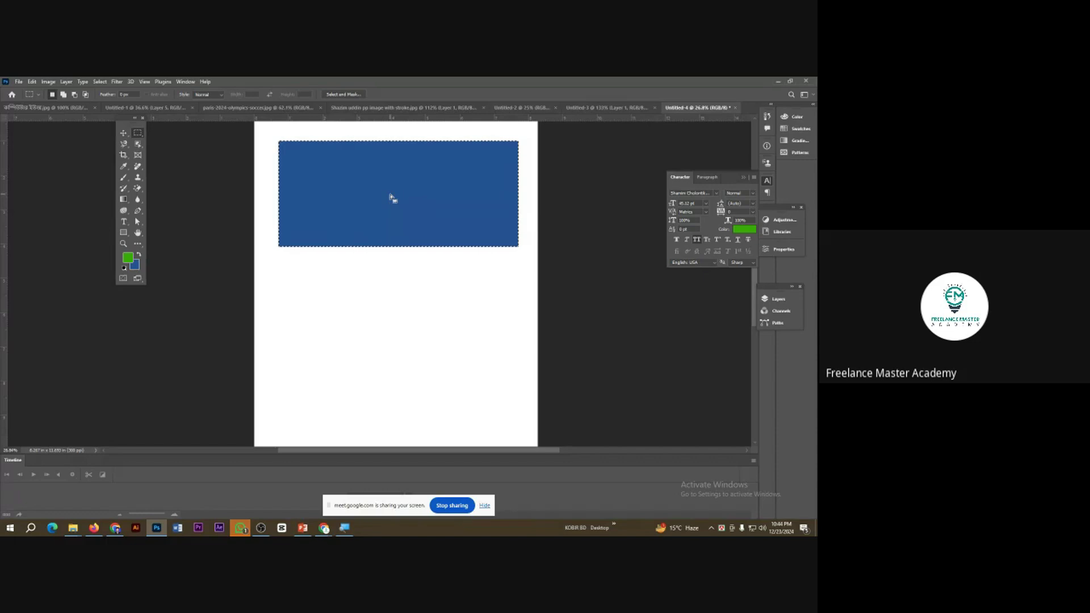
key("alt+BackSpace")
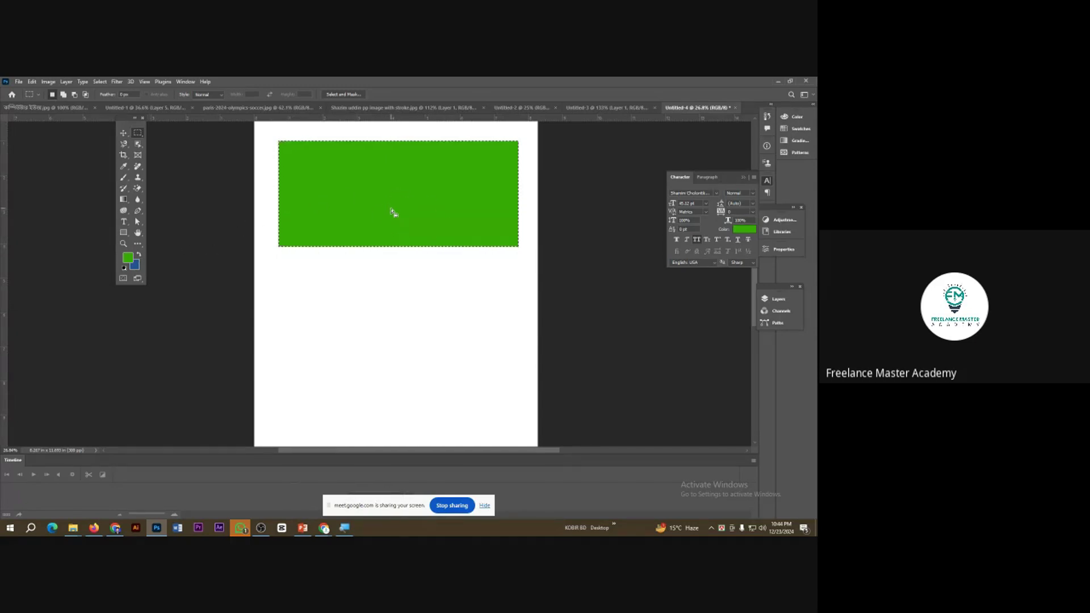
Draw a circular selection inside the green rectangle with the Elliptical Marquee tool.
right_click(144, 135)
left_click(170, 141)
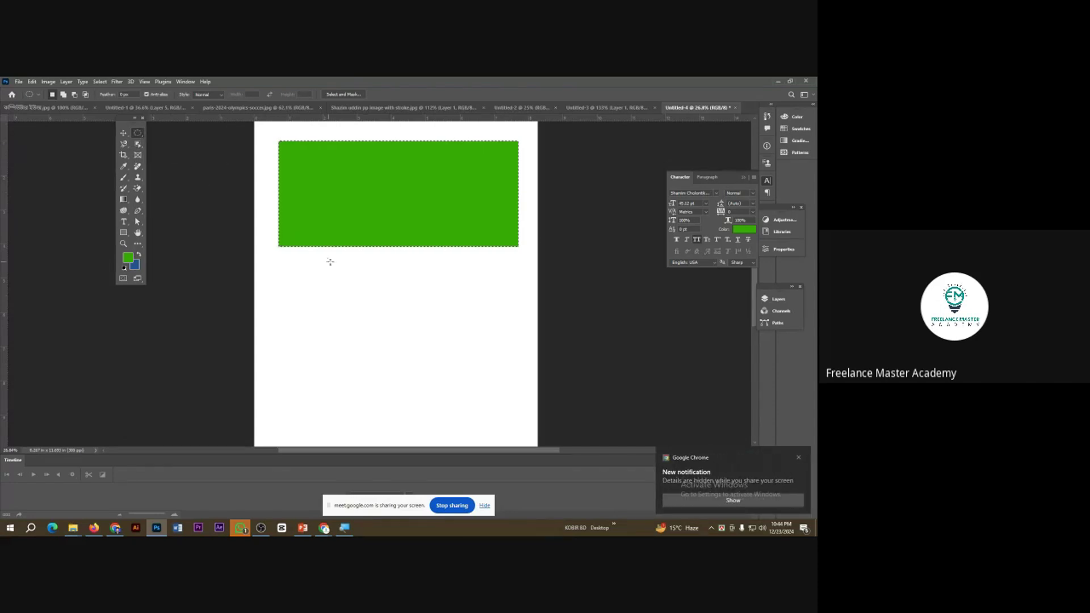
left_click(369, 241)
left_click_drag(377, 178, 406, 210)
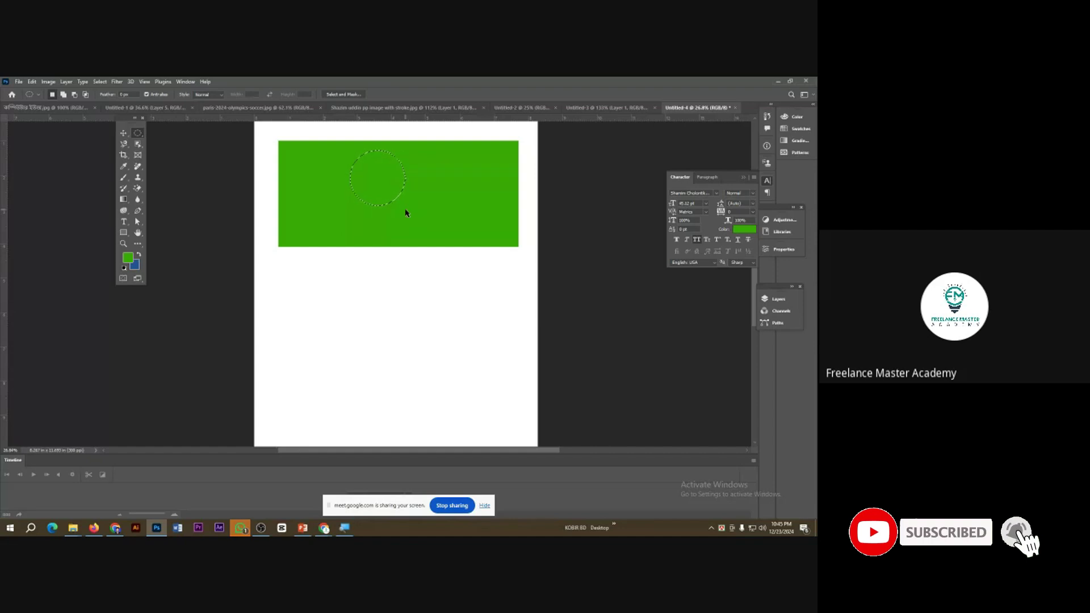
Nudge the circular selection down and across until it sits near the centre of the green rectangle.
key("Down")
key("Down")
key("Down")
key("Down")
key("Down")
key("Right")
key("Right")
key("Right")
key("Right")
key("Right")
key("Right")
key("Right")
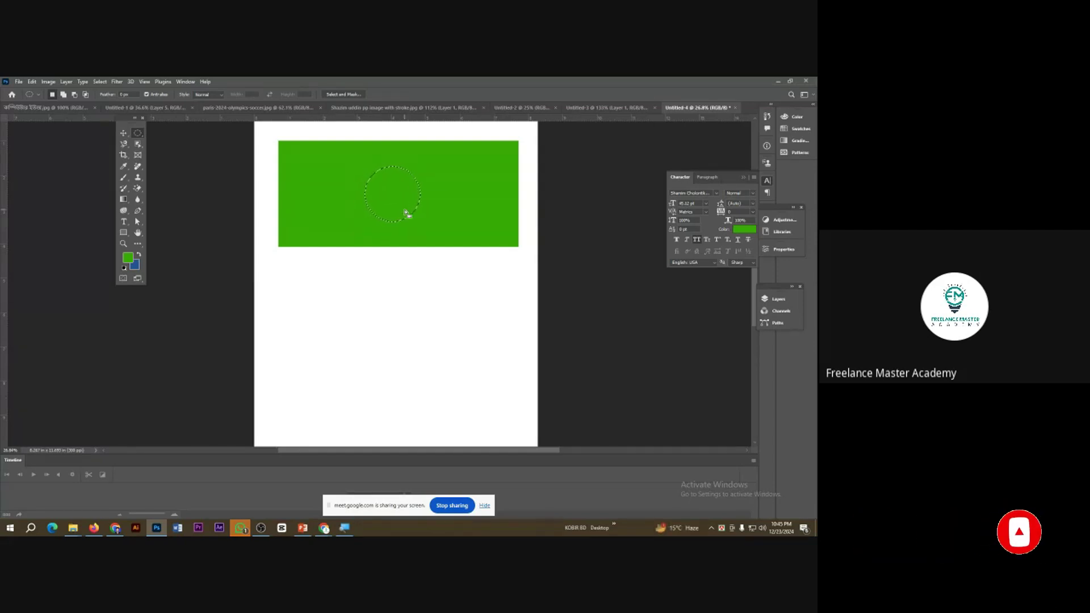
key("Right")
key("Right")
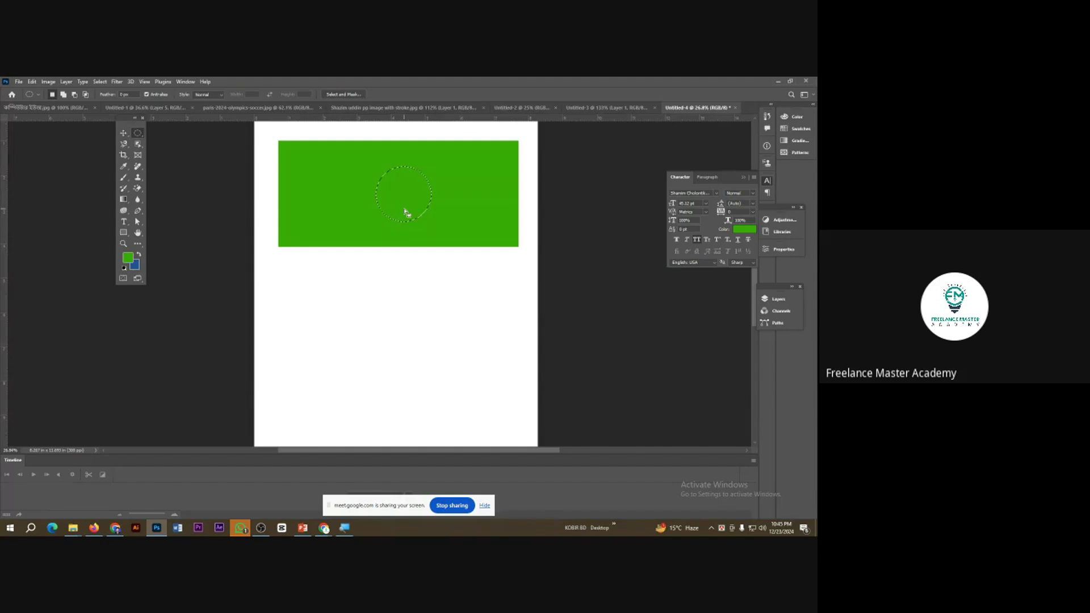
key("Left")
key("Left")
key("Left")
Set the foreground colour to ff0000 and fill the circular selection with it.
left_click(126, 257)
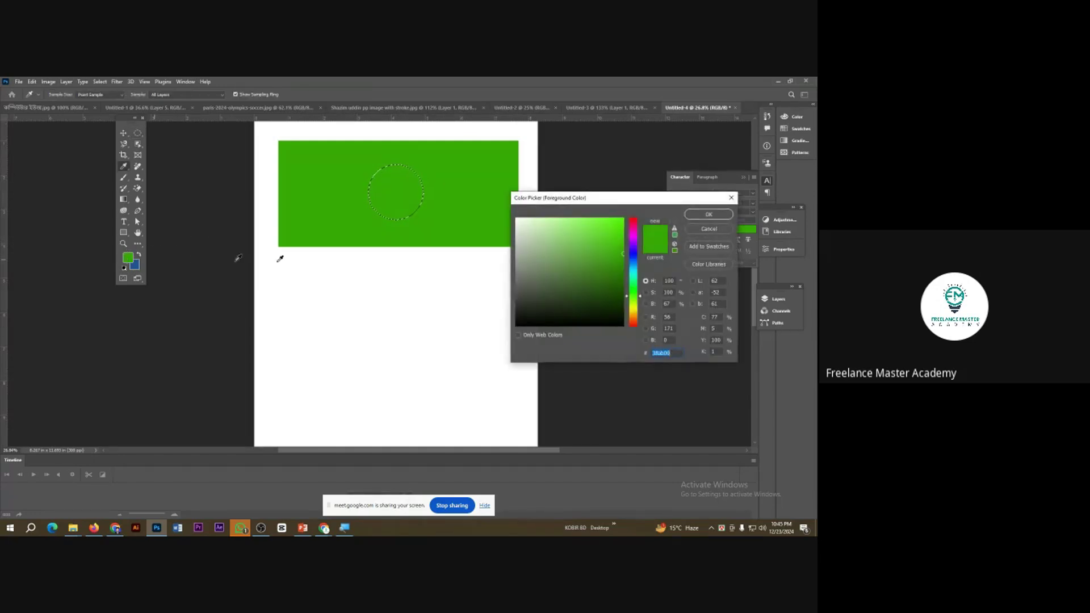
type("ff0000")
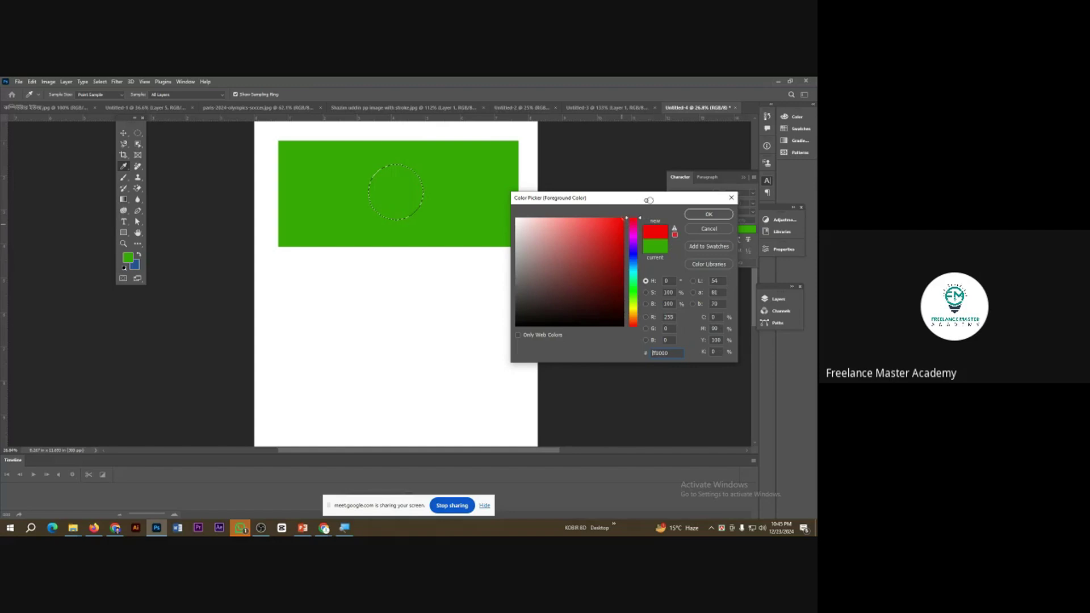
left_click(707, 214)
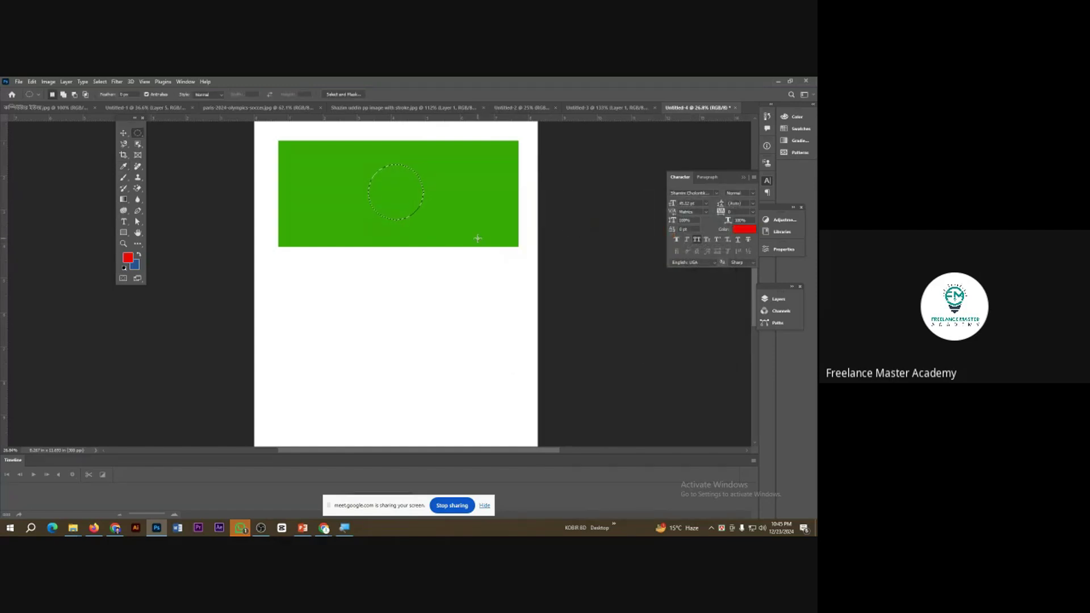
key("alt+BackSpace")
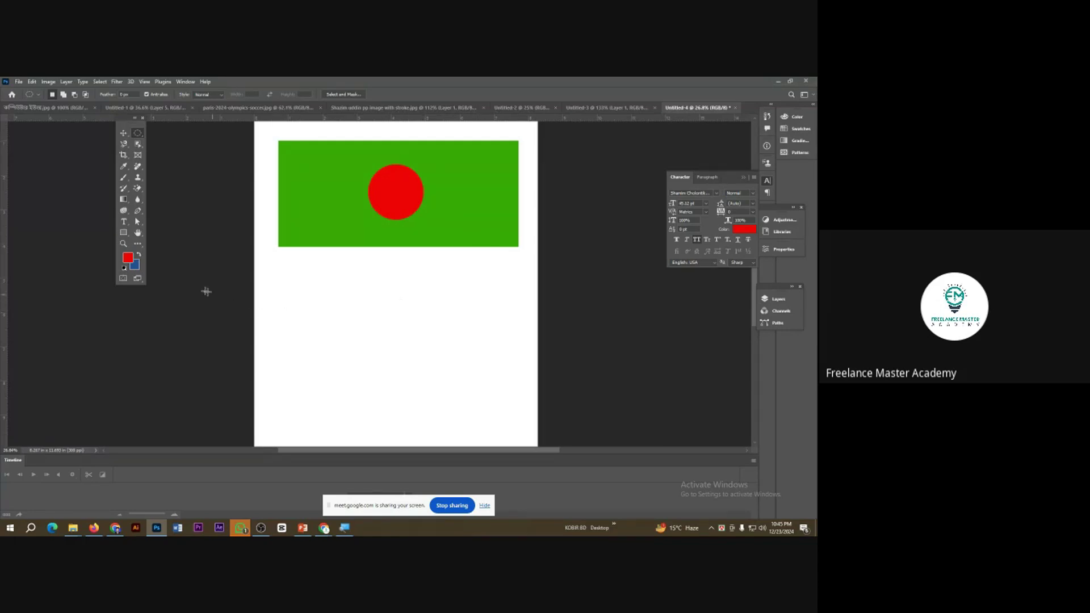
Outline a freehand shape below the flag with the Lasso tool and fill it with the blue background colour.
left_click(123, 146)
right_click(123, 148)
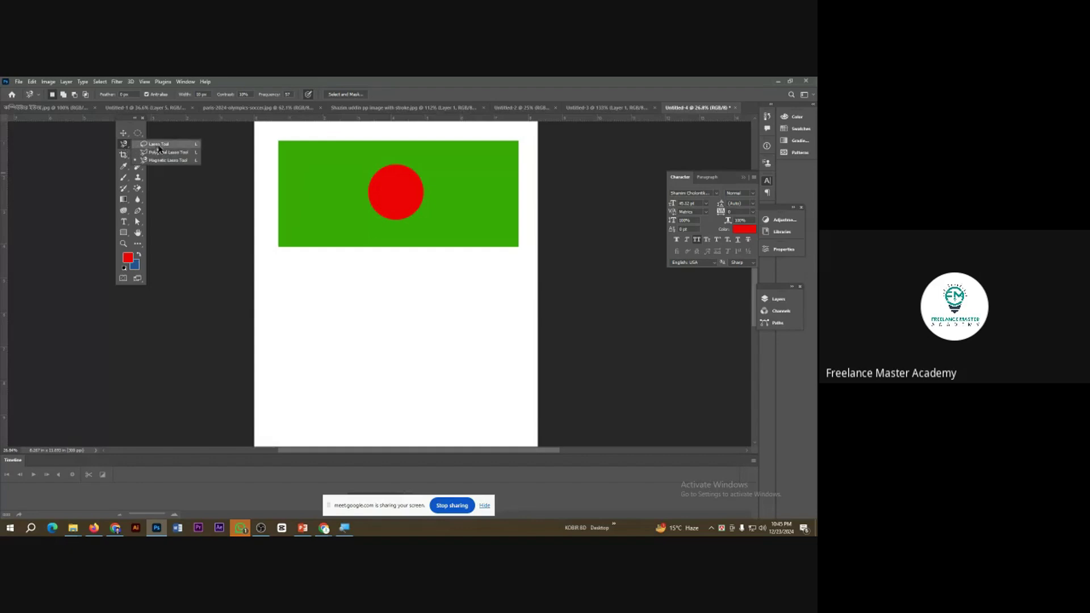
left_click(162, 144)
mouse_move(302, 344)
left_mouse_down()
mouse_move(333, 303)
mouse_move(338, 315)
mouse_move(355, 293)
mouse_move(364, 310)
mouse_move(421, 290)
mouse_move(402, 420)
mouse_move(380, 404)
mouse_move(309, 419)
mouse_move(320, 353)
mouse_move(273, 429)
mouse_move(304, 342)
left_mouse_up()
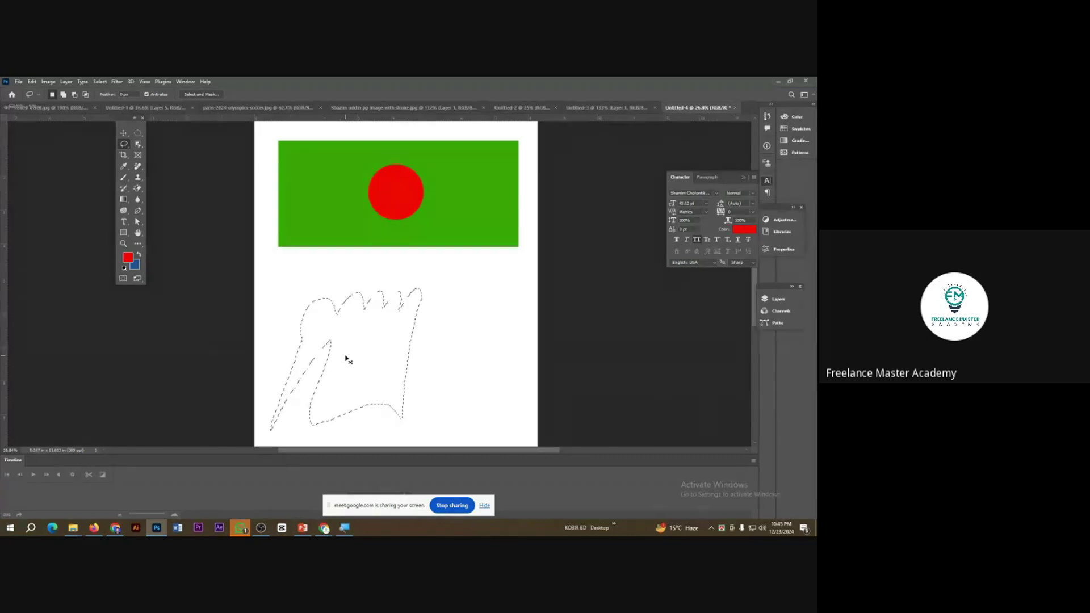
key("ctrl+BackSpace")
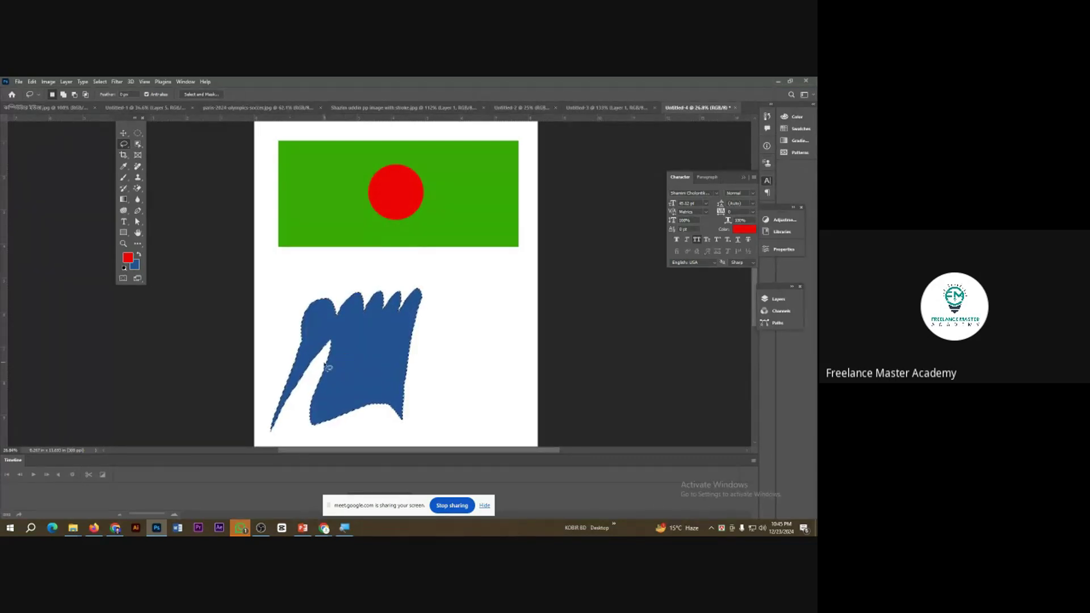
Change the background colour to bright cyan, refill the freehand shape with it and deselect.
left_click(135, 263)
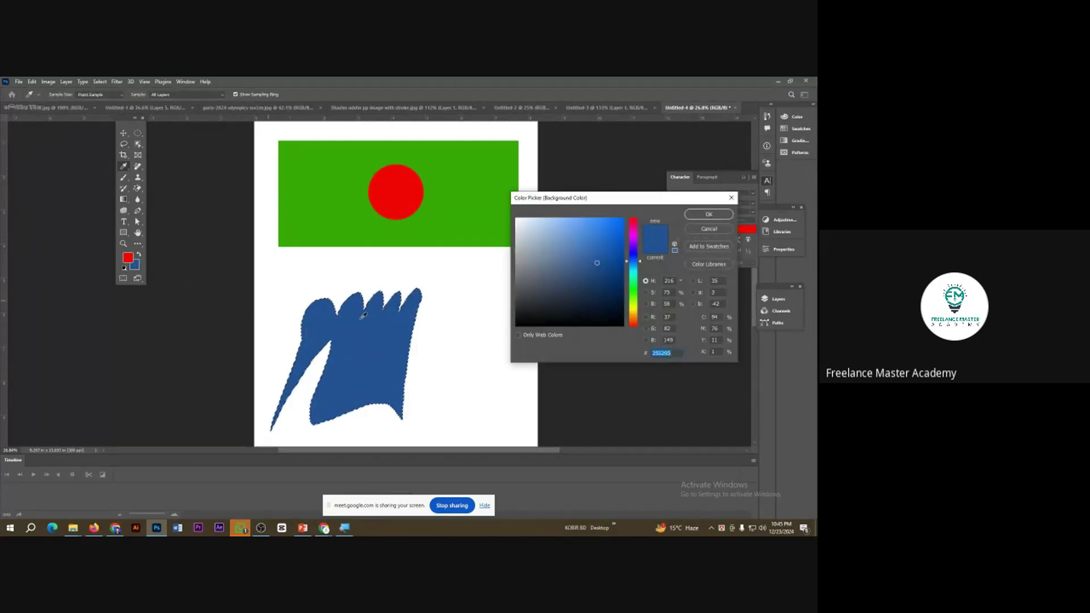
left_click(610, 303)
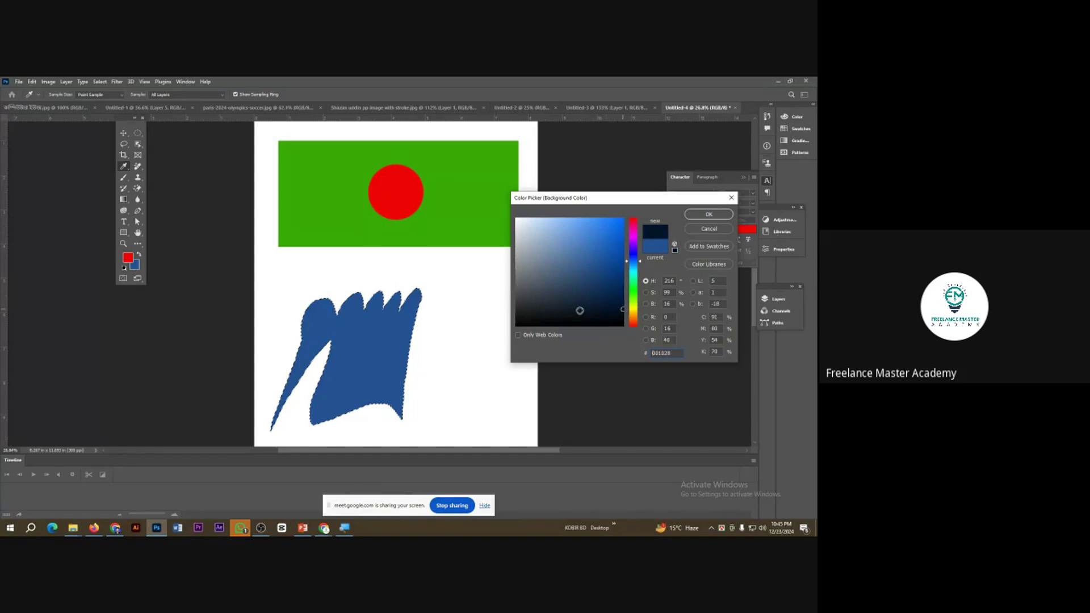
left_click(659, 245)
left_click_drag(632, 287, 634, 273)
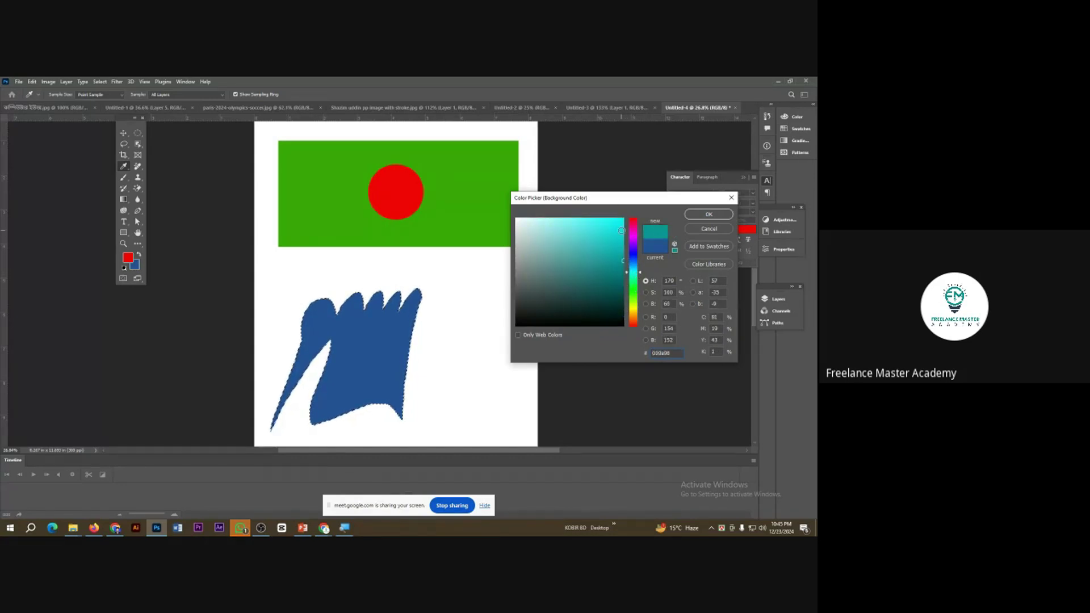
left_click(709, 214)
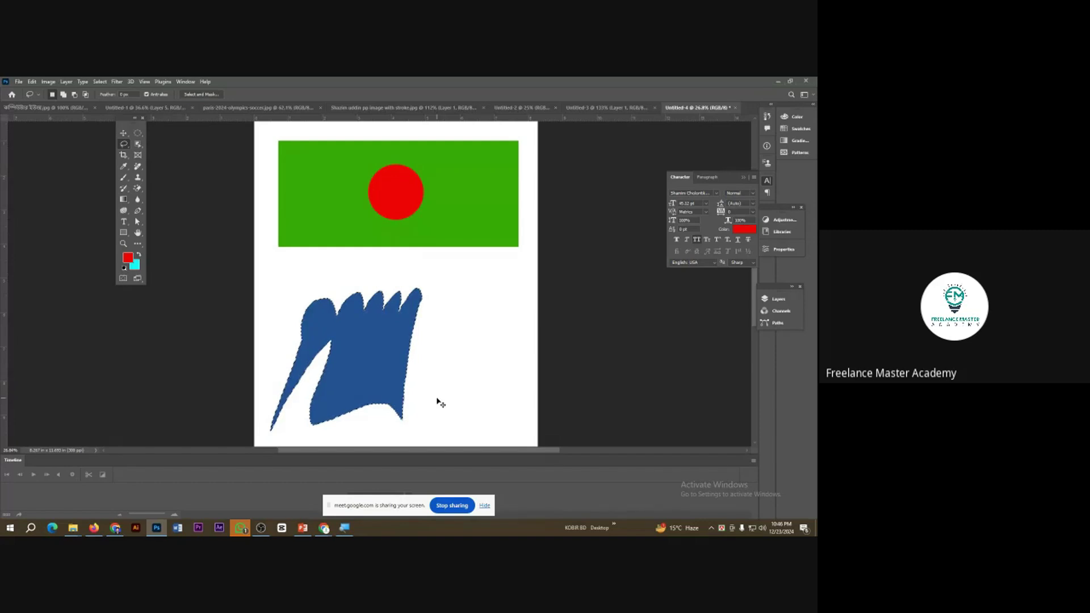
key("ctrl+BackSpace")
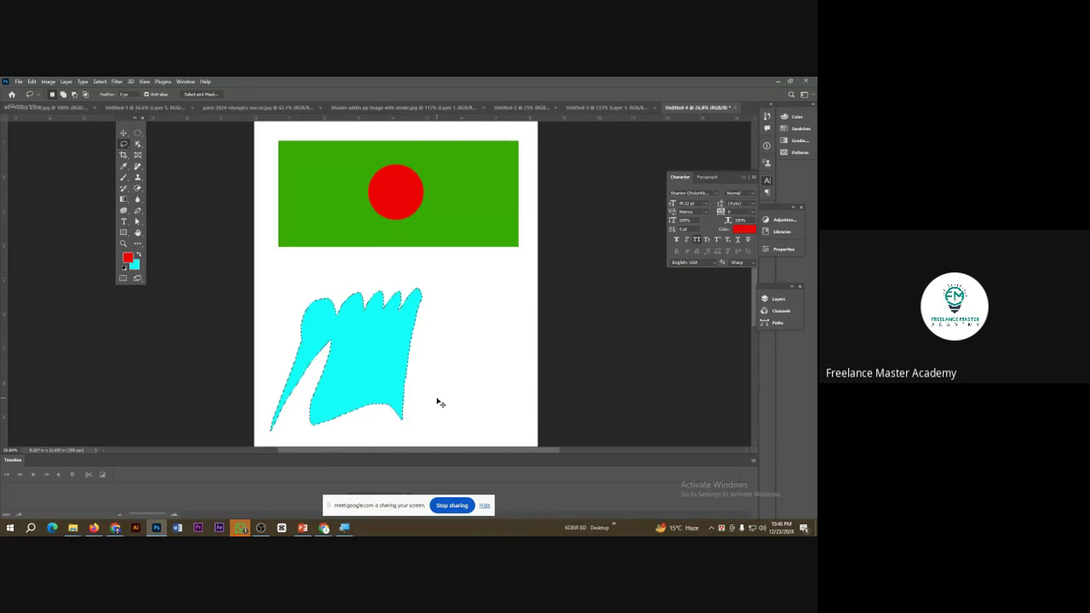
key("ctrl+d")
Outline a closed, straight-edged notched shape beside the cyan freehand shape with the Polygonal Lasso tool.
left_click(139, 135)
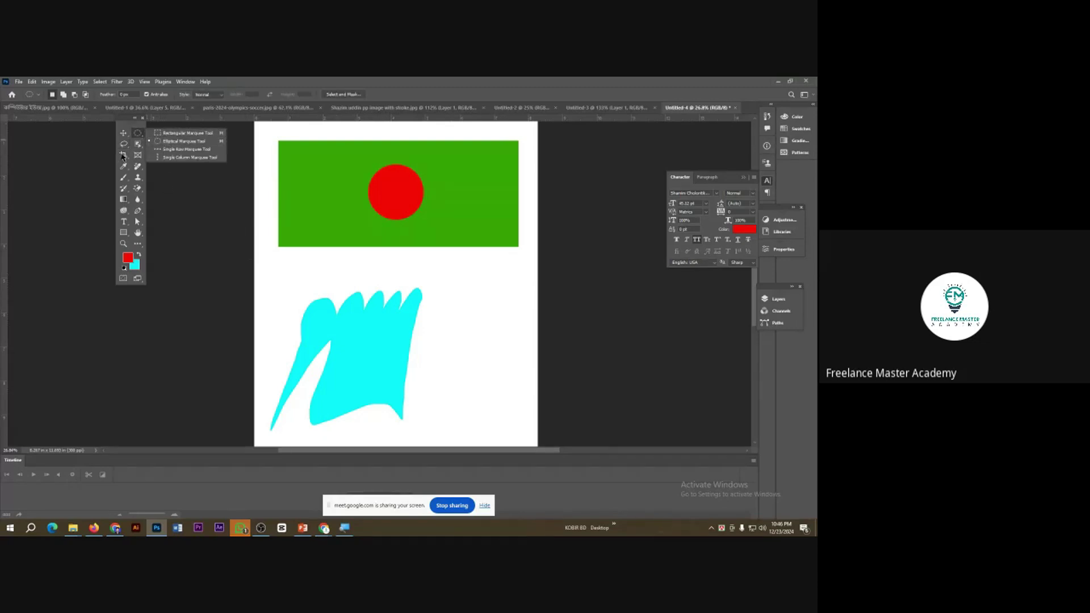
left_click(123, 145)
left_click(161, 152)
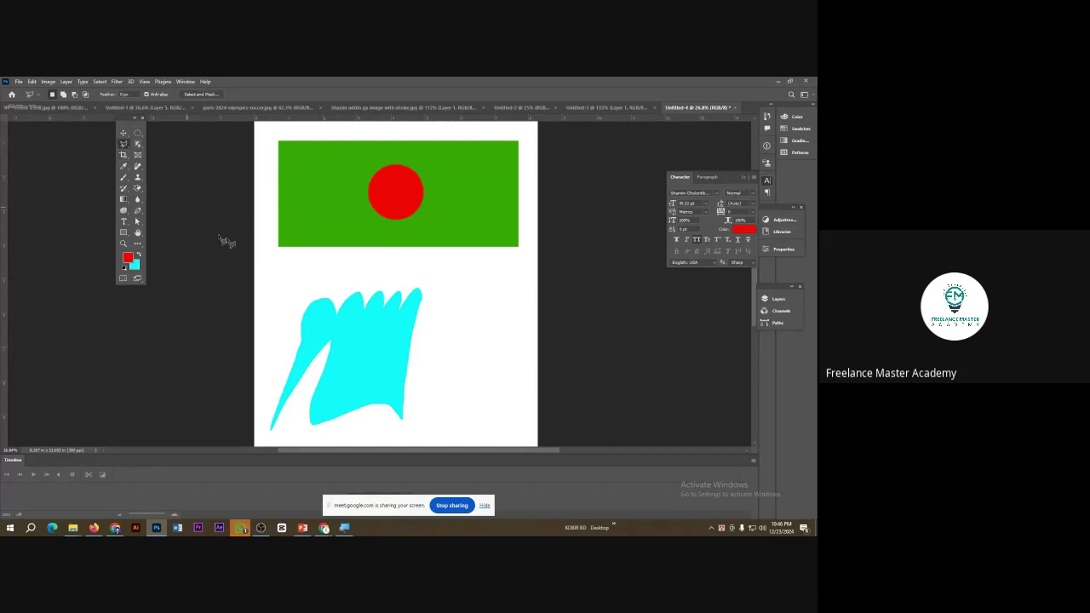
left_click(465, 270)
left_click(443, 384)
left_click(506, 392)
left_click(526, 272)
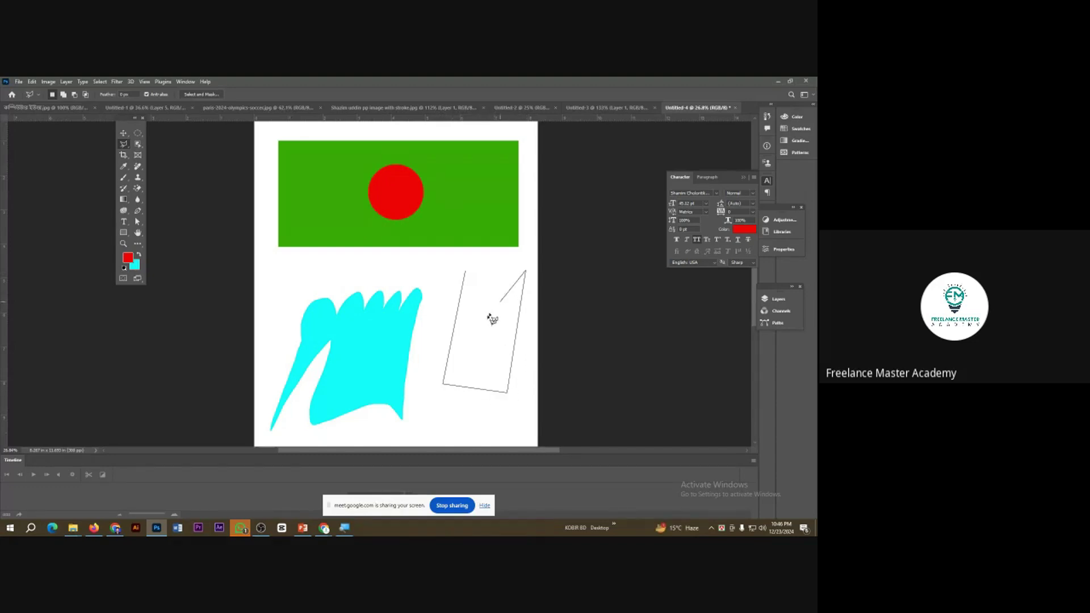
left_click(466, 354)
left_click(484, 271)
left_click(465, 272)
Fill the polygonal selection with the red foreground colour, refill it with the cyan background colour and deselect.
key("alt+BackSpace")
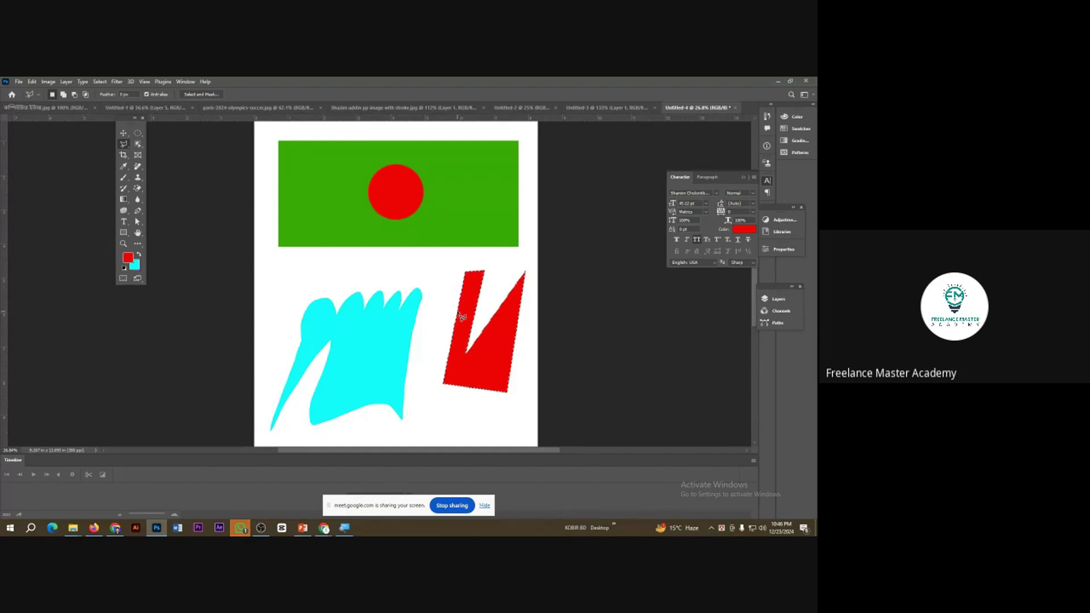
key("ctrl+BackSpace")
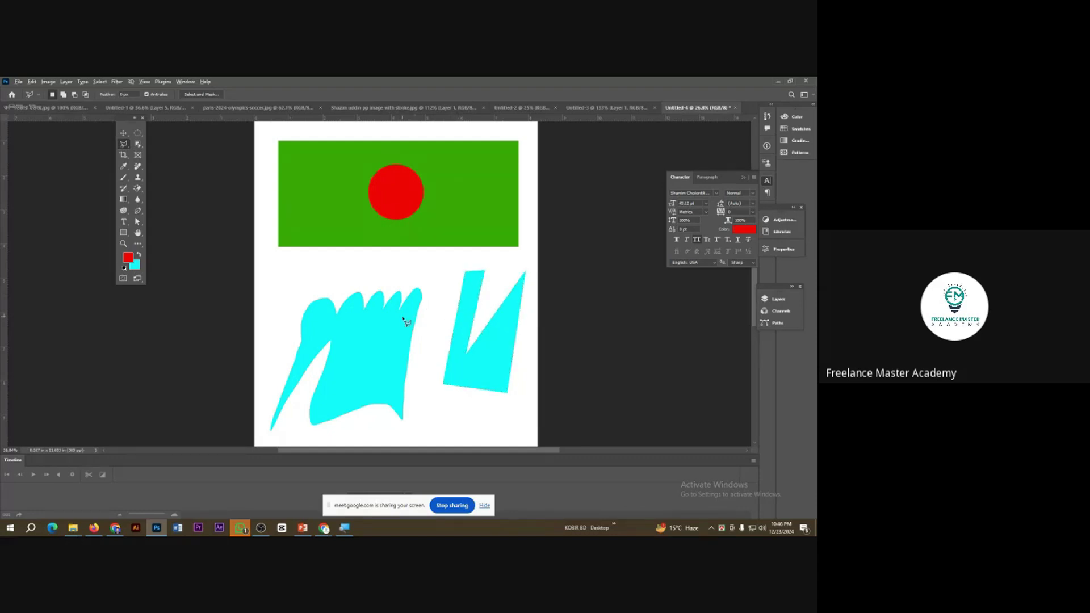
scroll(404, 321, "down", 1)
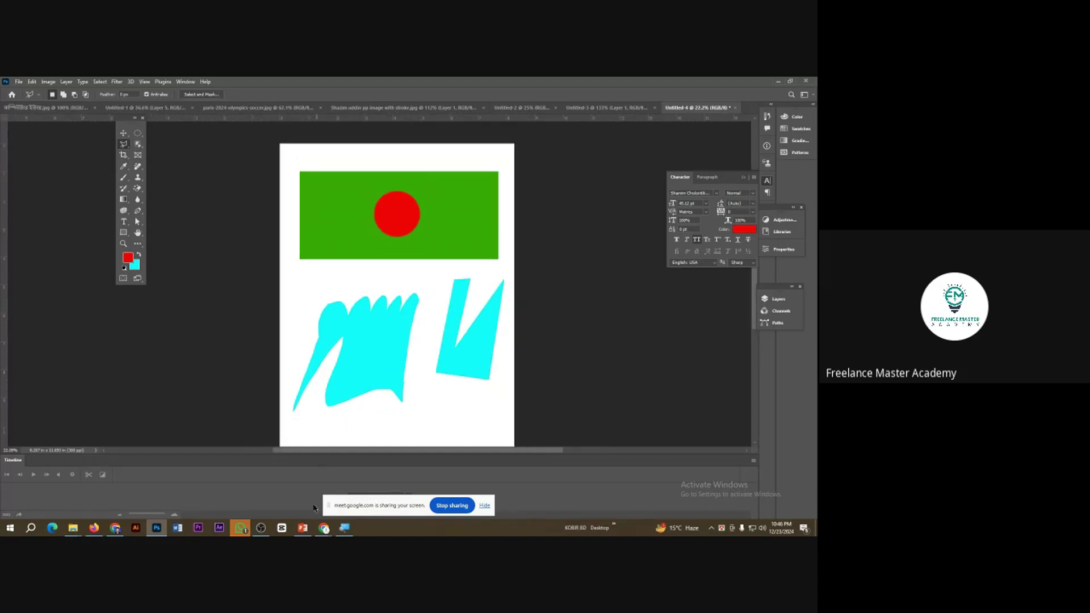
Switch to the Google Meet call in Chrome, admit the person waiting to join, and return to the Photoshop document.
mouse_move(324, 528)
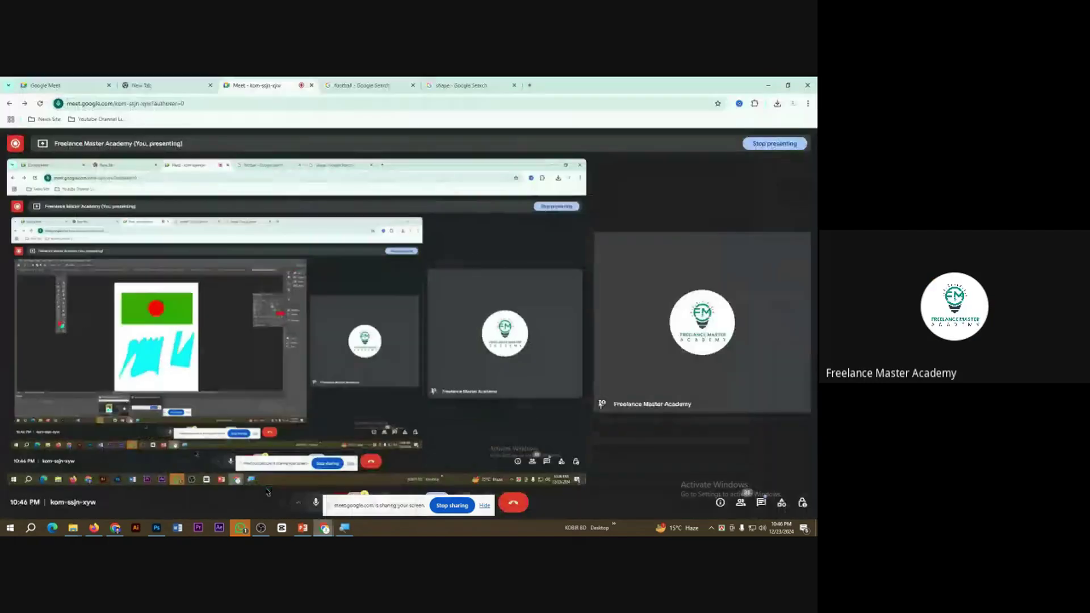
left_click(299, 500)
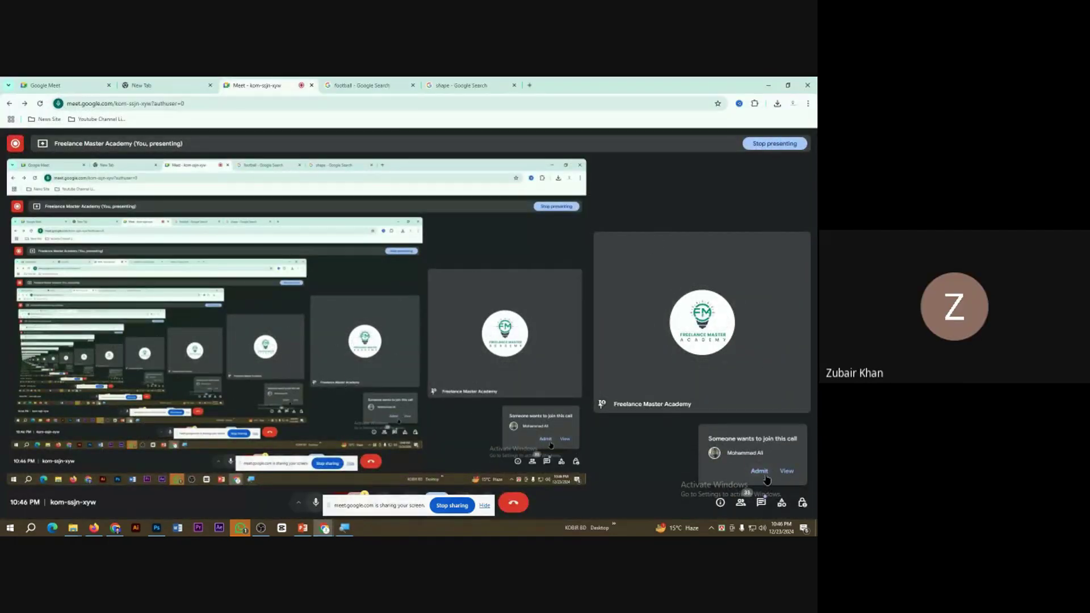
left_click(760, 472)
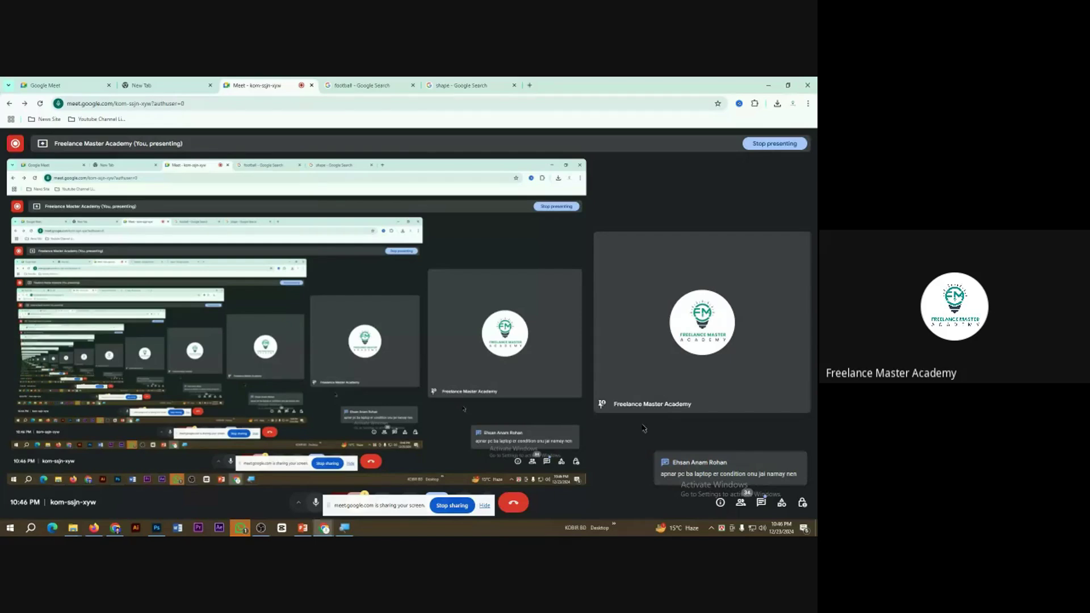
key("alt+Tab")
scroll(406, 281, "up", 1)
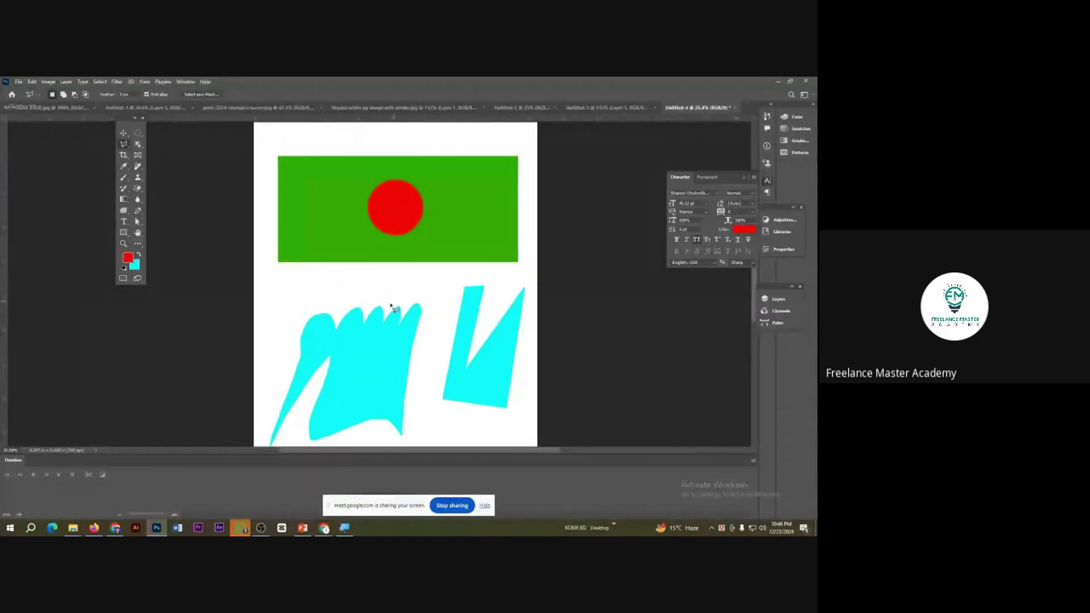
scroll(357, 287, "up", 1)
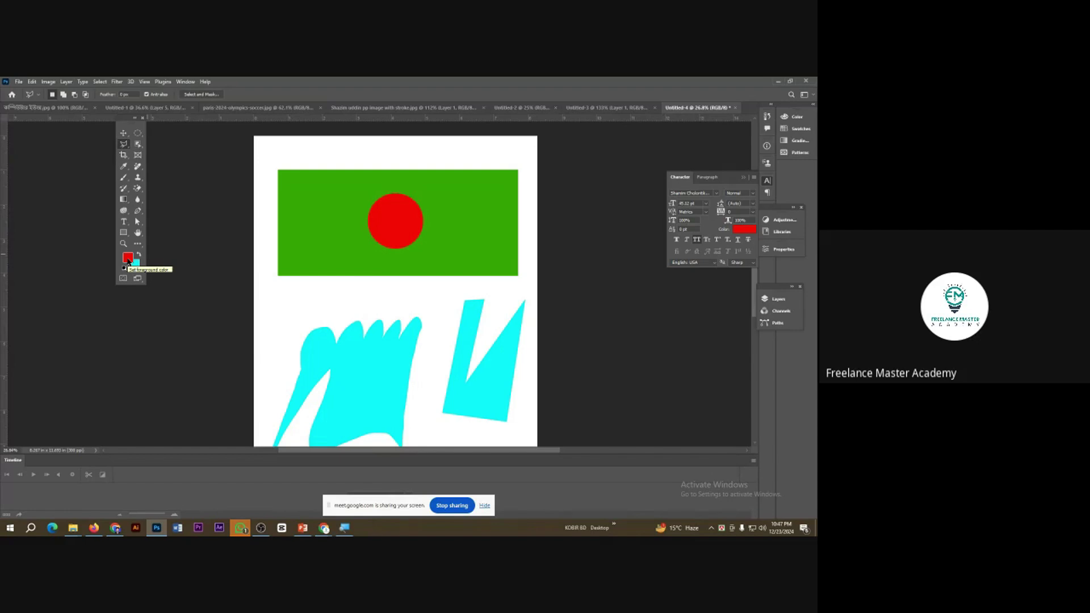
left_click(128, 259)
left_click(623, 325)
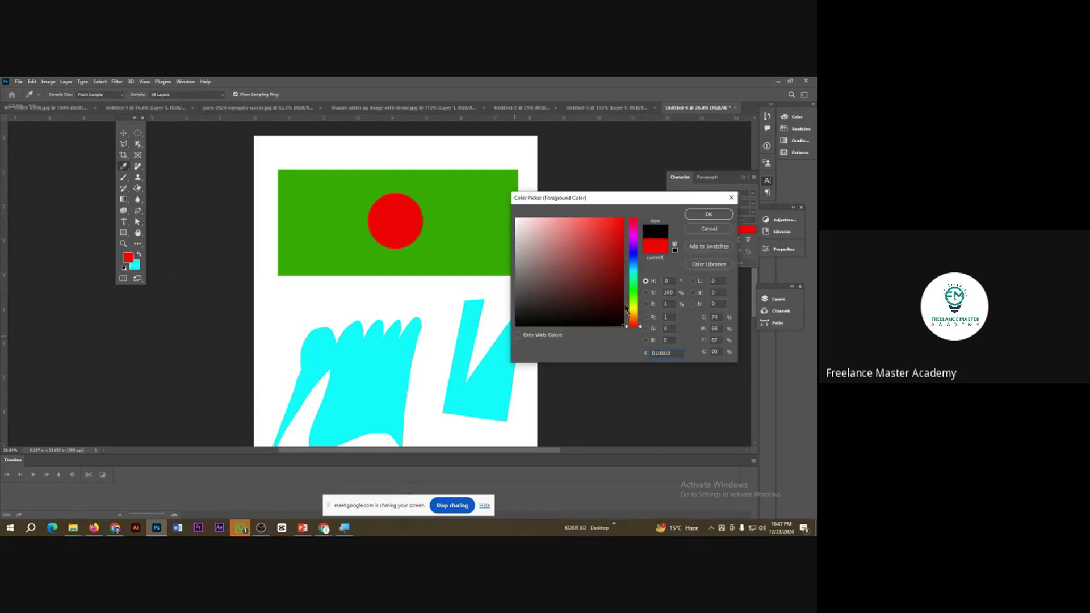
left_click(703, 228)
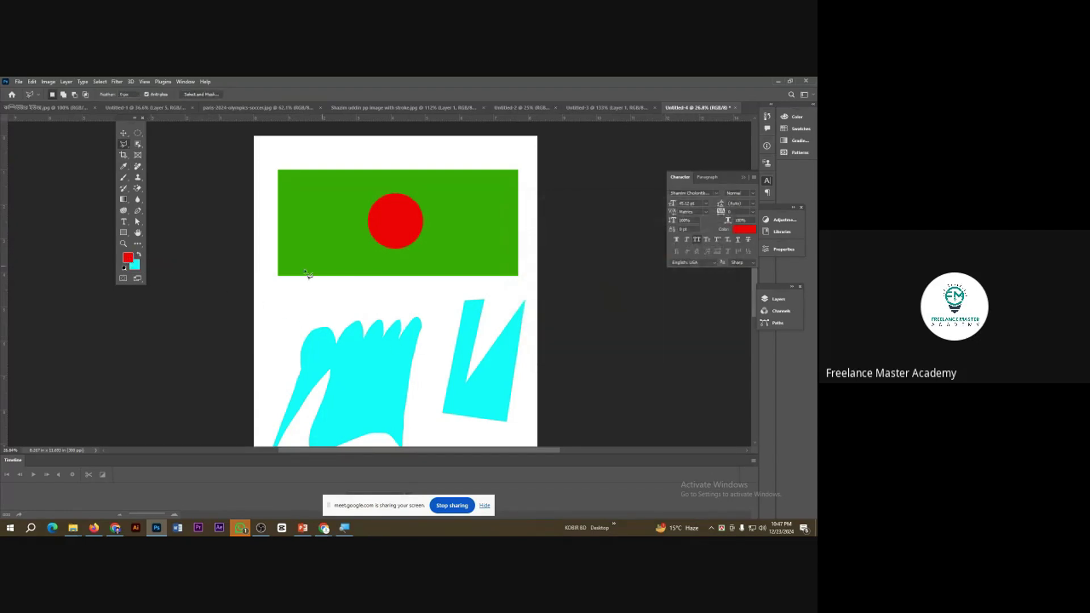
Set the foreground colour to red with RGB 226, 0, 0 and the background colour to a near-black teal.
left_click(128, 258)
left_click(622, 230)
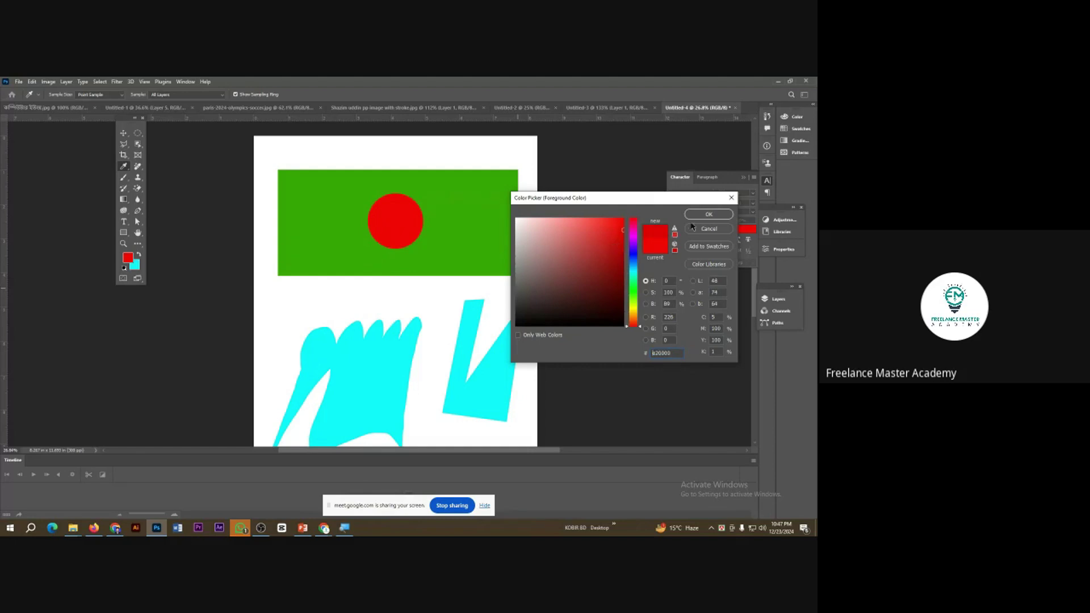
left_click(701, 217)
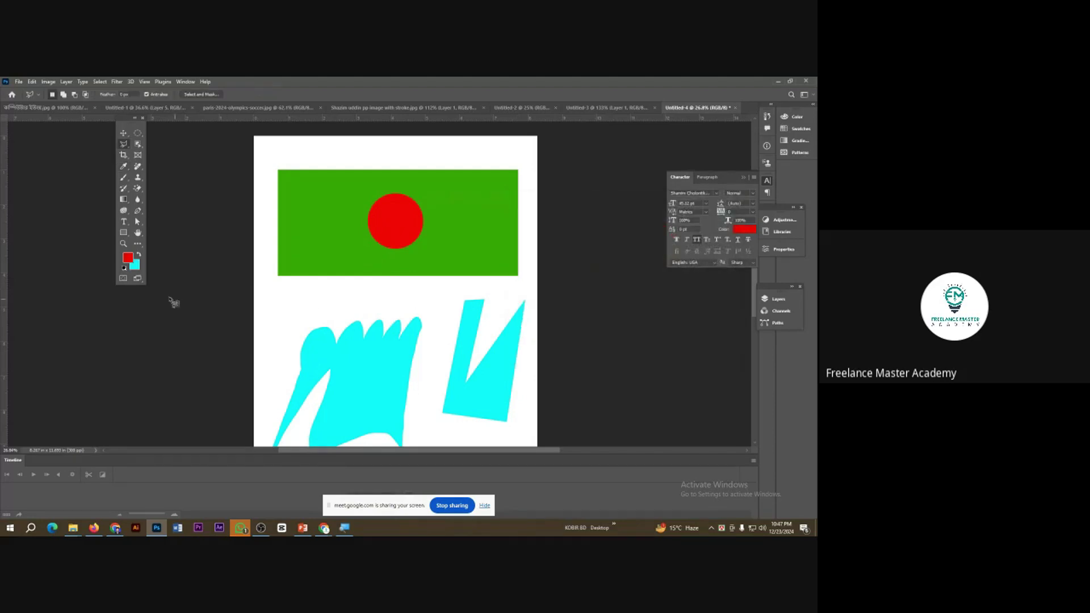
left_click(137, 265)
left_click(622, 317)
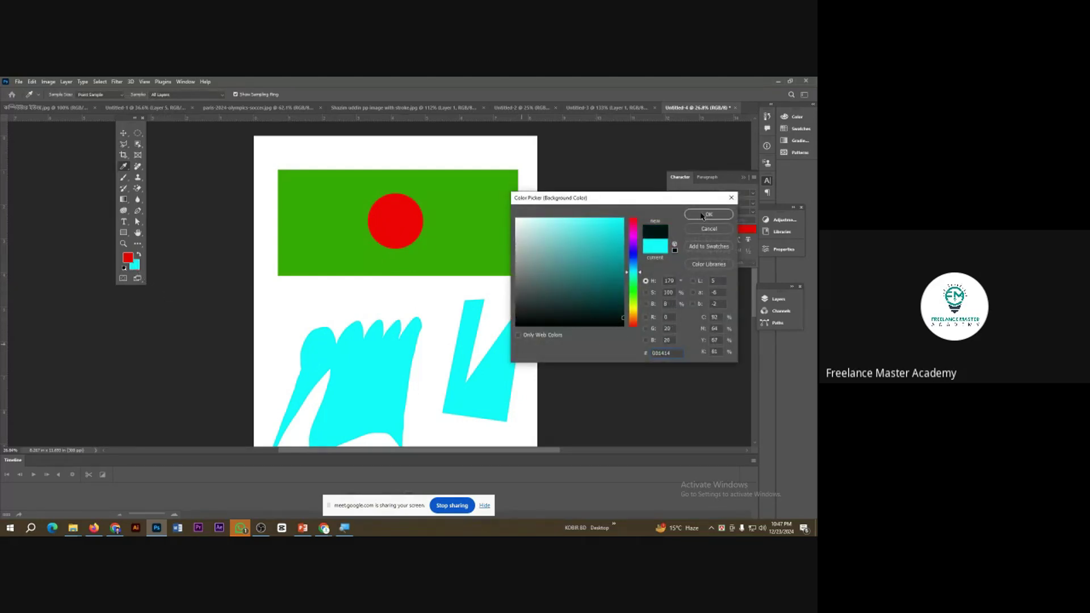
left_click(702, 216)
Fill a small rectangular marquee below the freehand shape with the near-black background colour, and a larger one beside it with the red foreground colour.
scroll(426, 365, "up", 3)
left_click(125, 145)
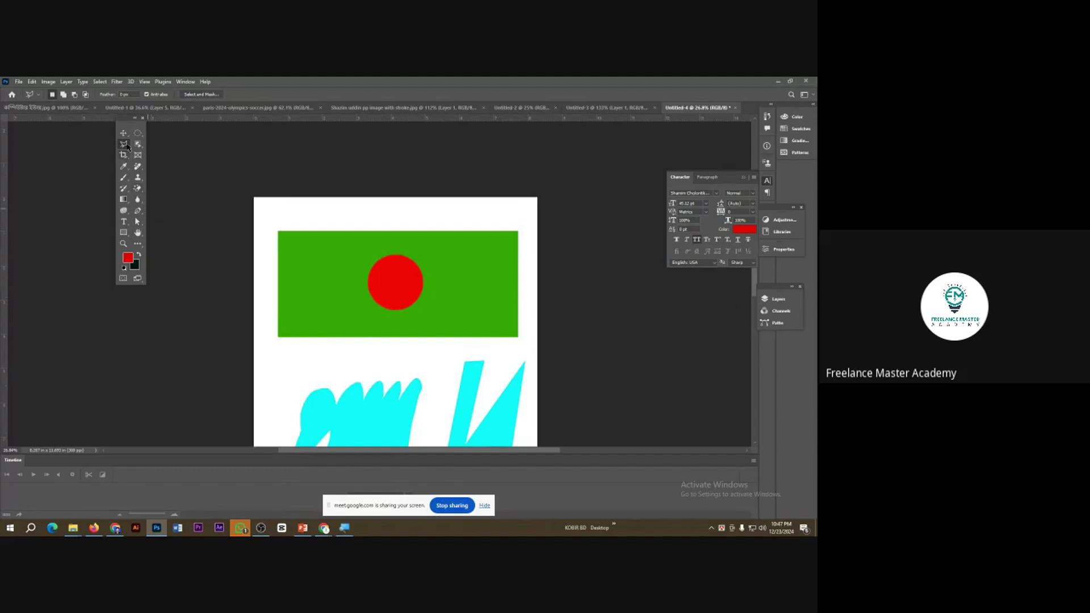
left_click(138, 133)
left_click(176, 140)
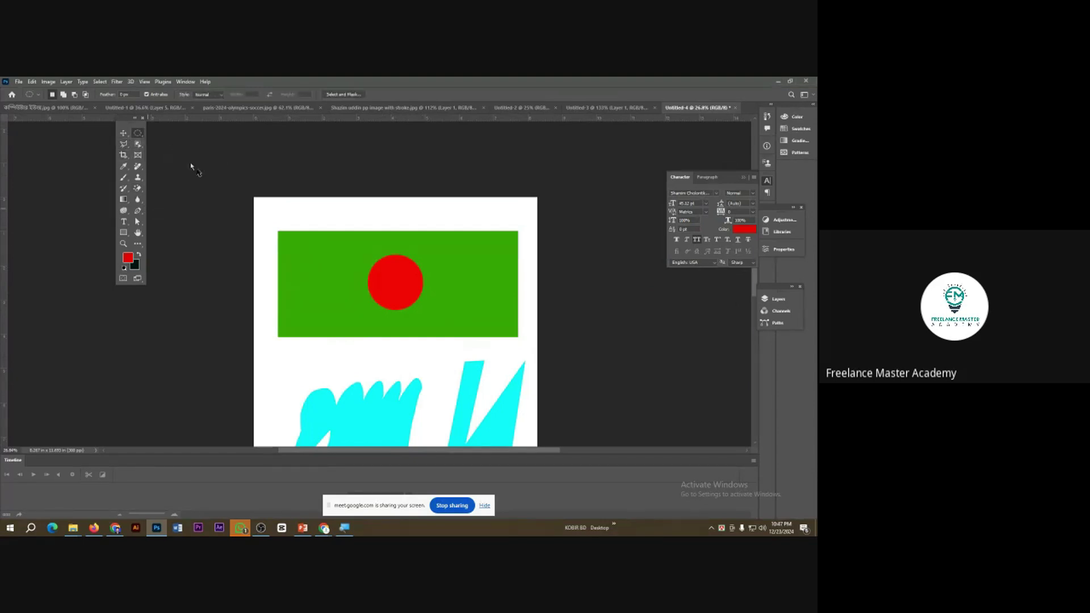
key("shift+m")
scroll(292, 275, "down", 5)
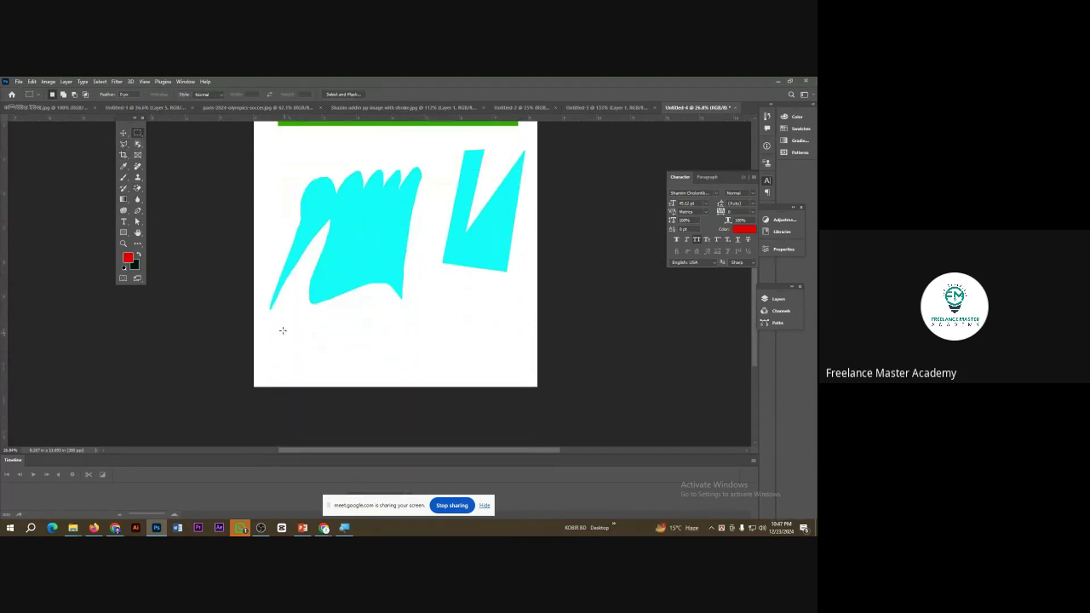
left_click_drag(283, 330, 336, 355)
key("ctrl+BackSpace")
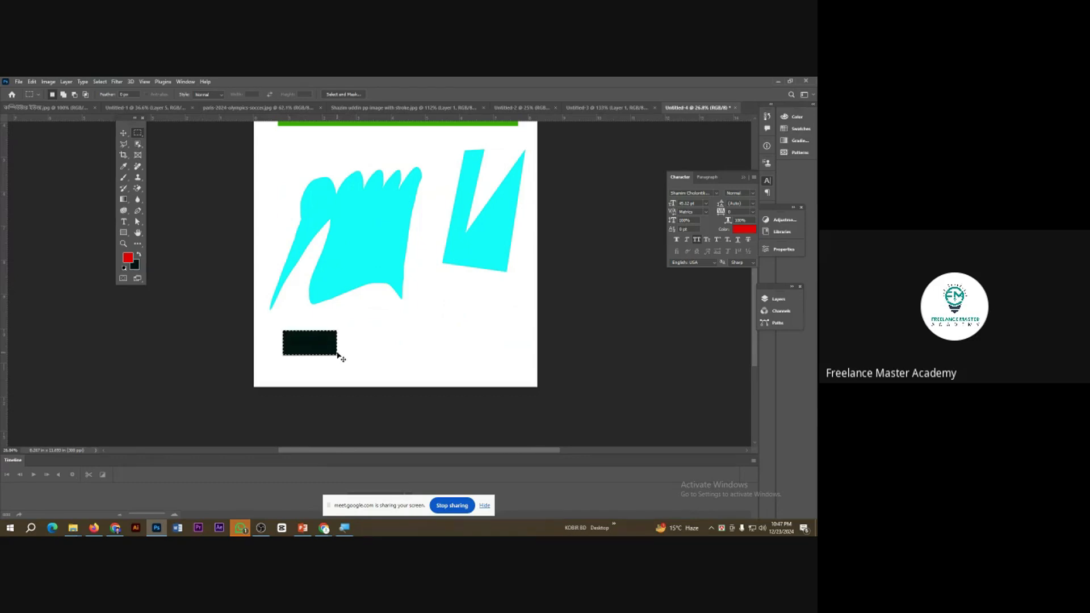
left_click_drag(350, 323, 430, 359)
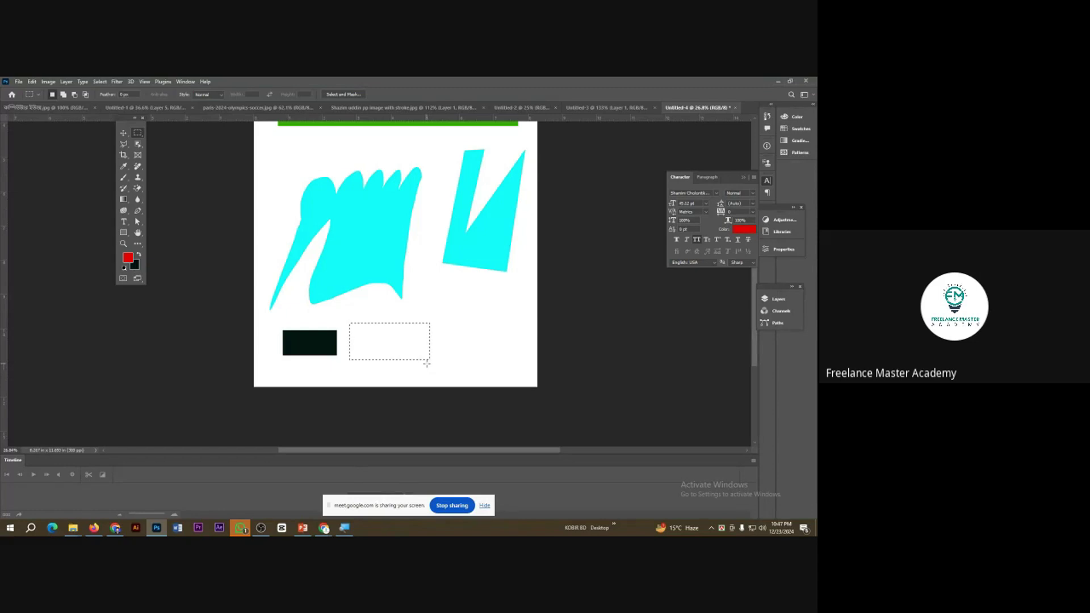
key("alt+BackSpace")
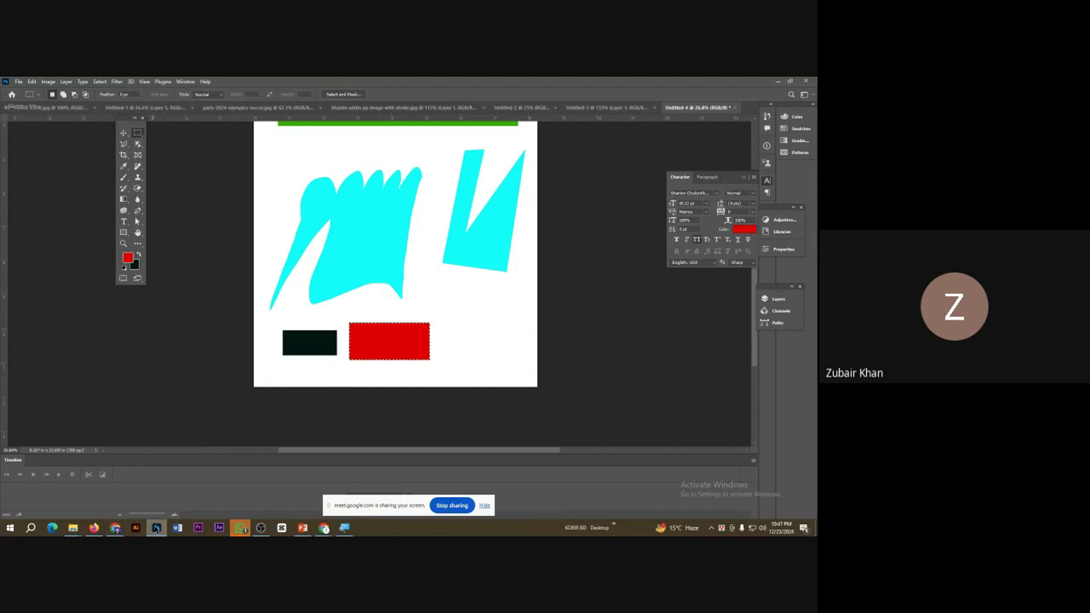
Switch to the Google Meet call in Chrome and dismiss the notification pop-up.
mouse_move(304, 529)
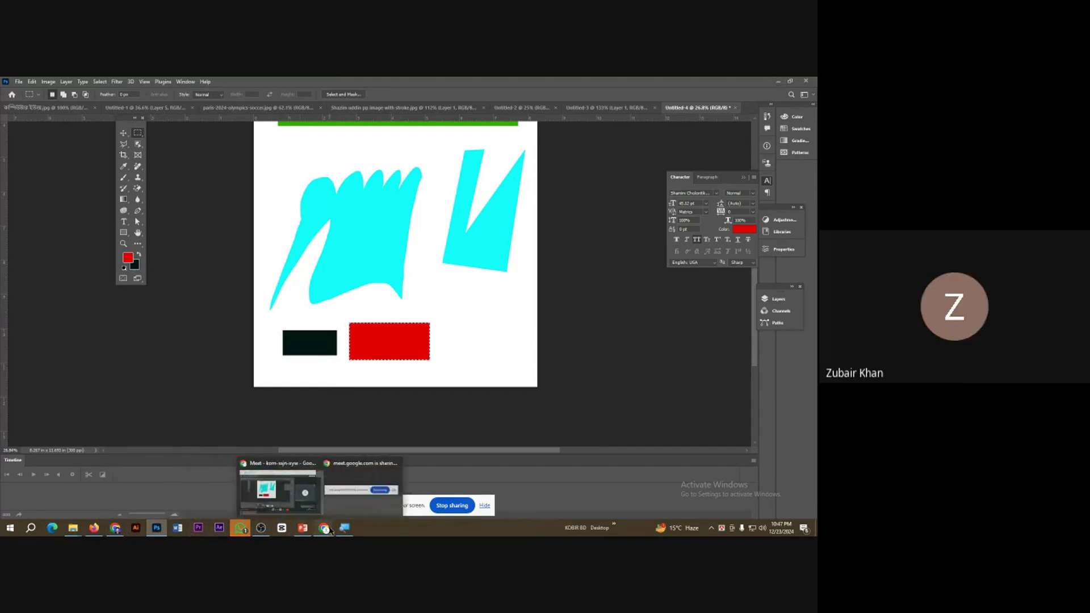
left_click(278, 483)
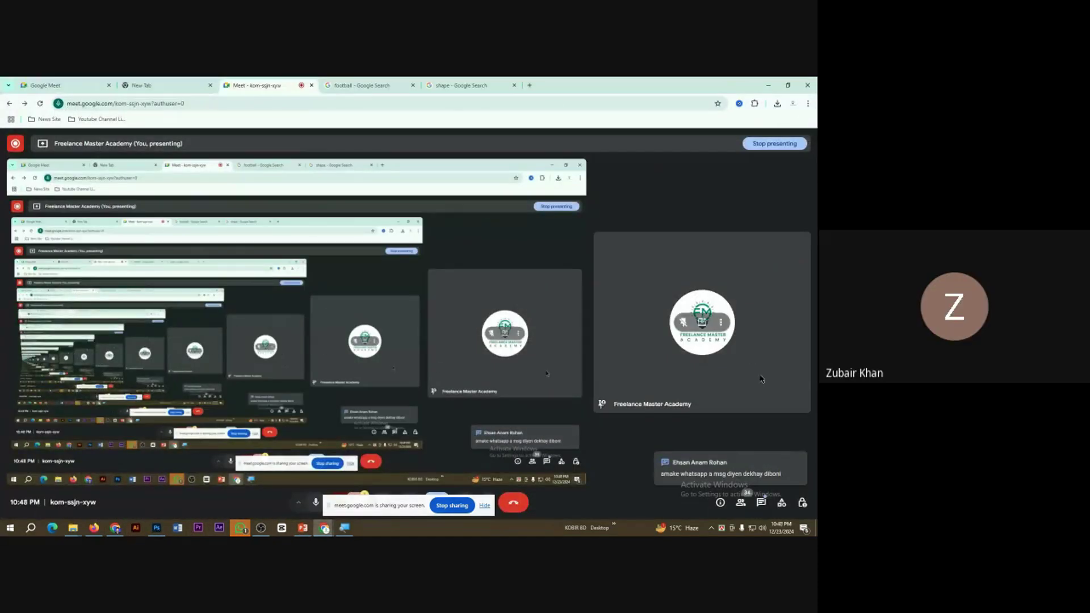
left_click(720, 321)
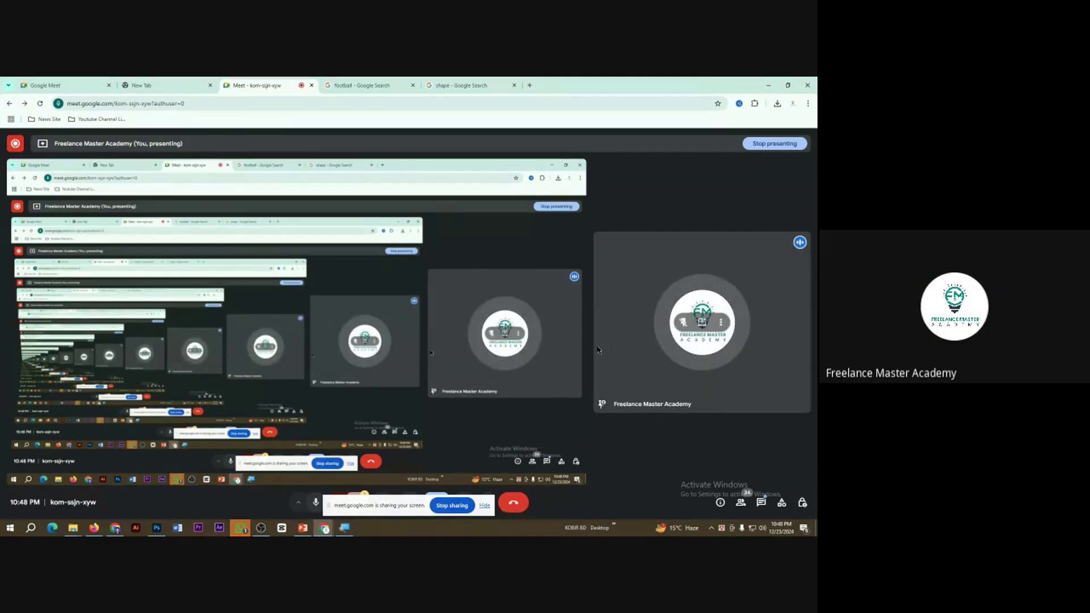
mouse_move(606, 356)
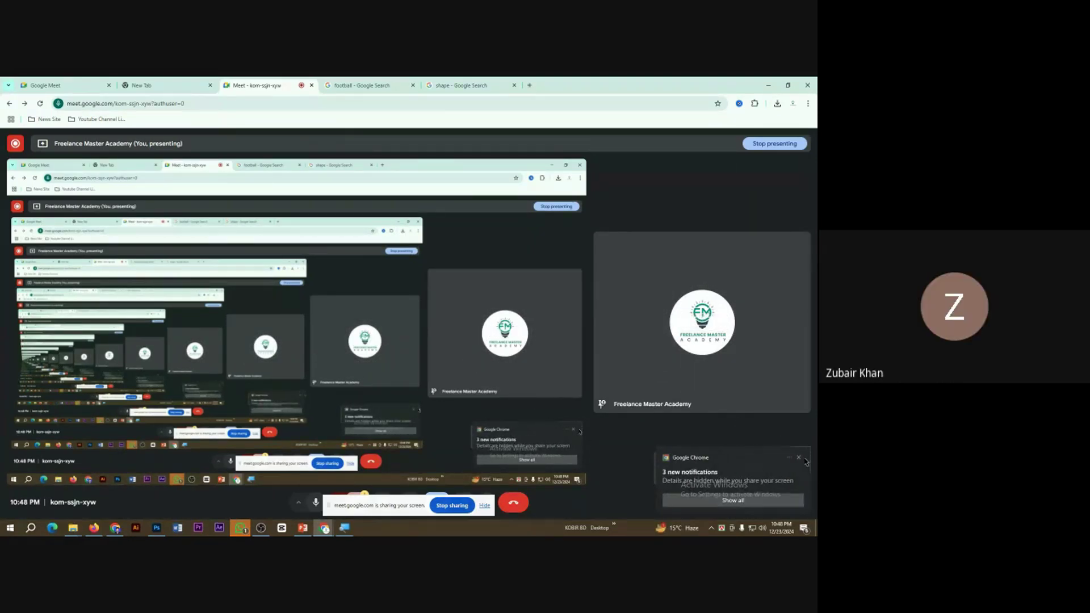
left_click(800, 459)
left_click(800, 460)
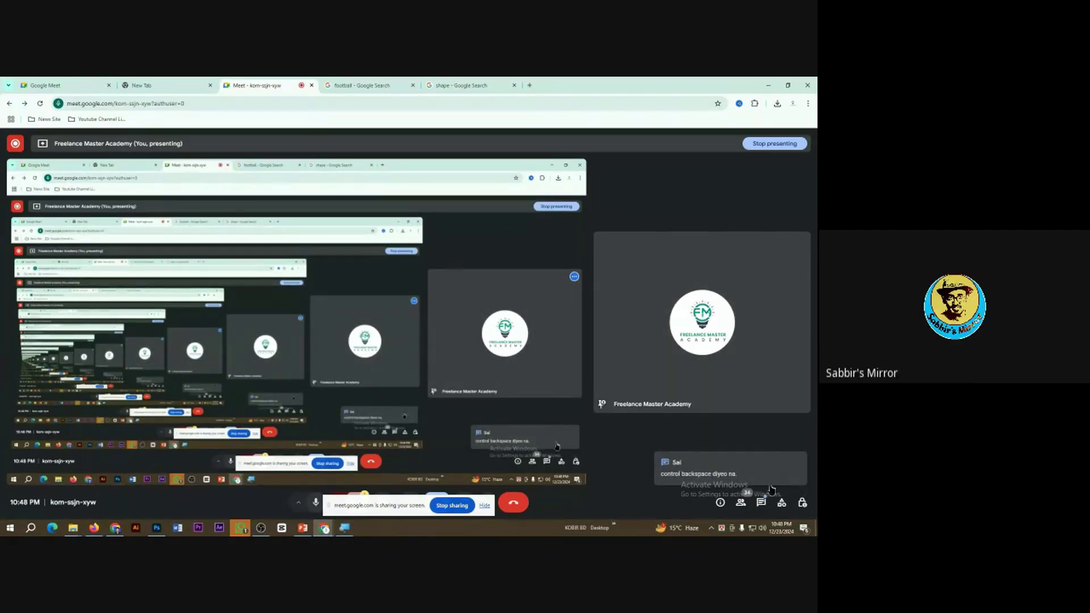
Read the in-call messages of the meeting, close them and return to the Photoshop document.
left_click(760, 503)
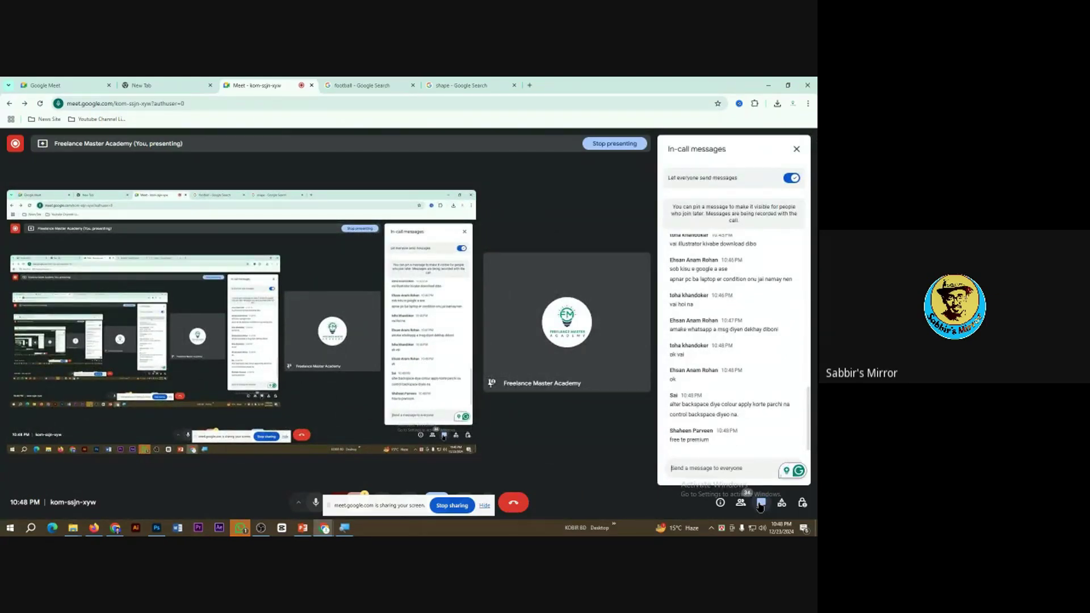
left_click(760, 503)
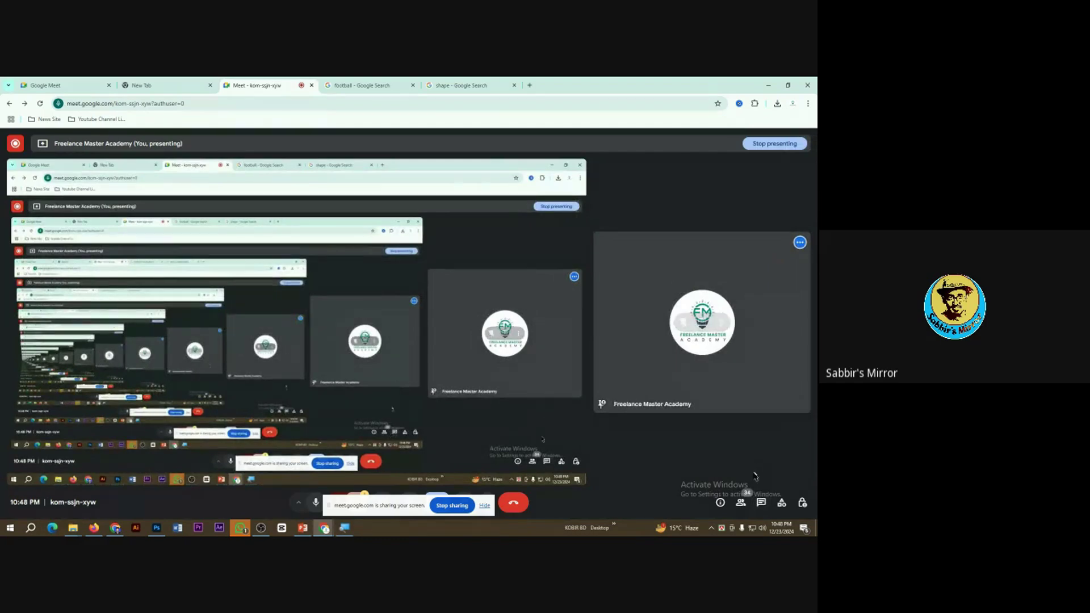
left_click(760, 502)
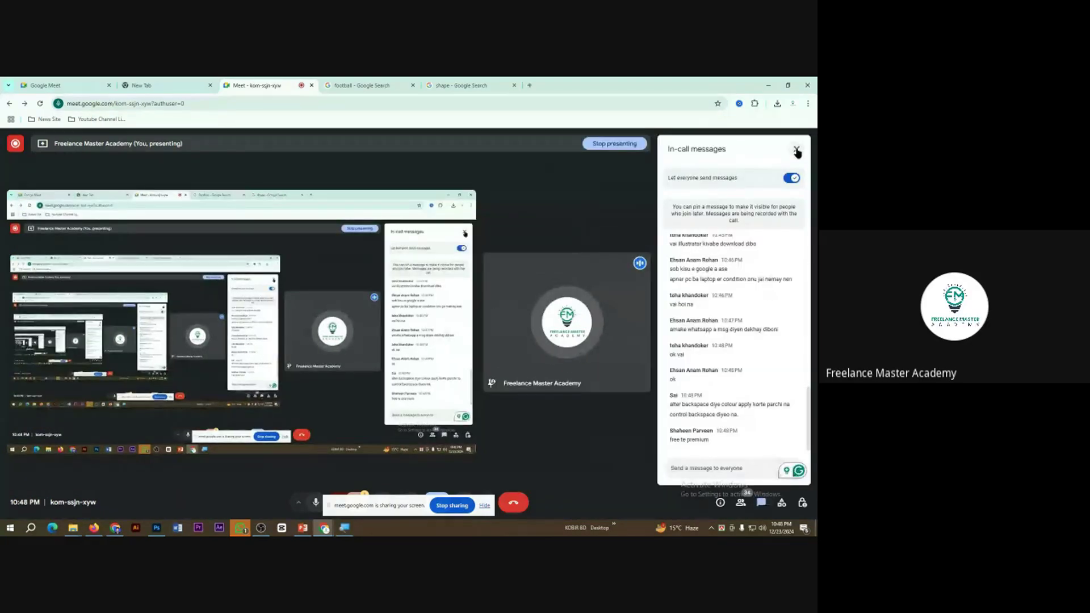
left_click(796, 149)
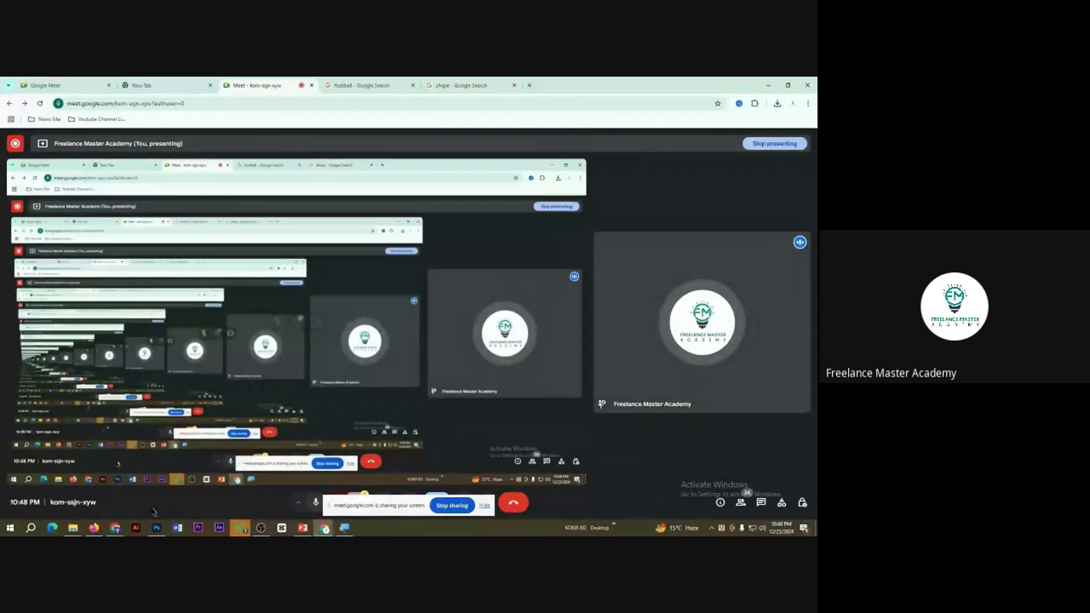
left_click(157, 528)
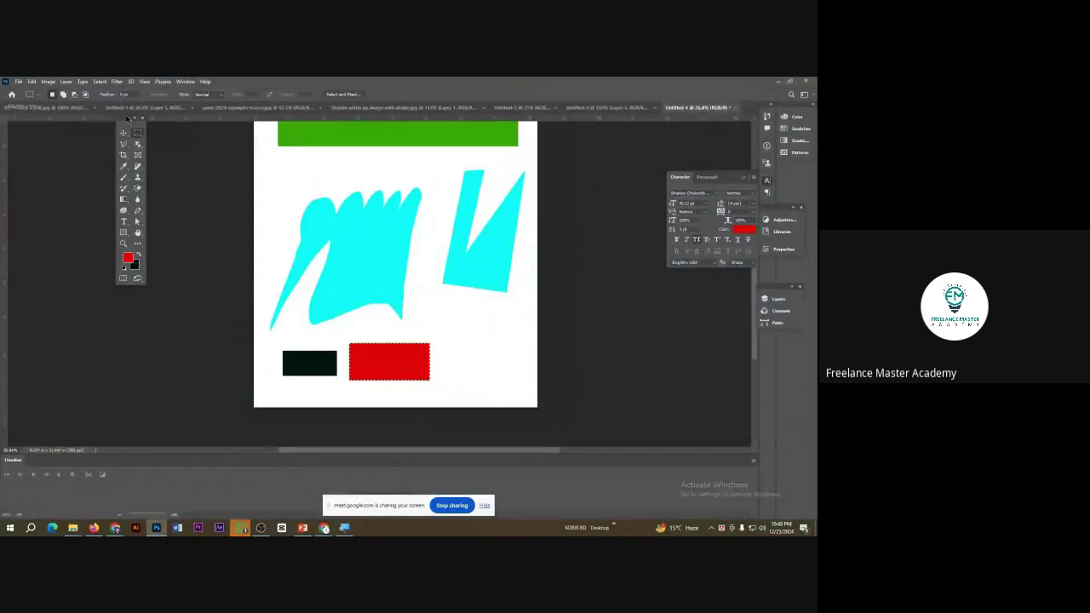
Move the floating Tools palette farther away from the page, activate the Polygonal Lasso tool and deselect the red rectangle.
left_click_drag(129, 119, 49, 129)
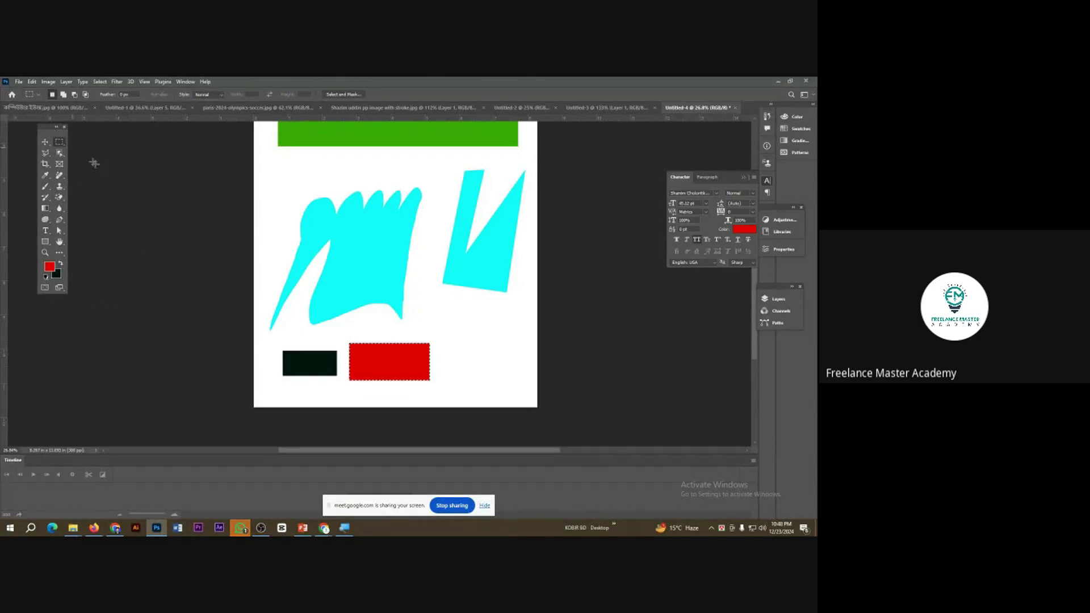
scroll(160, 207, "up", 3)
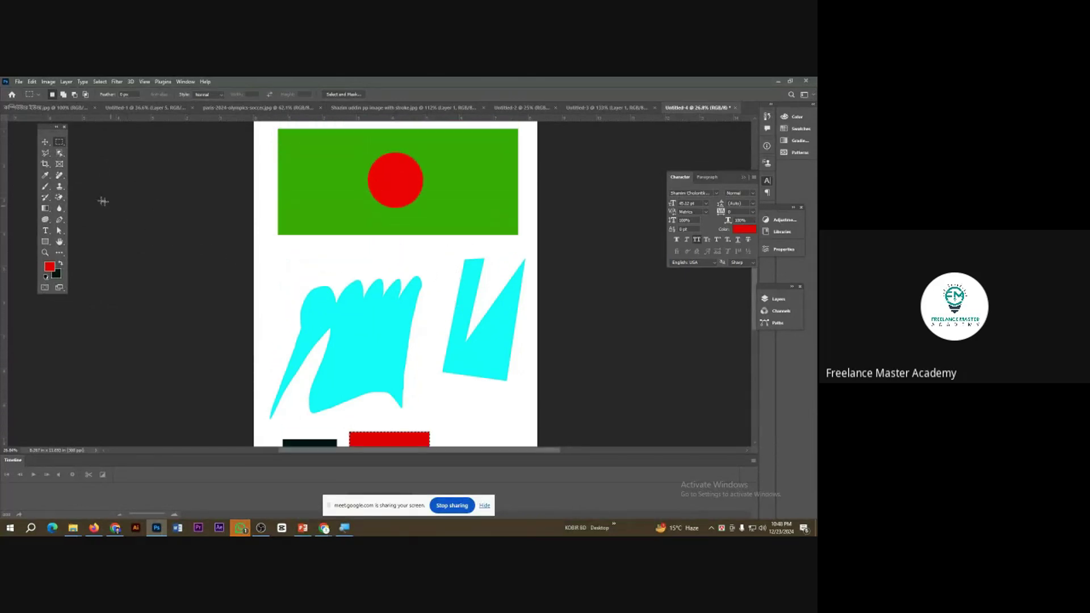
left_click(46, 154)
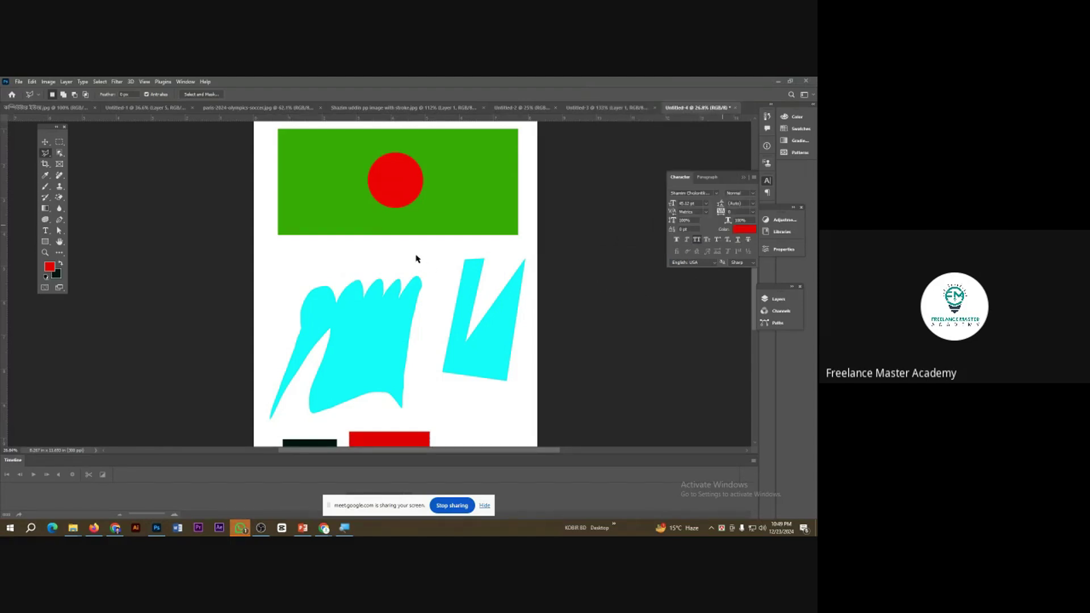
Select the full-width upper part of the page around the green flag with the Rectangular Marquee tool and dismiss the WhatsApp notification.
scroll(415, 258, "up", 3)
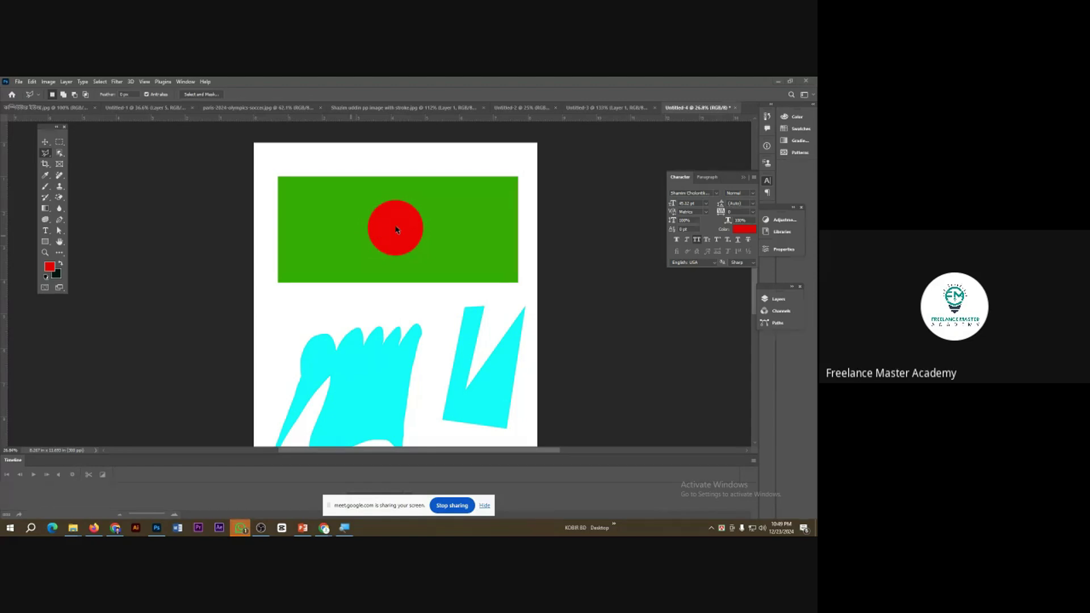
scroll(396, 229, "down", 10)
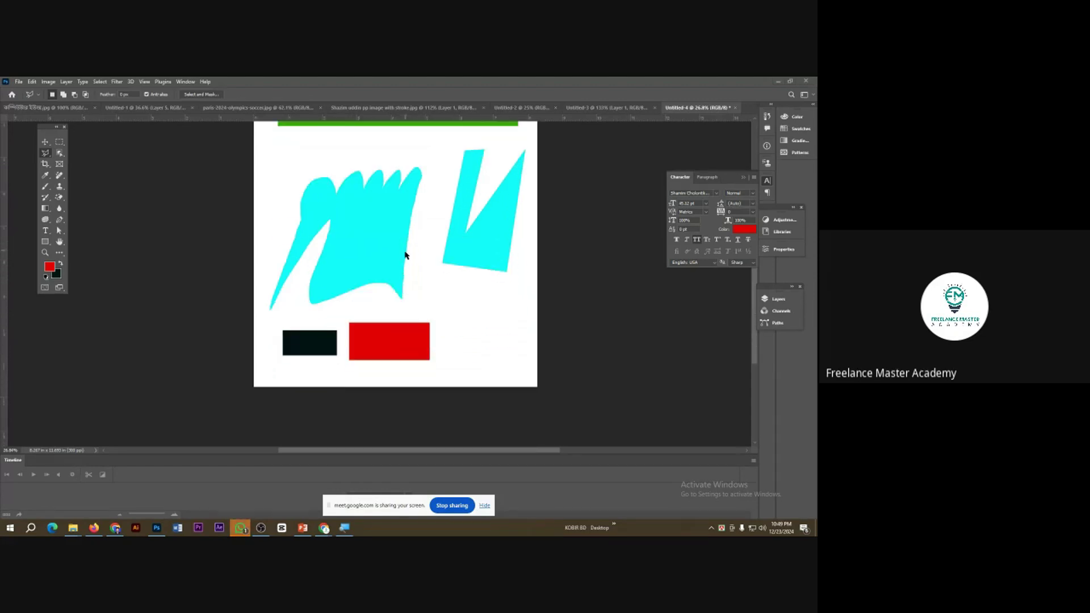
scroll(405, 255, "down", 2)
scroll(401, 277, "up", 2)
scroll(336, 285, "up", 6)
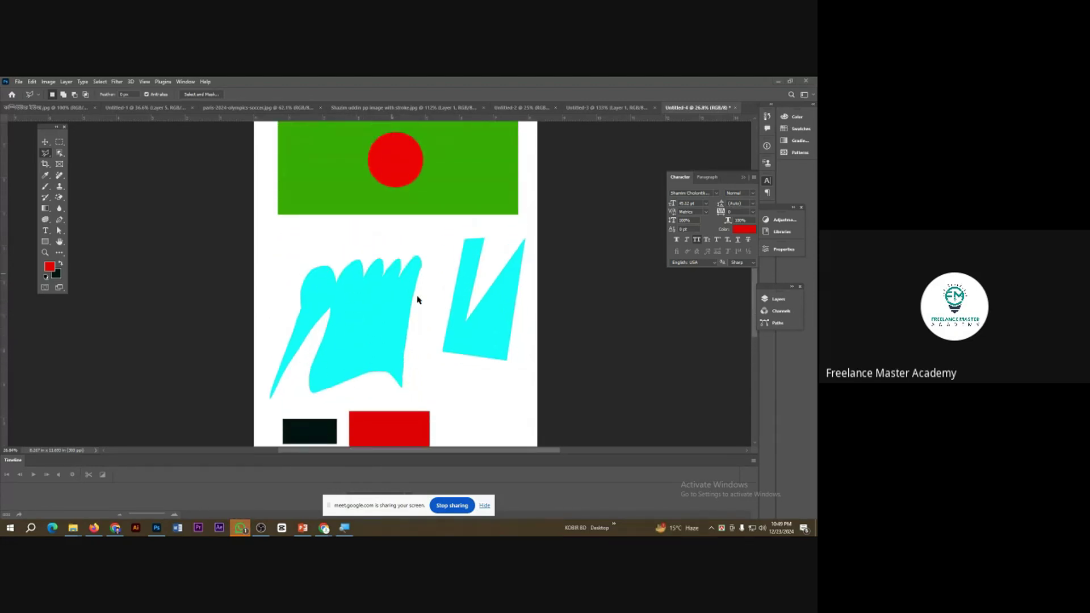
scroll(417, 300, "up", 8)
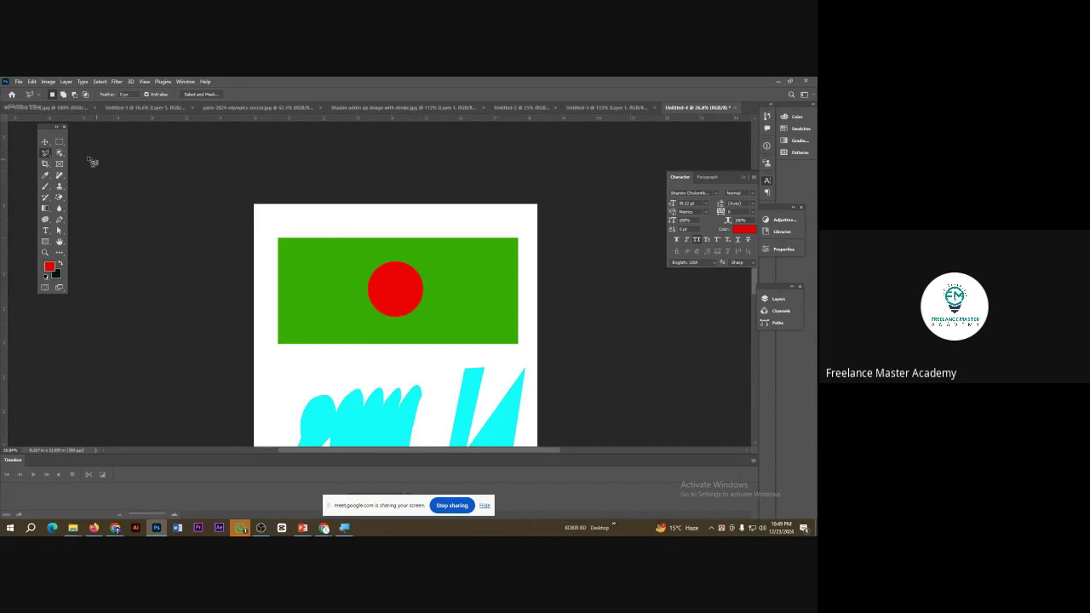
left_click(59, 142)
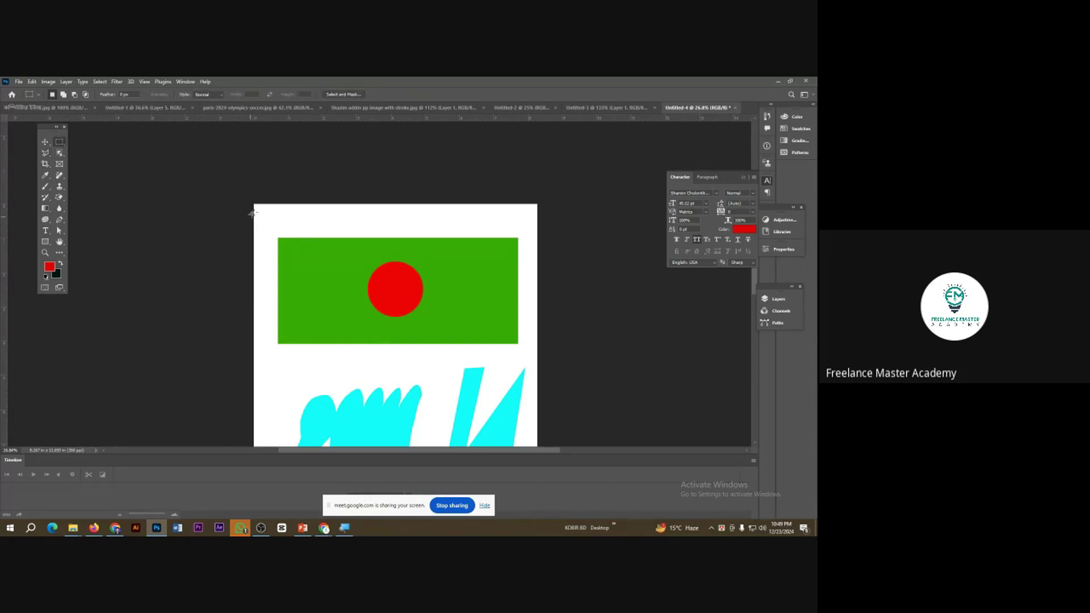
left_click_drag(250, 203, 546, 361)
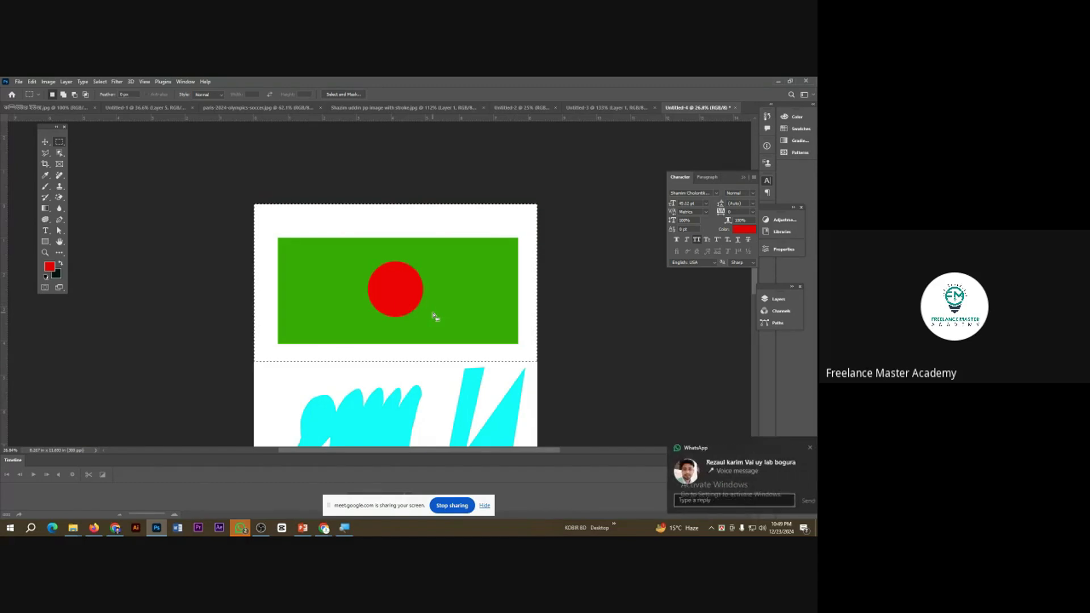
left_click(798, 447)
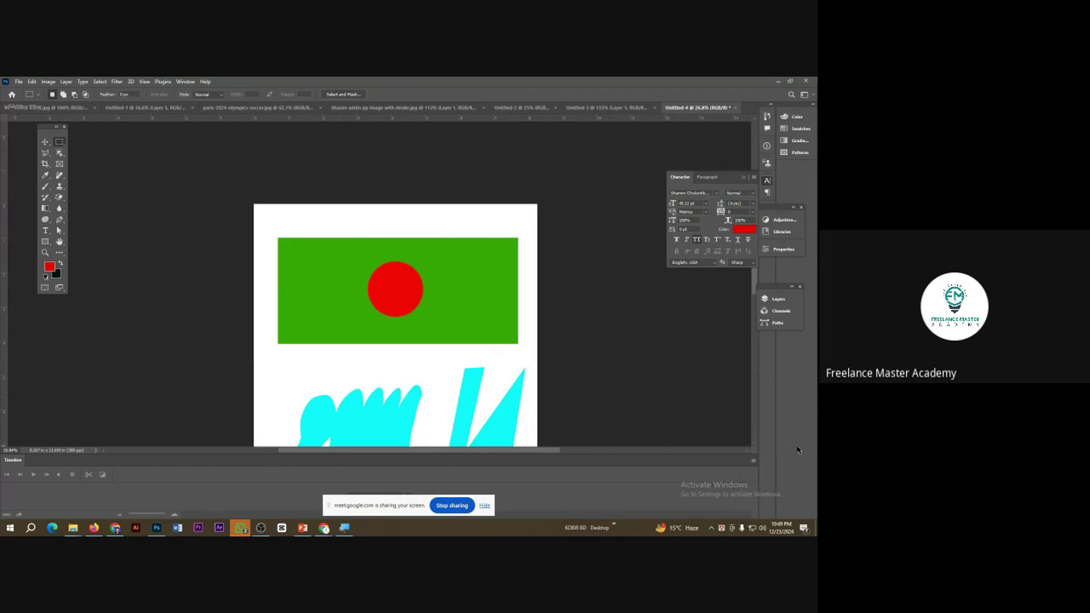
Display the document's layers, crop the image to the selection around the flag and deselect.
key("F7")
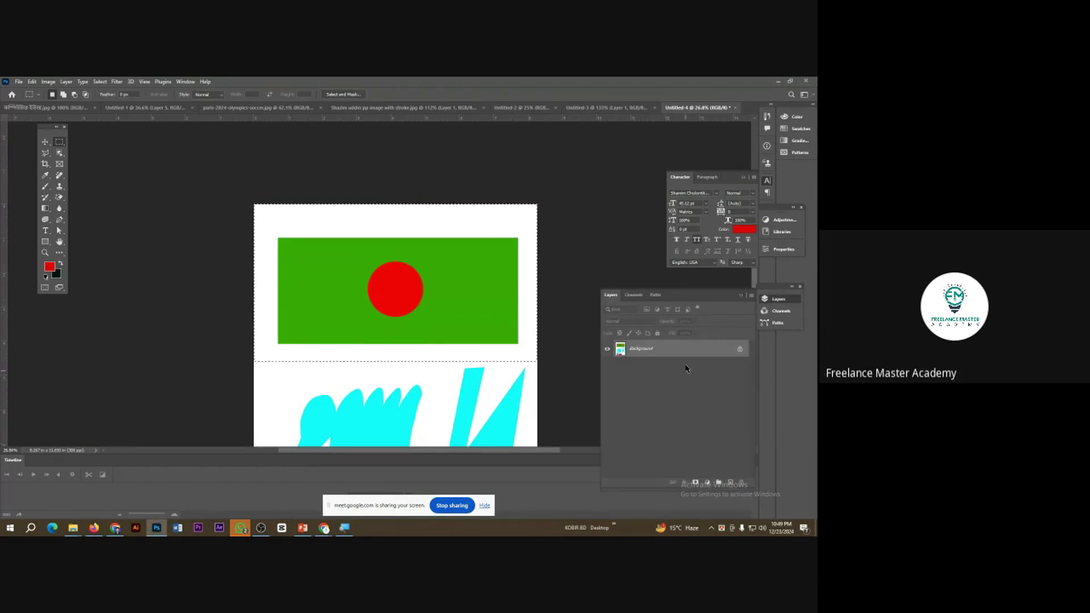
left_click(49, 81)
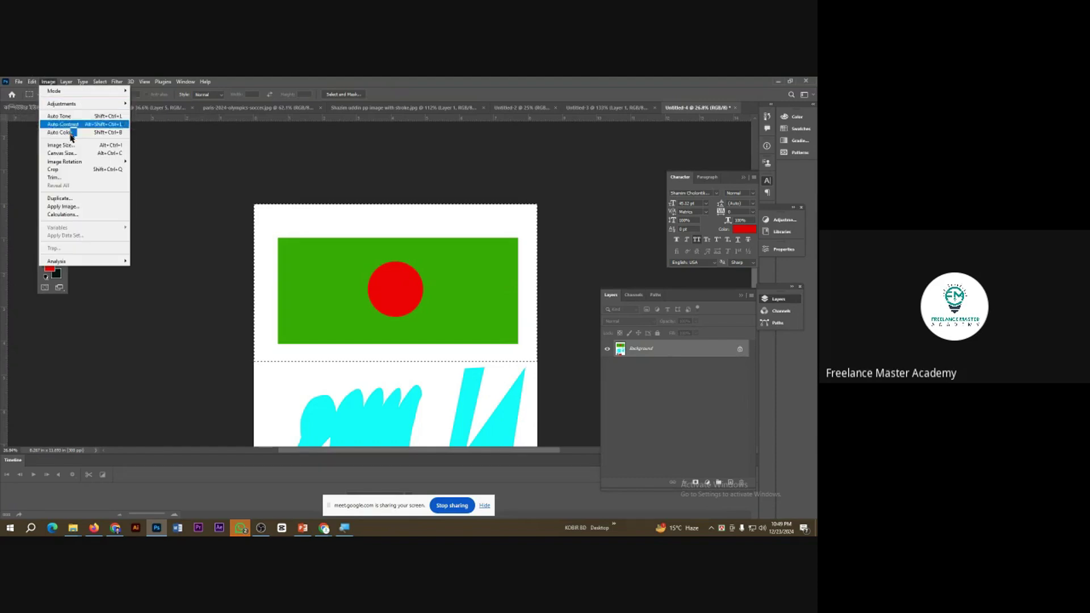
left_click(64, 169)
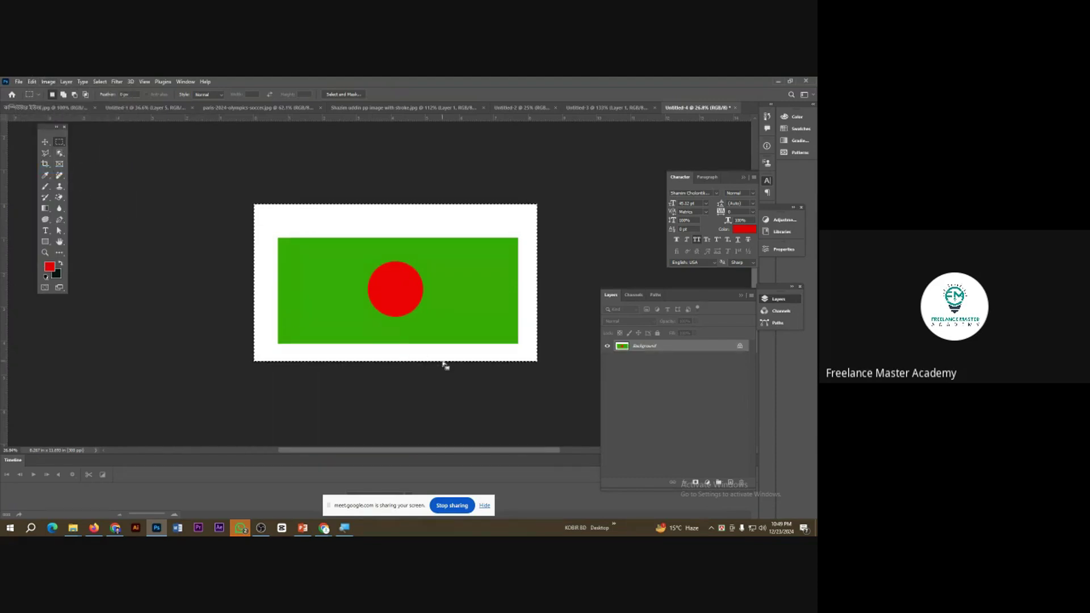
key("ctrl+d")
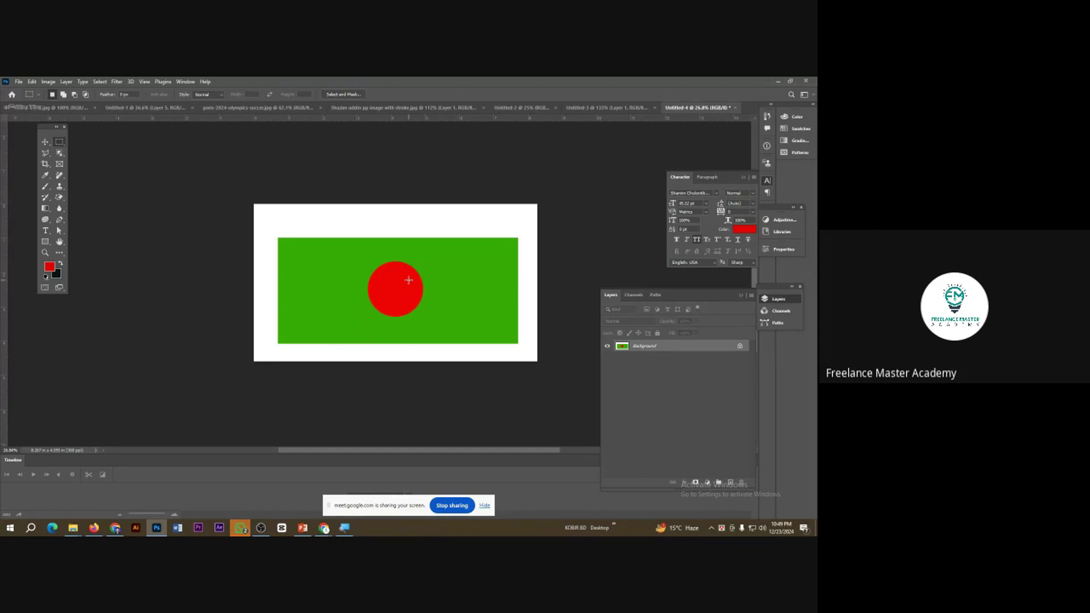
Save the cropped flag image as a JPEG named Flag in the Documents folder at maximum quality 12.
left_click(19, 81)
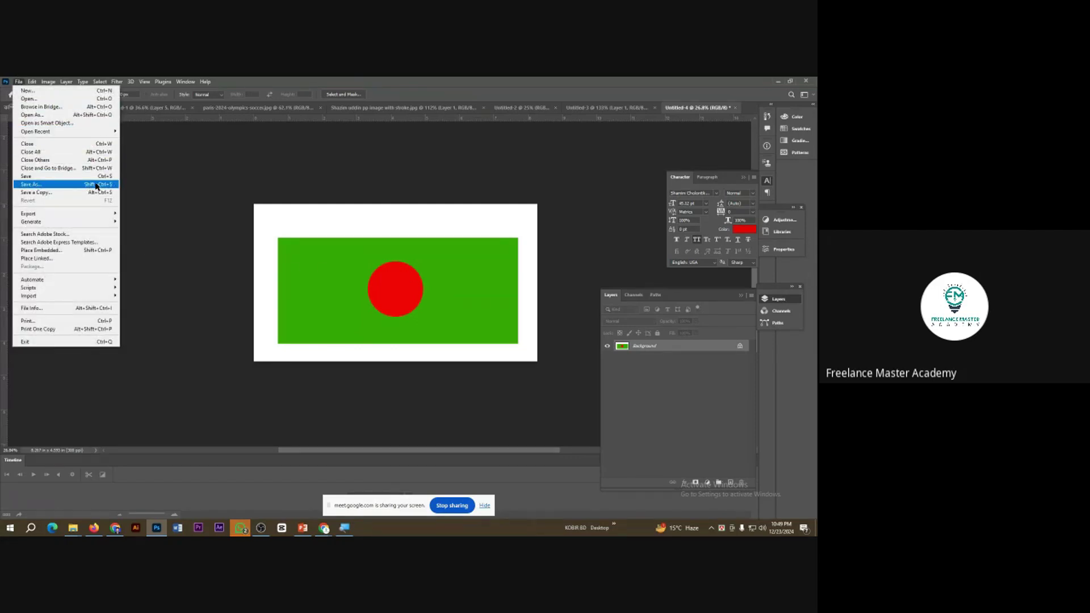
left_click(99, 185)
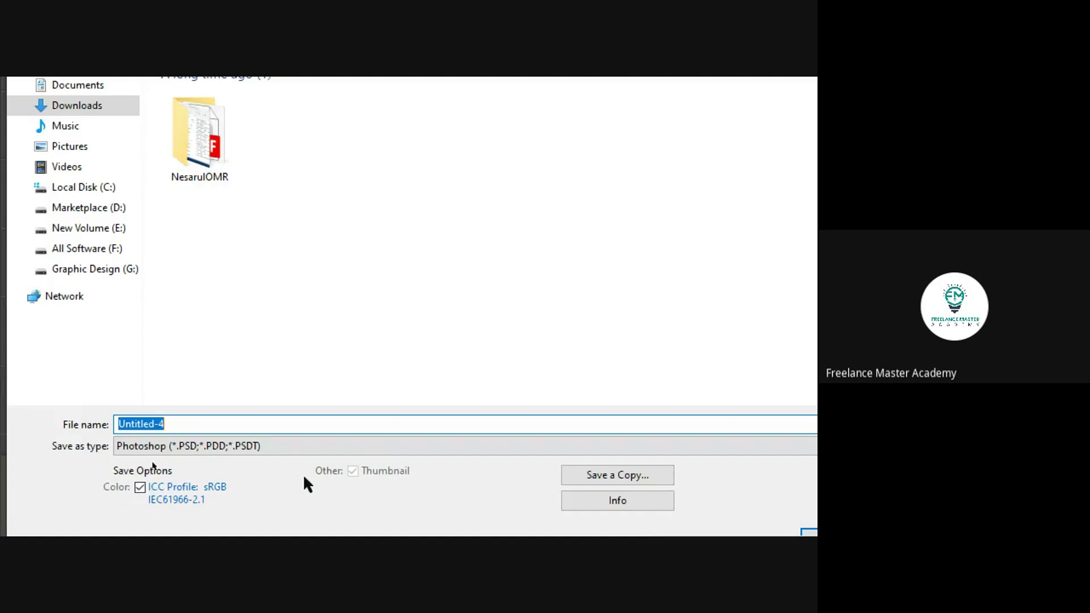
left_click(202, 451)
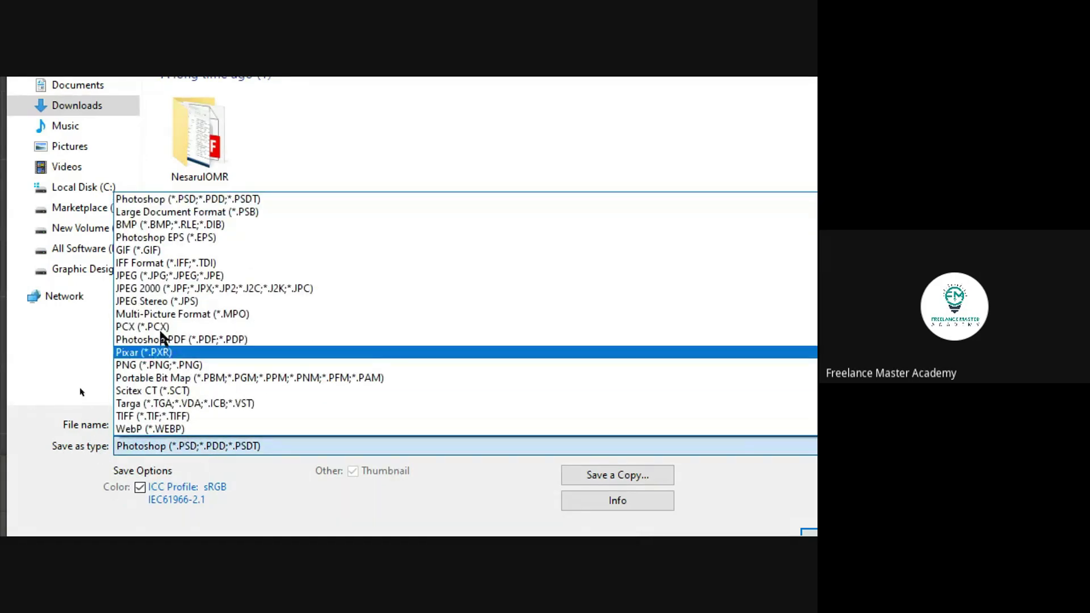
left_click(191, 275)
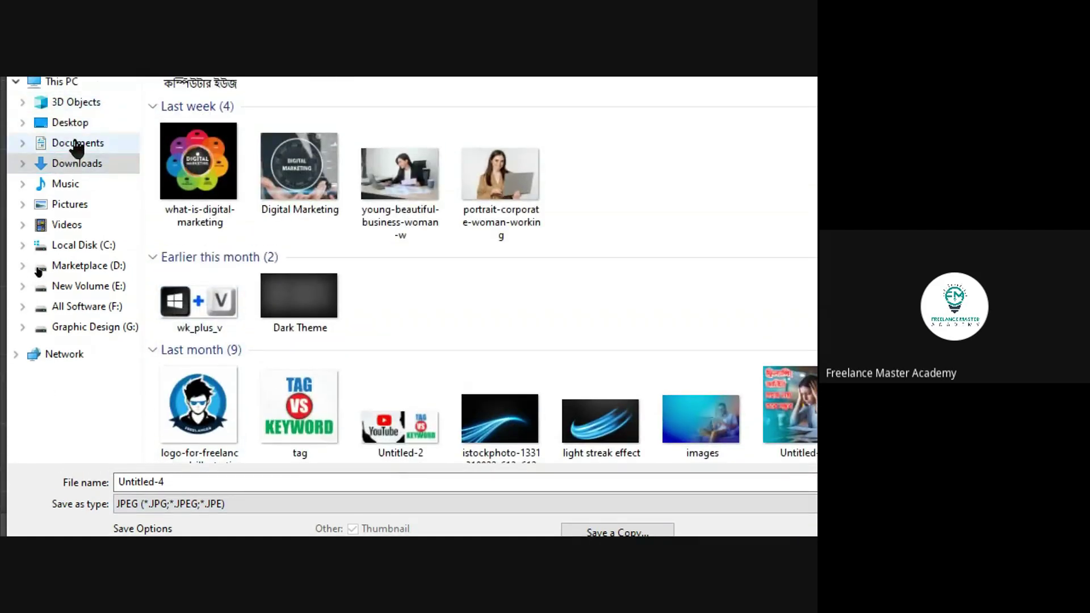
left_click(80, 143)
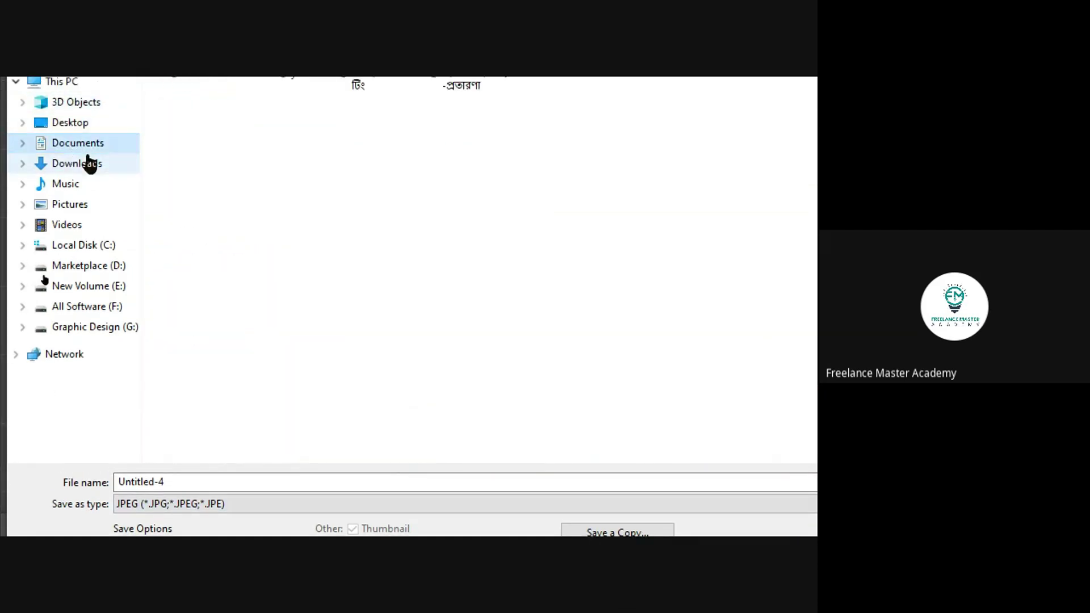
left_click(152, 481)
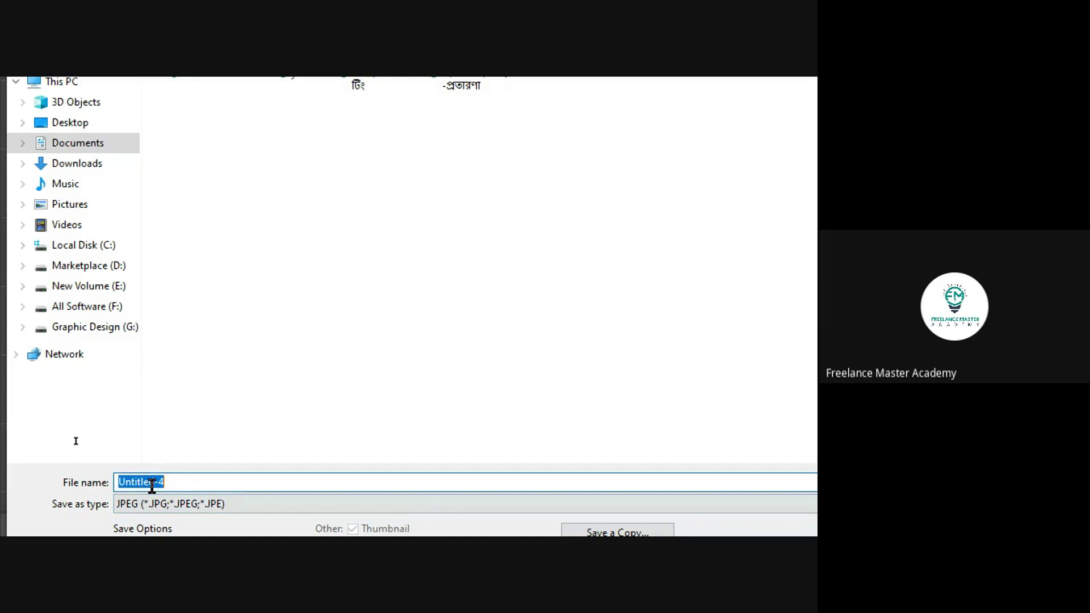
type("Fla")
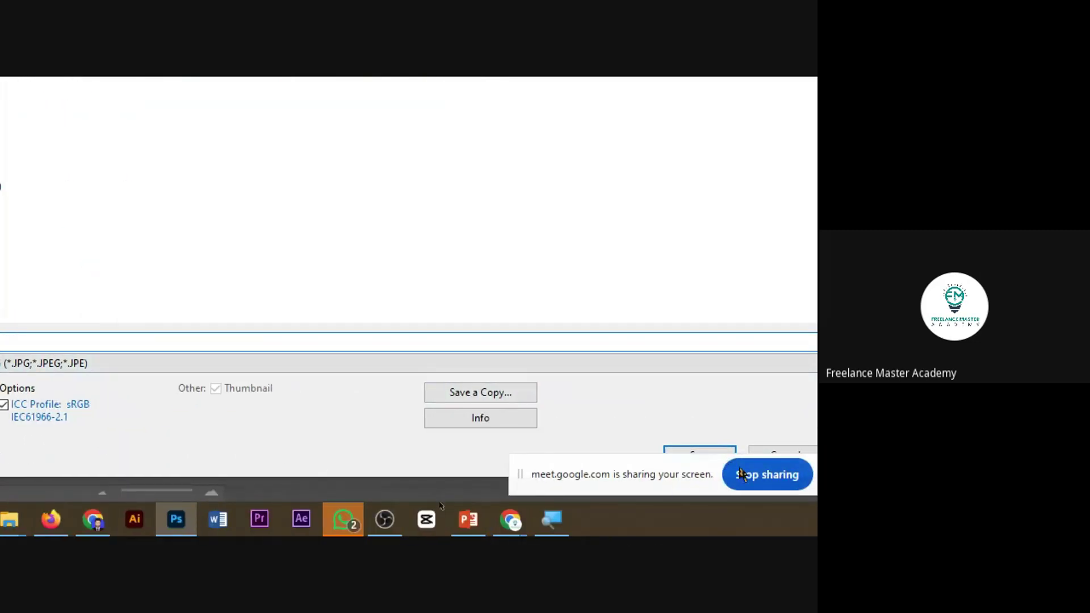
left_click(673, 475)
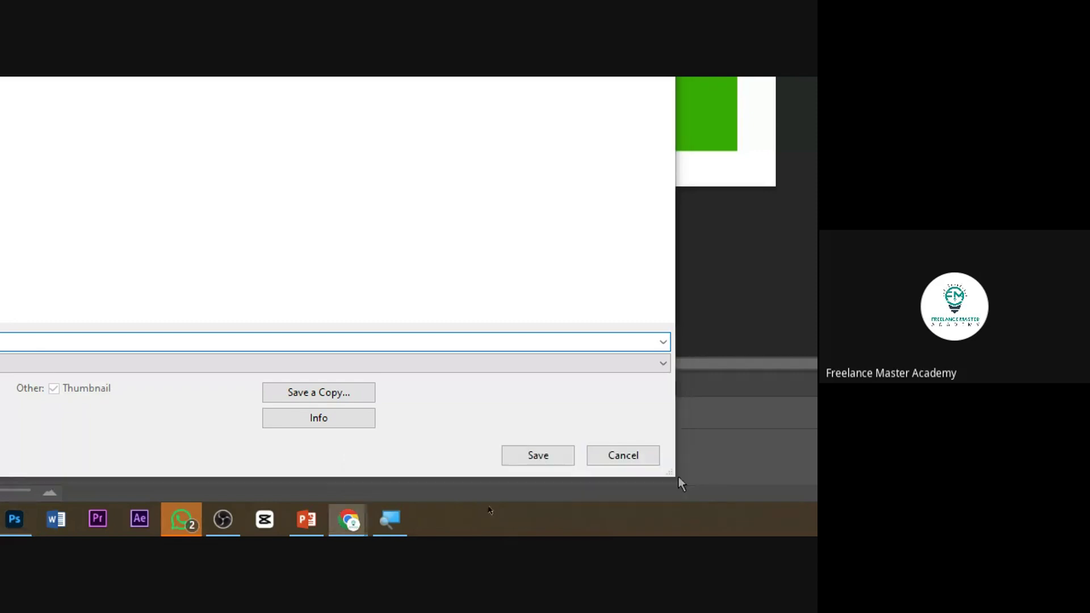
left_click(518, 454)
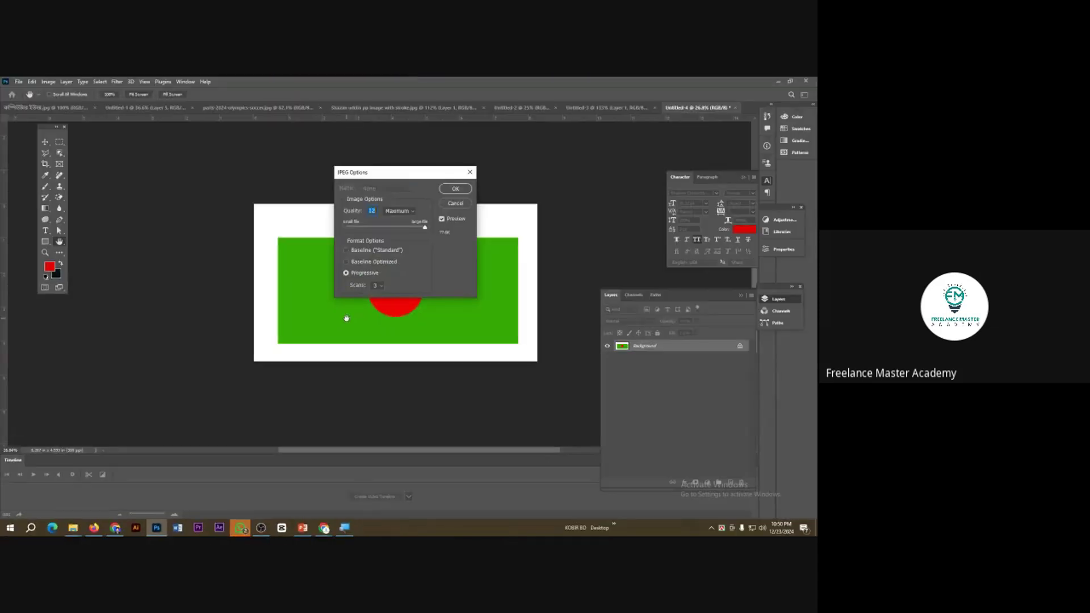
left_click(455, 188)
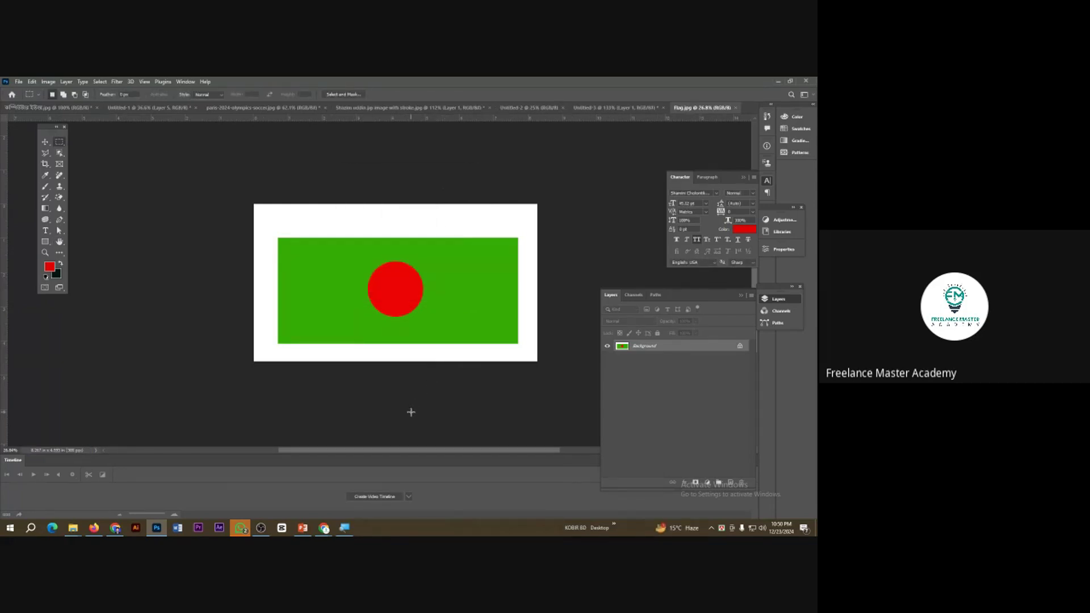
Switch to the Chrome window with the personal bookmarks, open Facebook in a new tab and change from the academy page to the personal profile.
mouse_move(326, 532)
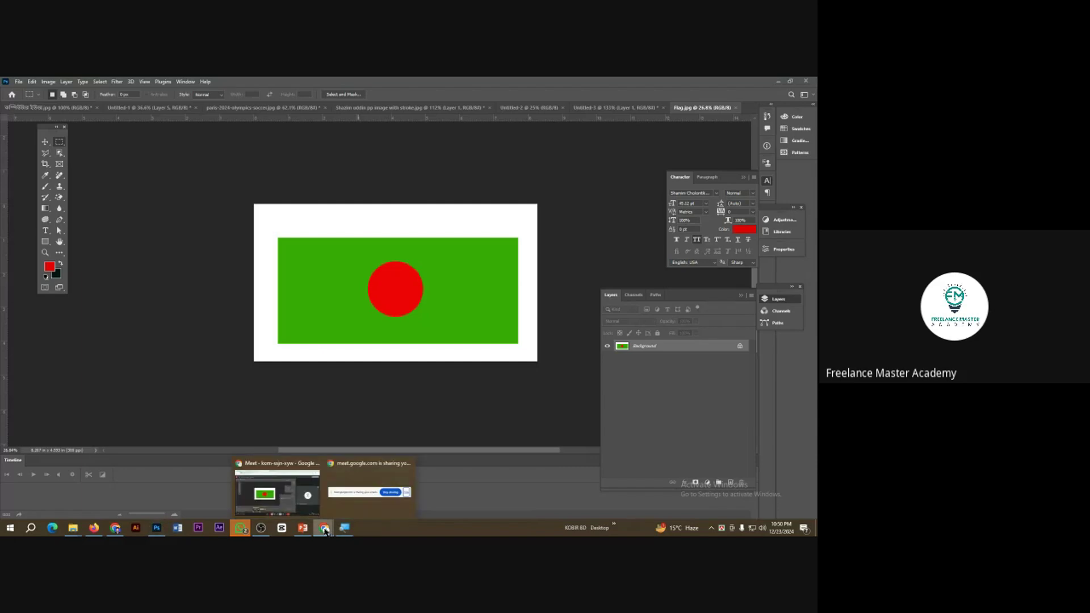
left_click(289, 495)
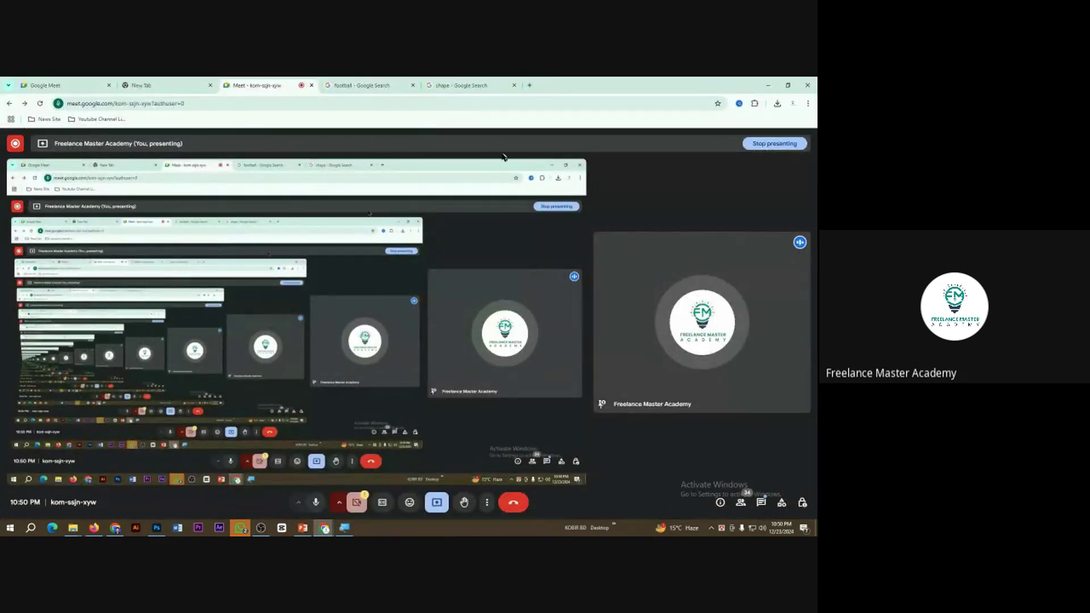
left_click(115, 527)
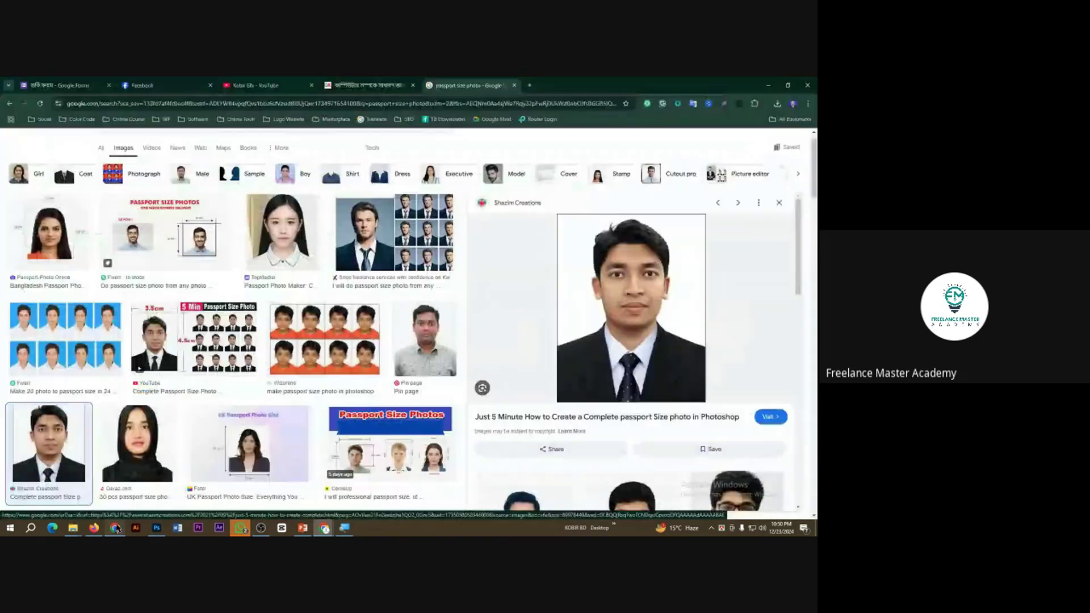
left_click(532, 85)
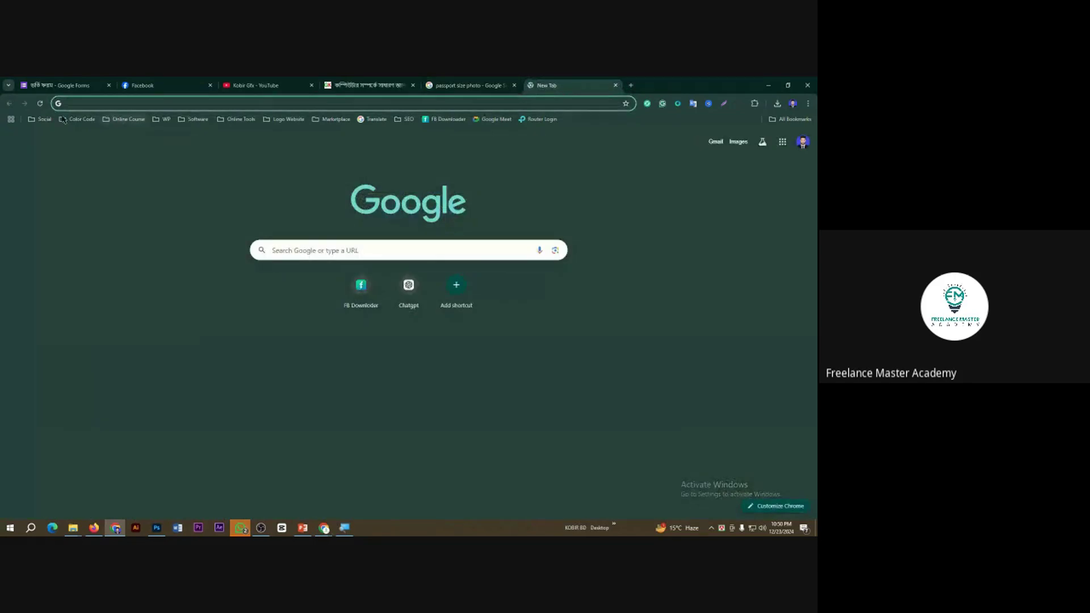
left_click(43, 120)
left_click(54, 150)
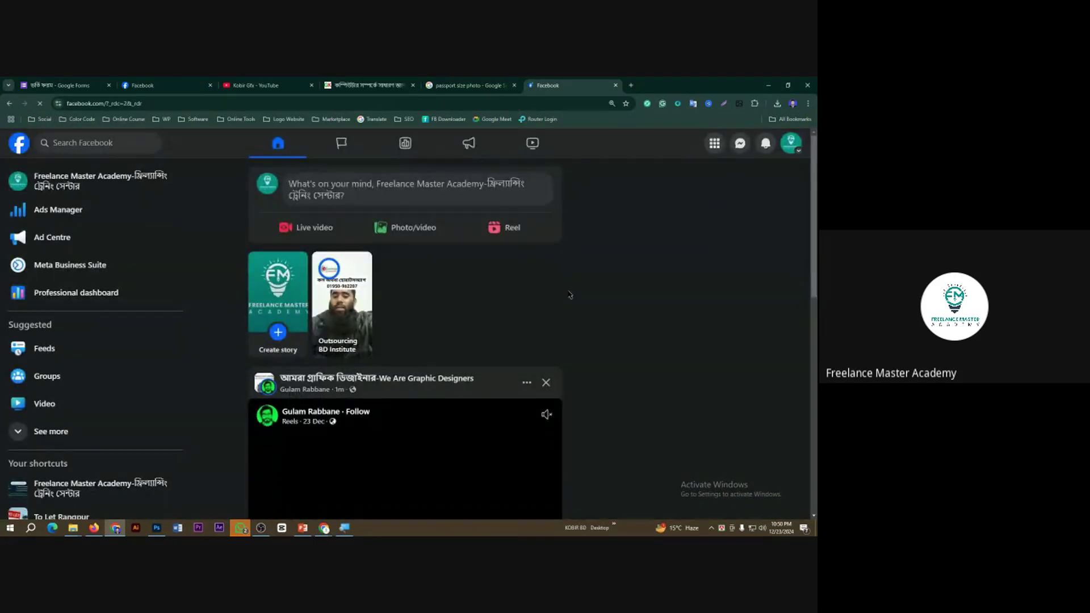
left_click(792, 151)
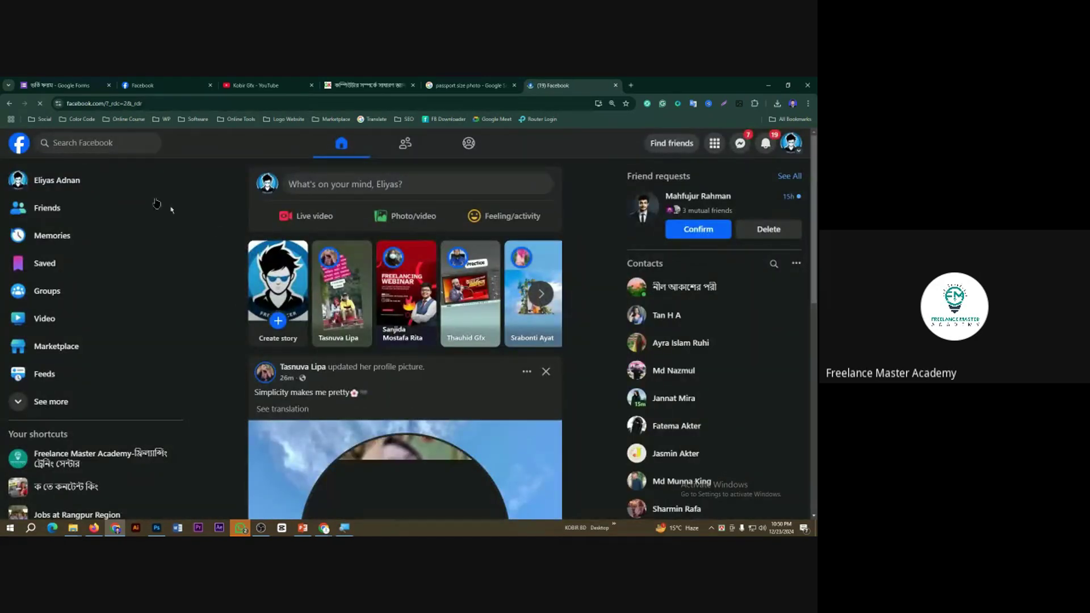
Open the managed Freelance Master Academy group from the Facebook groups list.
left_click(88, 149)
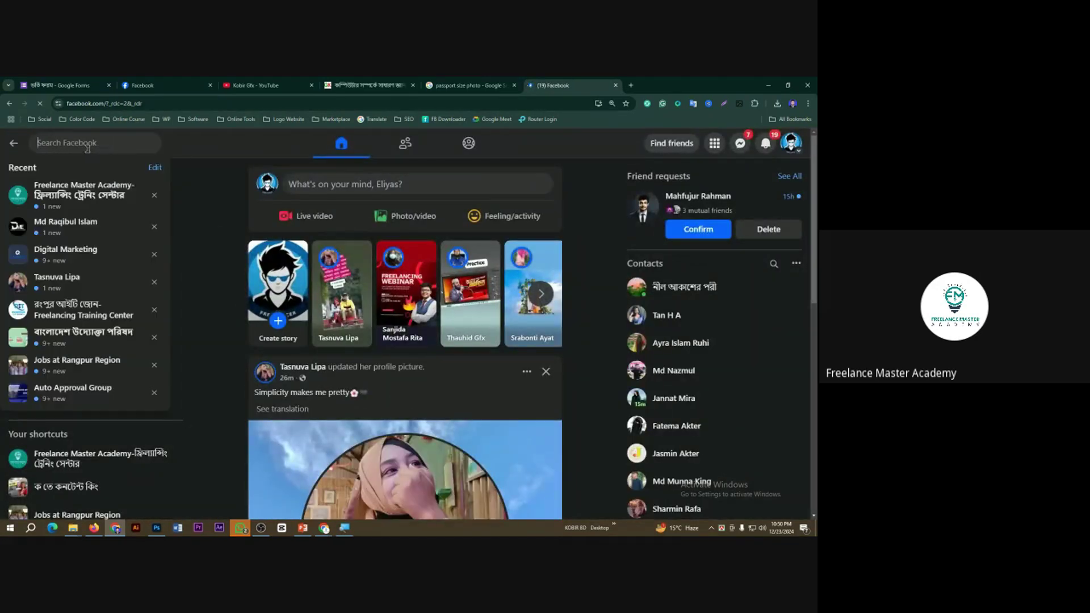
left_click(206, 148)
scroll(97, 340, "down", 2)
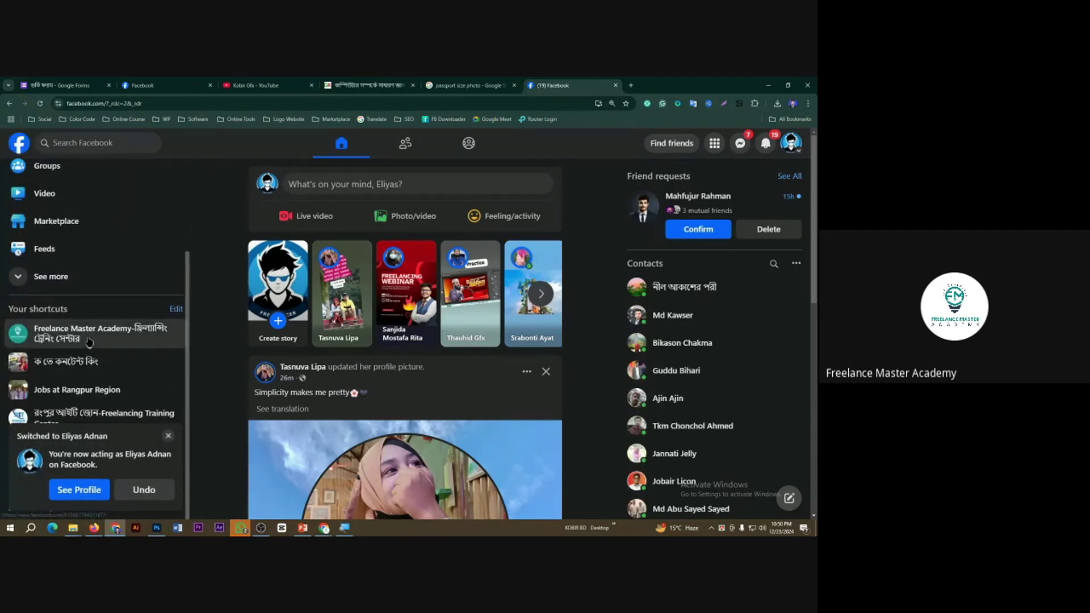
left_click(50, 170)
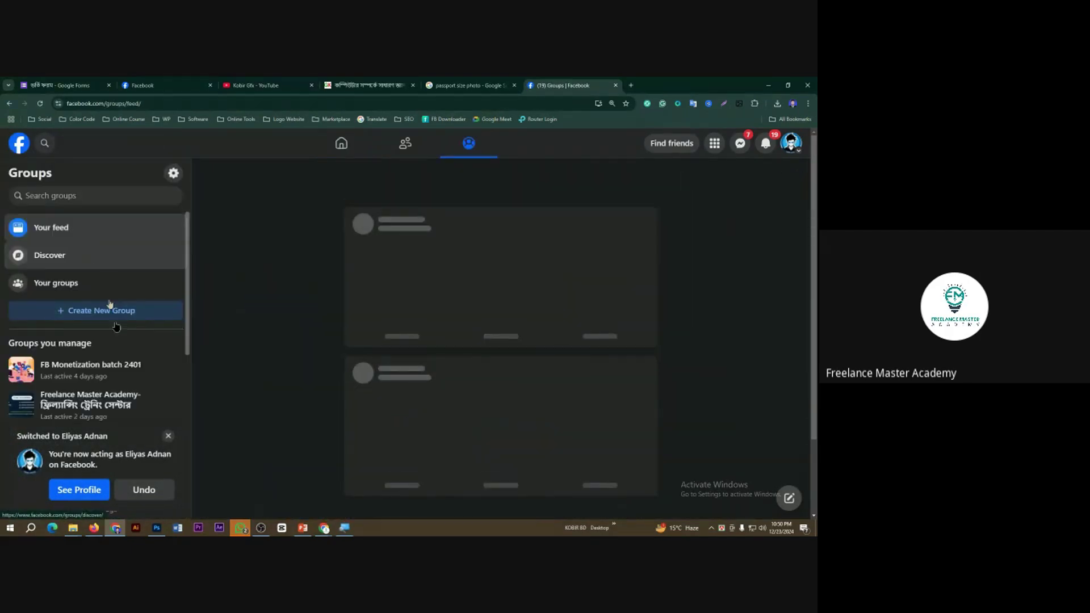
scroll(104, 372, "down", 1)
left_click(104, 372)
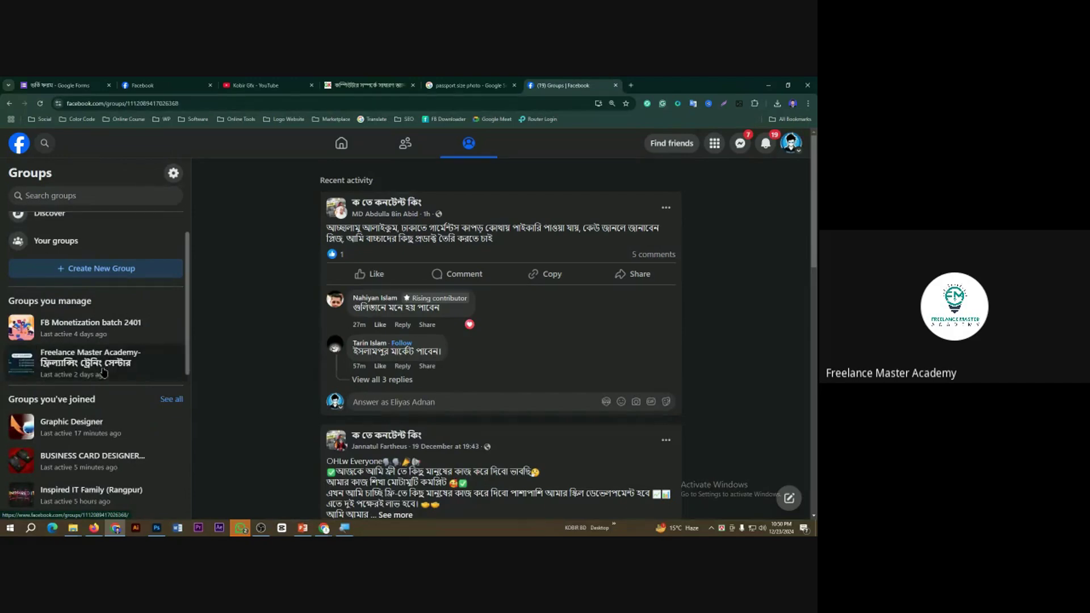
Start a new post in the group's discussion and attach Flag.jpg from the Documents folder.
scroll(562, 358, "up", 3)
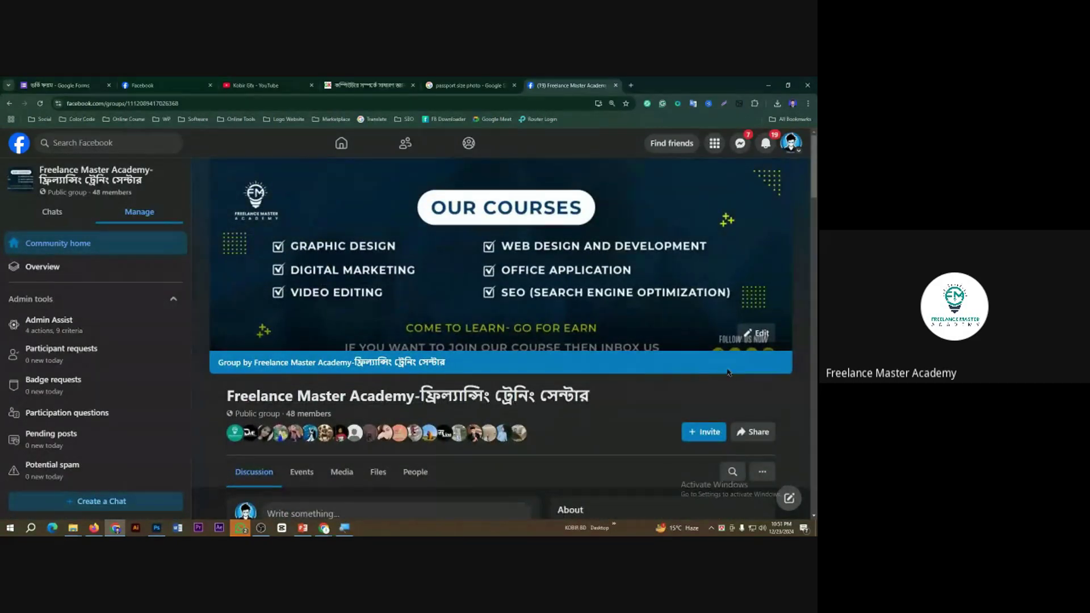
scroll(681, 374, "down", 5)
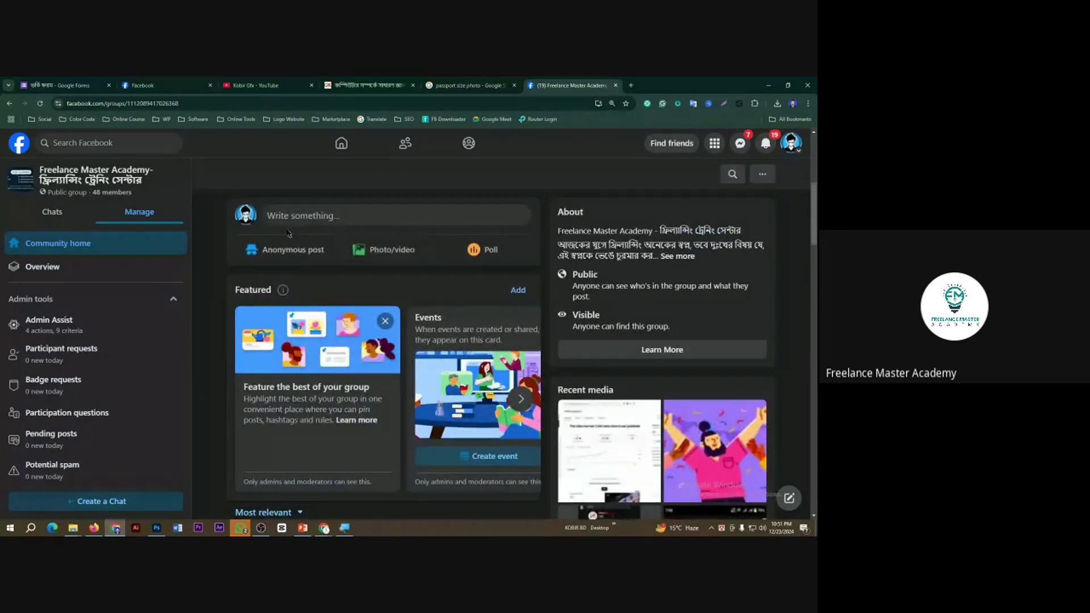
scroll(289, 233, "up", 2)
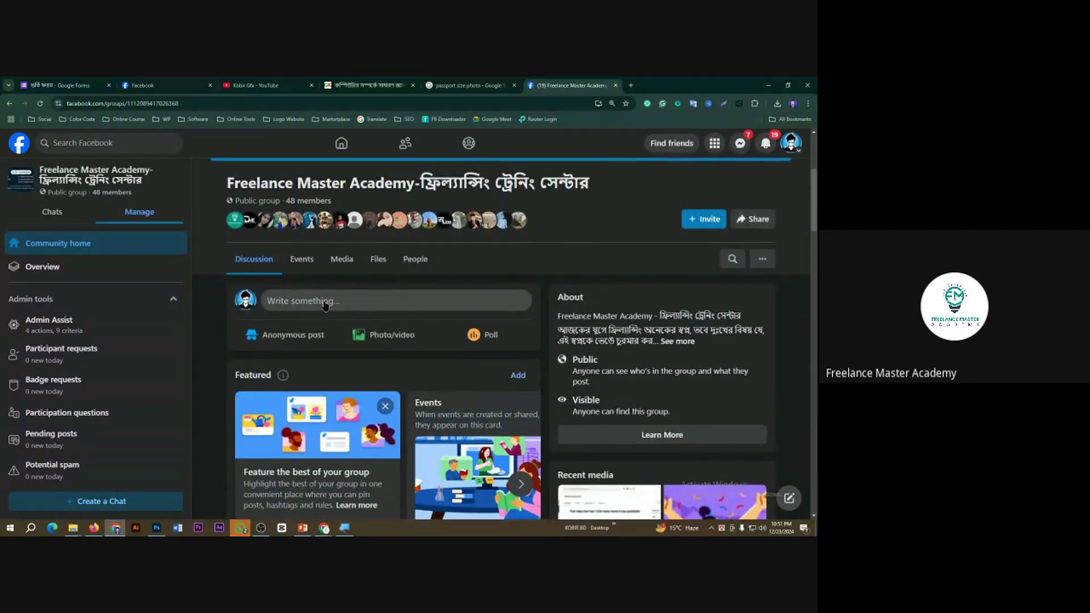
left_click(325, 306)
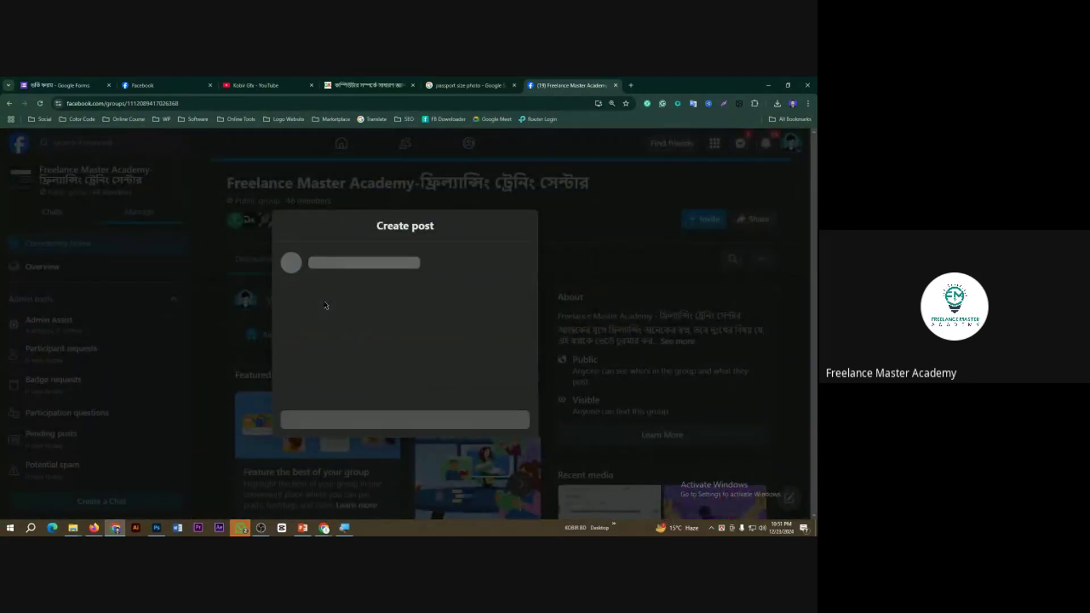
left_click(429, 405)
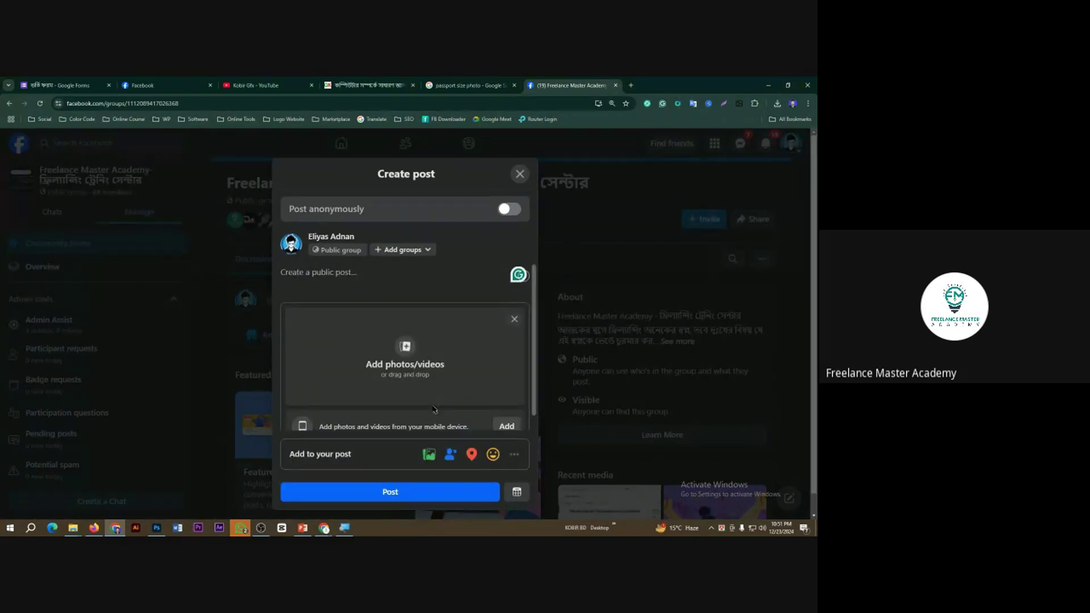
left_click(421, 383)
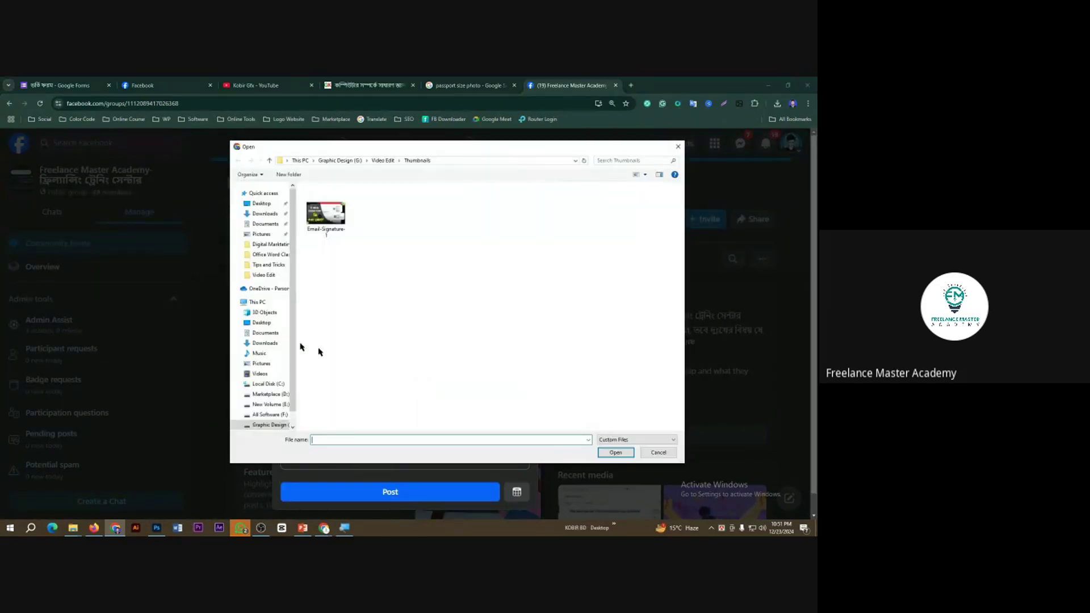
left_click(264, 213)
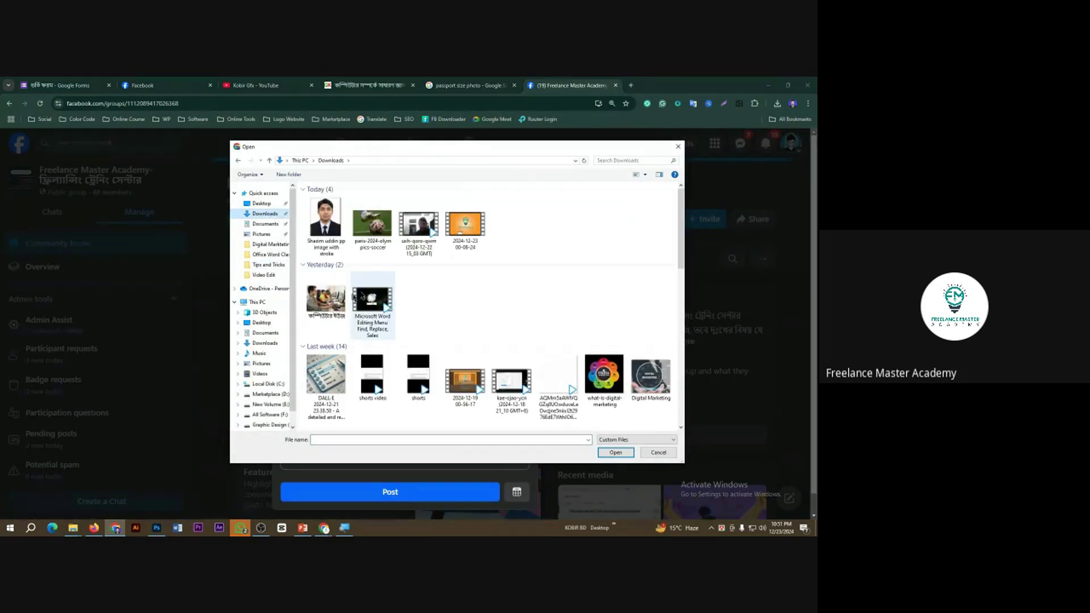
left_click(265, 223)
double_click(656, 214)
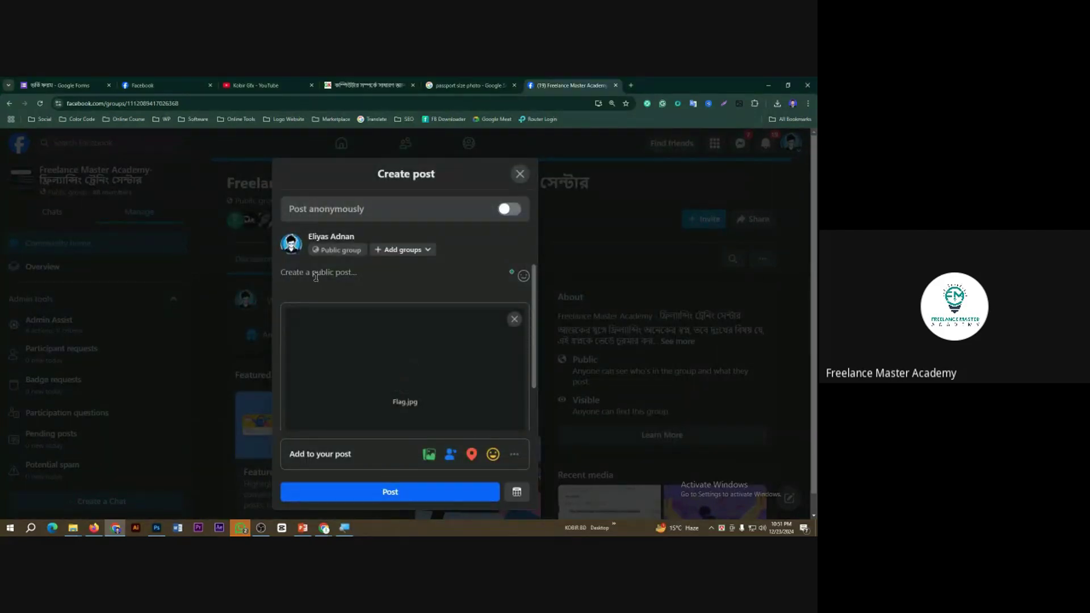
Write the post text on three lines: "Free batch 01", "Class work 01" and "Student name".
type("Free batch")
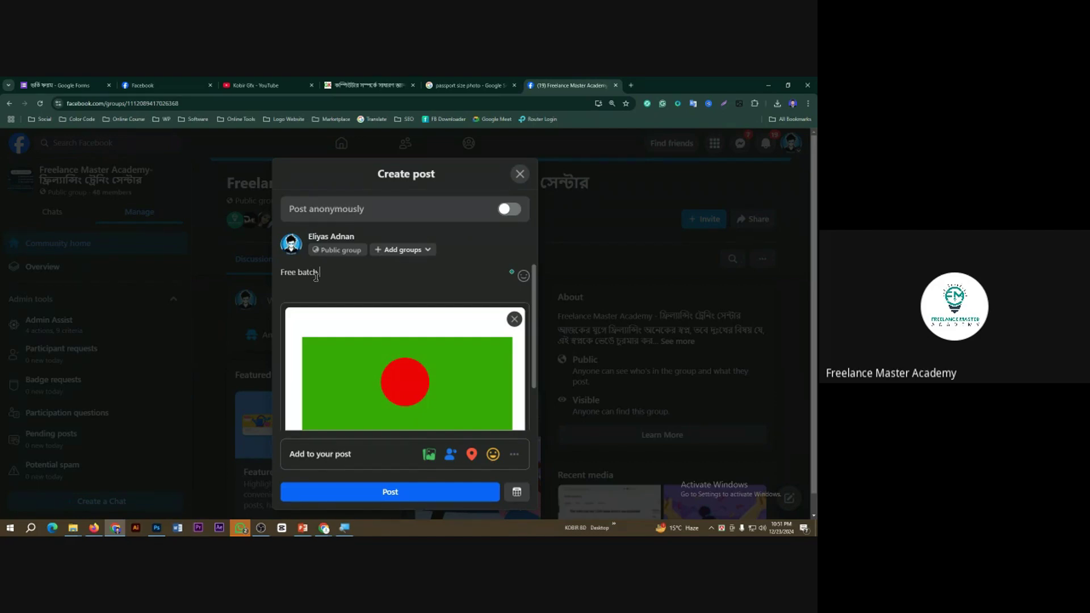
type("01")
key("Return")
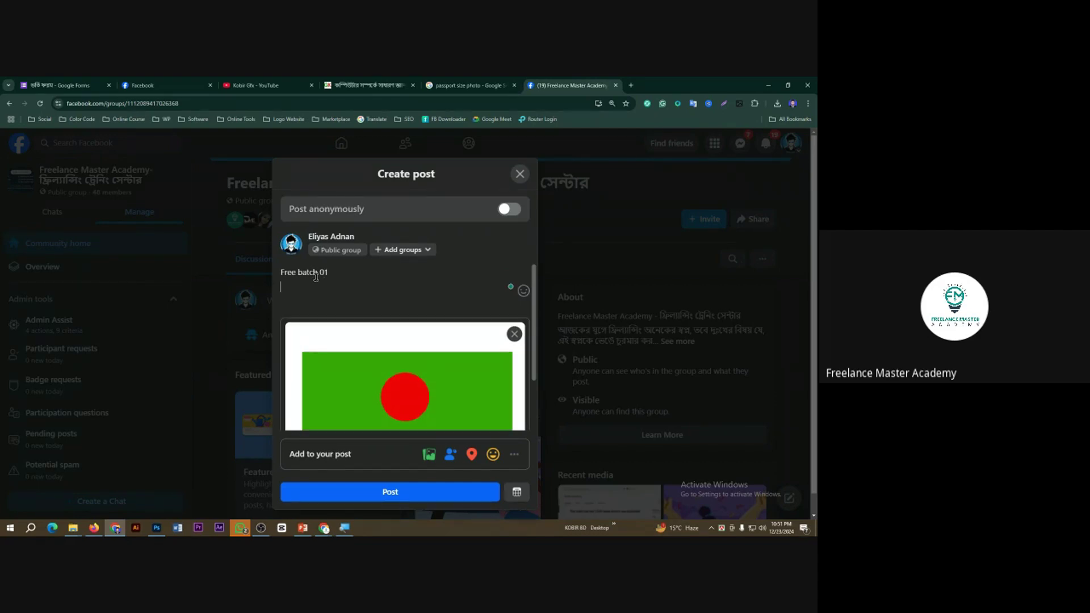
type("Class work")
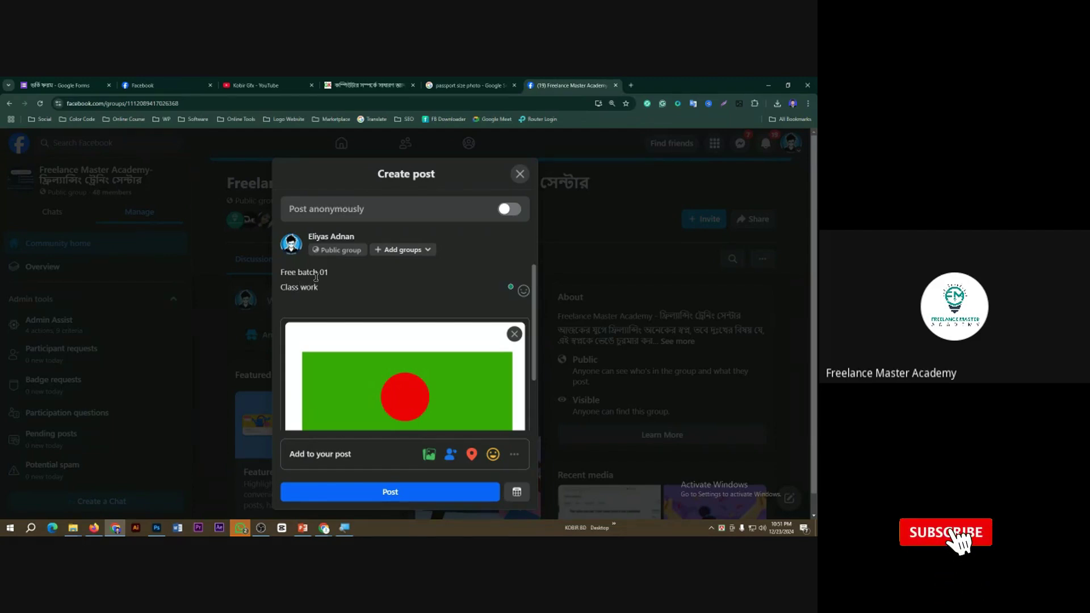
type(" 01")
key("Return")
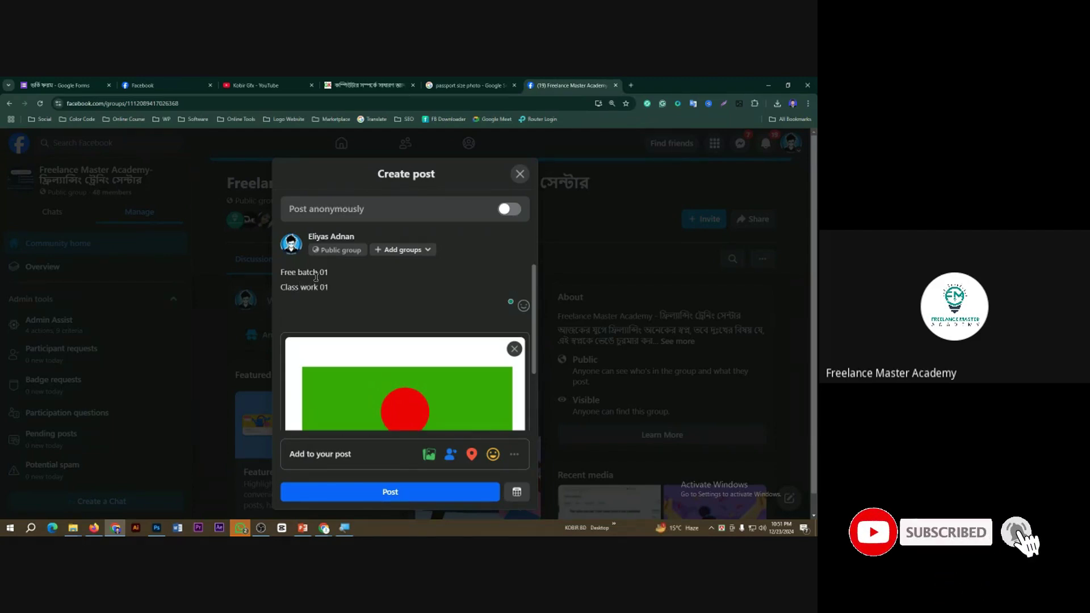
key("Return")
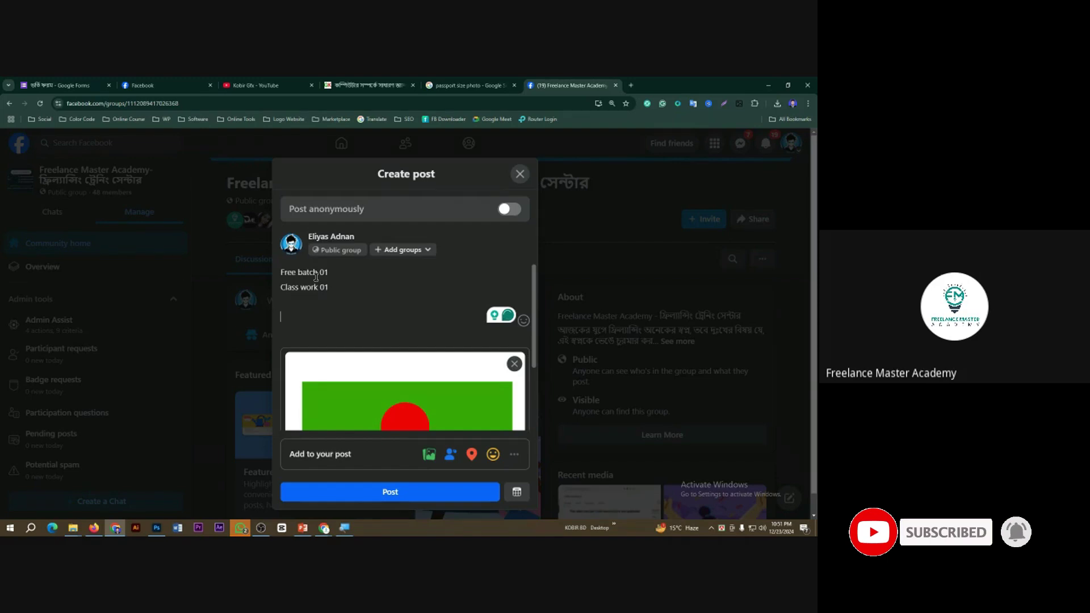
type("S")
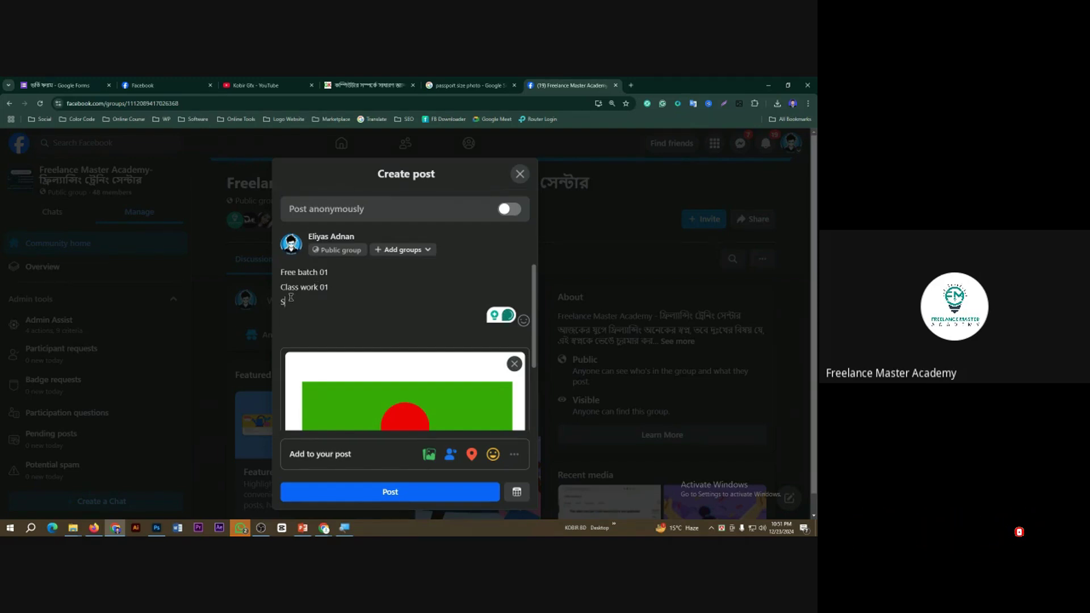
type("tudent name")
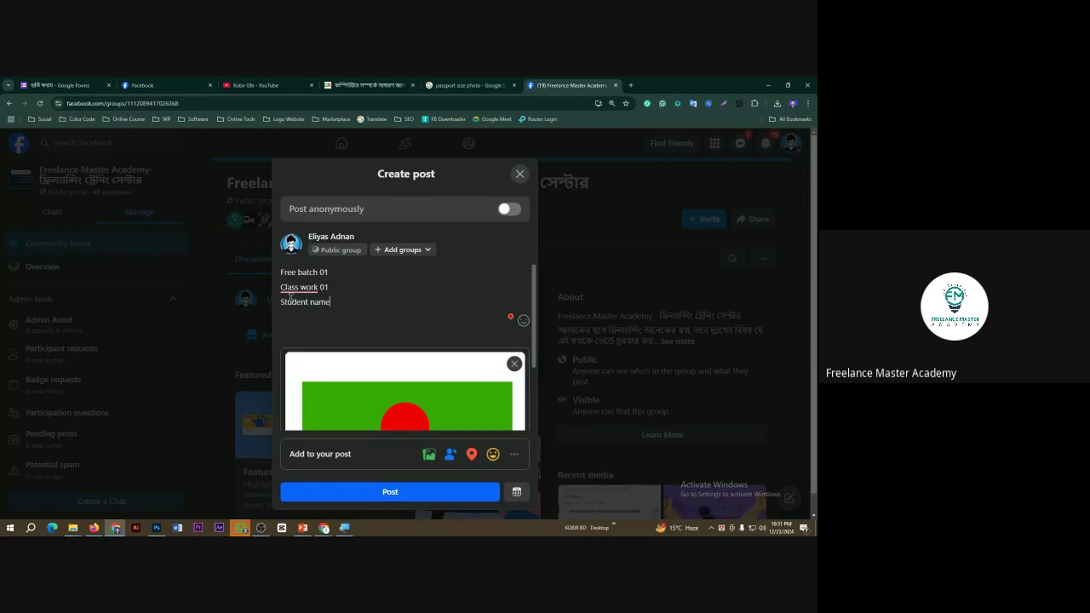
Add a colon after "Student name", publish the flag post in the group and show it in the discussion feed.
type(":")
scroll(394, 320, "down", 2)
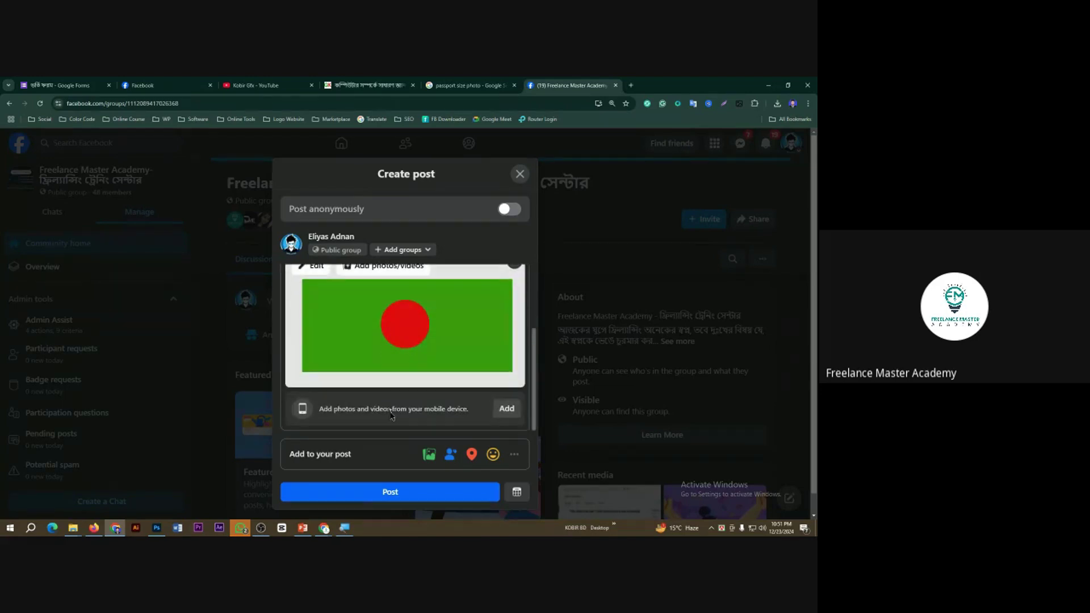
left_click(374, 493)
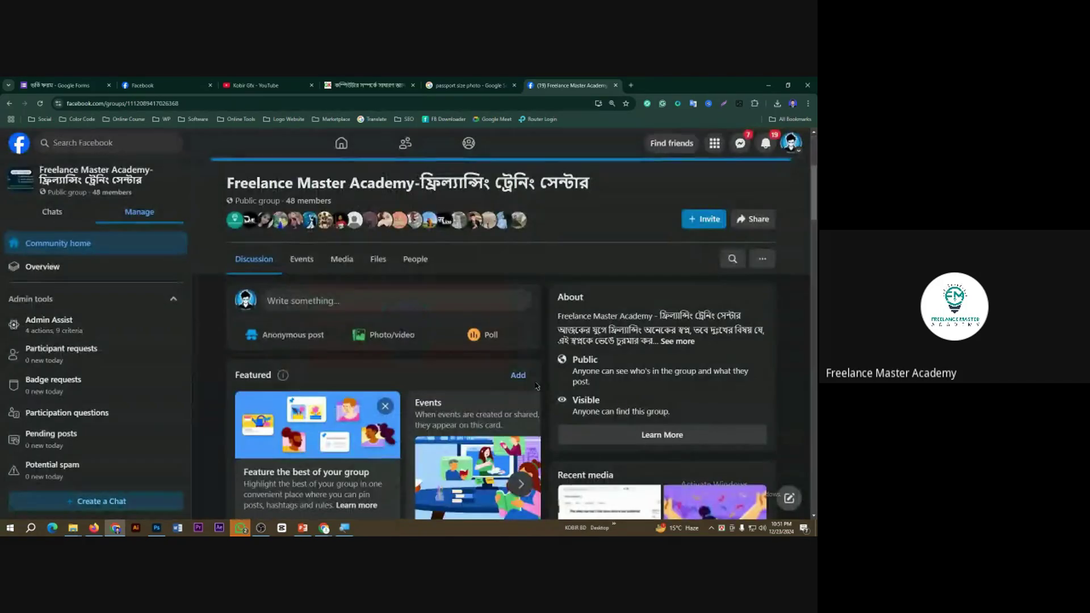
scroll(488, 392, "down", 7)
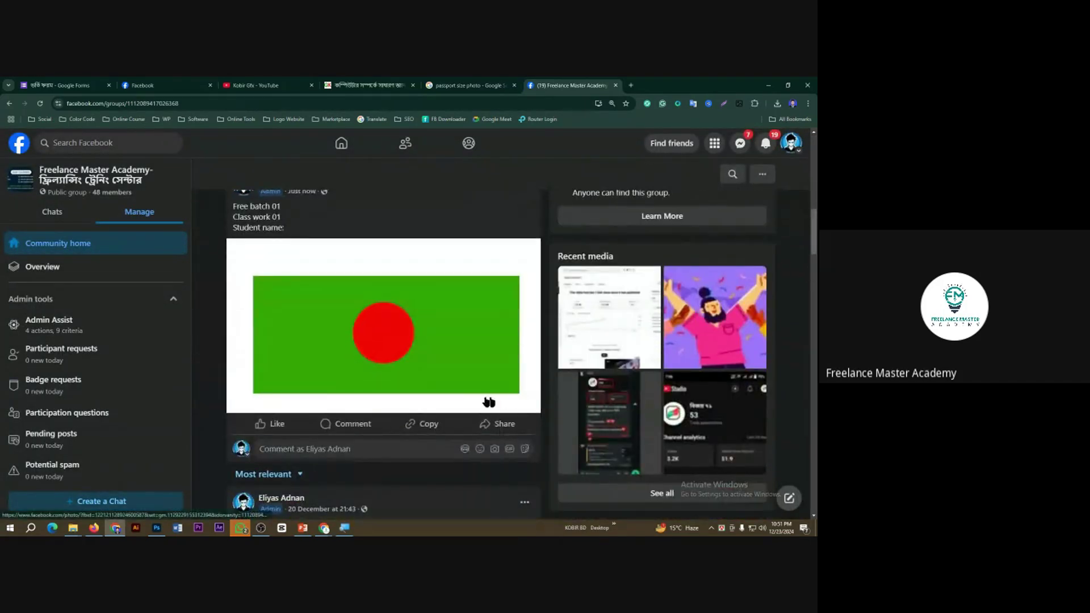
scroll(479, 402, "up", 1)
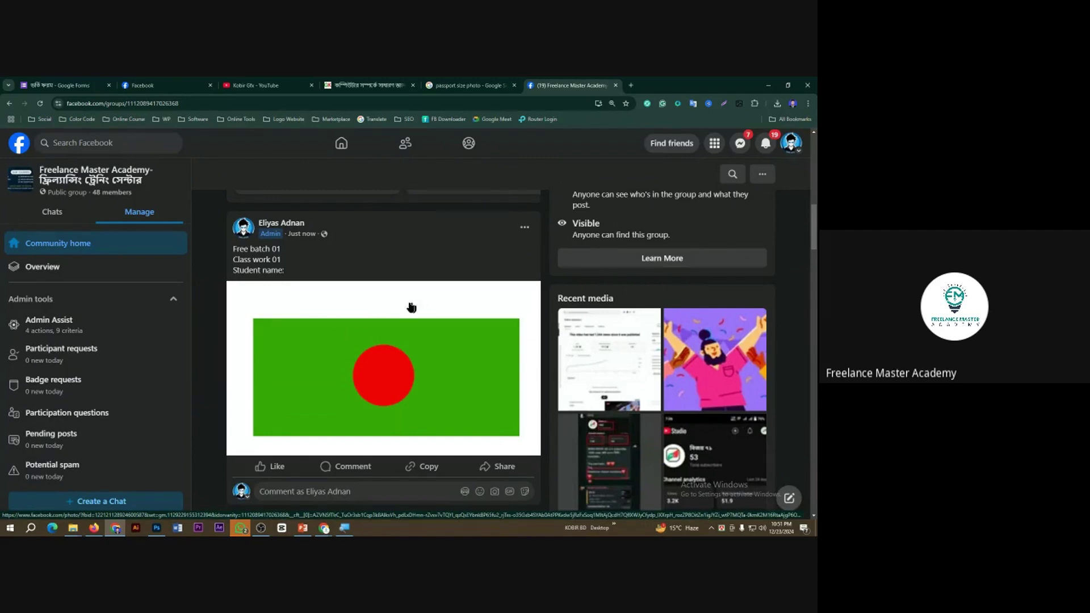
Permanently delete the newly published flag post from the group.
left_click(525, 228)
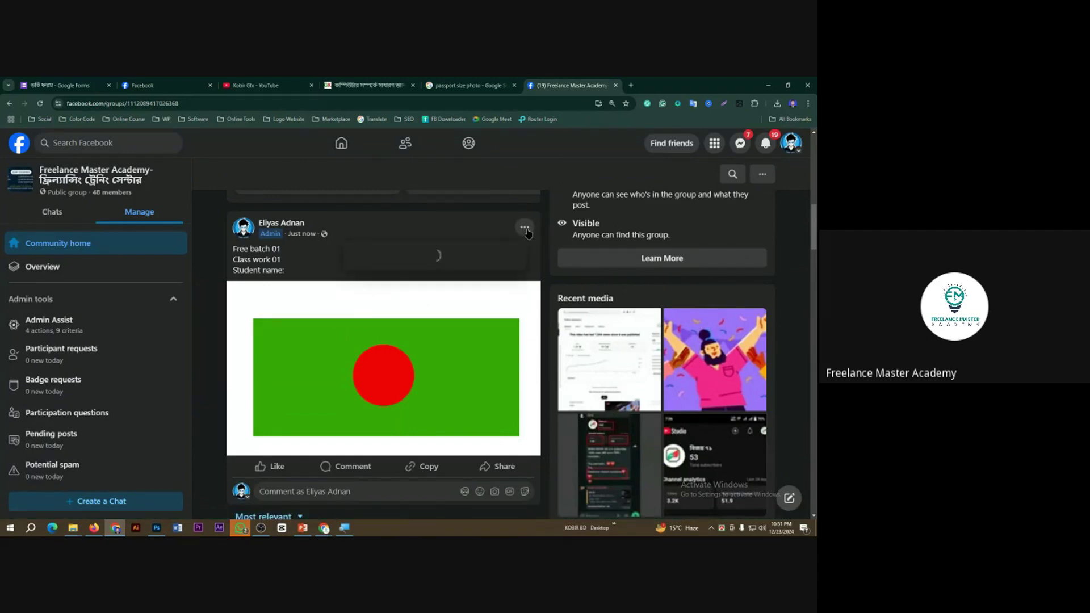
left_click(400, 356)
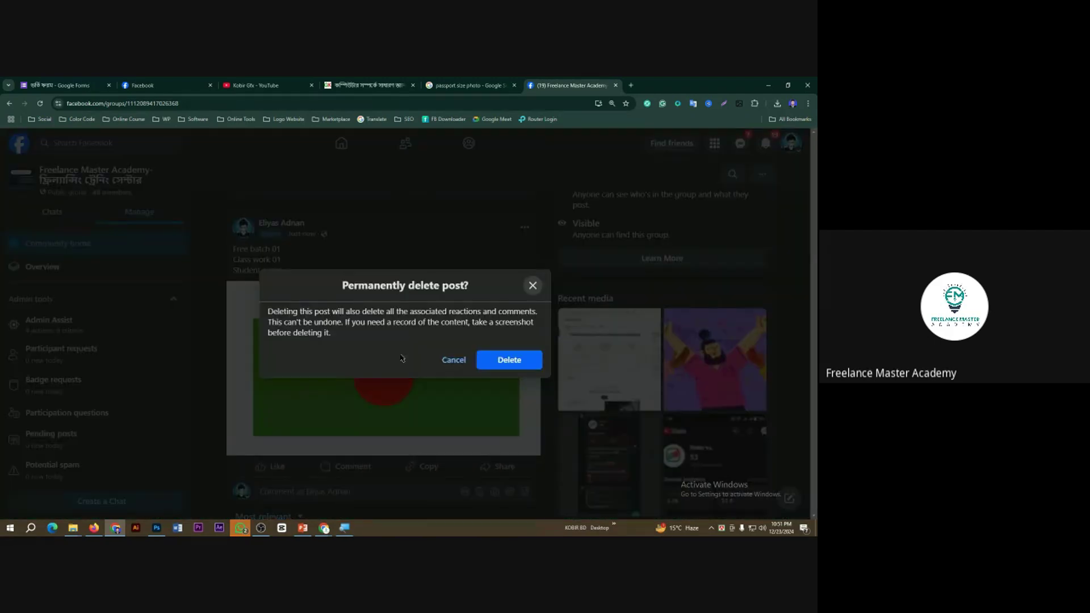
left_click(508, 368)
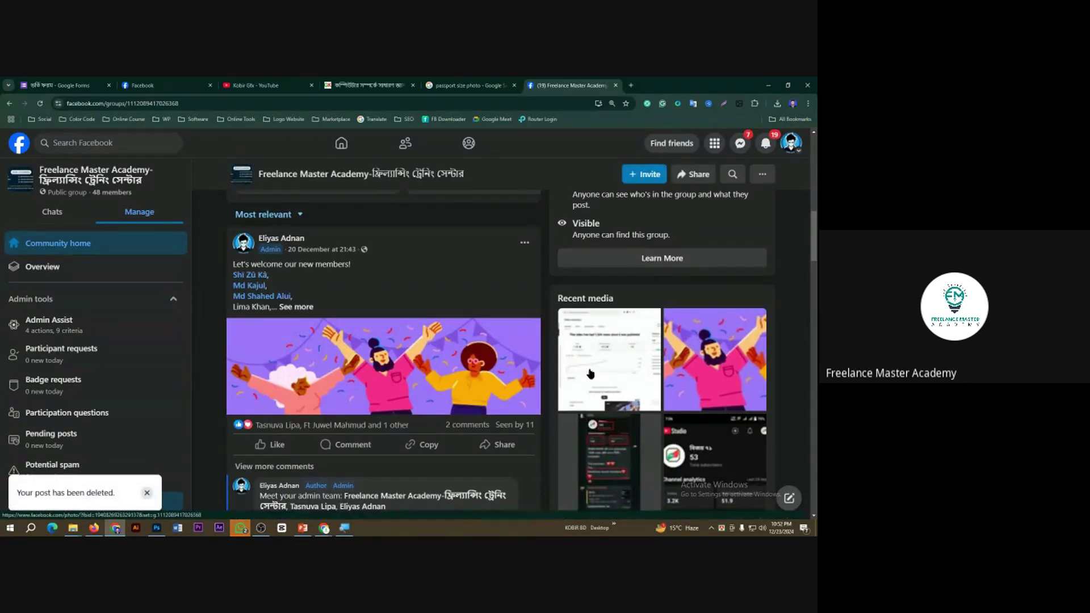
Minimize Photoshop, switch to the ongoing Google Meet call and stop its recording.
left_click(156, 528)
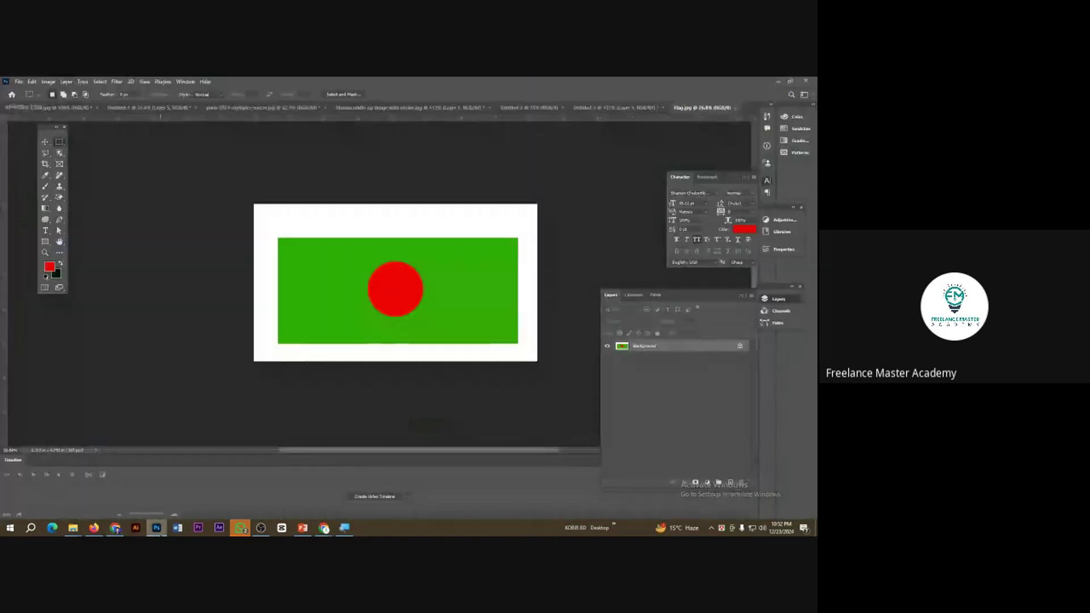
left_click(777, 82)
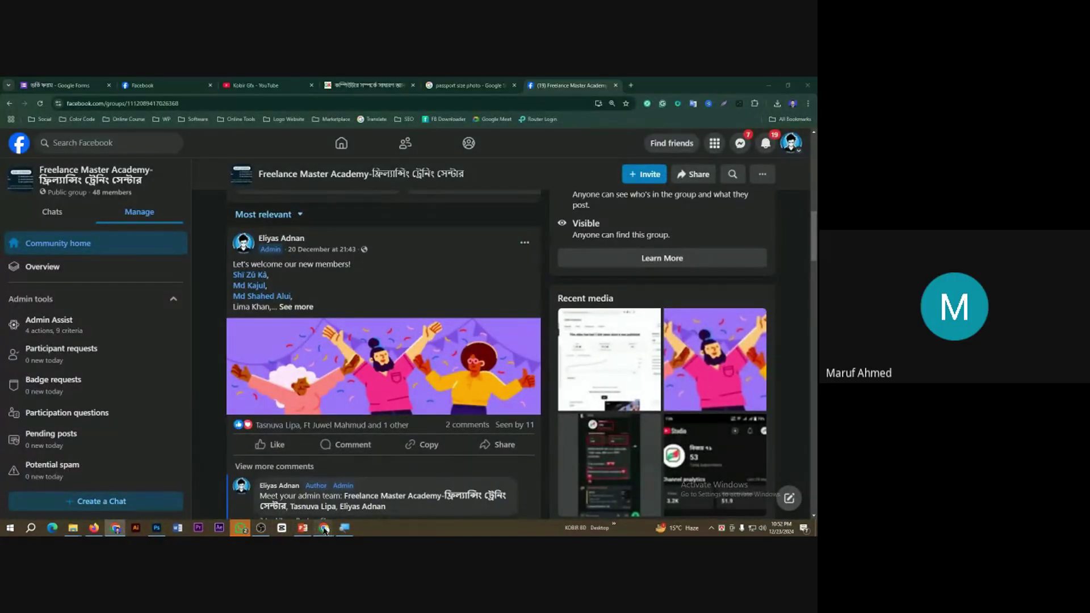
mouse_move(324, 528)
left_click(295, 498)
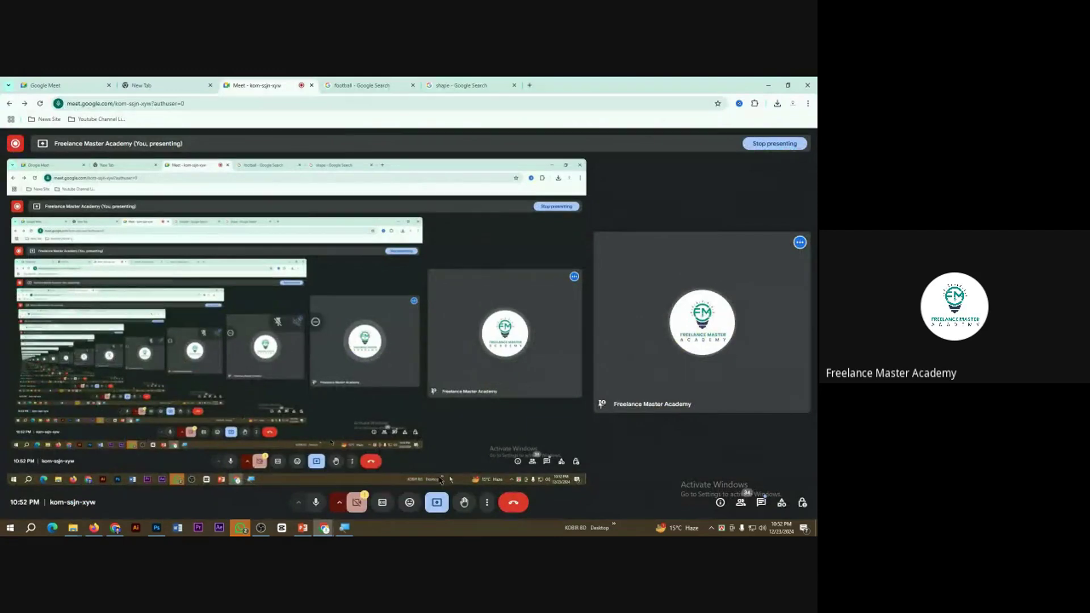
left_click(486, 502)
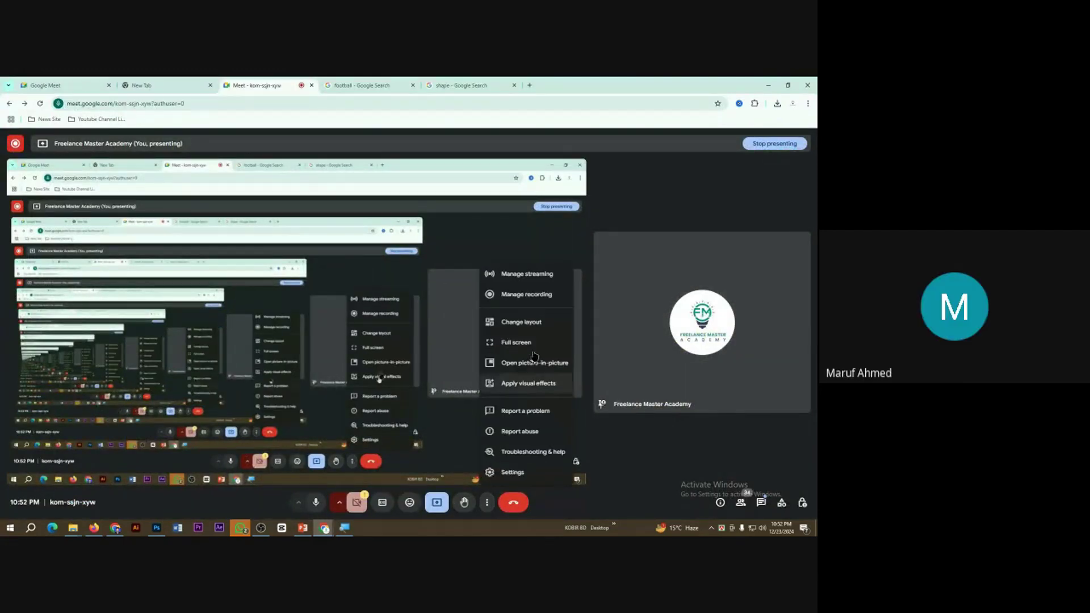
left_click(525, 294)
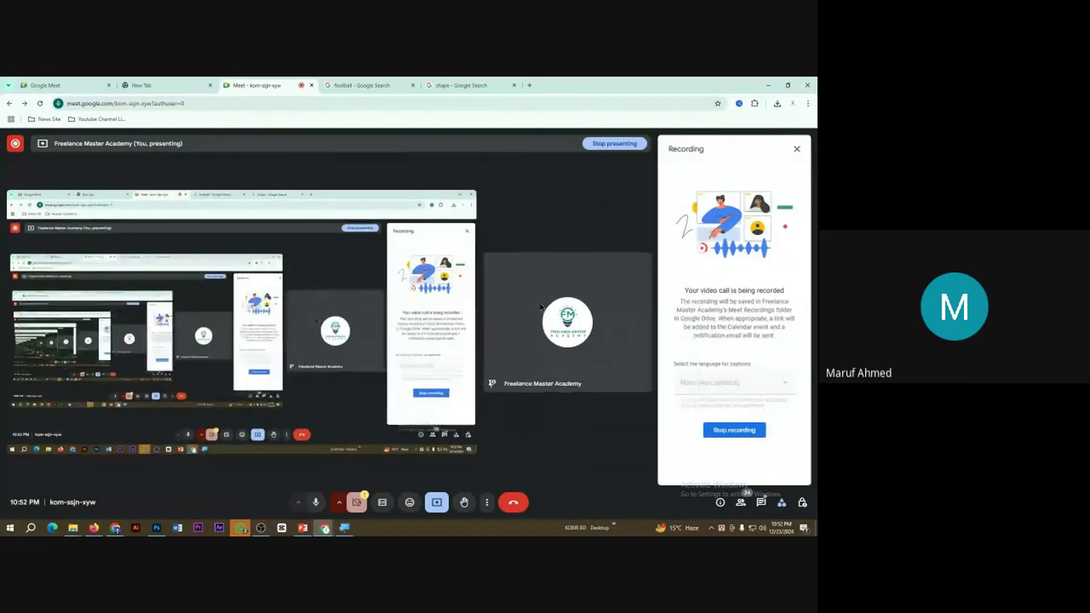
left_click(733, 430)
left_click(445, 345)
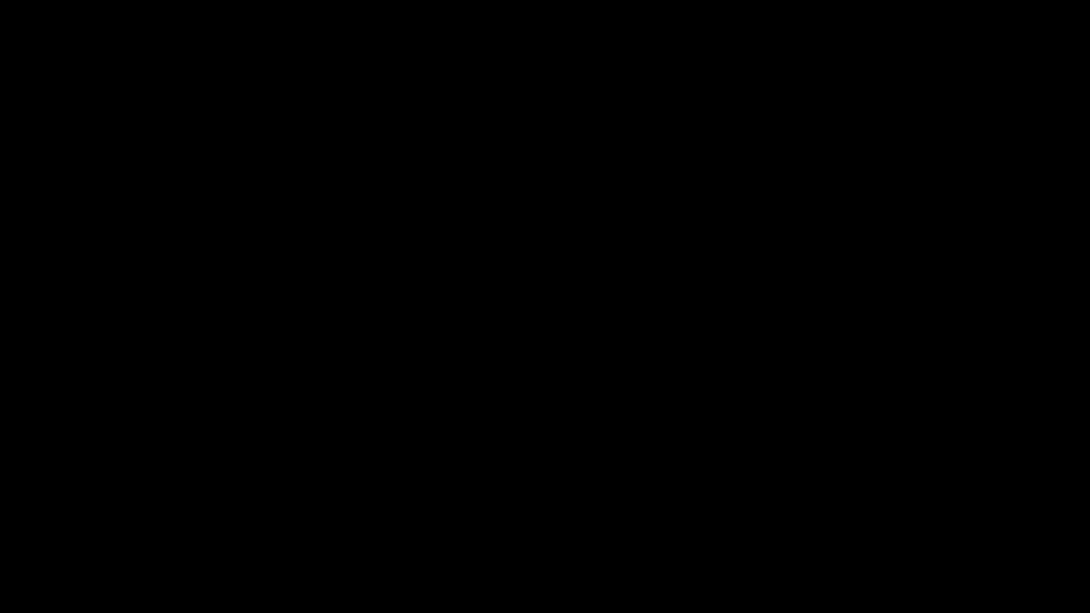